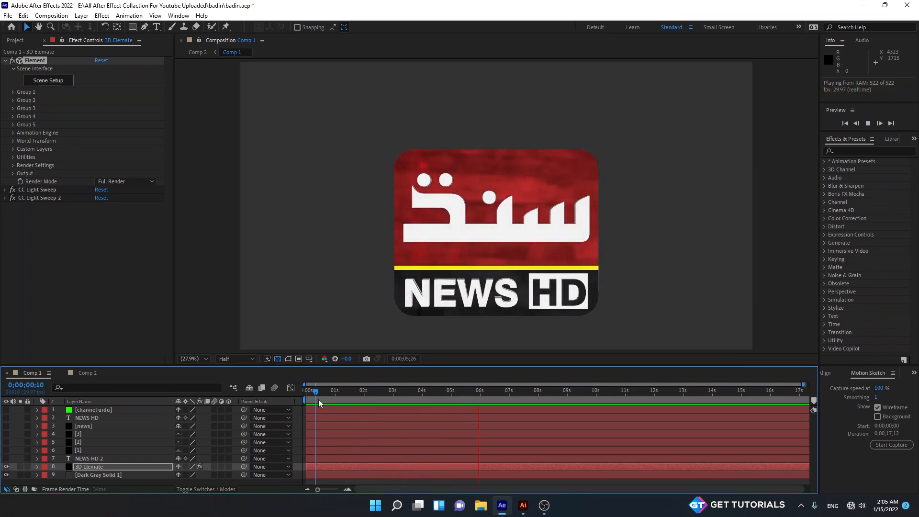
# - Stop the playback and scrub through the finished 3D logo animation in Comp 1 to examine the logo's rotation
pyautogui.press('space')
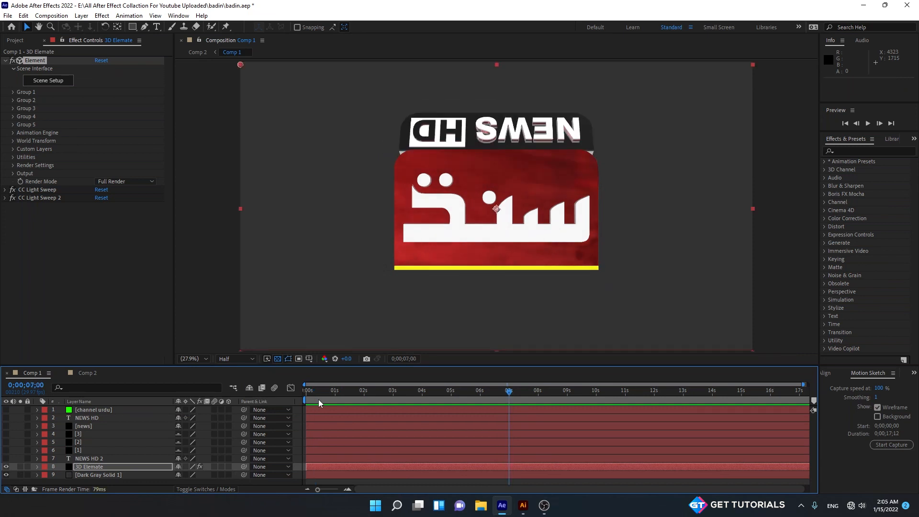
pyautogui.moveTo(343, 391); pyautogui.dragTo(470, 411)
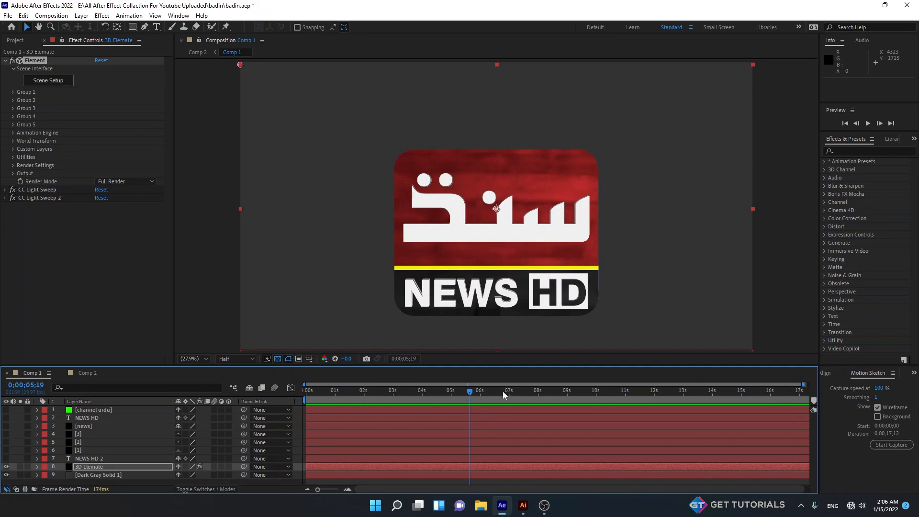
pyautogui.moveTo(472, 393); pyautogui.dragTo(463, 394)
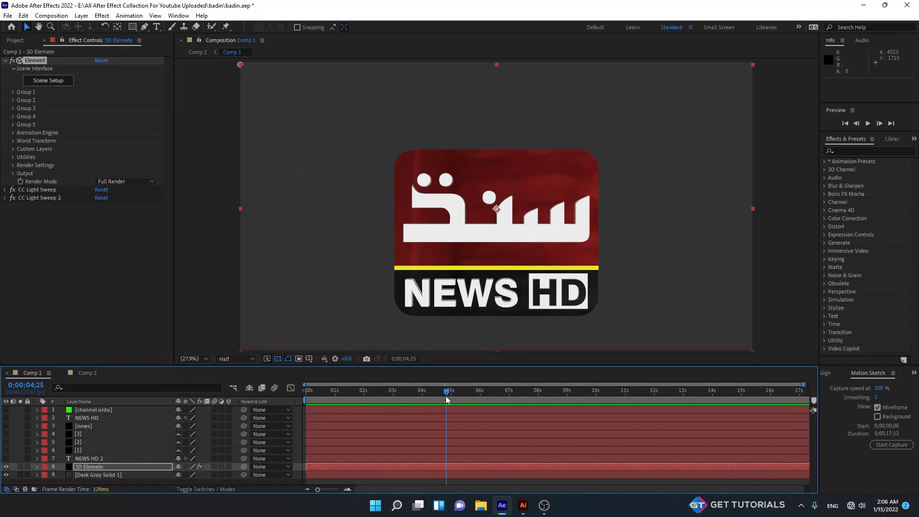
pyautogui.moveTo(442, 396)
pyautogui.mouseDown()
pyautogui.moveTo(401, 398)
pyautogui.moveTo(449, 395)
pyautogui.mouseUp()
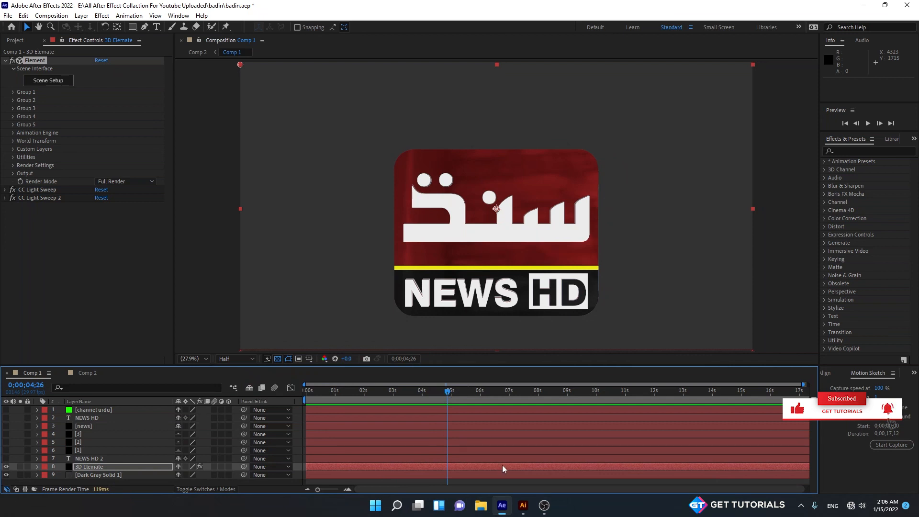
# - Switch to Illustrator to view the separate logo pieces, and return to After Effects to check the top section's rotation
pyautogui.click(523, 506)
pyautogui.moveTo(605, 352); pyautogui.dragTo(185, 171)
pyautogui.click(333, 343)
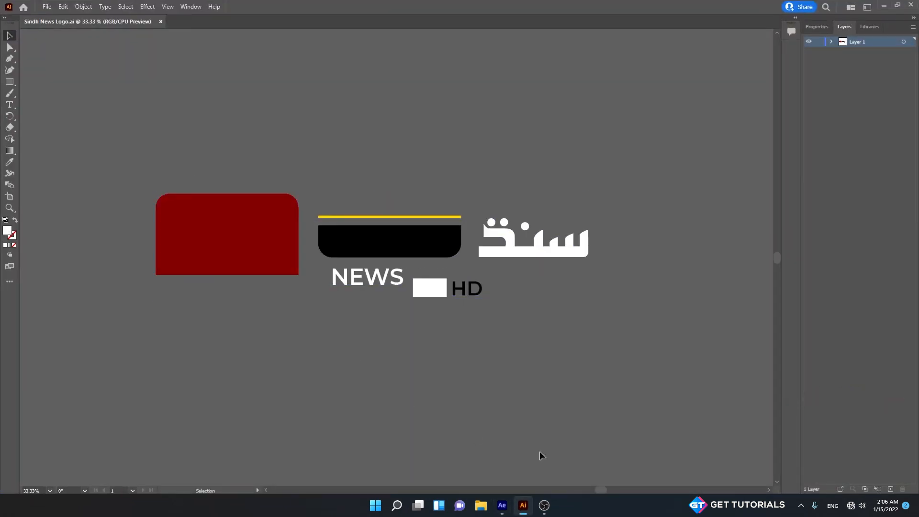
pyautogui.click(503, 505)
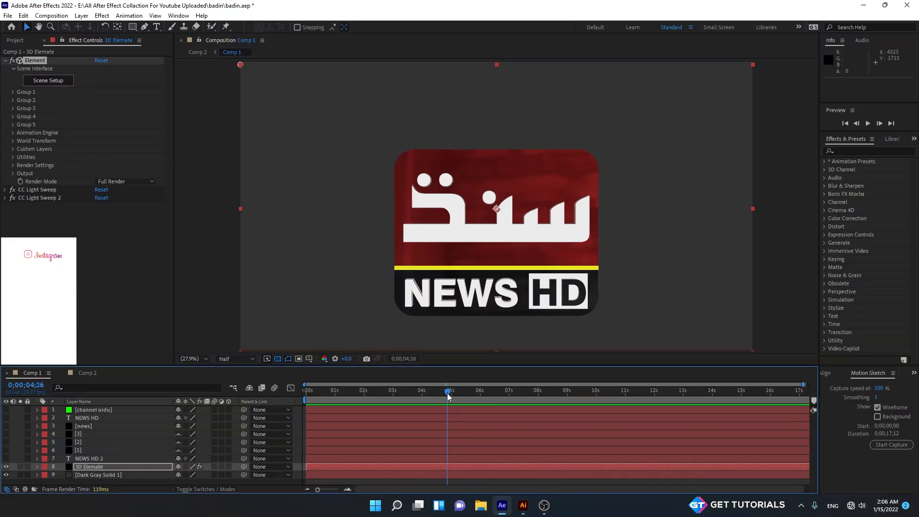
pyautogui.moveTo(438, 392); pyautogui.dragTo(403, 392)
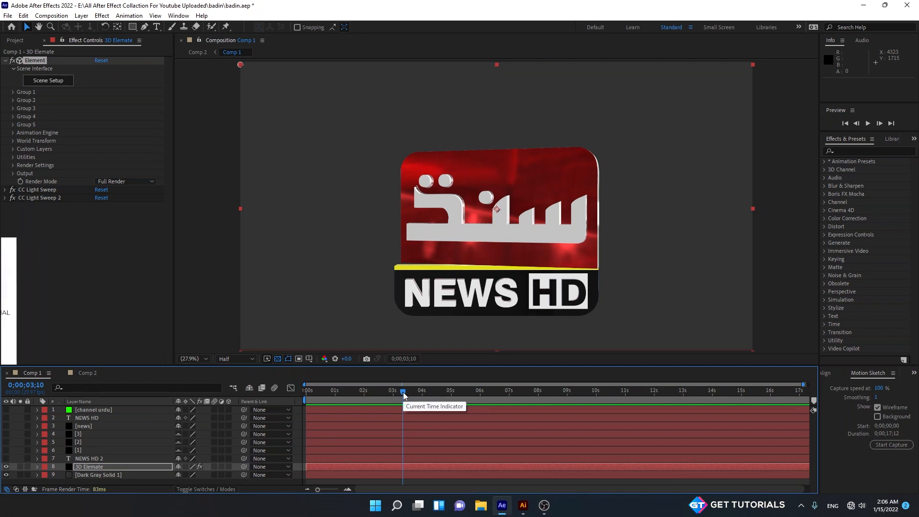
# - Start a new project without saving the changes to badin.aep
pyautogui.click(8, 15)
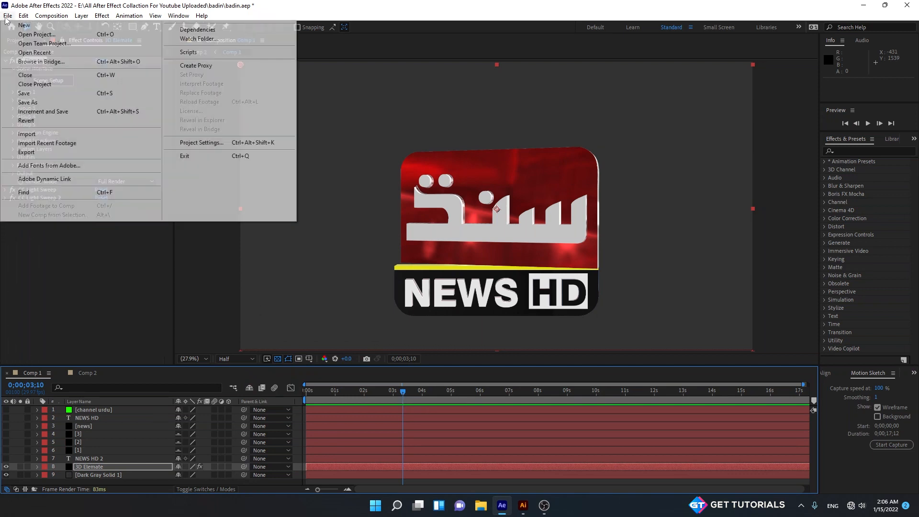
pyautogui.moveTo(24, 25)
pyautogui.click(189, 28)
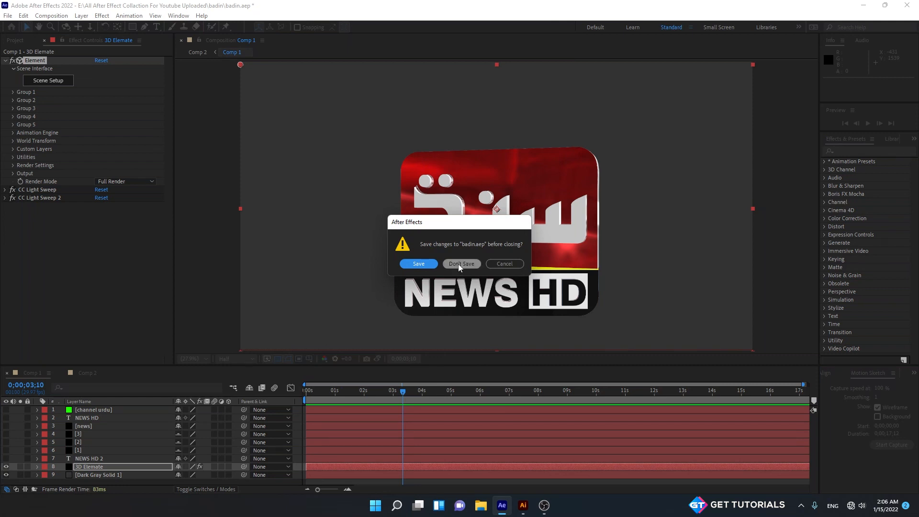
pyautogui.click(460, 264)
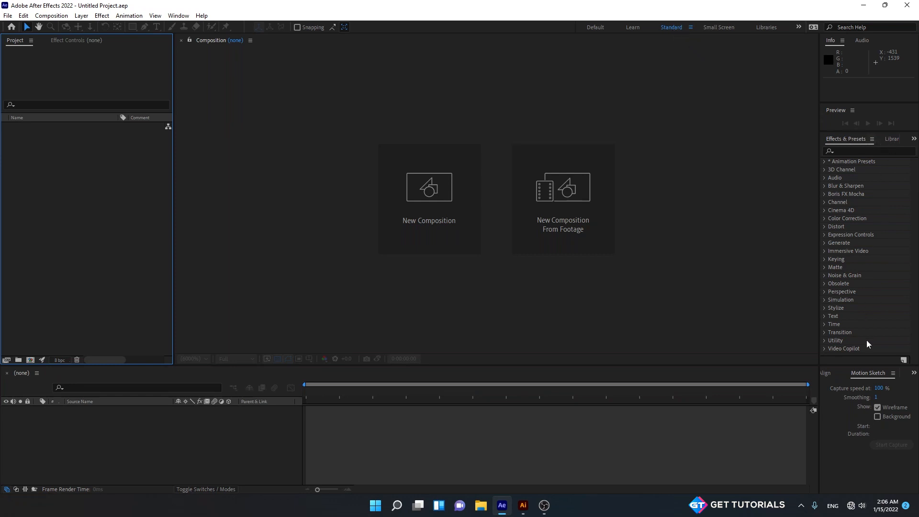
# - Close the Motion Sketch and Align panels
pyautogui.rightClick(867, 373)
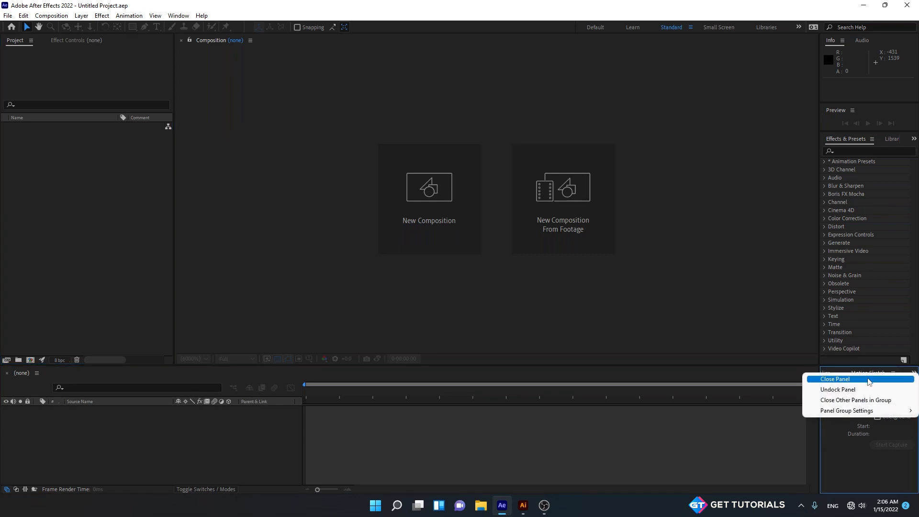
pyautogui.click(868, 379)
pyautogui.rightClick(833, 376)
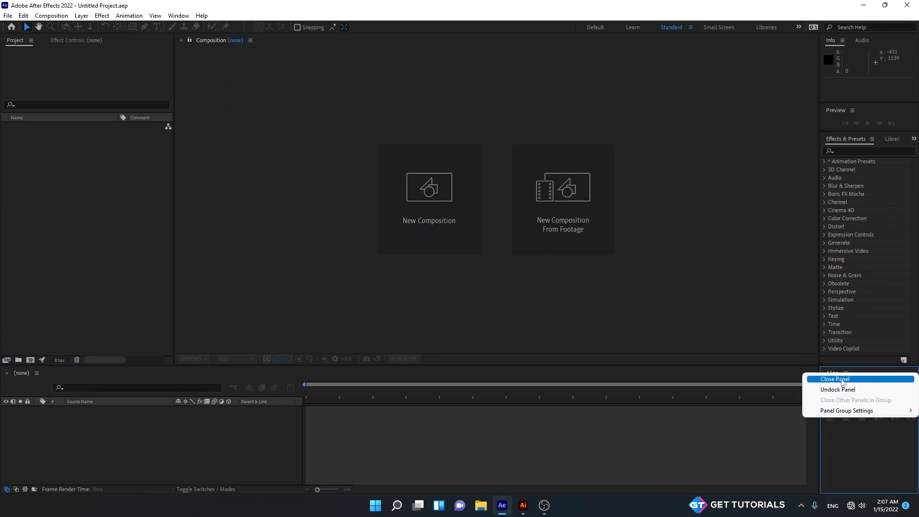
pyautogui.click(843, 380)
# - Close the Libraries and Paragraph panels and dock the Character panel below Effects & Presets
pyautogui.click(891, 140)
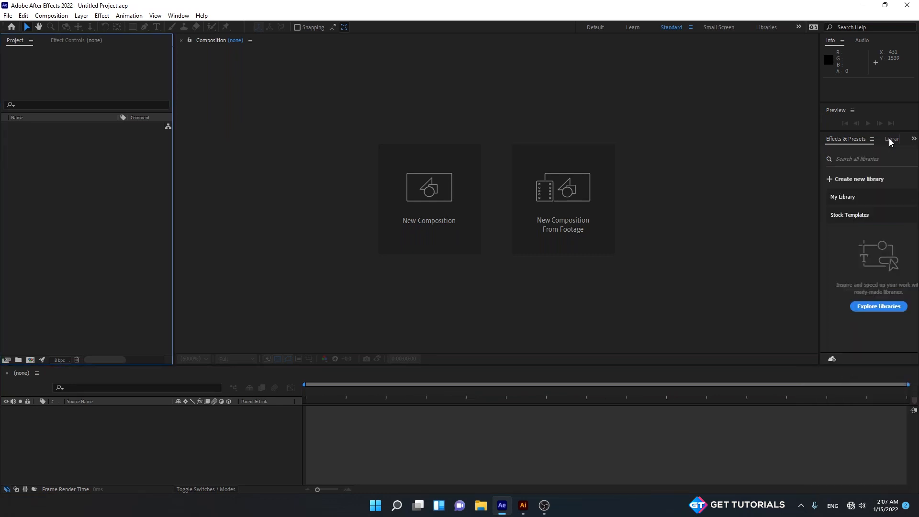
pyautogui.rightClick(861, 142)
pyautogui.click(862, 145)
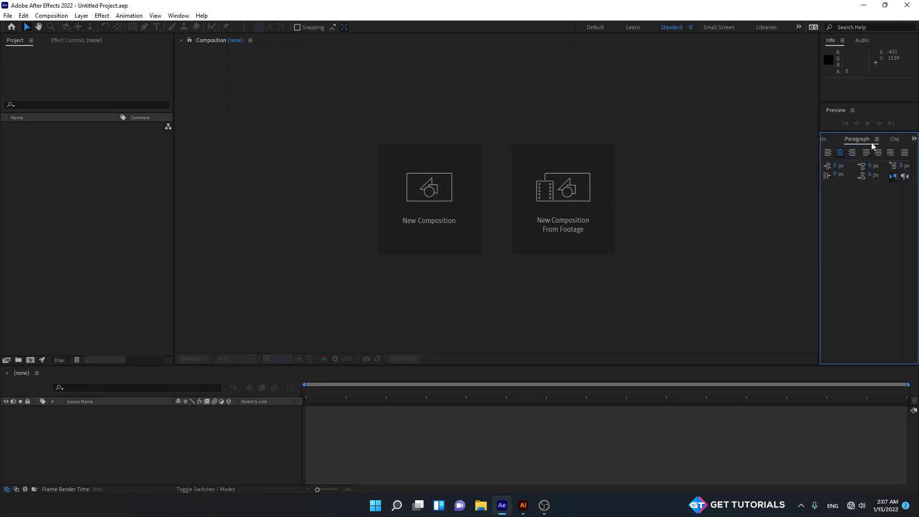
pyautogui.rightClick(864, 142)
pyautogui.click(867, 146)
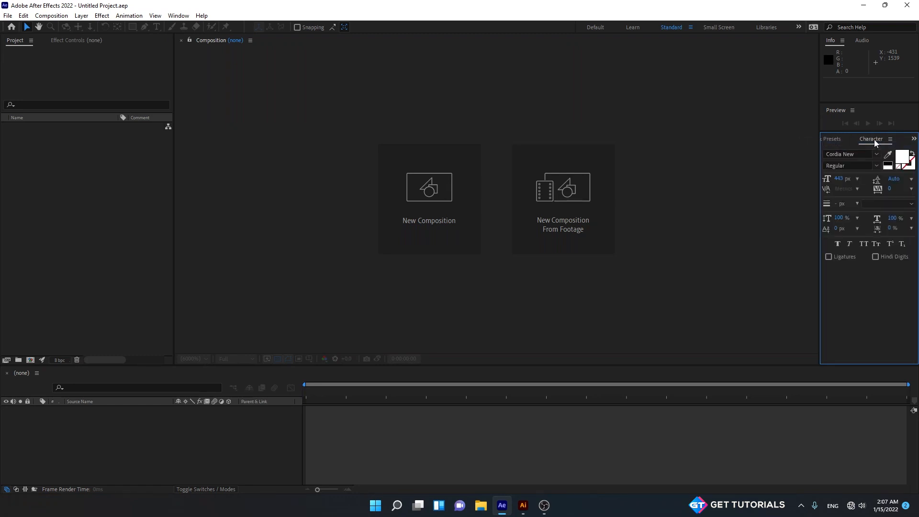
pyautogui.moveTo(875, 142); pyautogui.dragTo(870, 309)
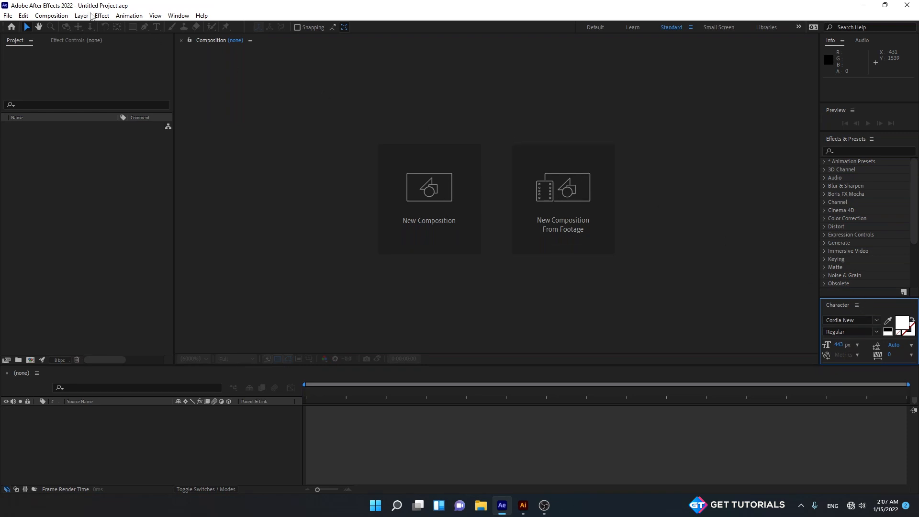
# - Create a new composition named Main
pyautogui.click(101, 18)
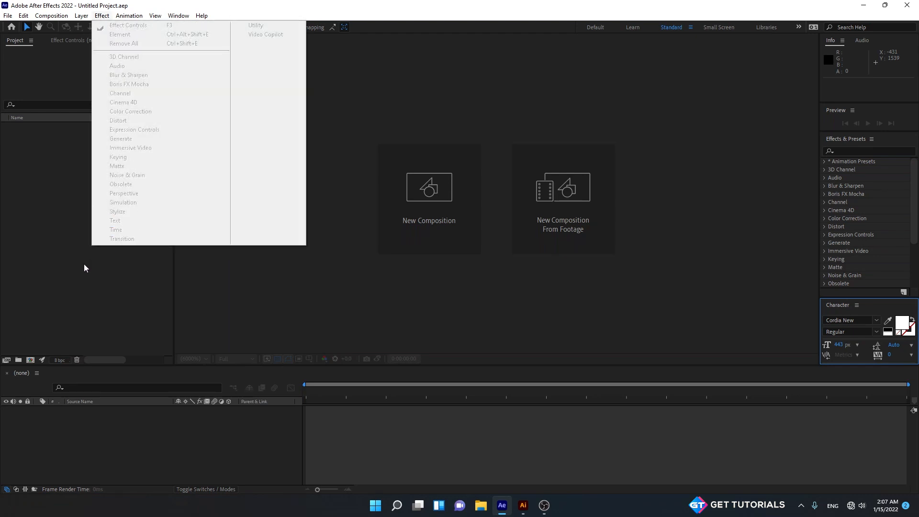
pyautogui.click(61, 220)
pyautogui.rightClick(81, 166)
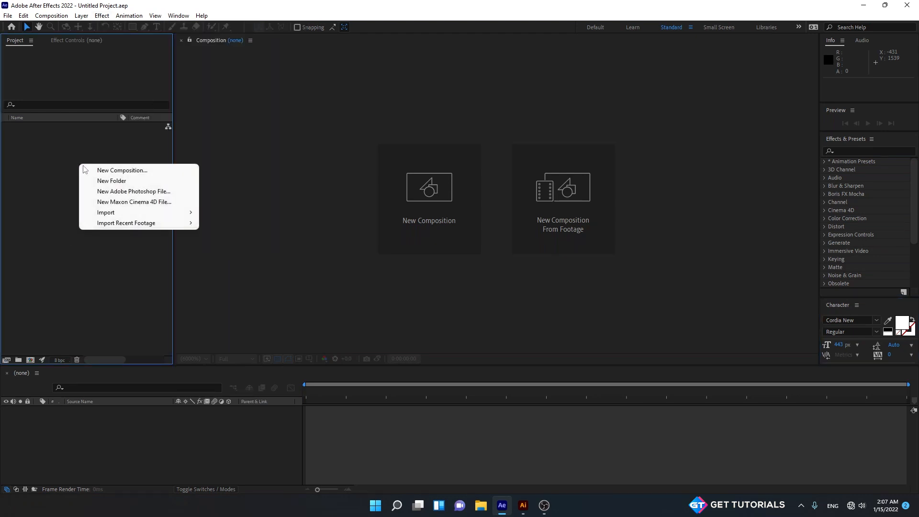
pyautogui.click(93, 172)
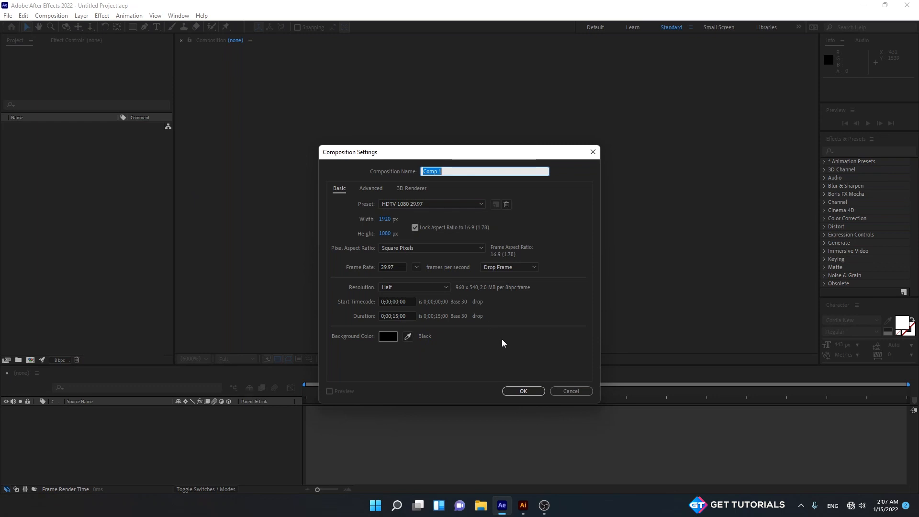
pyautogui.write('Main')
pyautogui.click(523, 391)
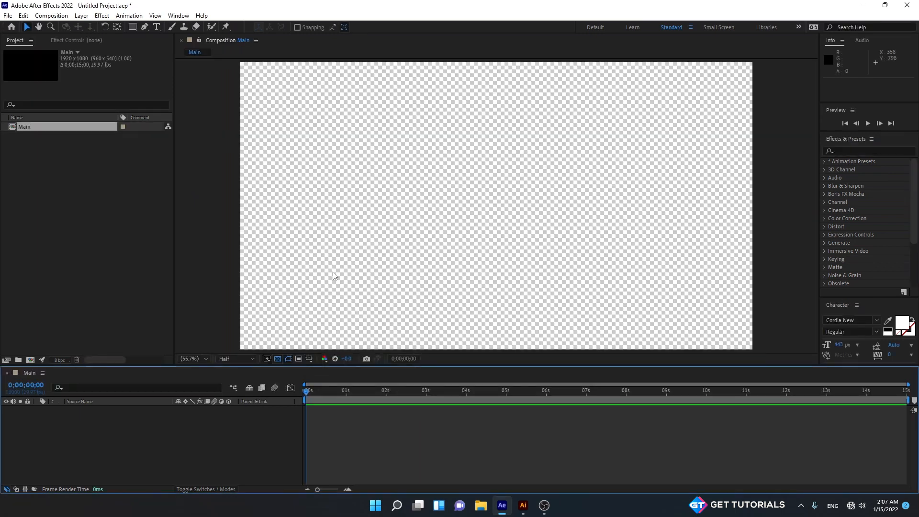
# - Add a new solid layer named 3D to the Main composition
pyautogui.click(107, 17)
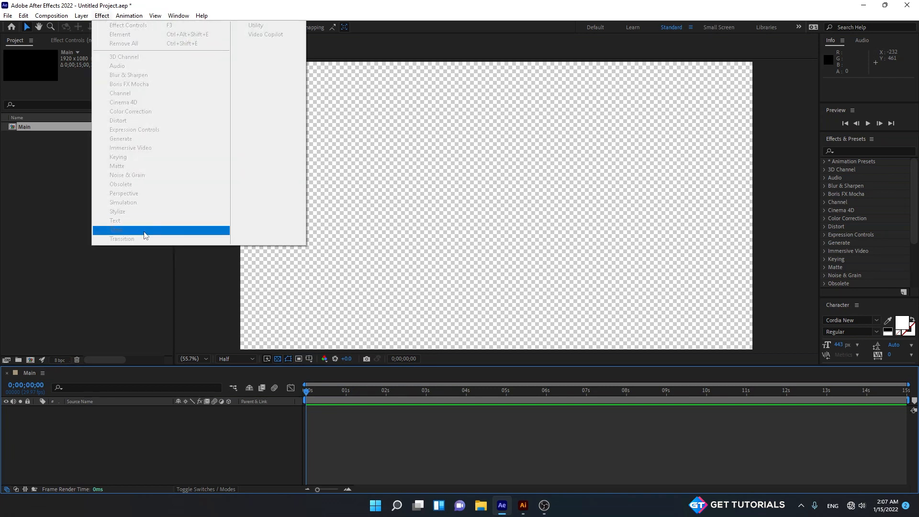
pyautogui.click(123, 283)
pyautogui.click(101, 18)
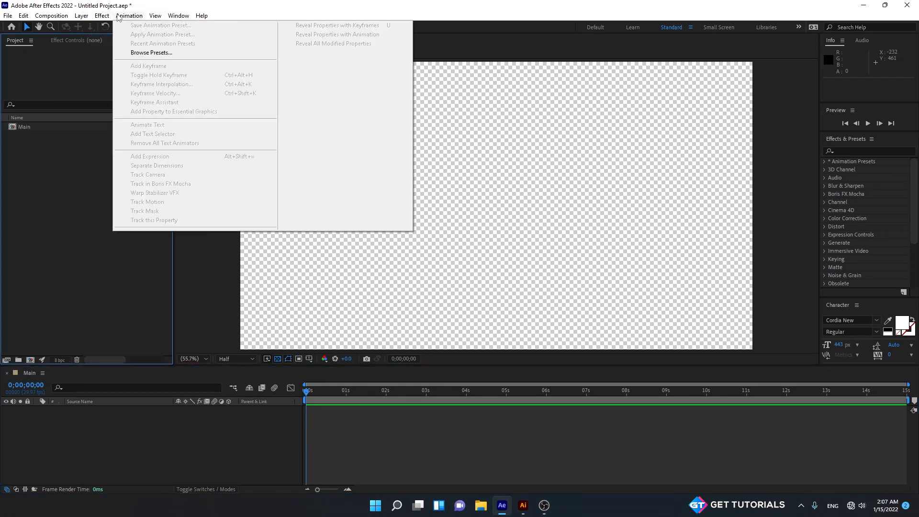
pyautogui.click(37, 211)
pyautogui.rightClick(108, 459)
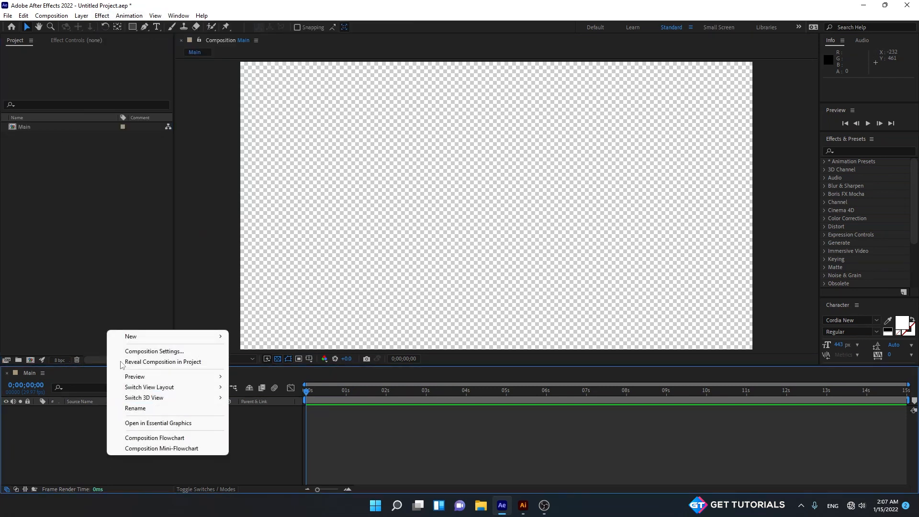
pyautogui.moveTo(125, 337)
pyautogui.click(274, 362)
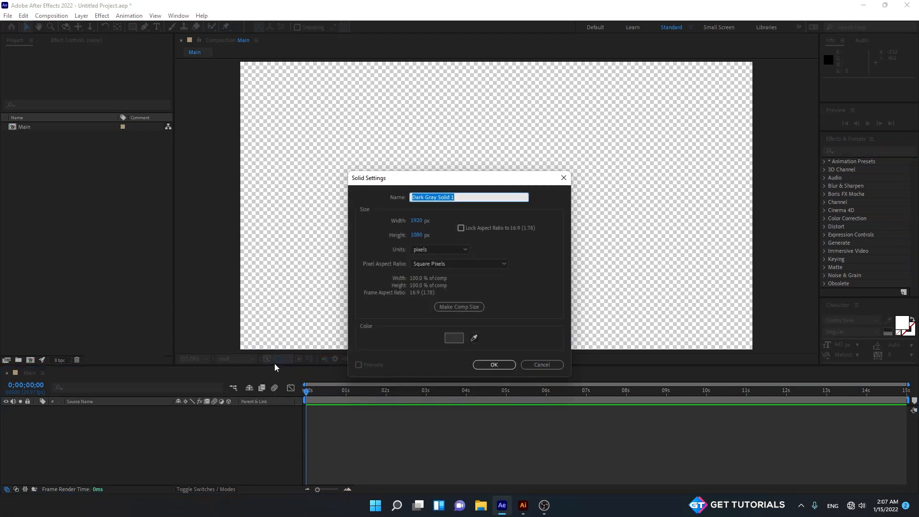
pyautogui.write('3D')
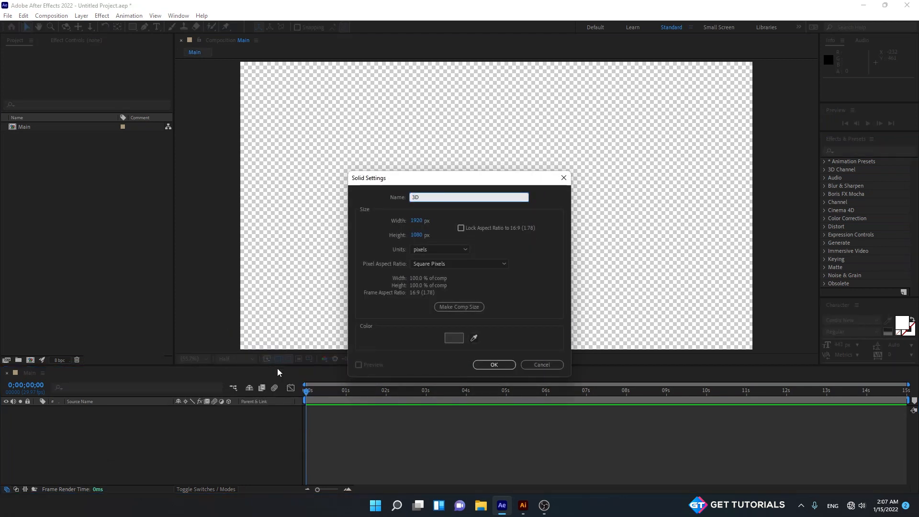
pyautogui.click(494, 365)
# - Apply the Video Copilot Element effect to the 3D solid layer
pyautogui.click(101, 17)
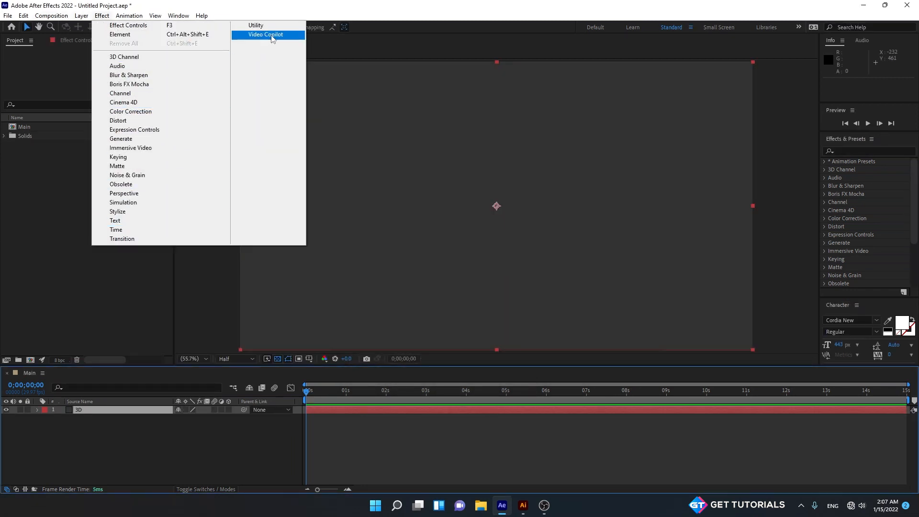
pyautogui.moveTo(274, 38)
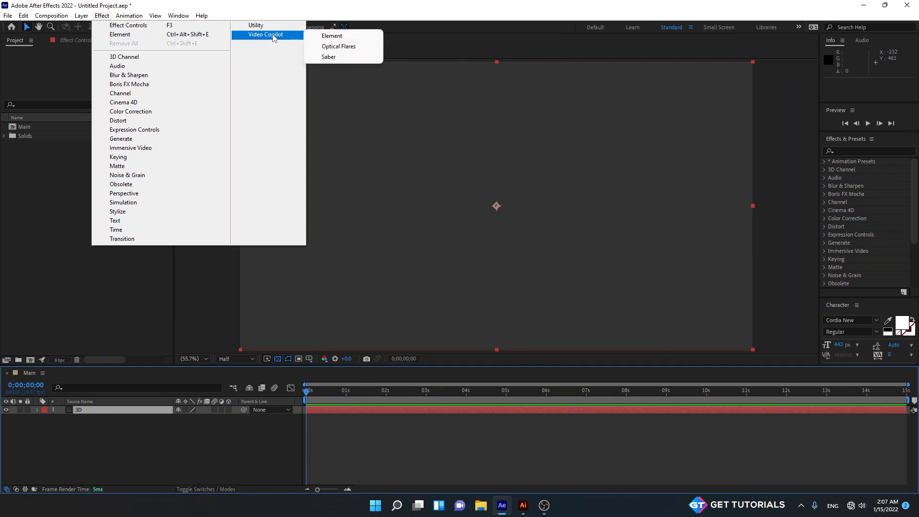
pyautogui.click(334, 37)
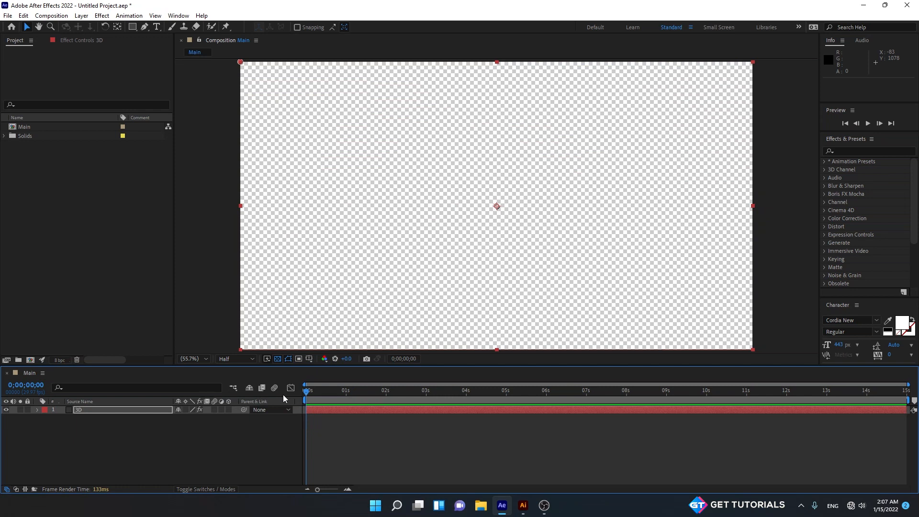
# - Delete the 3D layer, the Solids folder and the Main composition to leave the project empty
pyautogui.click(139, 408)
pyautogui.press('Delete')
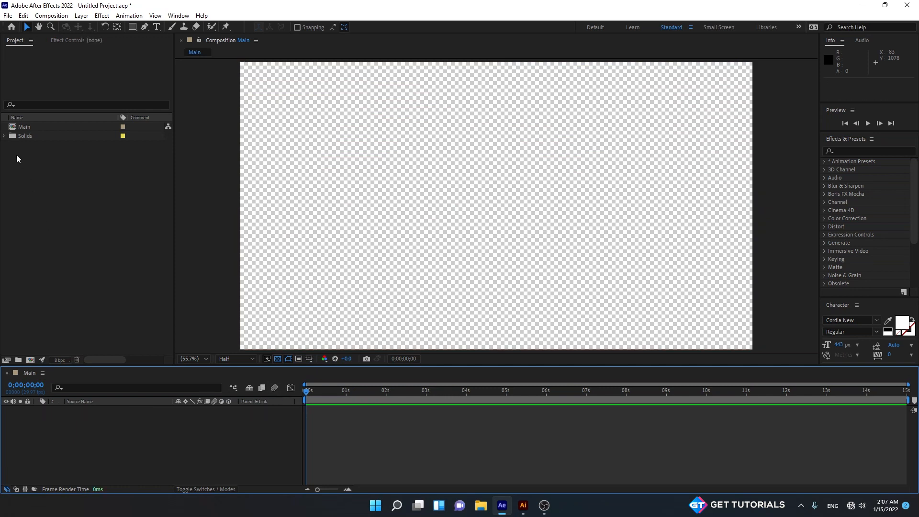
pyautogui.click(57, 129)
pyautogui.click(55, 138)
pyautogui.press('Delete')
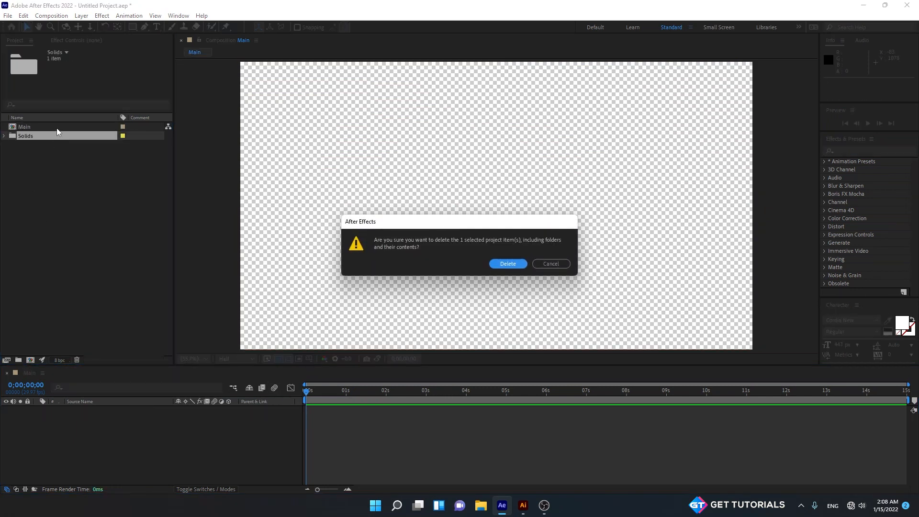
pyautogui.press('Return')
pyautogui.click(62, 128)
pyautogui.press('Delete')
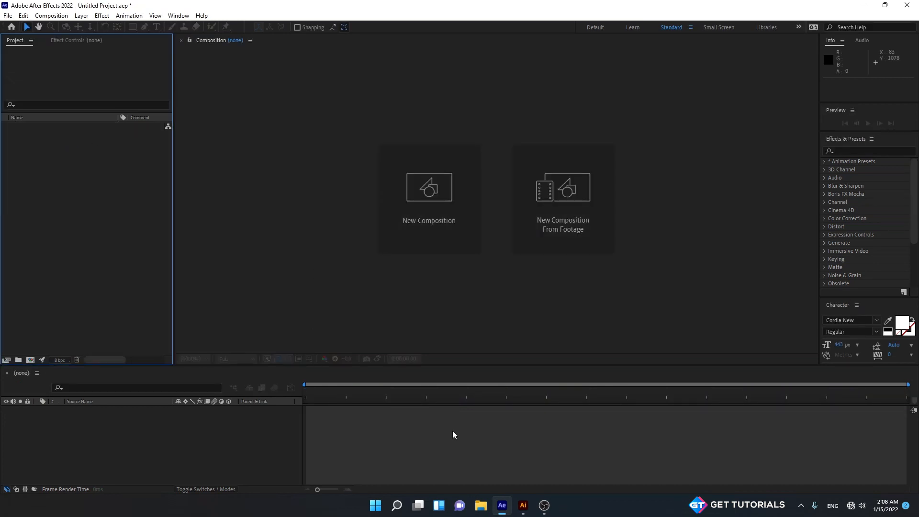
# - Switch to Illustrator and move the black rounded shape beneath the red shape, leaving a gap between them
pyautogui.click(523, 505)
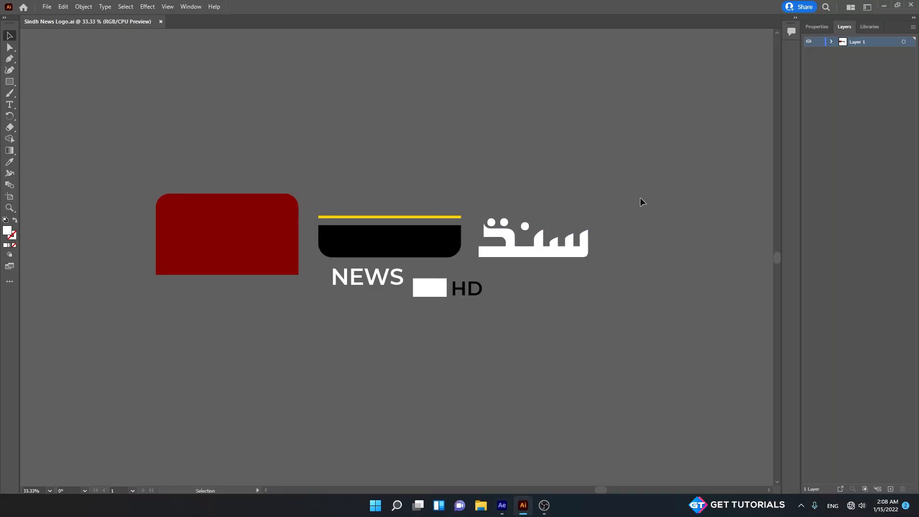
pyautogui.moveTo(662, 188); pyautogui.dragTo(146, 312)
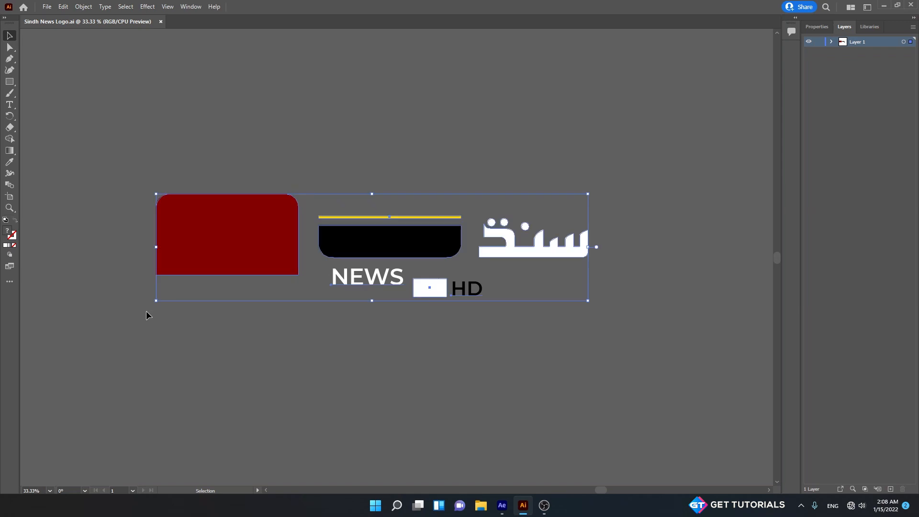
pyautogui.click(310, 371)
pyautogui.click(206, 269)
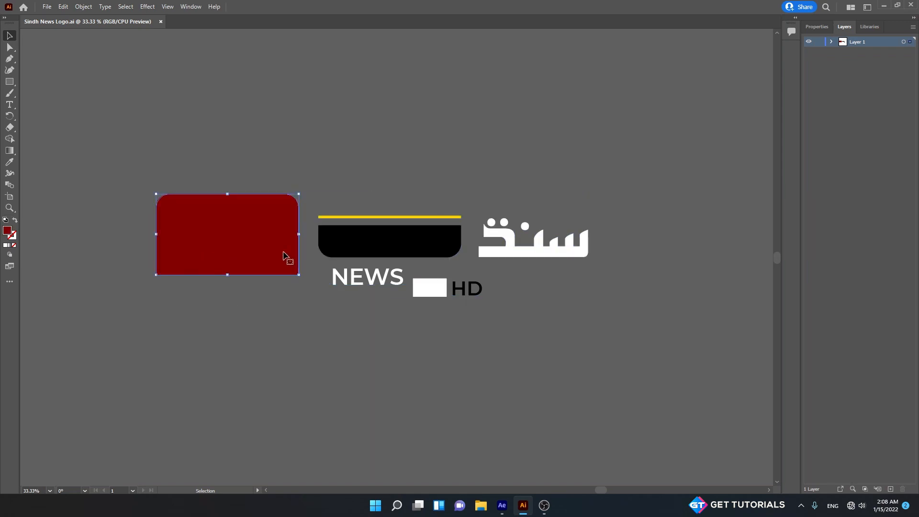
pyautogui.moveTo(349, 240); pyautogui.dragTo(192, 317)
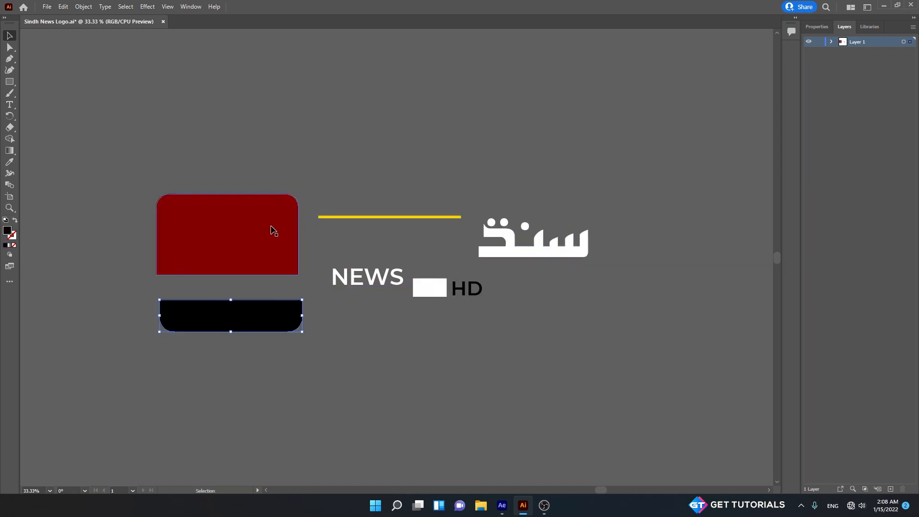
# - Move the red shape higher above the black one and shift the Sindhi wordmark up and to the right
pyautogui.moveTo(273, 230); pyautogui.dragTo(266, 182)
pyautogui.click(268, 261)
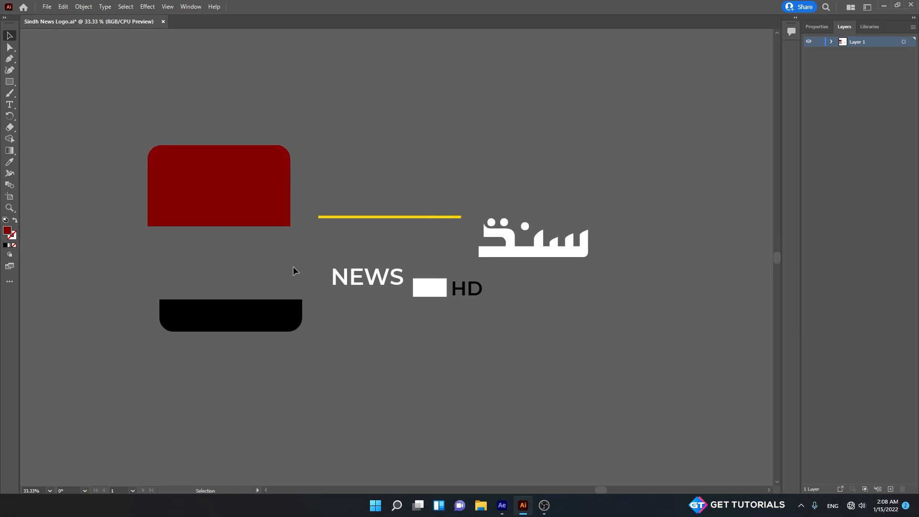
pyautogui.click(570, 254)
pyautogui.moveTo(529, 254); pyautogui.dragTo(565, 229)
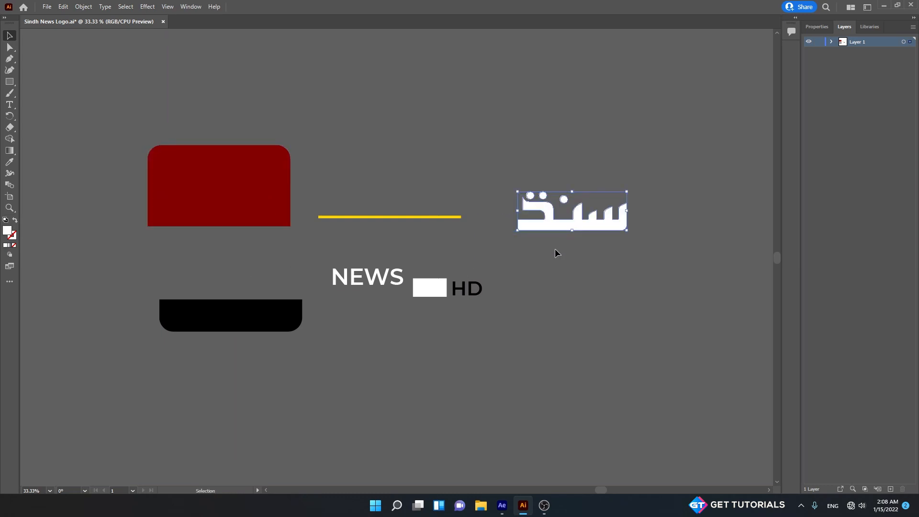
# - Copy the Sindhi wordmark from the logo artwork
pyautogui.moveTo(498, 158); pyautogui.dragTo(645, 248)
pyautogui.click(68, 9)
pyautogui.click(84, 54)
# - Switch to After Effects and create a 1920 x 1080 composition named Main with a duration of 30 seconds
pyautogui.click(504, 508)
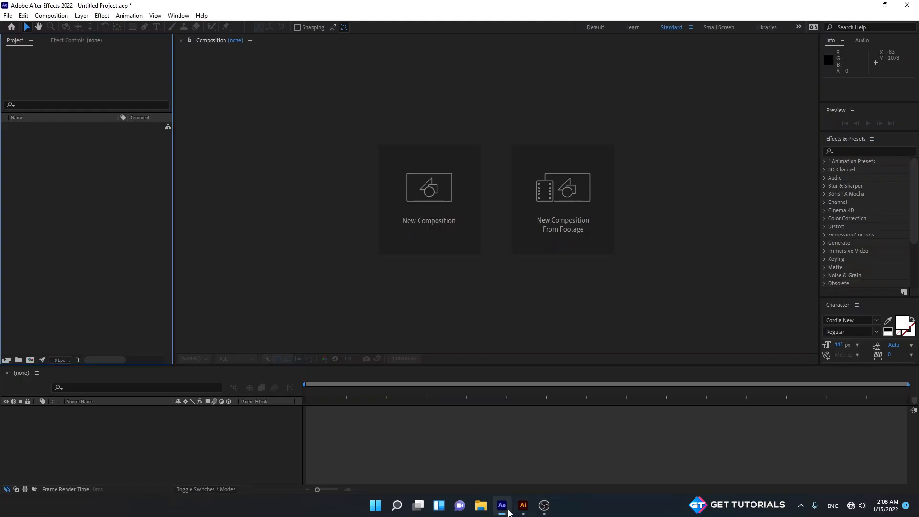
pyautogui.rightClick(67, 175)
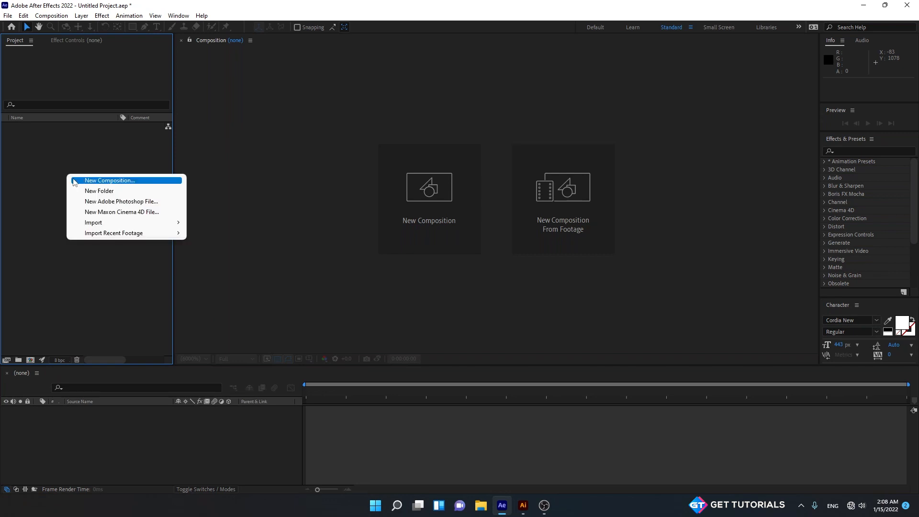
pyautogui.click(100, 181)
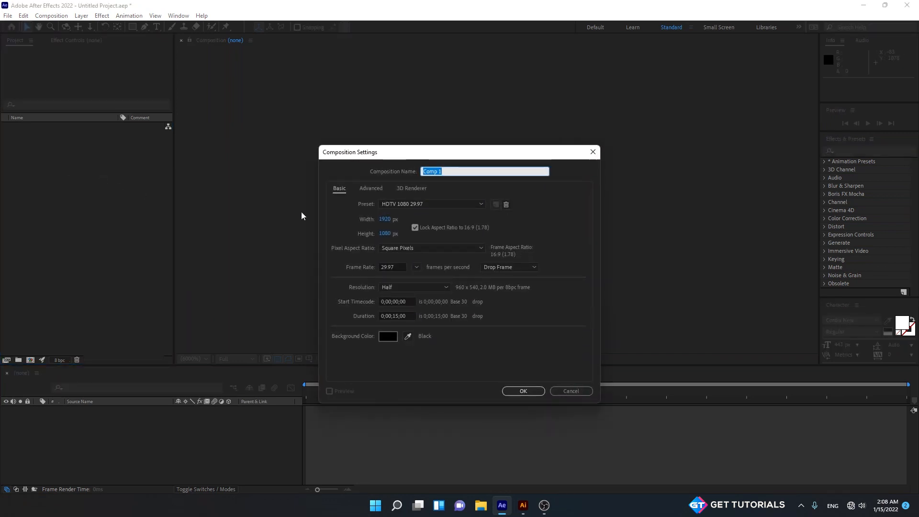
pyautogui.write('Main')
pyautogui.click(398, 316)
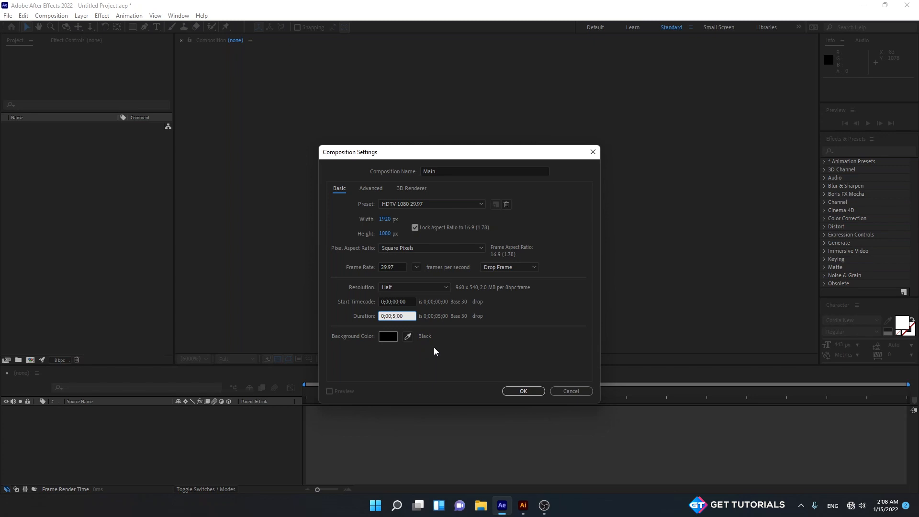
pyautogui.write('30')
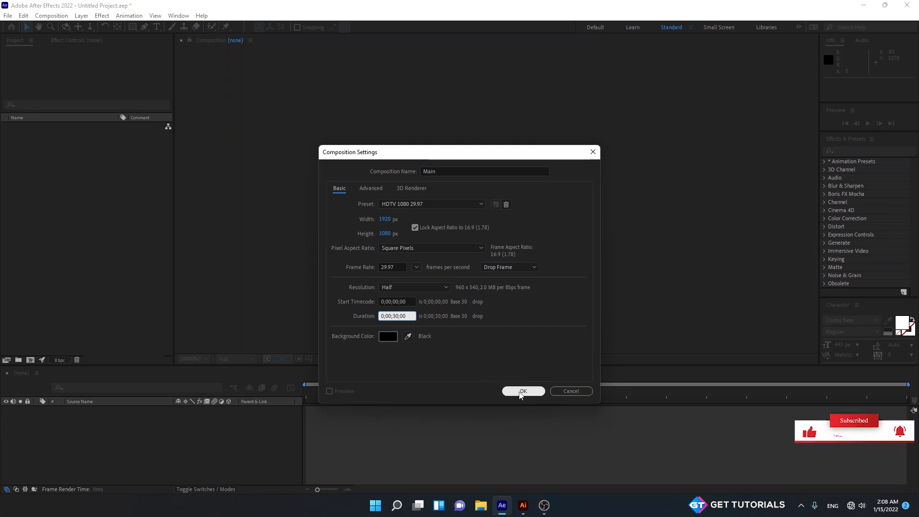
pyautogui.click(522, 391)
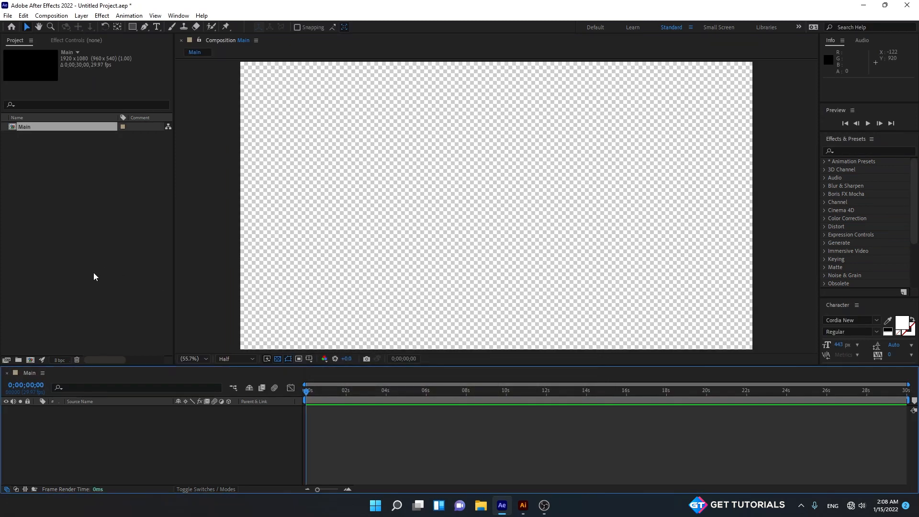
# - Add a new solid layer named Sindh to the Main composition
pyautogui.rightClick(105, 460)
pyautogui.moveTo(209, 338)
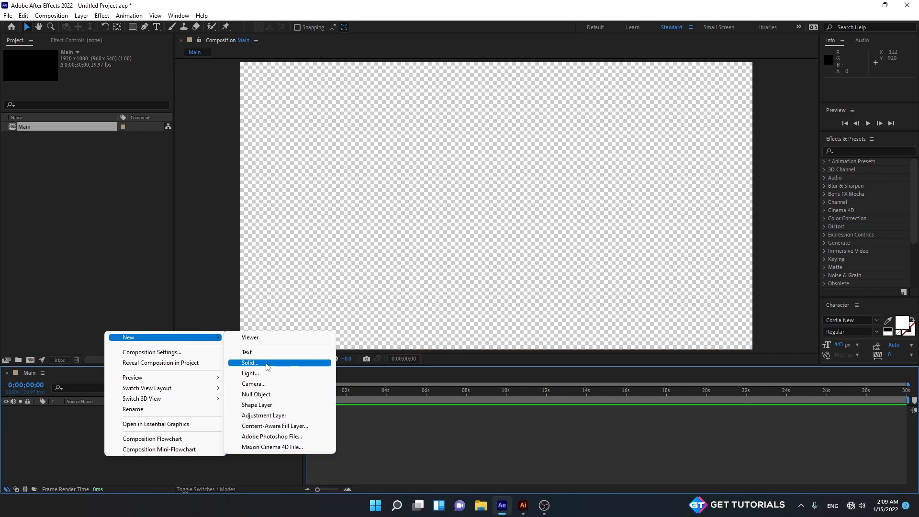
pyautogui.click(267, 365)
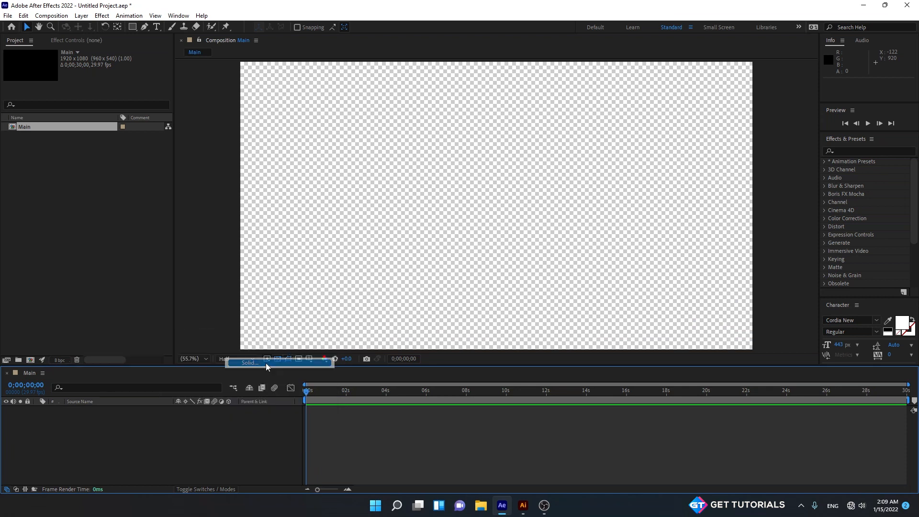
pyautogui.write('Sl')
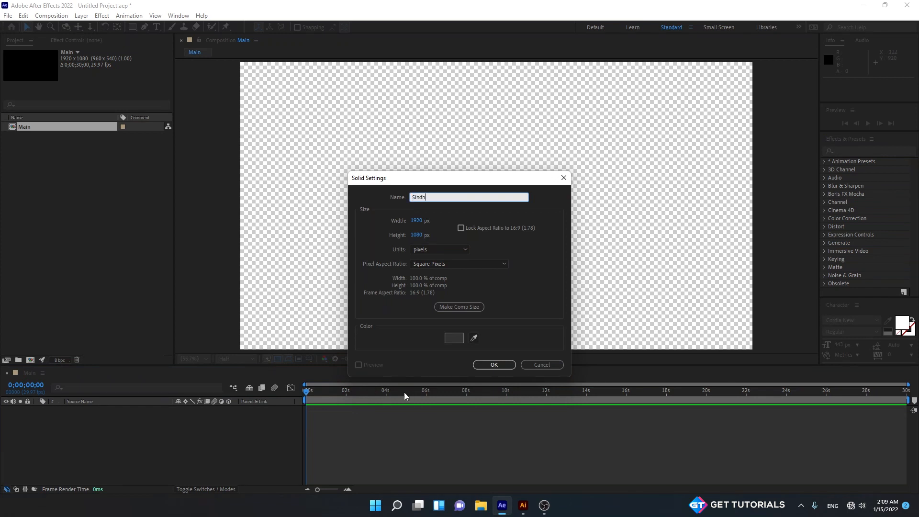
pyautogui.click(494, 365)
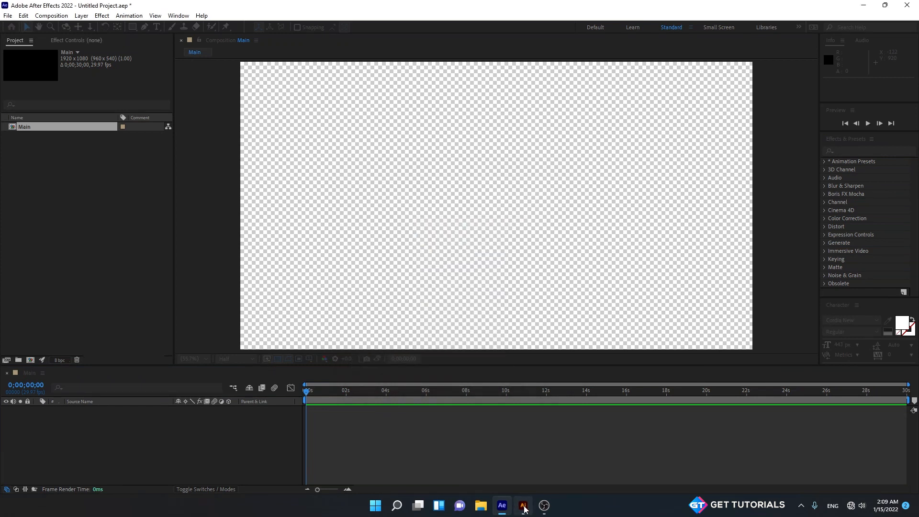
# - Switch to Illustrator, copy the Sindhi wordmark, and paste it as masks onto the Sindh solid in After Effects
pyautogui.click(523, 506)
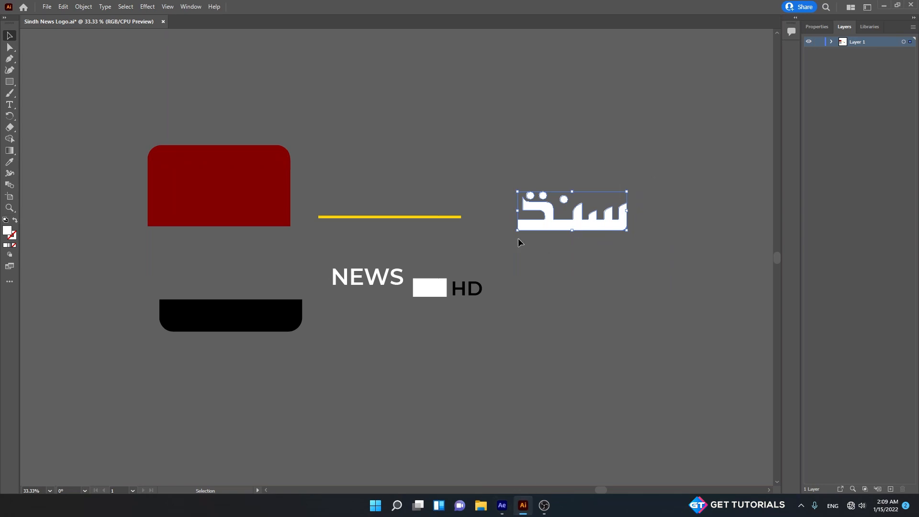
pyautogui.click(63, 6)
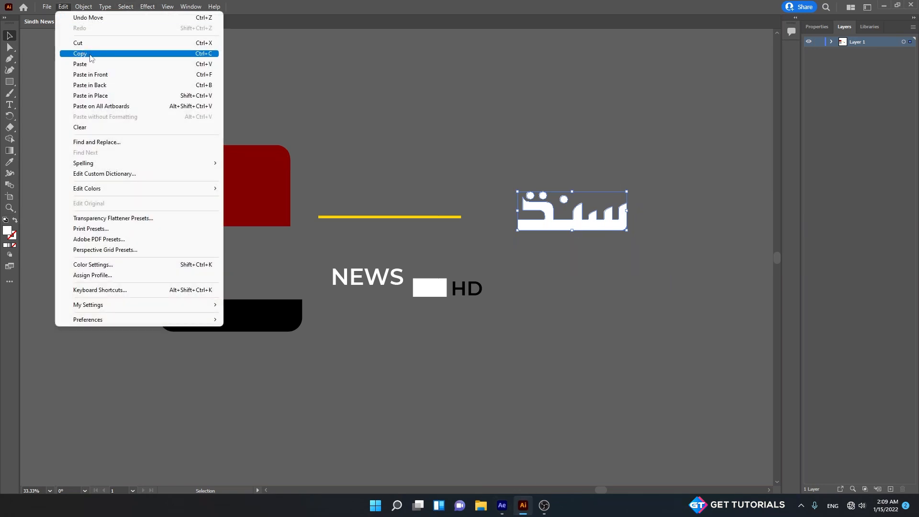
pyautogui.click(90, 55)
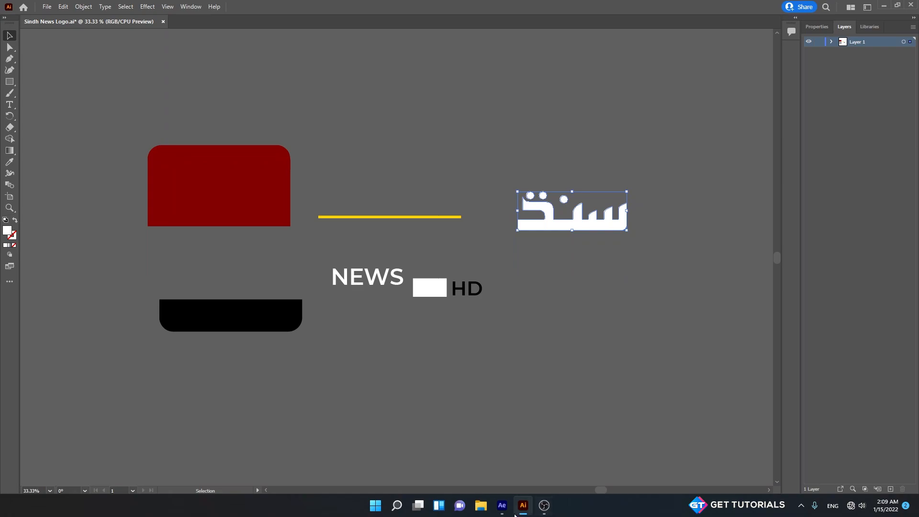
pyautogui.click(501, 505)
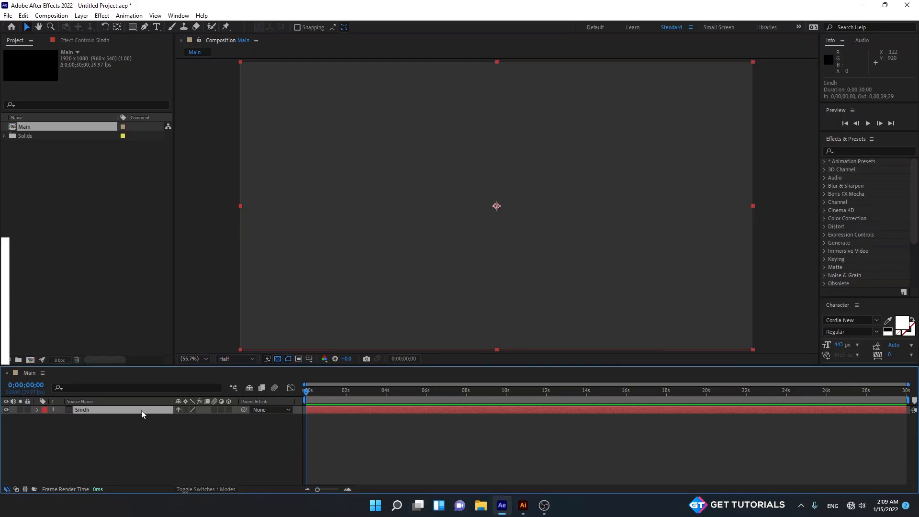
pyautogui.hotkey('ctrl', 'v')
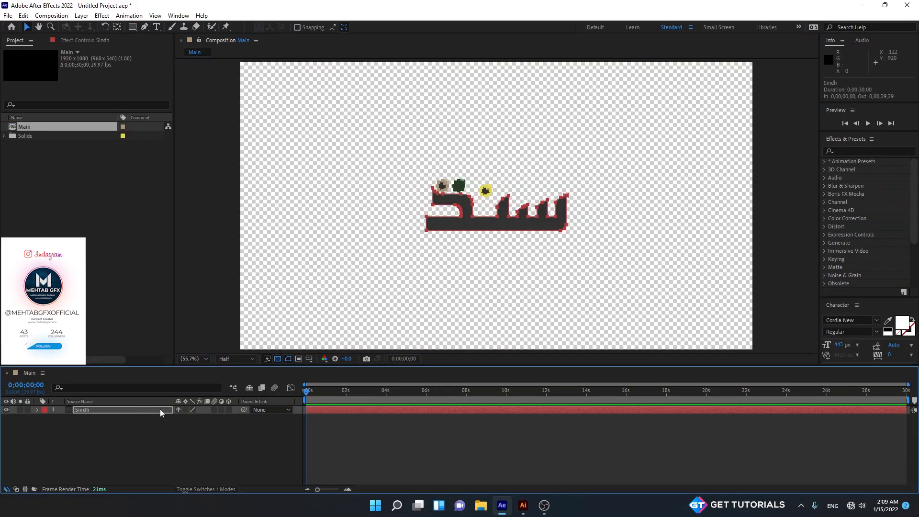
pyautogui.scroll(-1, 455, 257)
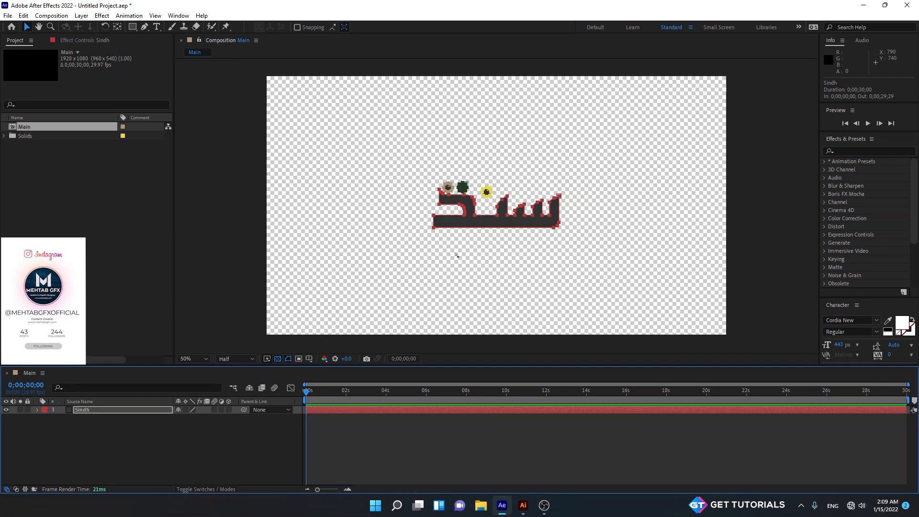
pyautogui.click(284, 444)
pyautogui.click(521, 217)
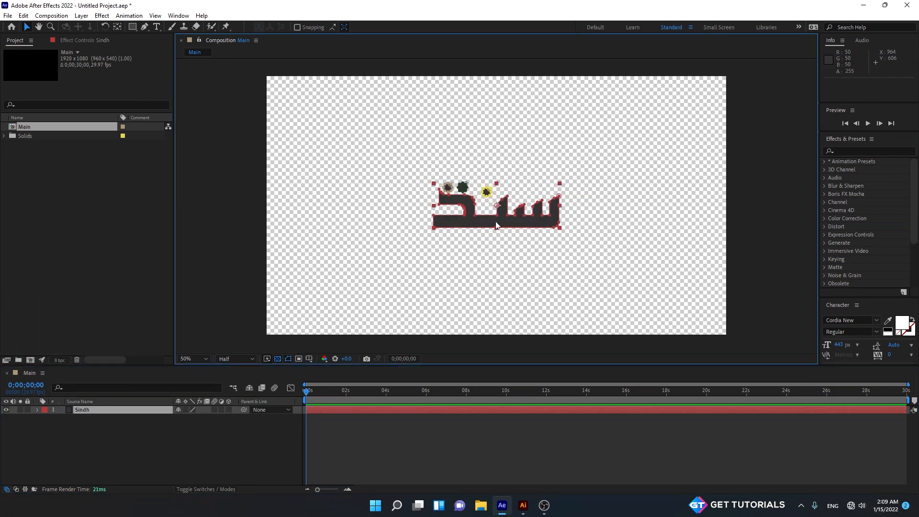
pyautogui.click(263, 433)
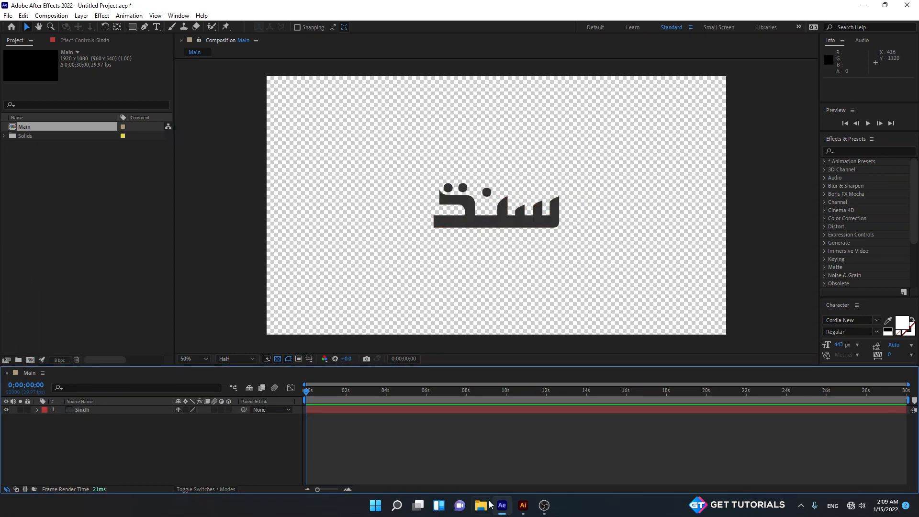
# - Switch to Illustrator and copy the red rounded shape
pyautogui.click(523, 505)
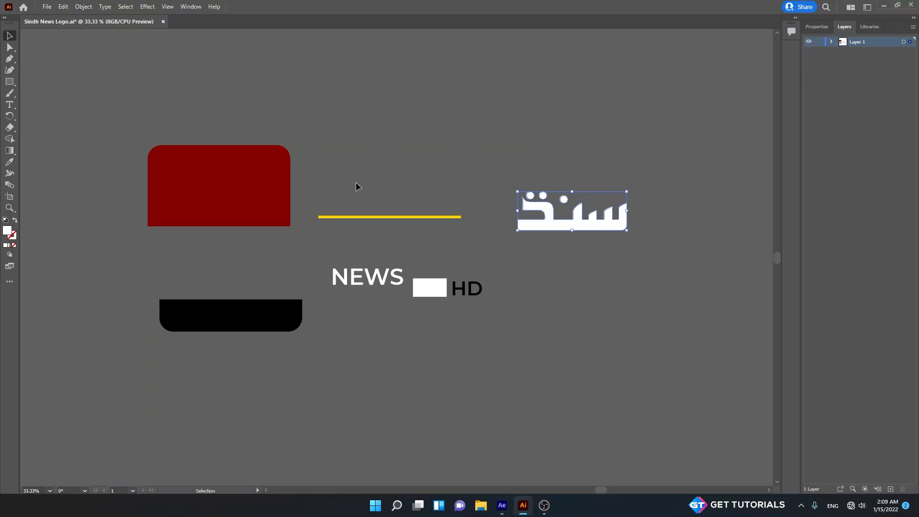
pyautogui.moveTo(486, 326); pyautogui.dragTo(487, 326)
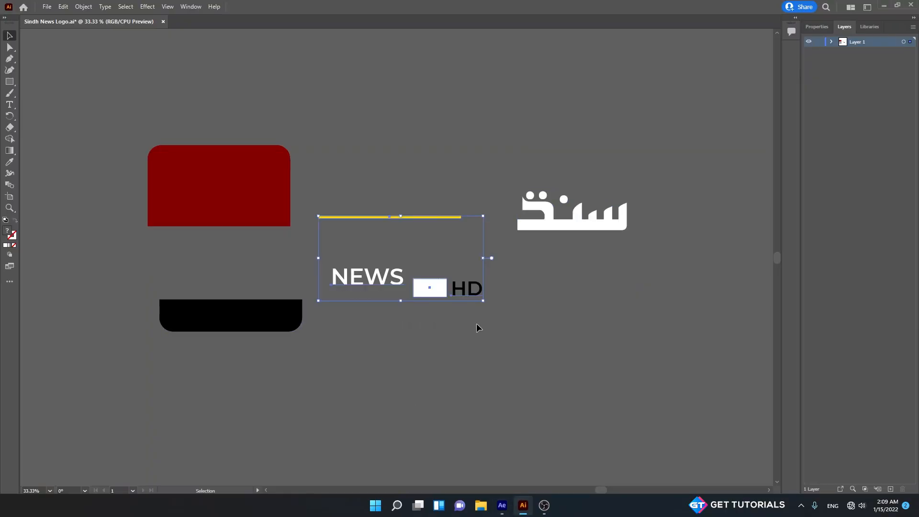
pyautogui.click(216, 322)
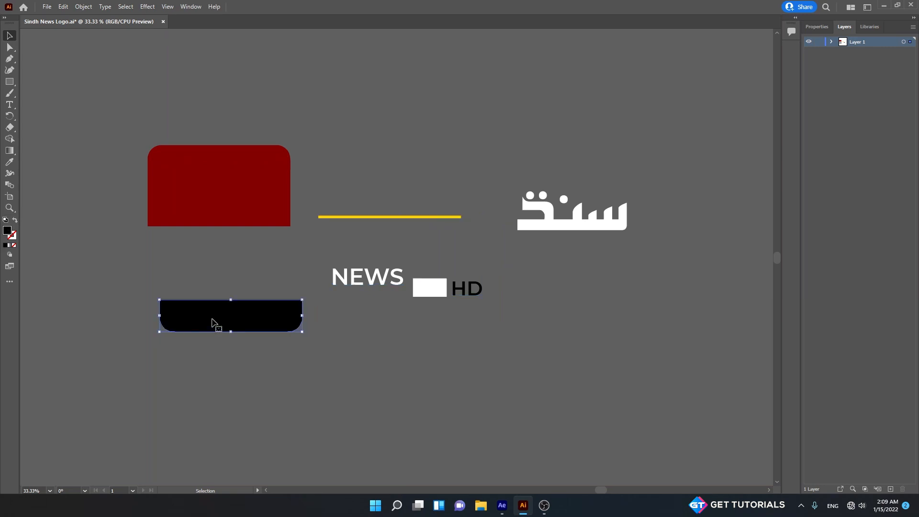
pyautogui.click(214, 201)
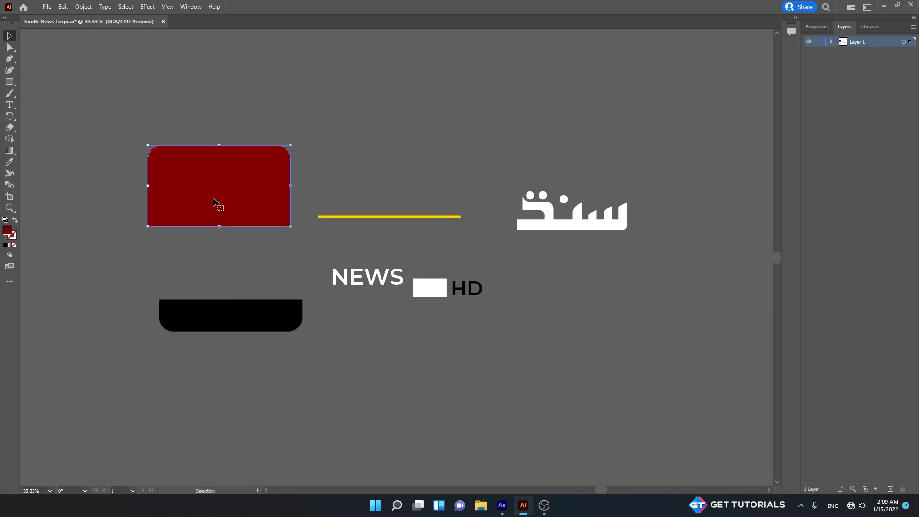
pyautogui.click(63, 7)
pyautogui.click(76, 53)
# - Switch to After Effects, add a solid named Top Sheap, and paste the red shape's path onto it as a mask
pyautogui.click(502, 505)
pyautogui.rightClick(145, 451)
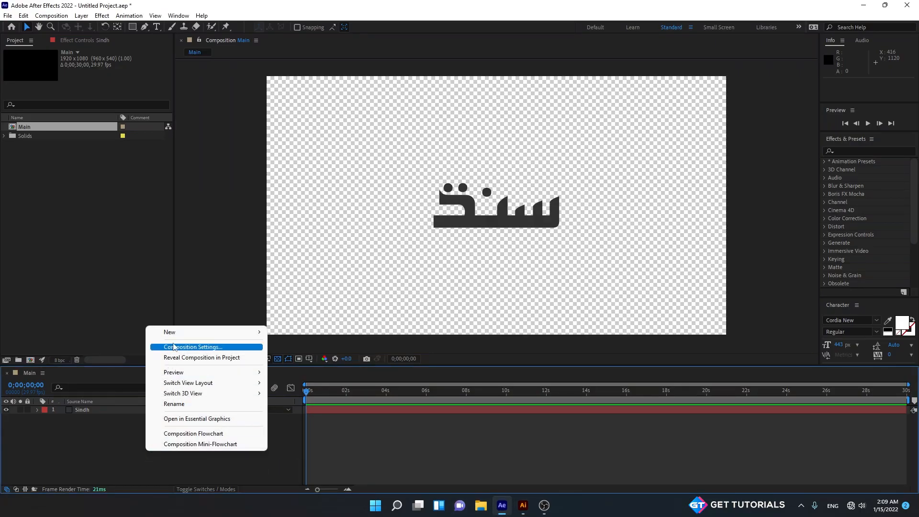
pyautogui.moveTo(216, 331)
pyautogui.click(310, 358)
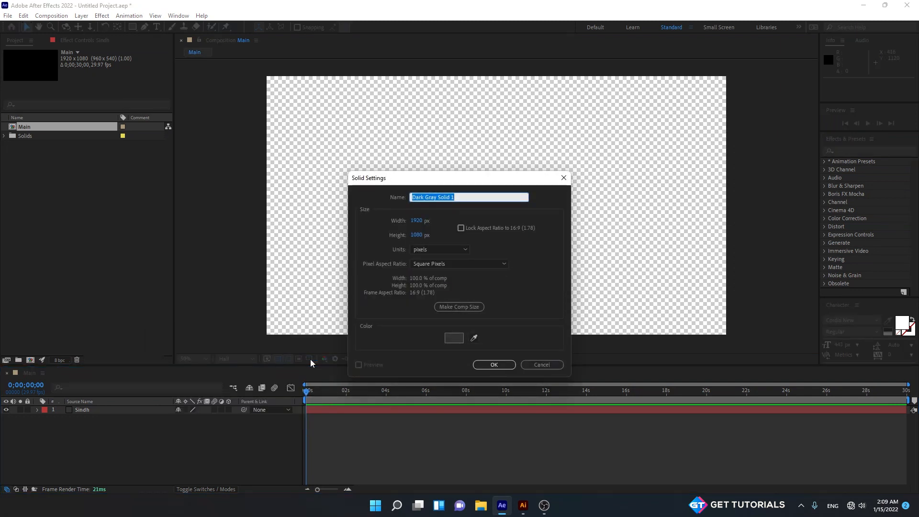
pyautogui.write('Top Sheap')
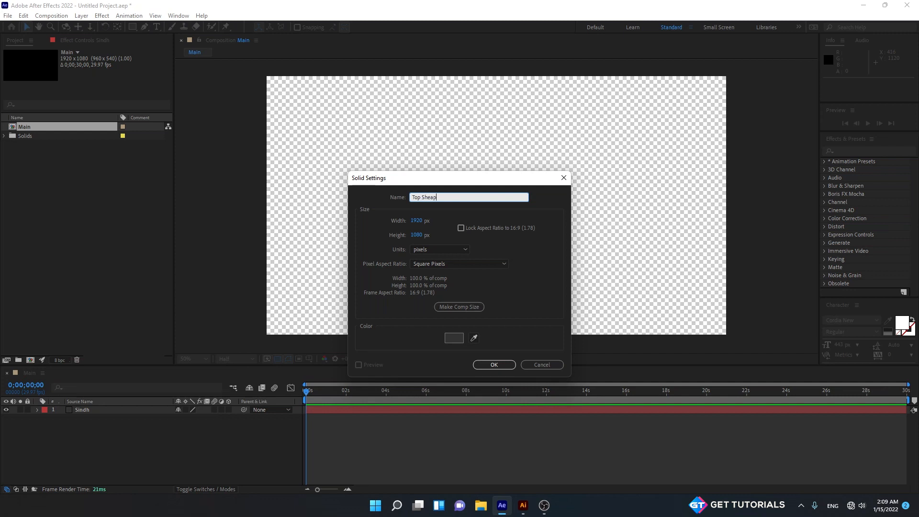
pyautogui.press('Return')
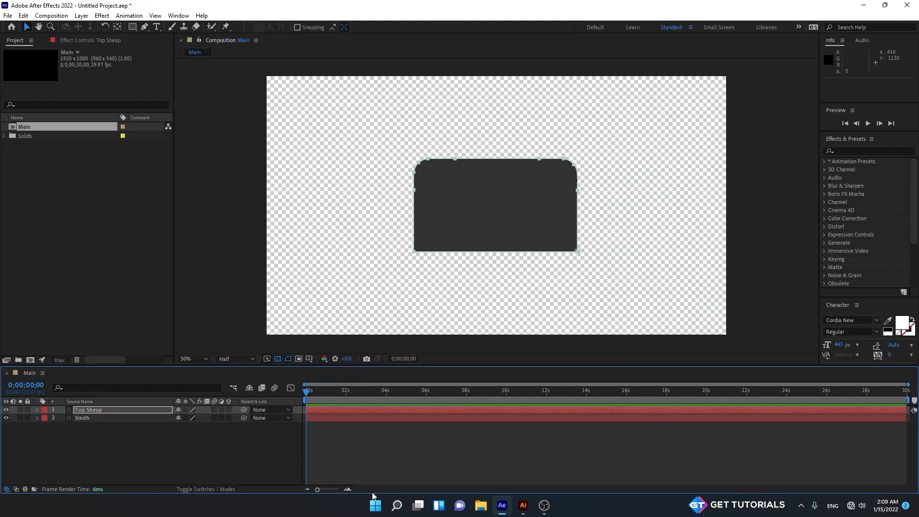
# - Switch to Illustrator and copy the black rounded shape
pyautogui.click(523, 505)
pyautogui.click(265, 324)
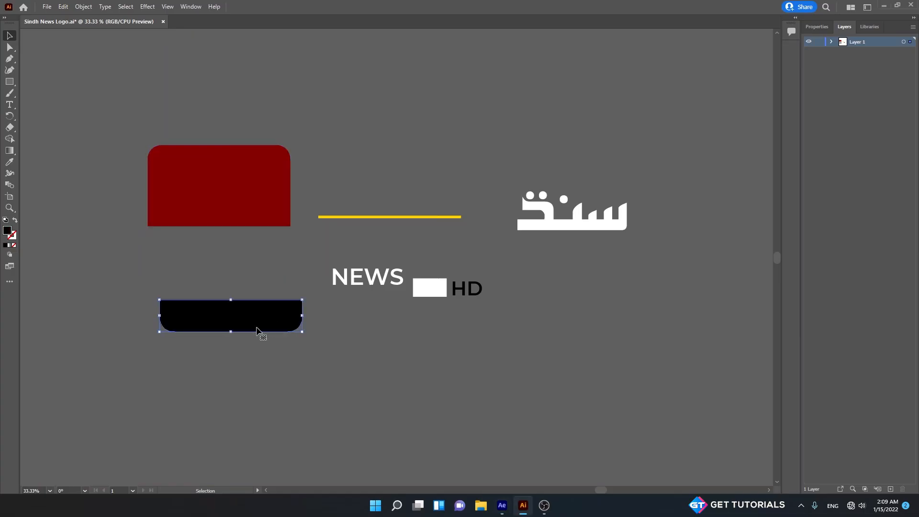
pyautogui.click(62, 7)
pyautogui.click(80, 53)
# - Switch to After Effects, add a solid named Down Sheap, and paste the black shape's path onto it as a mask
pyautogui.click(501, 506)
pyautogui.click(184, 442)
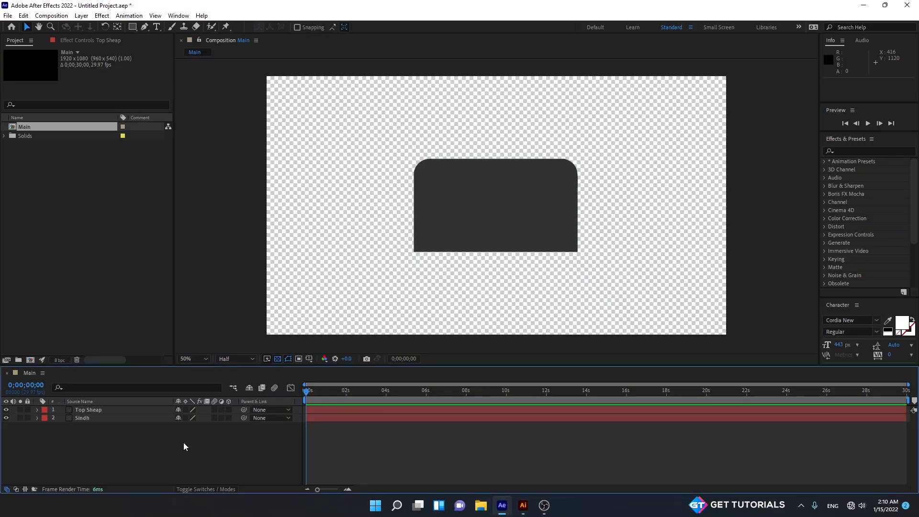
pyautogui.rightClick(184, 442)
pyautogui.moveTo(229, 324)
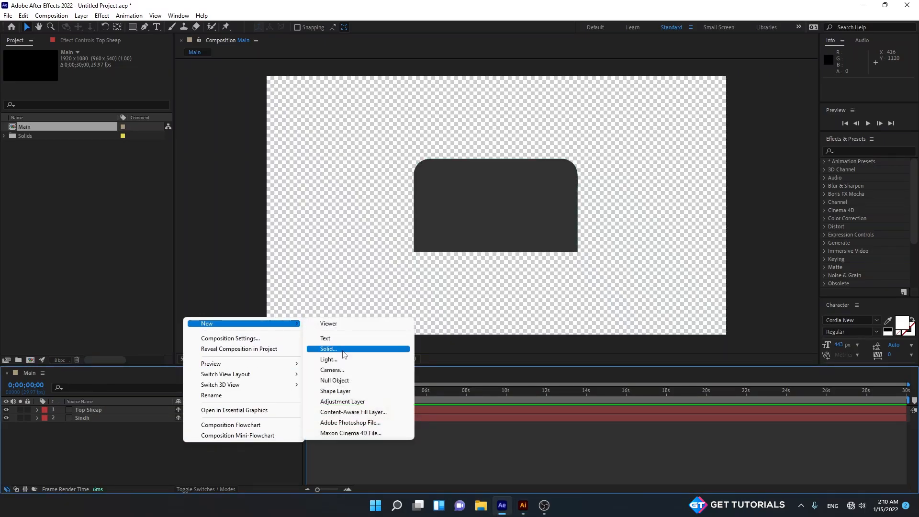
pyautogui.click(343, 350)
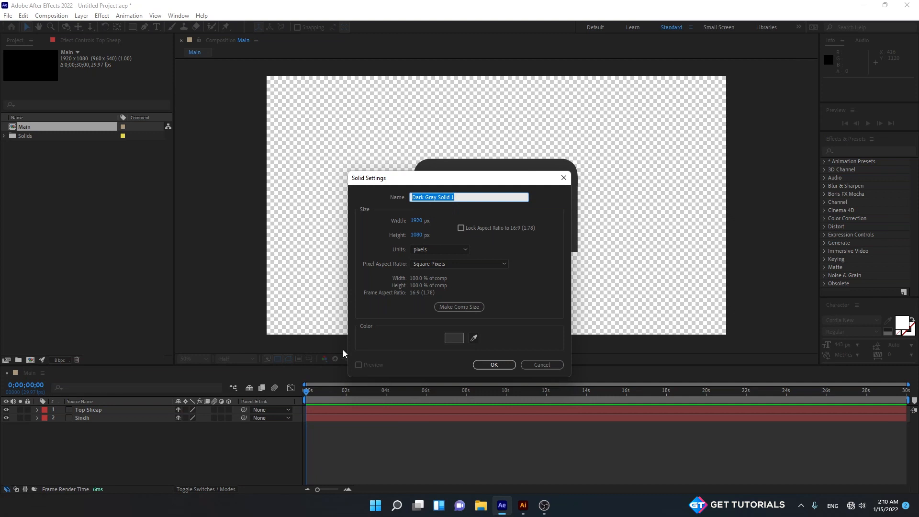
pyautogui.write('Down Sheap')
pyautogui.press('Return')
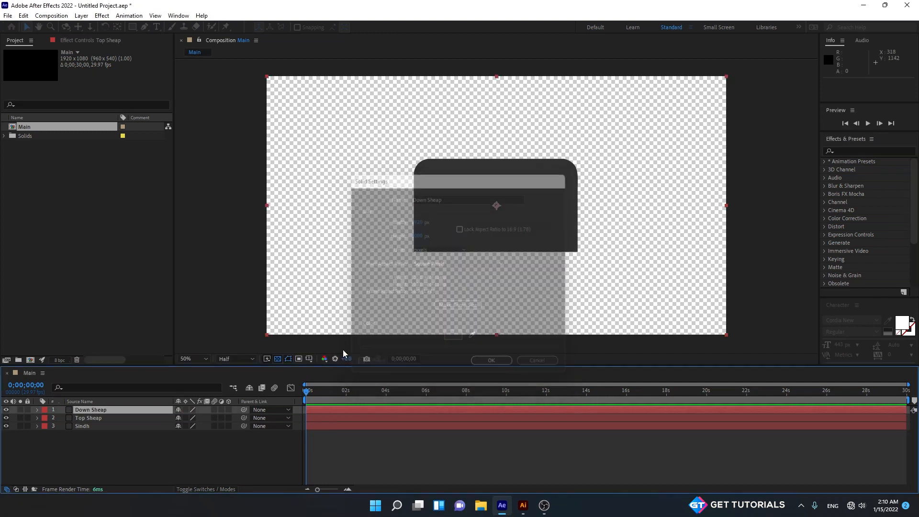
pyautogui.hotkey('ctrl', 'v')
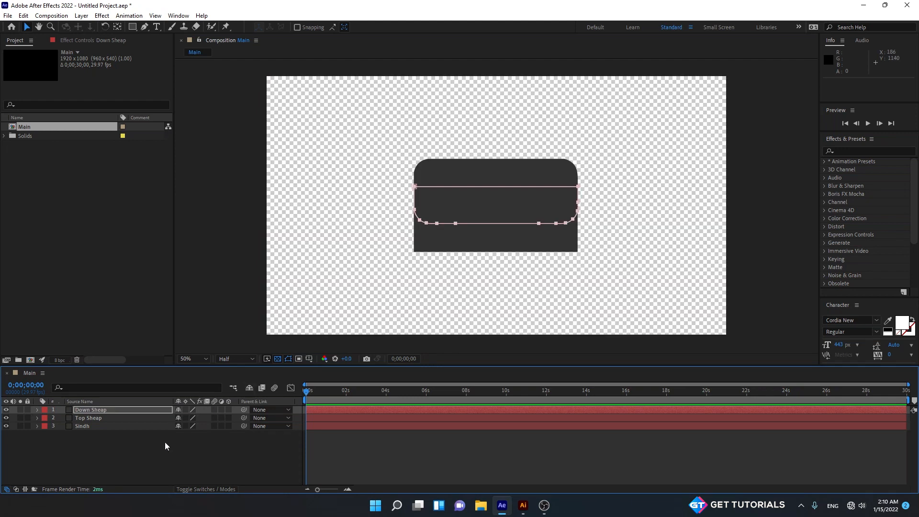
pyautogui.click(165, 446)
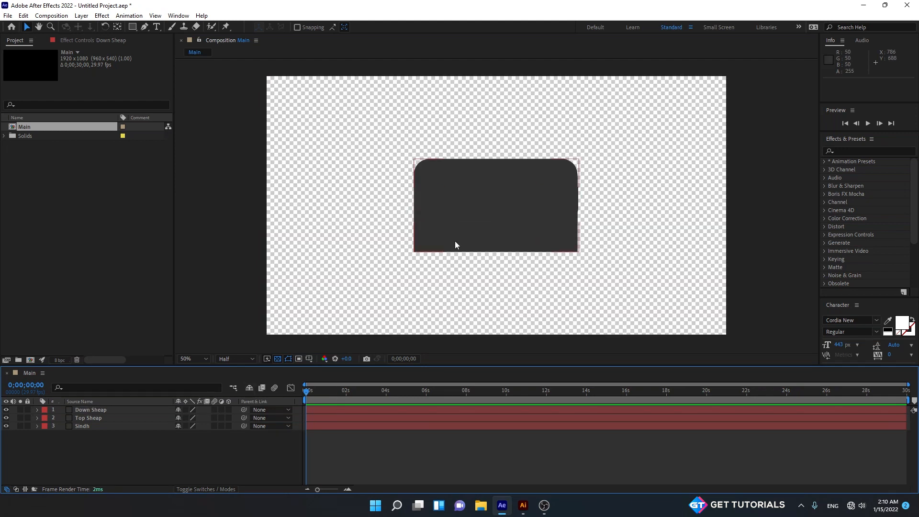
# - Reposition the Down Sheap shape toward the frame's upper left and the Top Sheap shape toward its lower right, clear of the Sindh text
pyautogui.moveTo(453, 228); pyautogui.dragTo(417, 167)
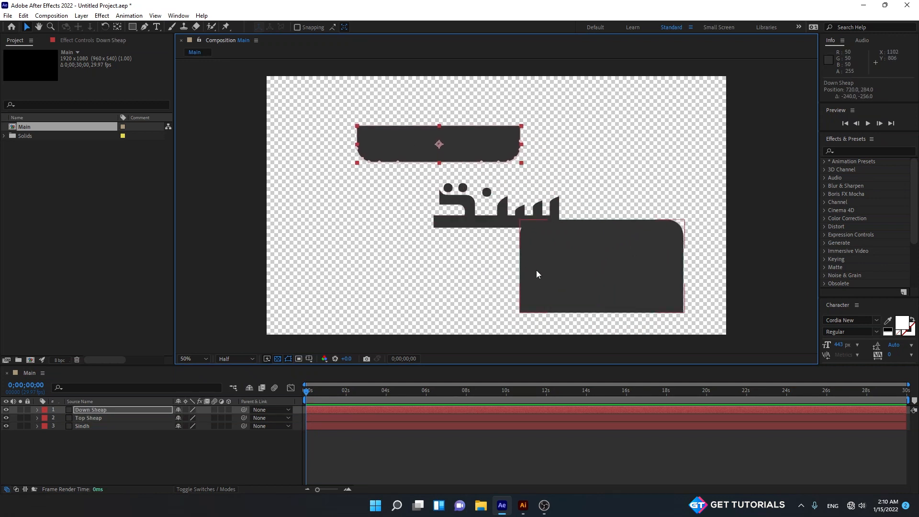
pyautogui.moveTo(537, 270); pyautogui.dragTo(562, 281)
pyautogui.click(131, 440)
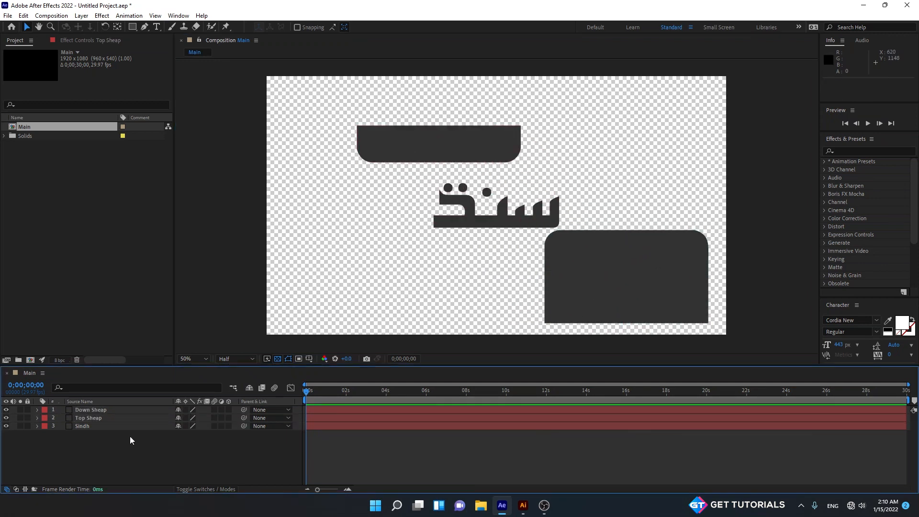
# - Add a new solid layer named 3D Elelement
pyautogui.rightClick(117, 458)
pyautogui.moveTo(171, 339)
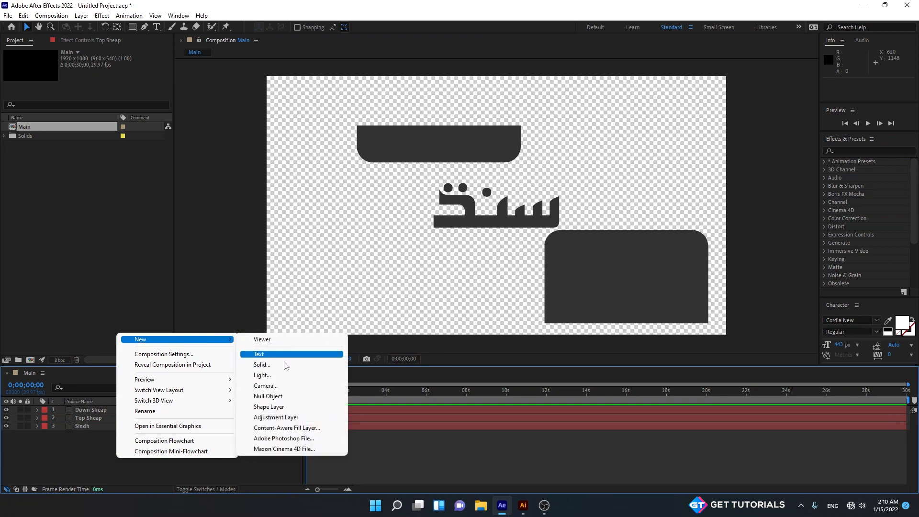
pyautogui.click(285, 364)
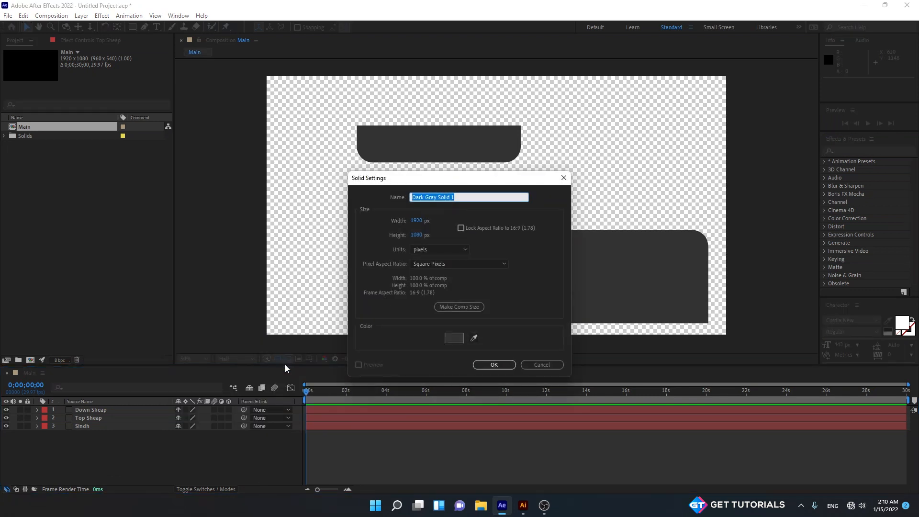
pyautogui.write('3D Elele')
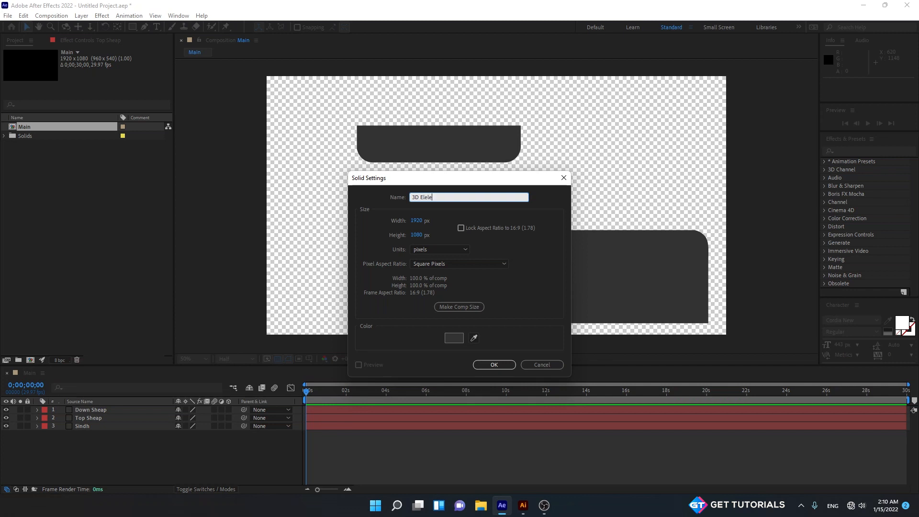
pyautogui.write('ment')
pyautogui.press('Return')
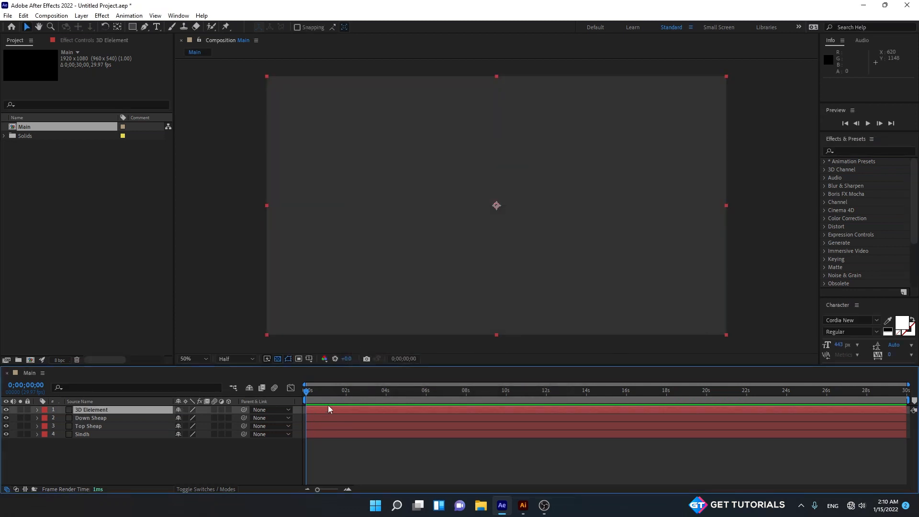
# - Show the new solid's effect controls and expand the Video Copilot effects category
pyautogui.moveTo(335, 393); pyautogui.dragTo(308, 392)
pyautogui.click(100, 41)
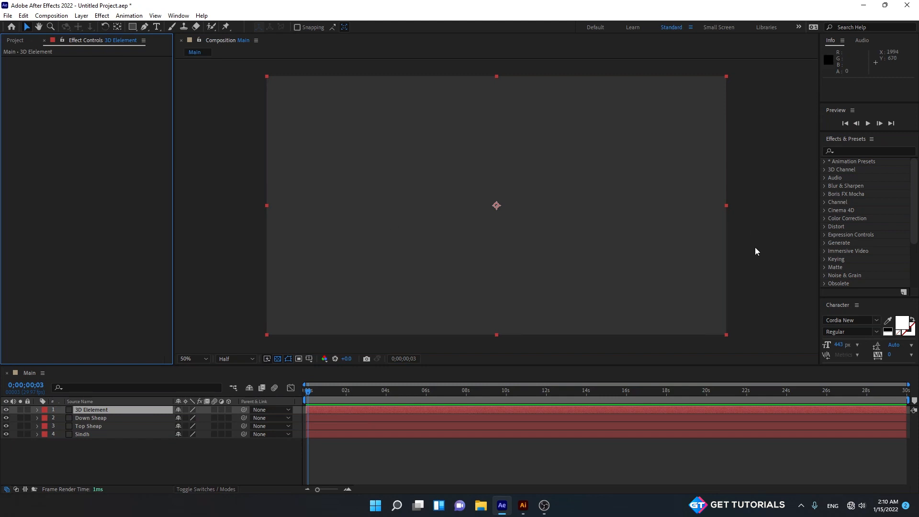
pyautogui.moveTo(914, 206); pyautogui.dragTo(911, 266)
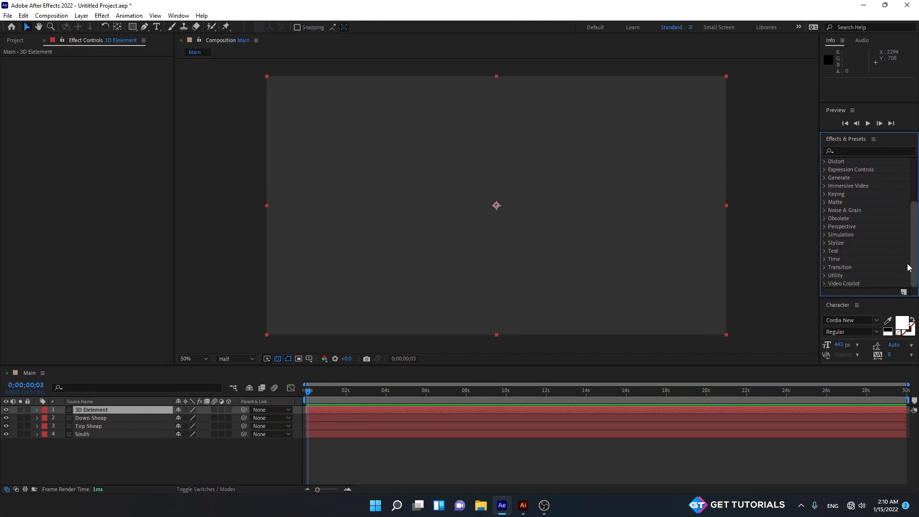
pyautogui.click(828, 286)
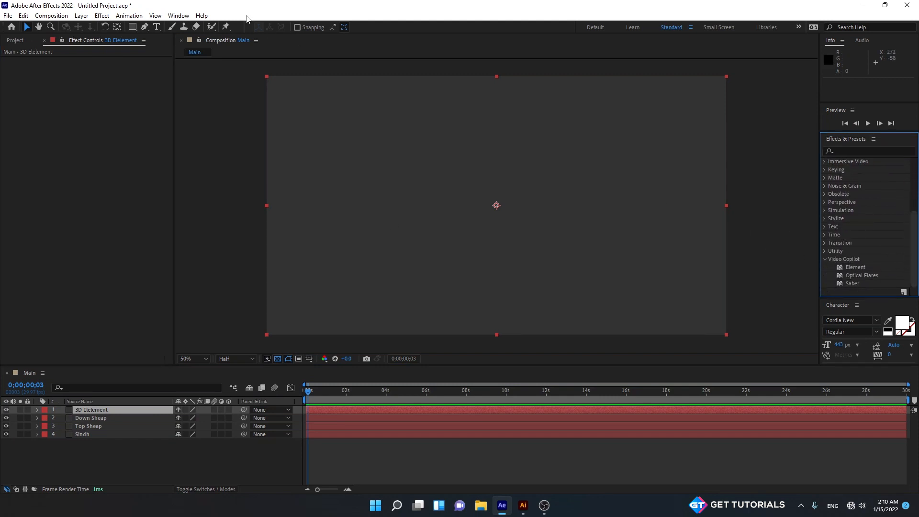
pyautogui.click(102, 16)
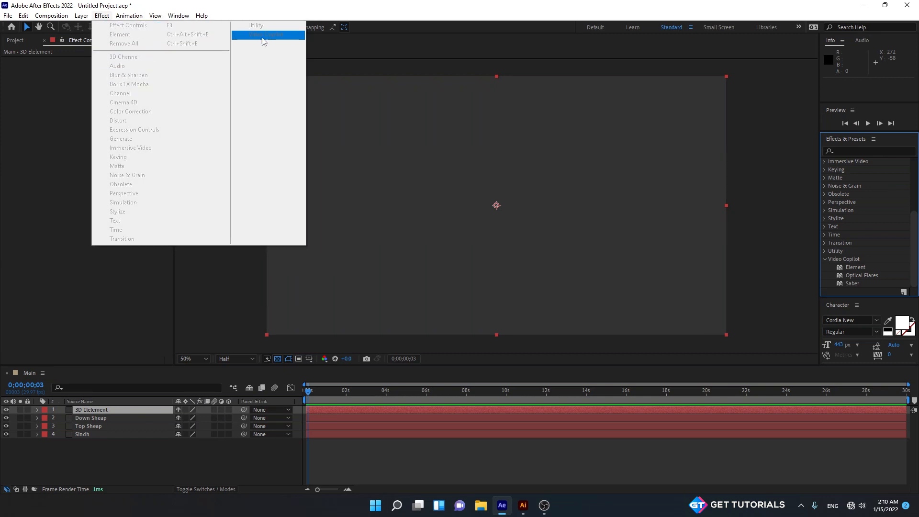
pyautogui.click(70, 62)
pyautogui.rightClick(58, 145)
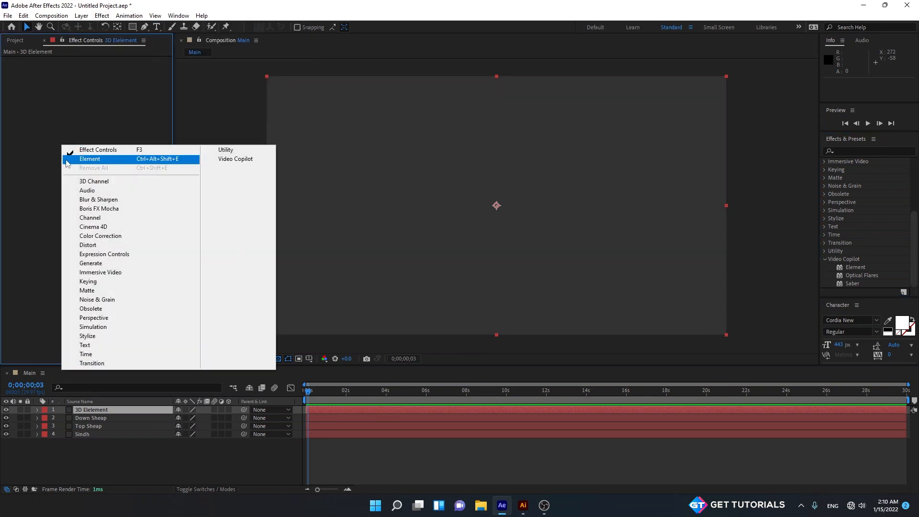
pyautogui.click(31, 286)
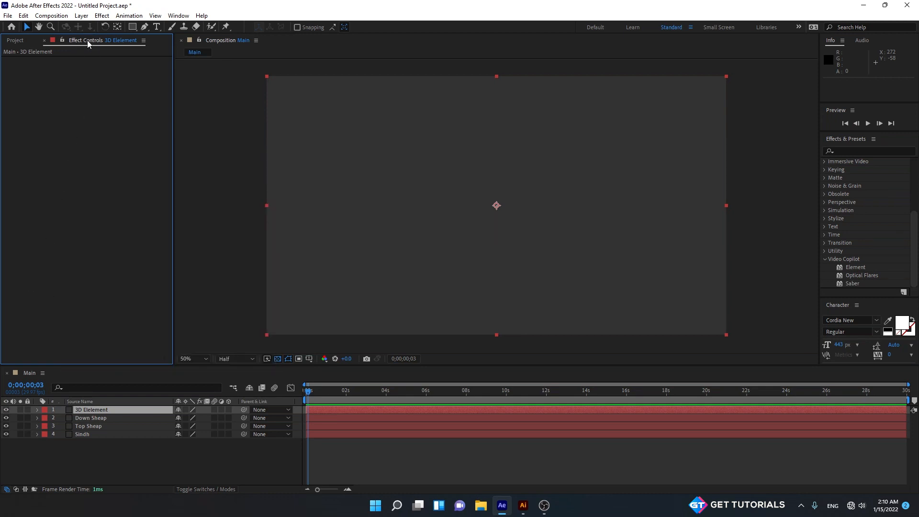
pyautogui.click(178, 16)
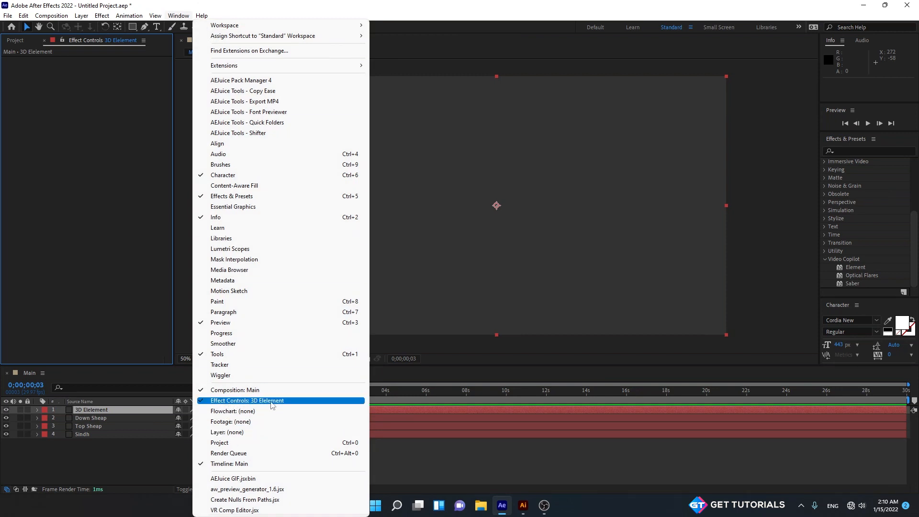
pyautogui.click(66, 173)
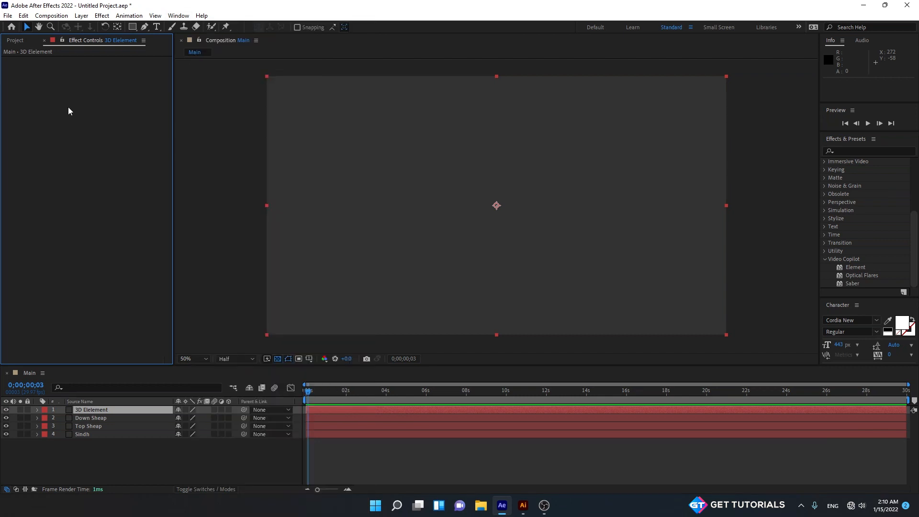
# - Apply the Video Copilot Element effect to the 3D Elelement solid
pyautogui.rightClick(63, 84)
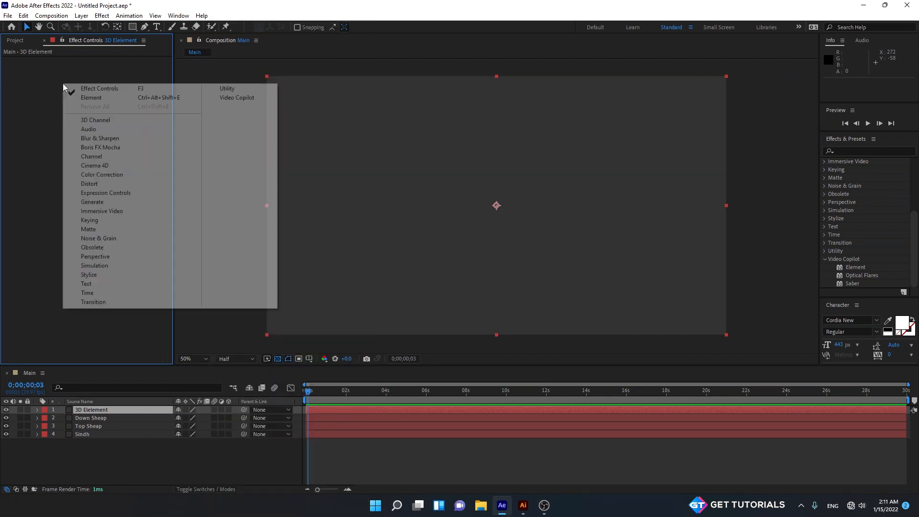
pyautogui.moveTo(240, 100)
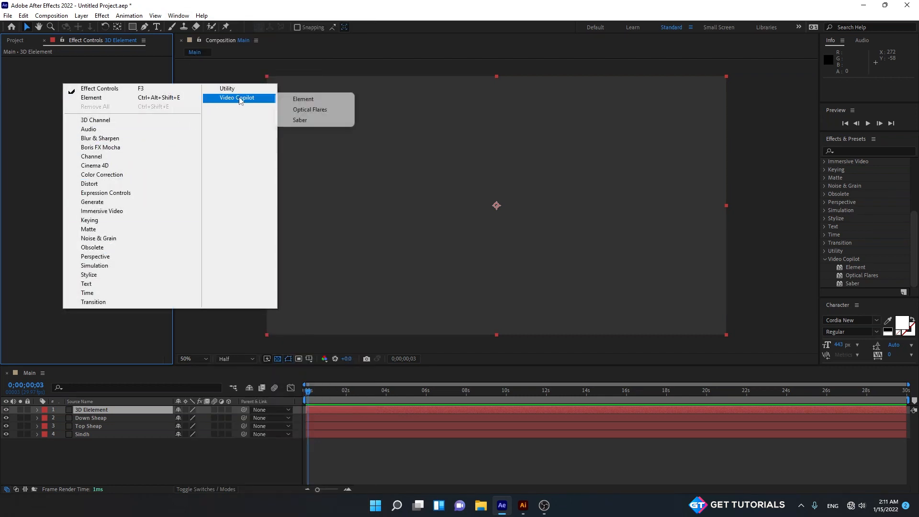
pyautogui.click(310, 100)
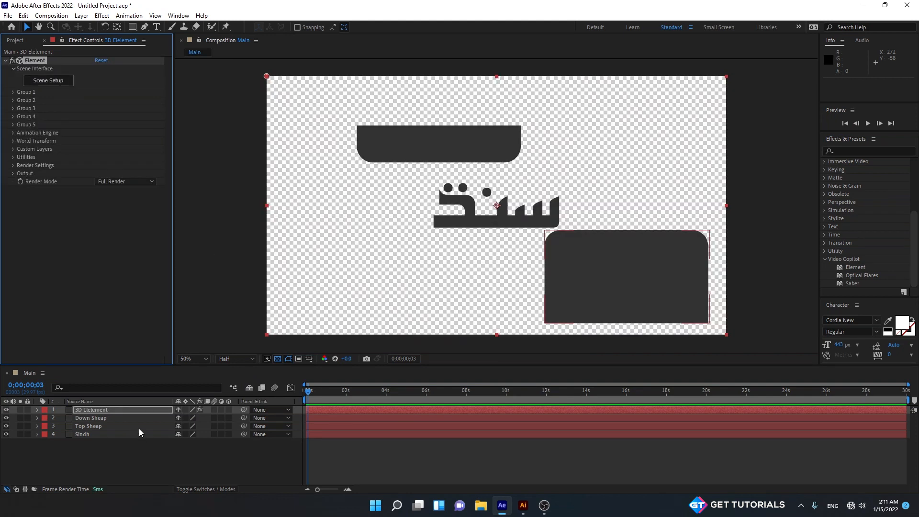
# - Place the 3D Elelement layer below the others and hide the Down Sheap, Top Sheap and Sindh layers, keeping 3D Elelement visible
pyautogui.moveTo(112, 409); pyautogui.dragTo(111, 465)
pyautogui.moveTo(6, 410); pyautogui.dragTo(6, 426)
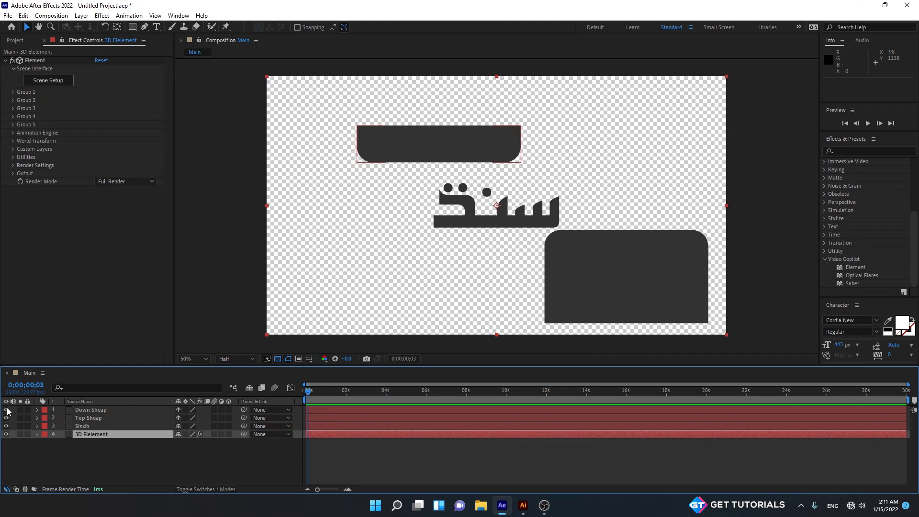
pyautogui.click(6, 433)
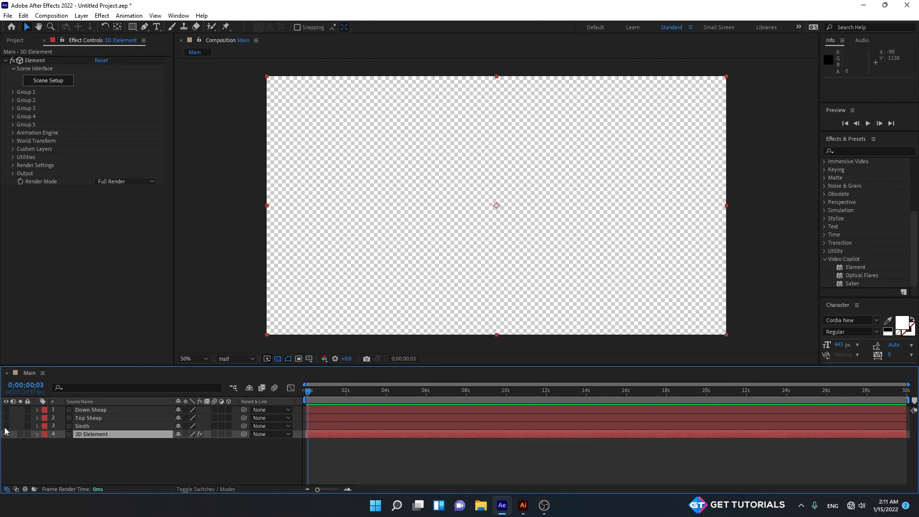
pyautogui.click(75, 445)
pyautogui.click(87, 435)
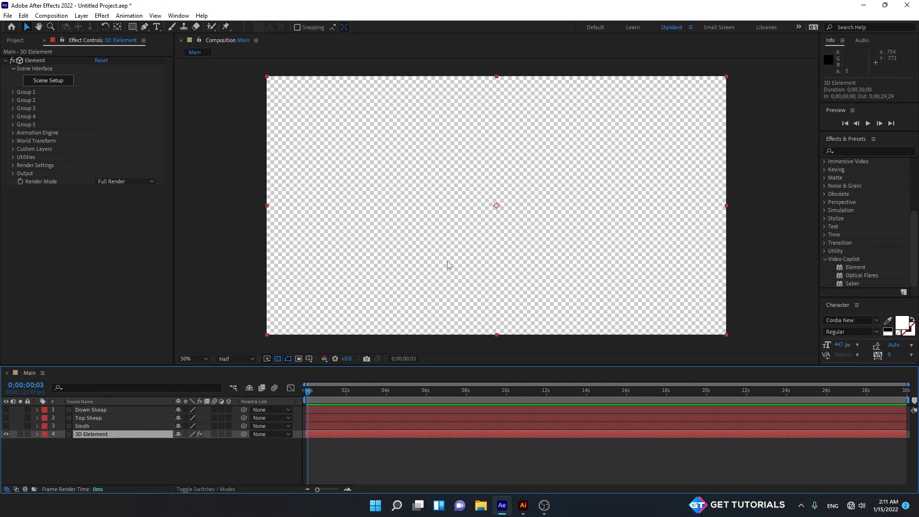
pyautogui.click(143, 452)
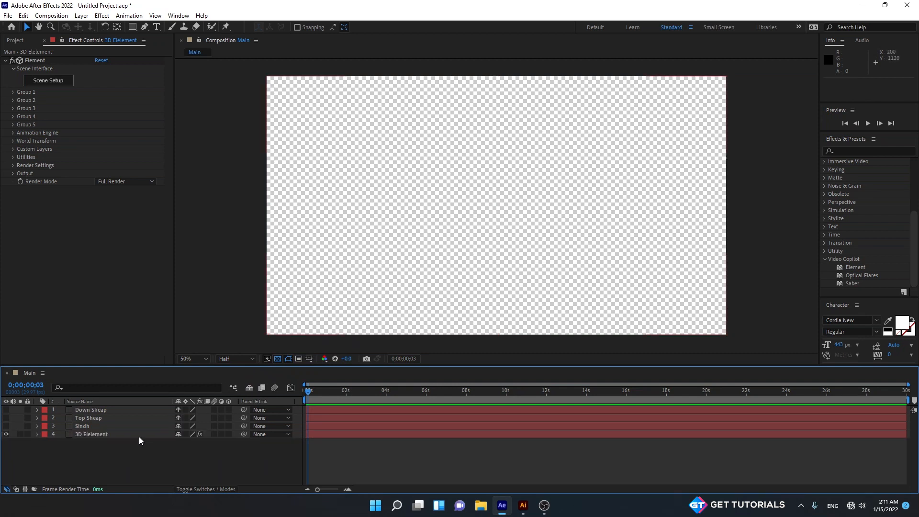
# - In Element's custom text and masks, assign Top Sheap to Path Layer 1, Down Sheap to Path Layer 2 and Sindh to Path Layer 3
pyautogui.click(139, 436)
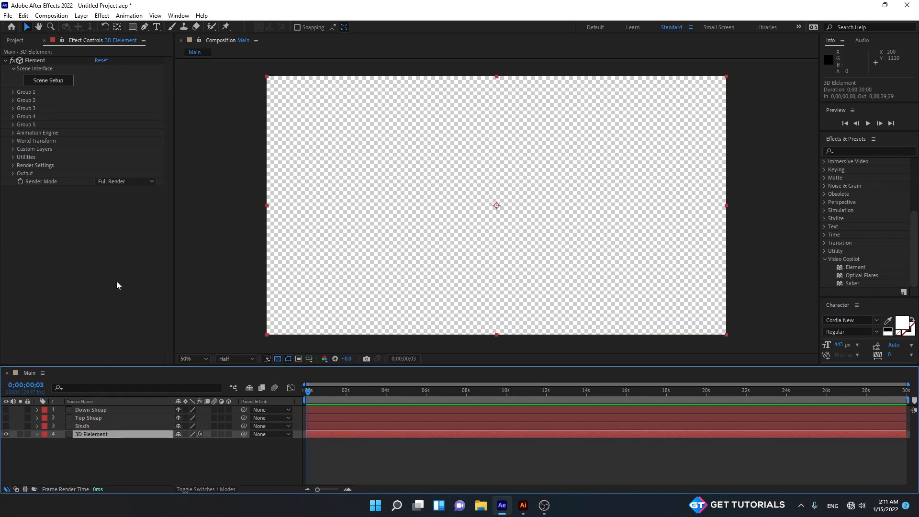
pyautogui.click(12, 149)
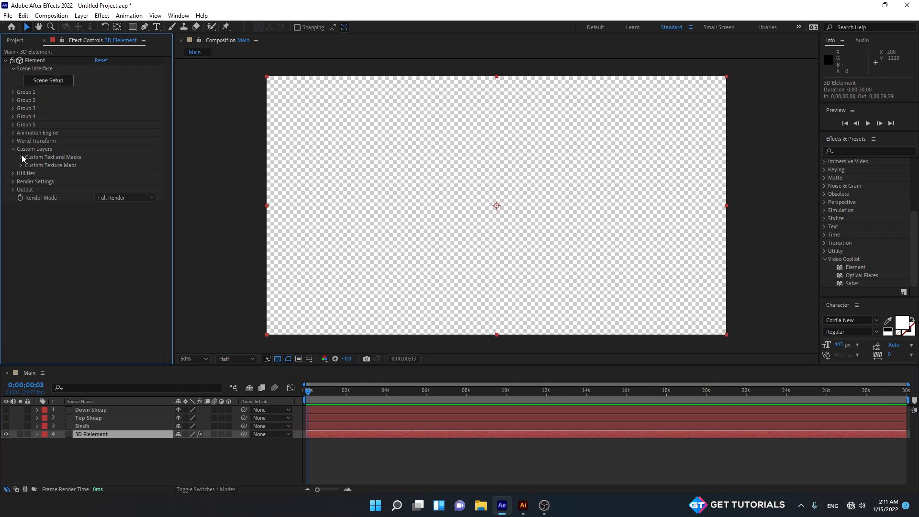
pyautogui.click(21, 157)
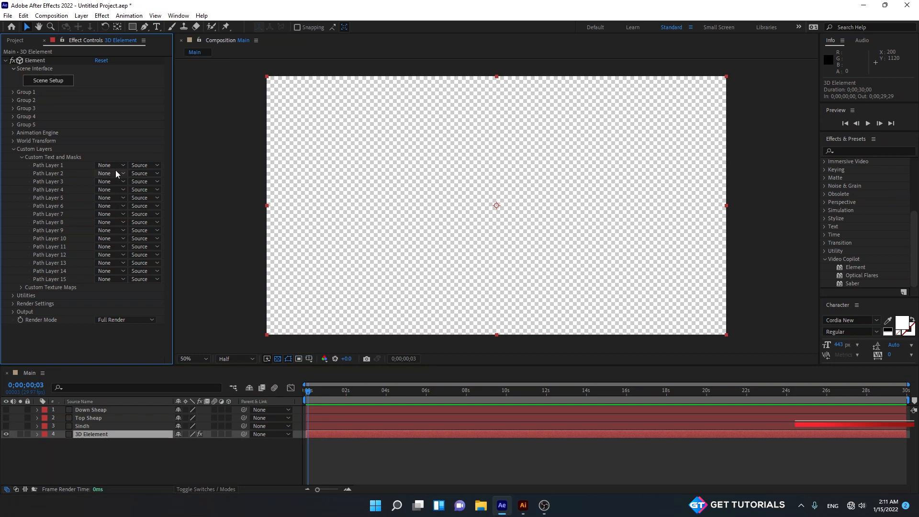
pyautogui.click(103, 167)
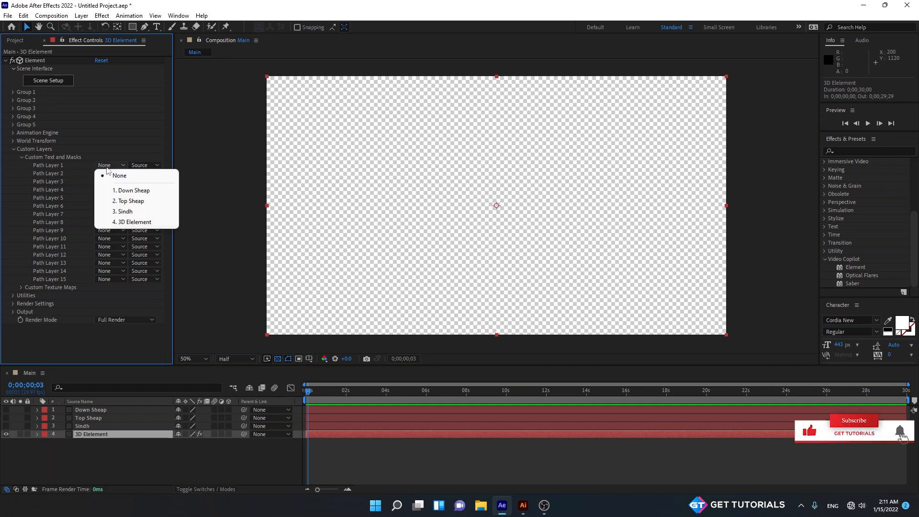
pyautogui.click(137, 201)
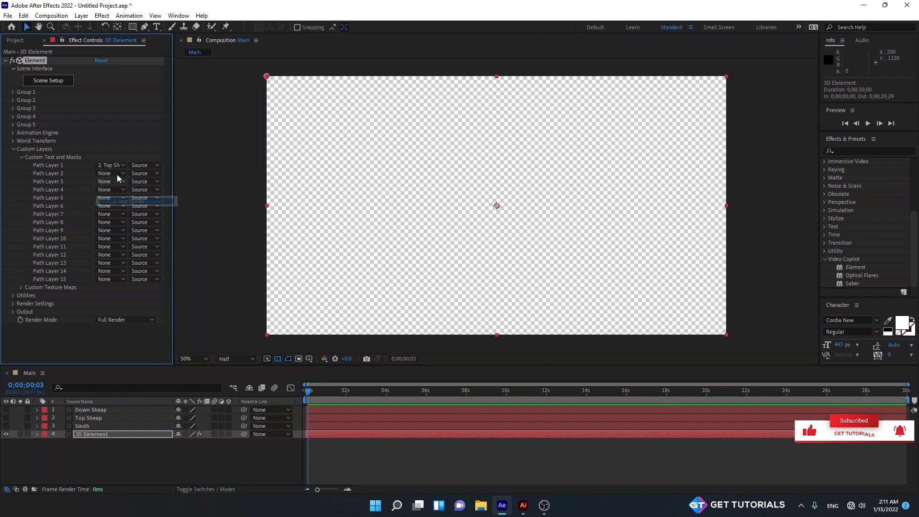
pyautogui.click(111, 173)
pyautogui.click(130, 199)
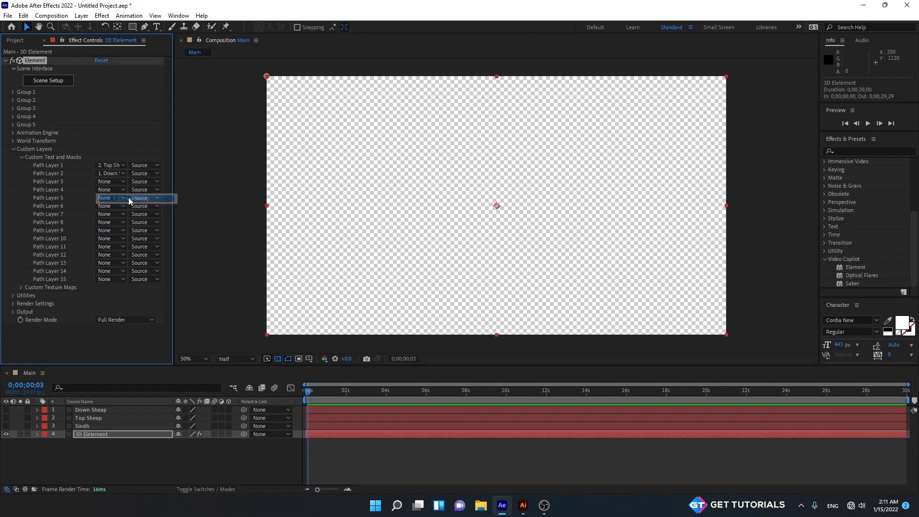
pyautogui.click(113, 182)
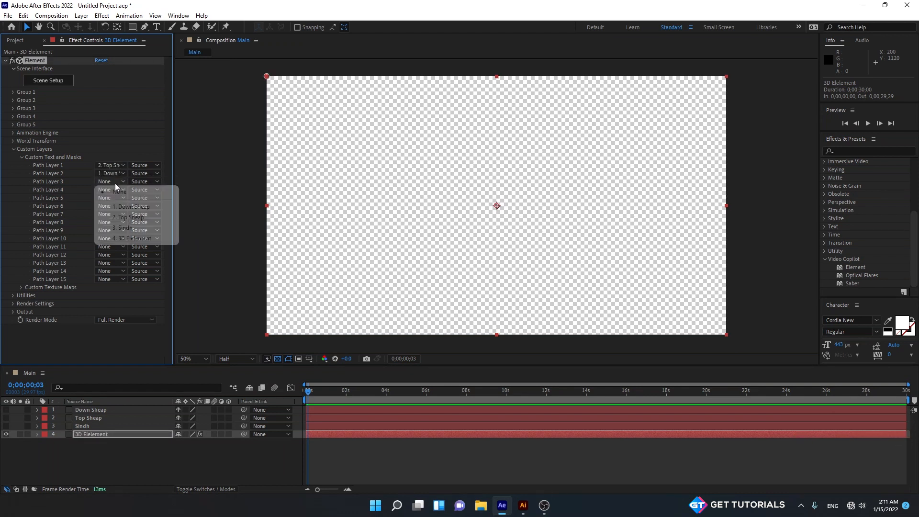
pyautogui.click(126, 228)
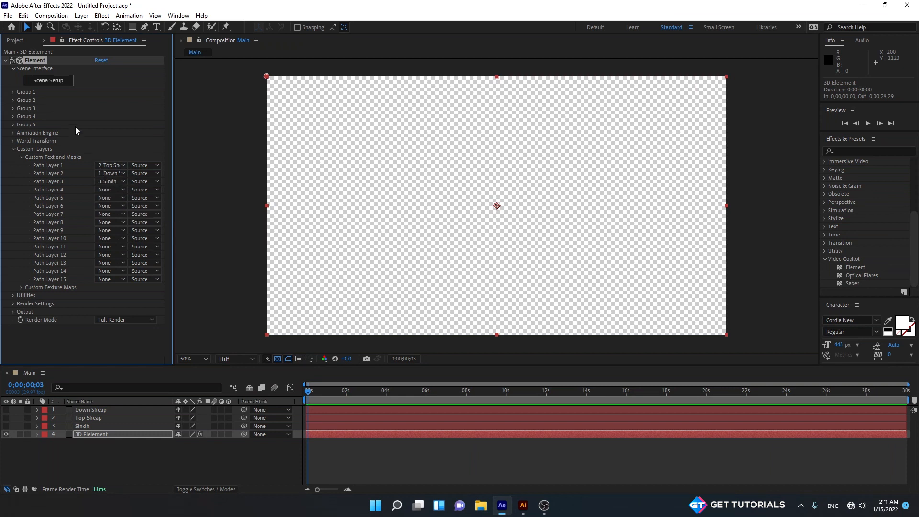
# - Open Element's Scene Setup and turn off the grid in its preview
pyautogui.click(54, 82)
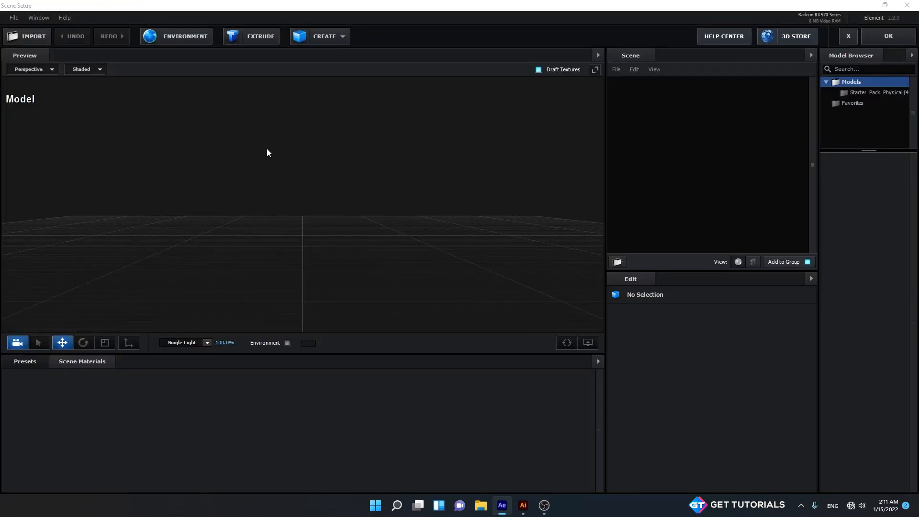
pyautogui.moveTo(252, 160); pyautogui.dragTo(263, 186)
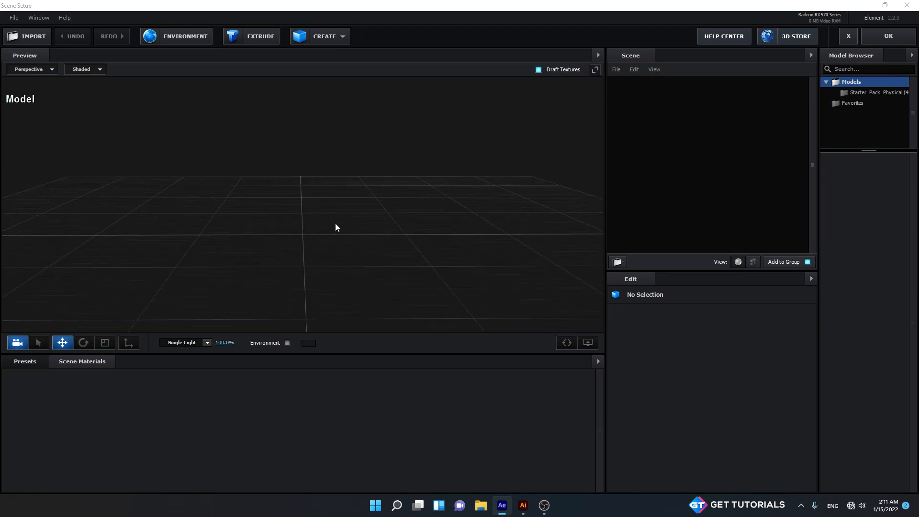
pyautogui.moveTo(570, 329)
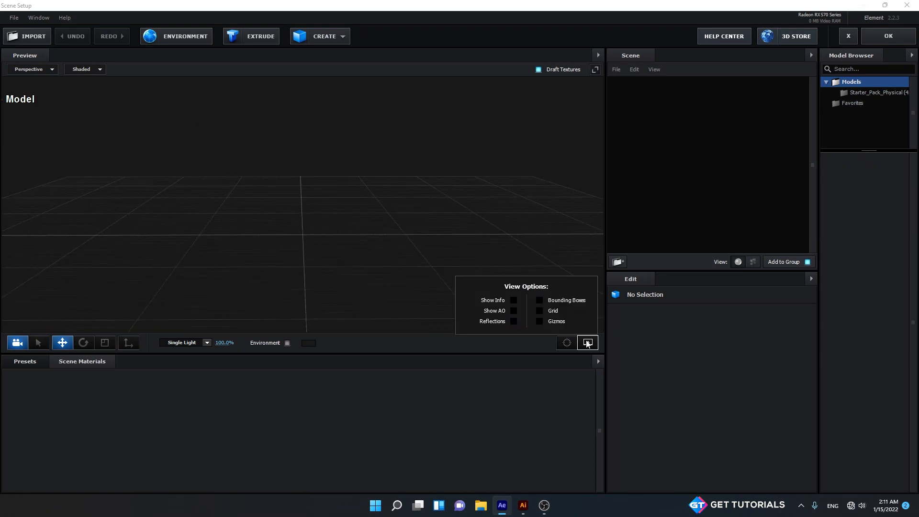
pyautogui.click(540, 311)
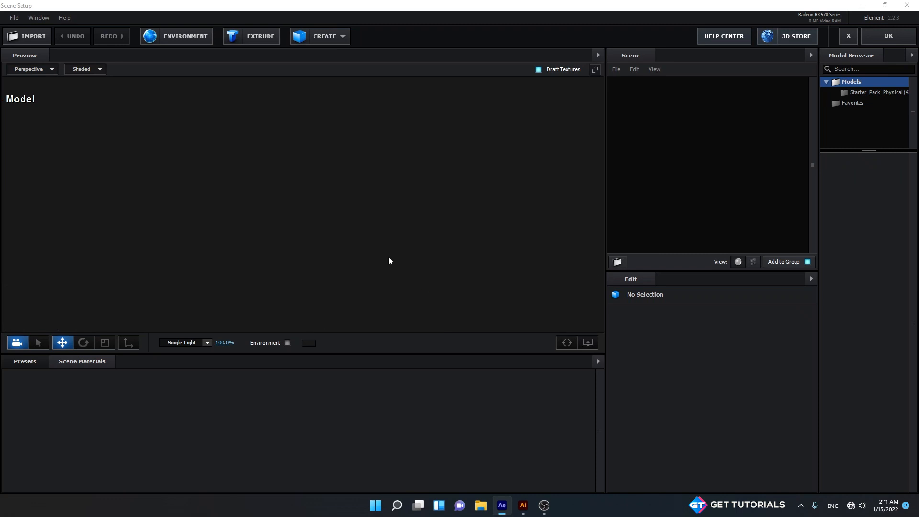
# - Extrude Custom Path 1 into a 3D model and inspect its thickness from the side
pyautogui.click(261, 36)
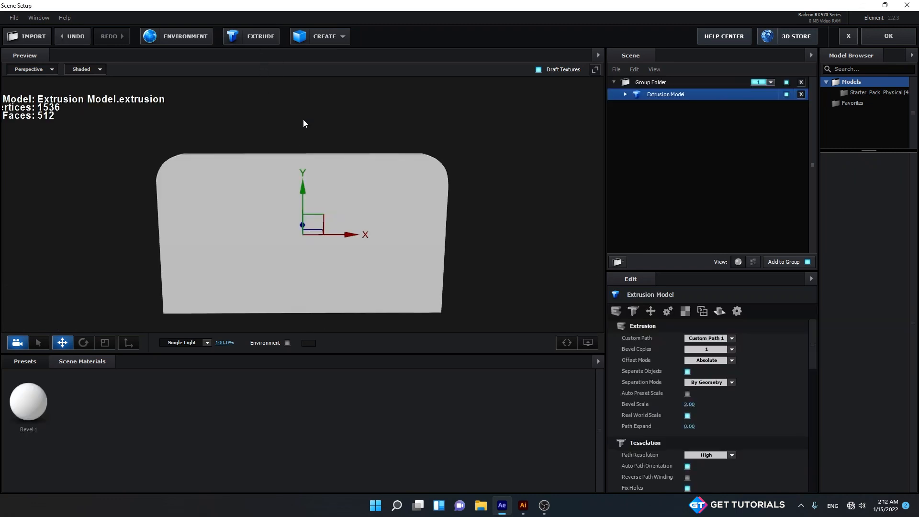
pyautogui.moveTo(254, 171); pyautogui.dragTo(281, 167)
pyautogui.moveTo(355, 182); pyautogui.dragTo(424, 185)
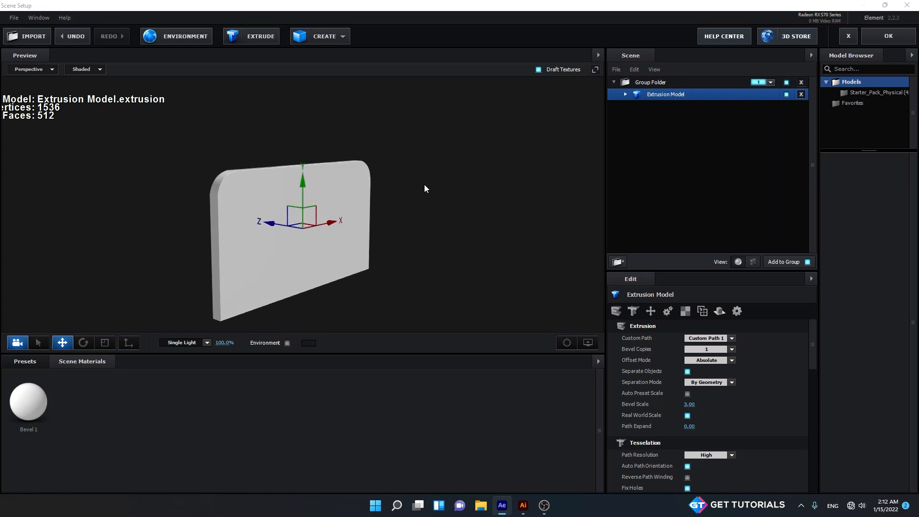
# - Scale the extruded model's Bevel 1 along the Z axis to make the shape thicker
pyautogui.click(625, 94)
pyautogui.click(652, 107)
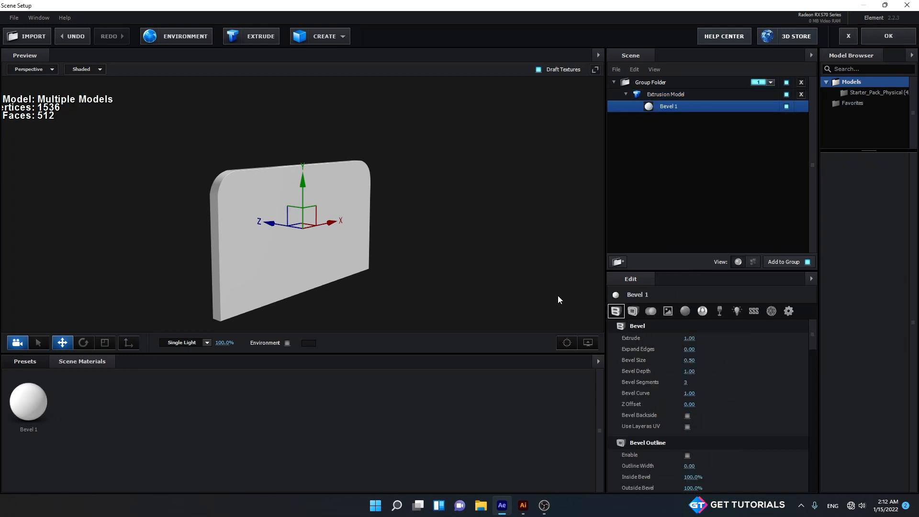
pyautogui.moveTo(558, 295); pyautogui.dragTo(369, 232)
pyautogui.press('r')
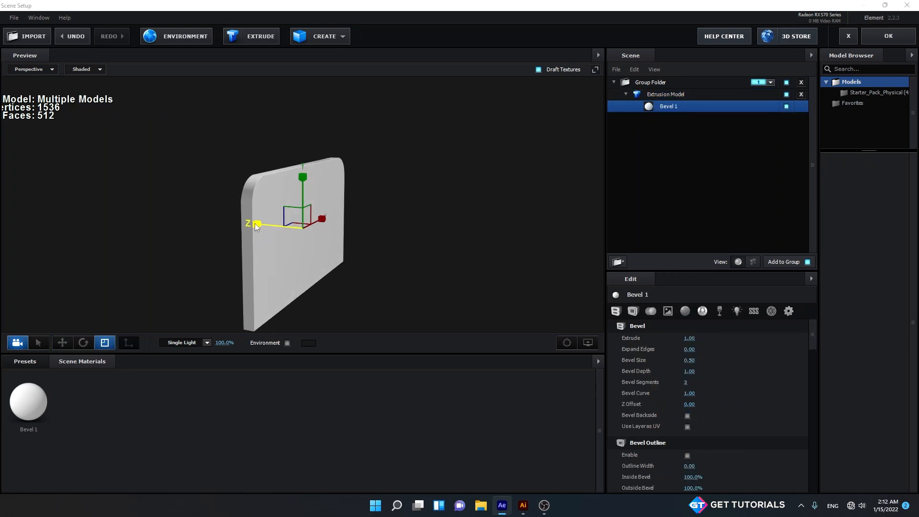
pyautogui.moveTo(257, 224); pyautogui.dragTo(252, 226)
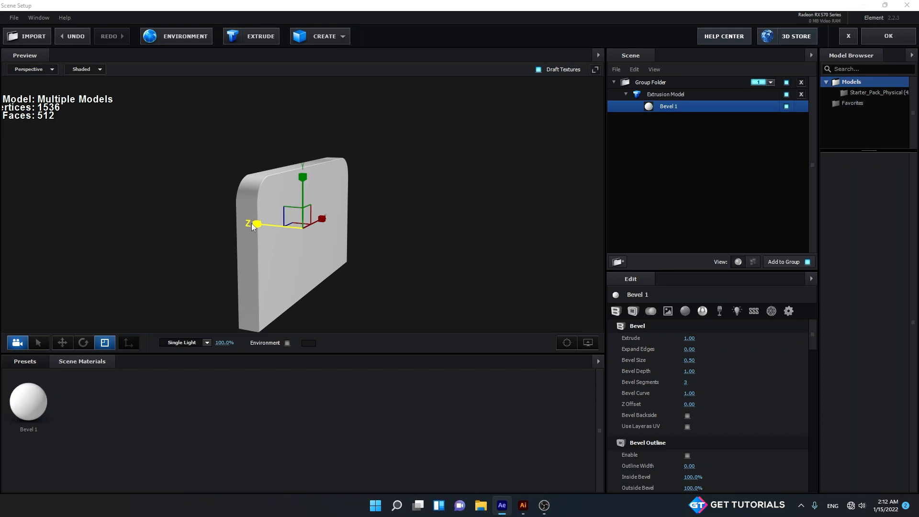
pyautogui.moveTo(251, 223); pyautogui.dragTo(275, 248)
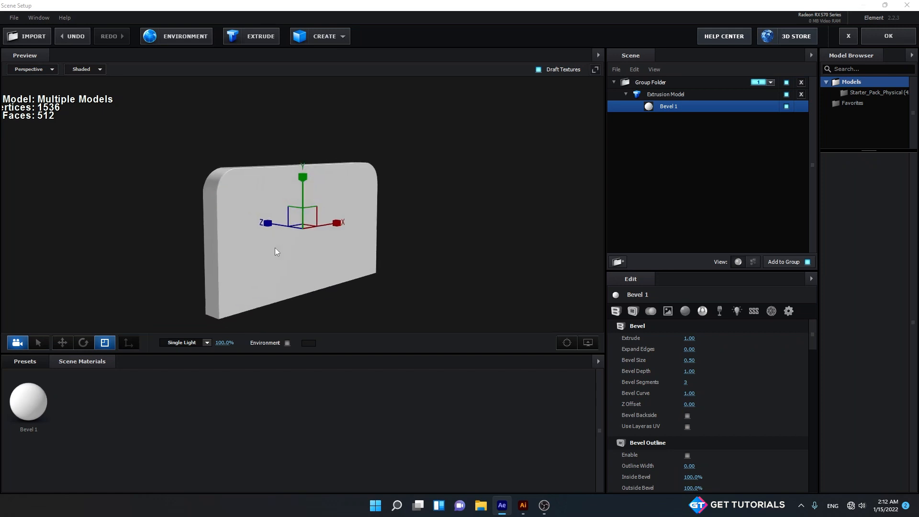
# - Set the extrusion model's bevel copies to 2 and select the added Bevel 2
pyautogui.click(671, 93)
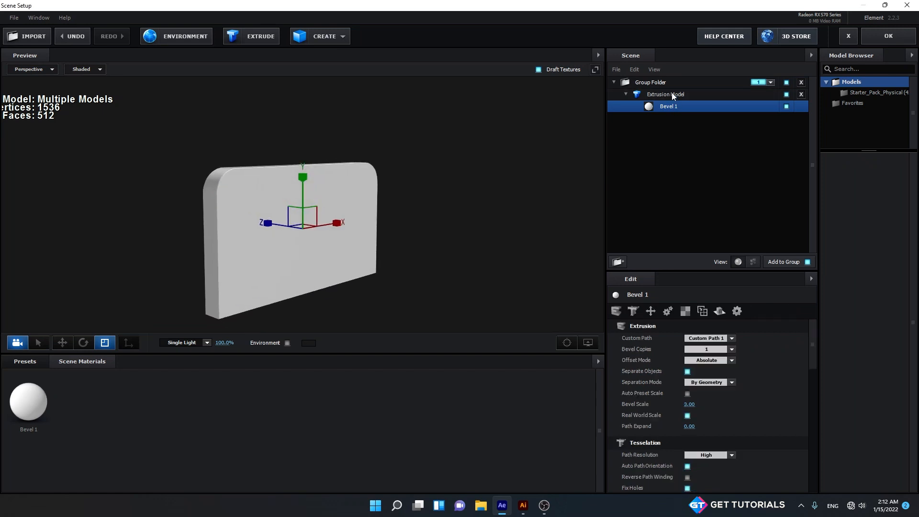
pyautogui.click(706, 349)
pyautogui.click(707, 371)
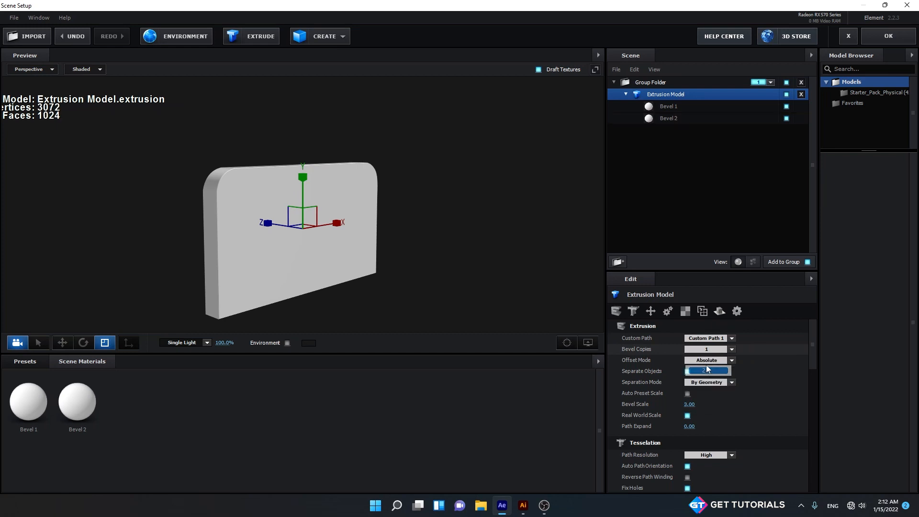
pyautogui.click(669, 118)
pyautogui.moveTo(431, 210); pyautogui.dragTo(356, 212)
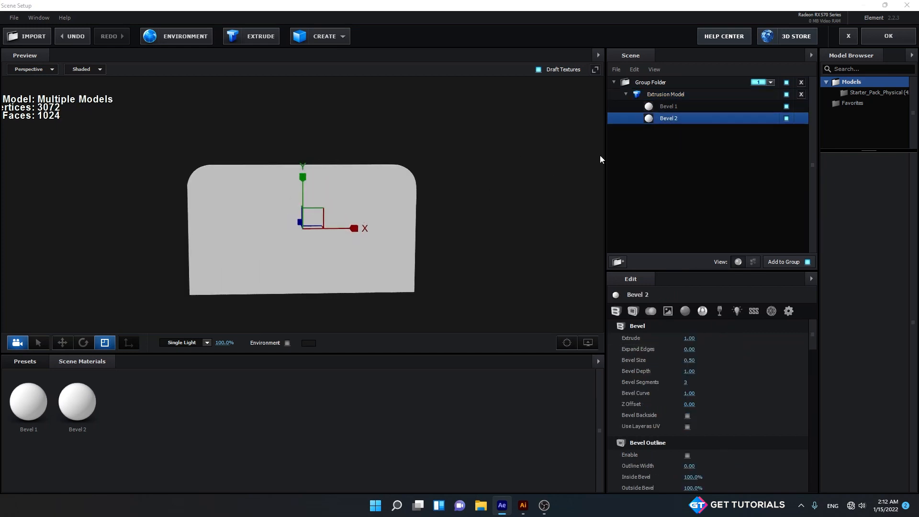
# - Collapse the extrusion model in the scene list and rename it TOP DESINGN
pyautogui.click(626, 94)
pyautogui.click(684, 95)
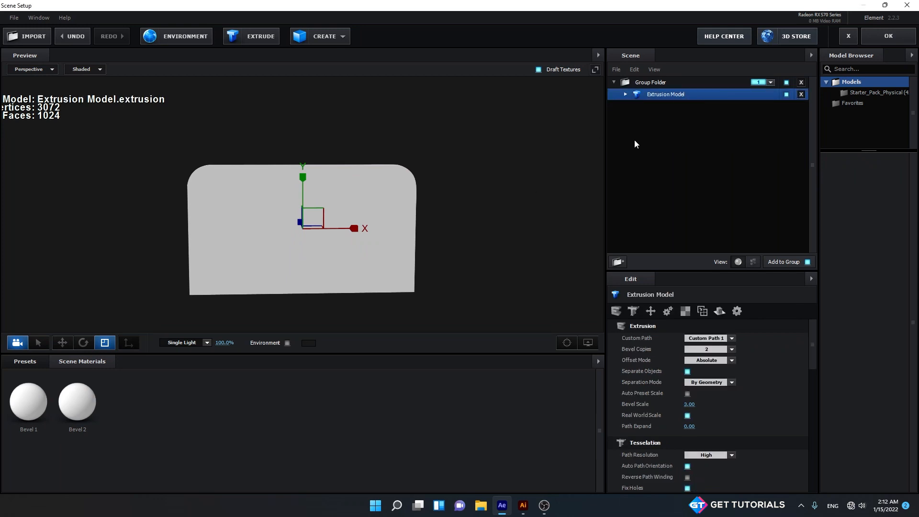
pyautogui.doubleClick(659, 95)
pyautogui.write('T')
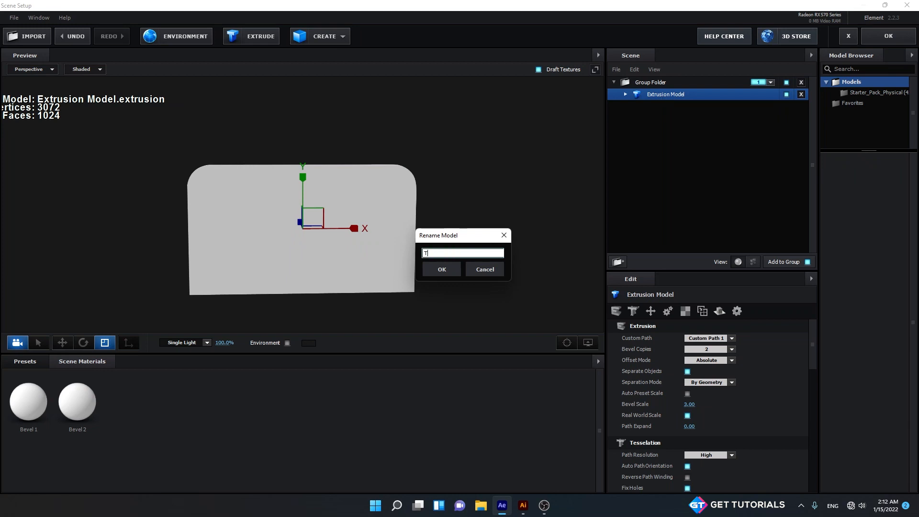
pyautogui.write('OP DESING')
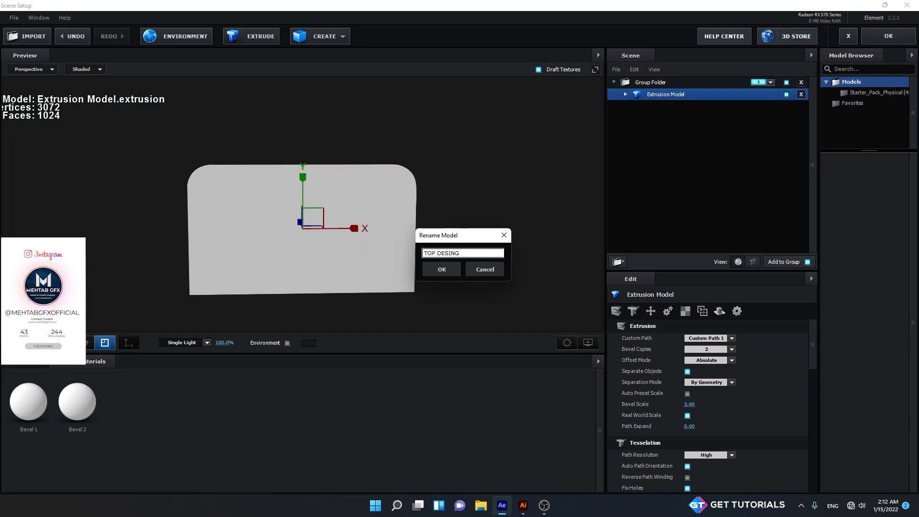
pyautogui.write('N')
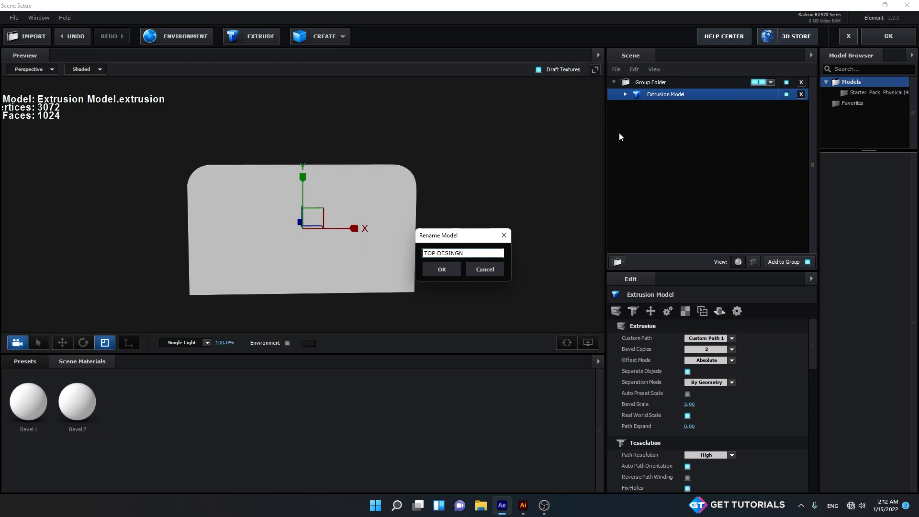
pyautogui.click(441, 268)
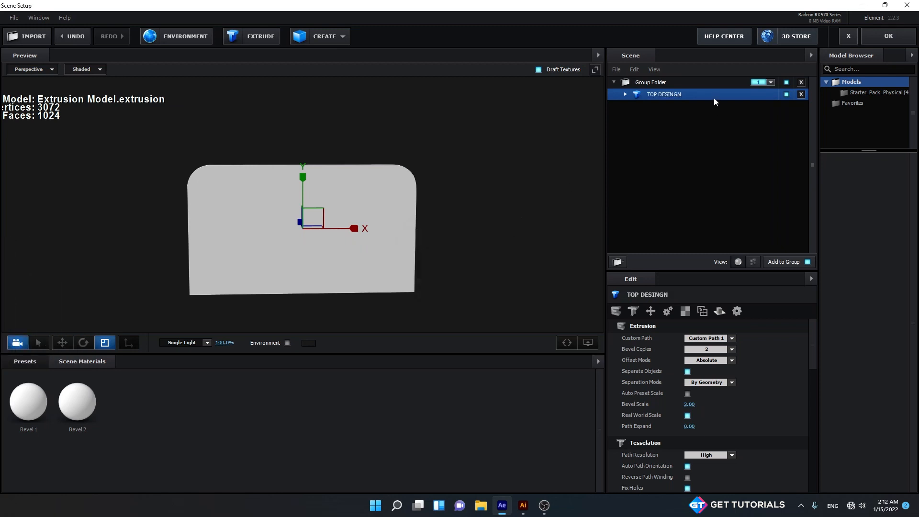
# - Duplicate the TOP DESINGN model and rename the copy Dwun DESINGN
pyautogui.hotkey('ctrl', 'd')
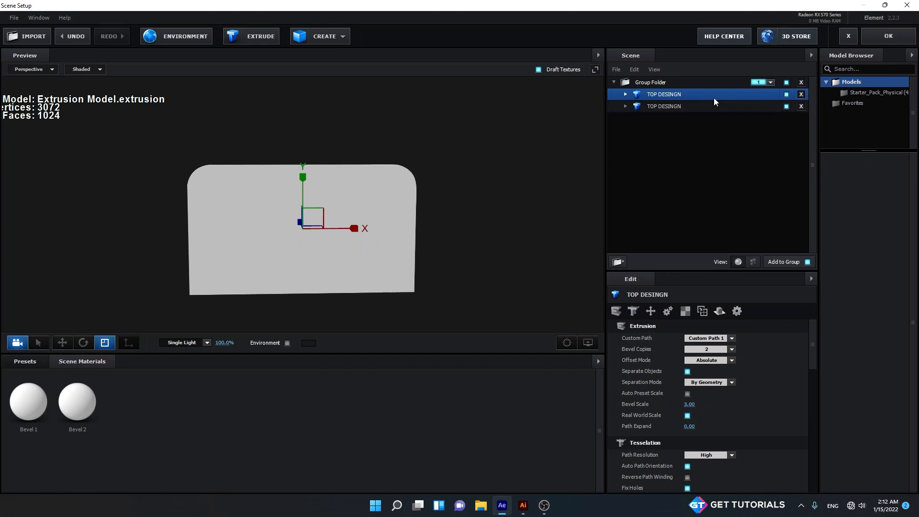
pyautogui.doubleClick(674, 95)
pyautogui.press('Home')
pyautogui.press('Delete')
pyautogui.press('Delete')
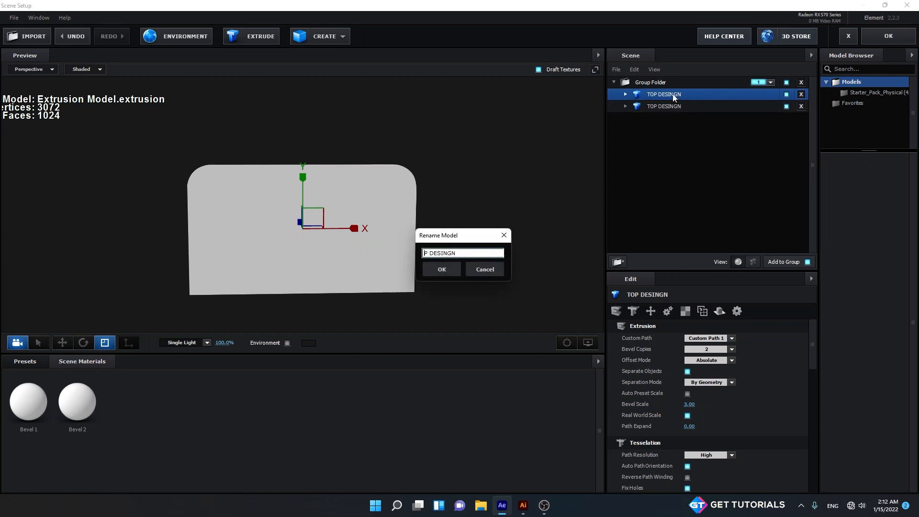
pyautogui.press('Delete')
pyautogui.write('Dwun')
pyautogui.press('Return')
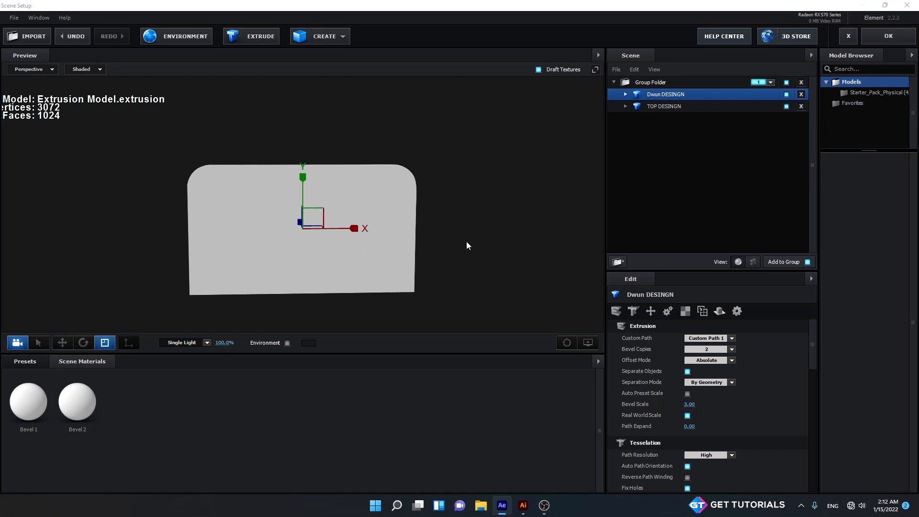
# - Switch the preview to the Front view with the move tool active, and place Dwun DESINGN below TOP DESINGN in the scene list
pyautogui.moveTo(467, 242); pyautogui.dragTo(390, 233)
pyautogui.click(34, 71)
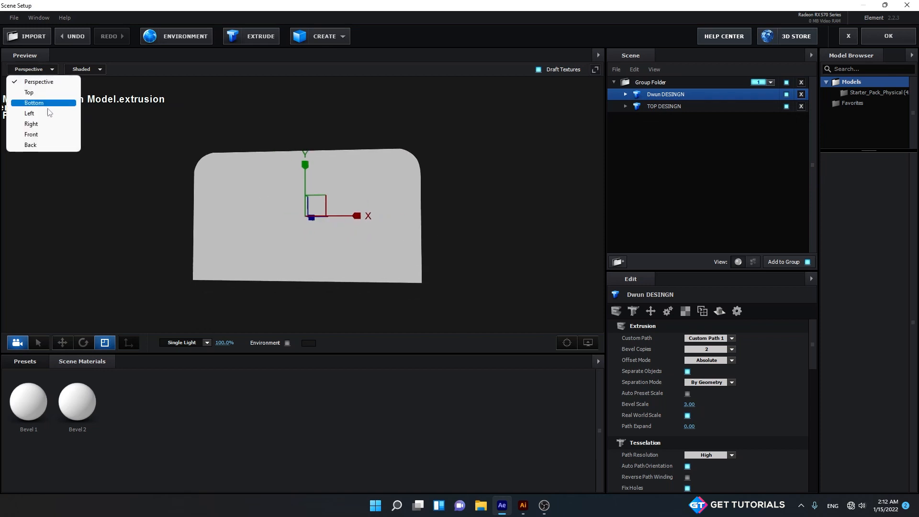
pyautogui.click(29, 137)
pyautogui.scroll(-3, 275, 161)
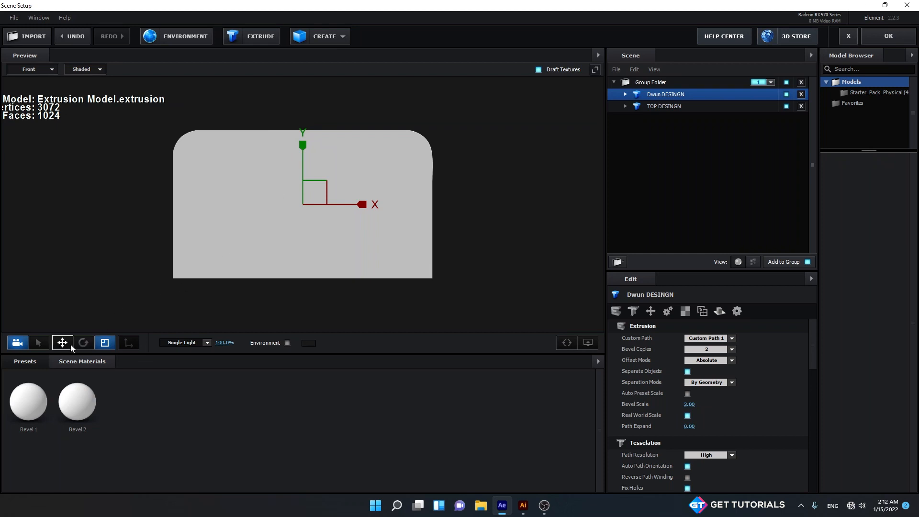
pyautogui.click(65, 344)
pyautogui.click(83, 344)
pyautogui.click(100, 343)
pyautogui.click(65, 344)
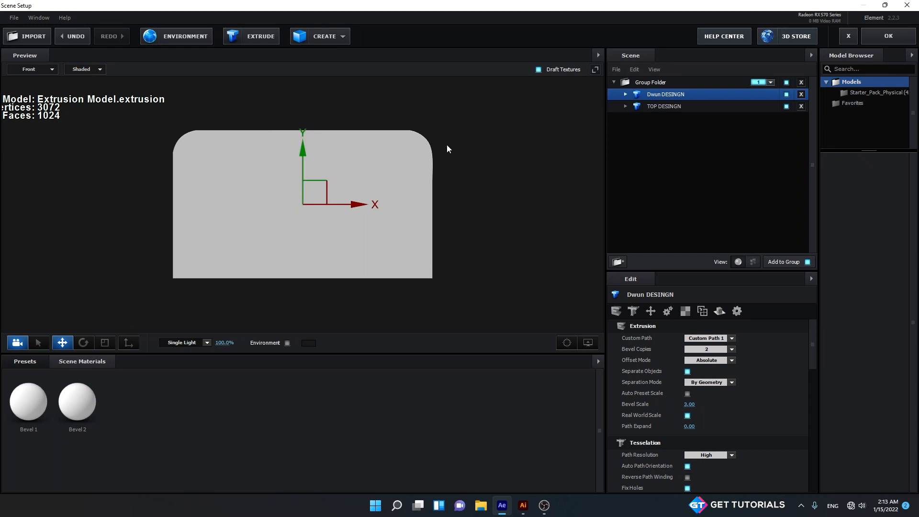
pyautogui.moveTo(711, 97); pyautogui.dragTo(688, 110)
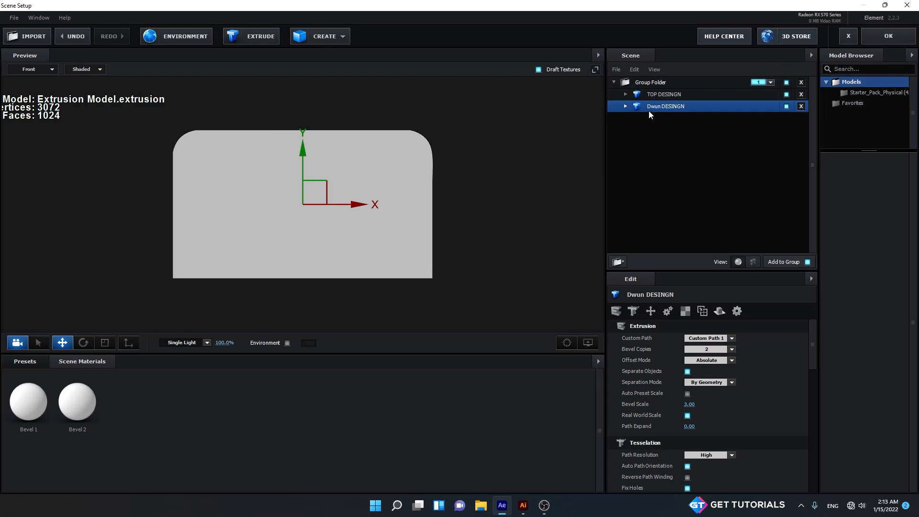
pyautogui.moveTo(717, 110); pyautogui.dragTo(689, 114)
# - Assign Custom Path 2 to Dwun DESINGN and move it down along Y until it sits just beneath TOP DESINGN
pyautogui.moveTo(305, 152); pyautogui.dragTo(300, 200)
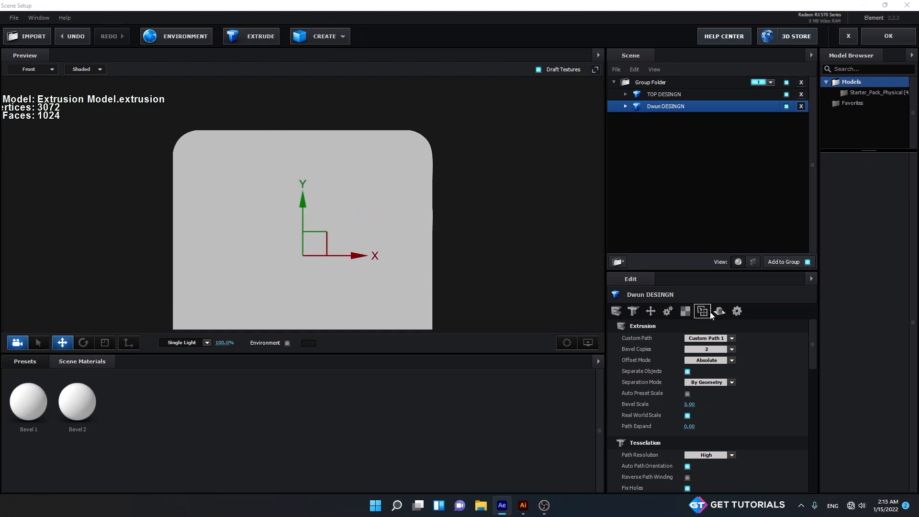
pyautogui.click(731, 339)
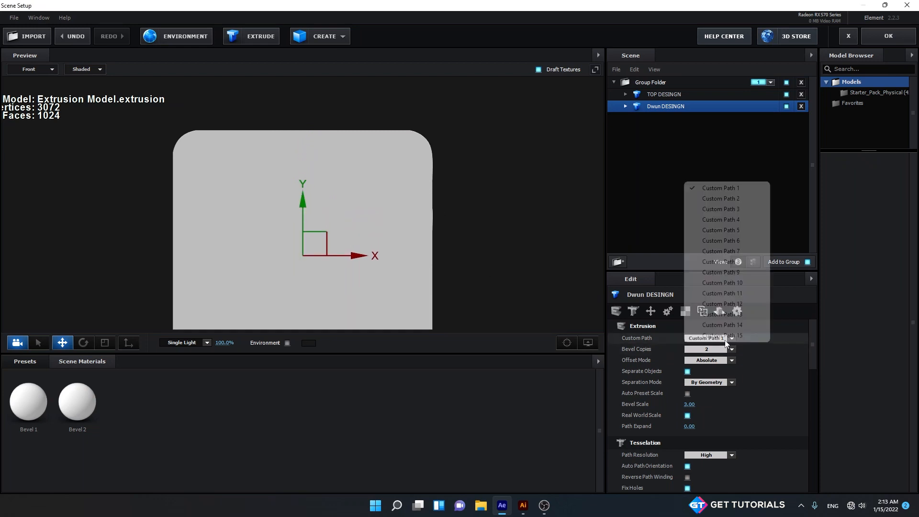
pyautogui.click(732, 199)
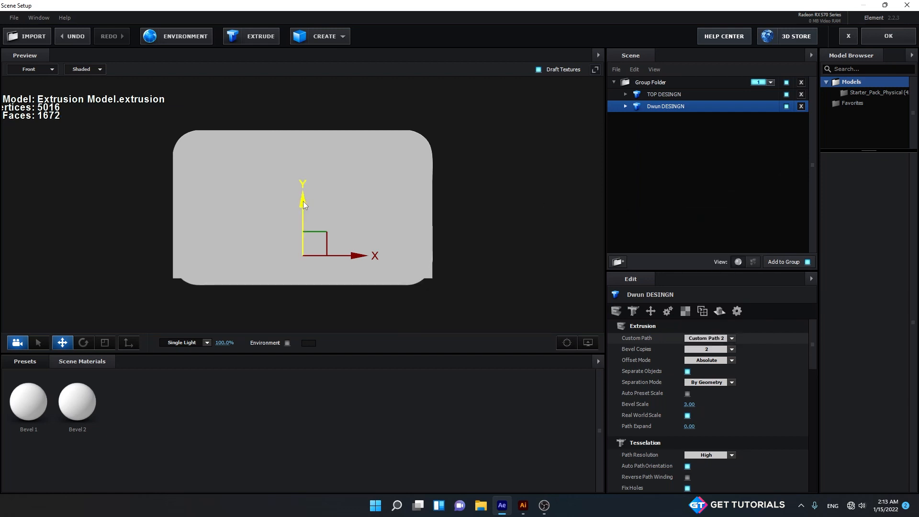
pyautogui.moveTo(303, 201); pyautogui.dragTo(294, 261)
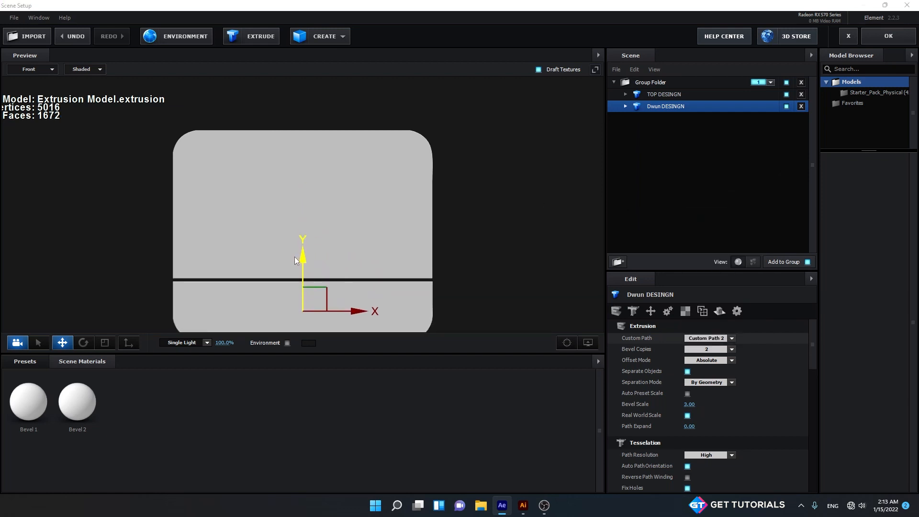
# - Lower Dwun DESINGN slightly to widen the gap between it and TOP DESINGN
pyautogui.scroll(3, 367, 271)
pyautogui.moveTo(367, 275); pyautogui.dragTo(362, 193)
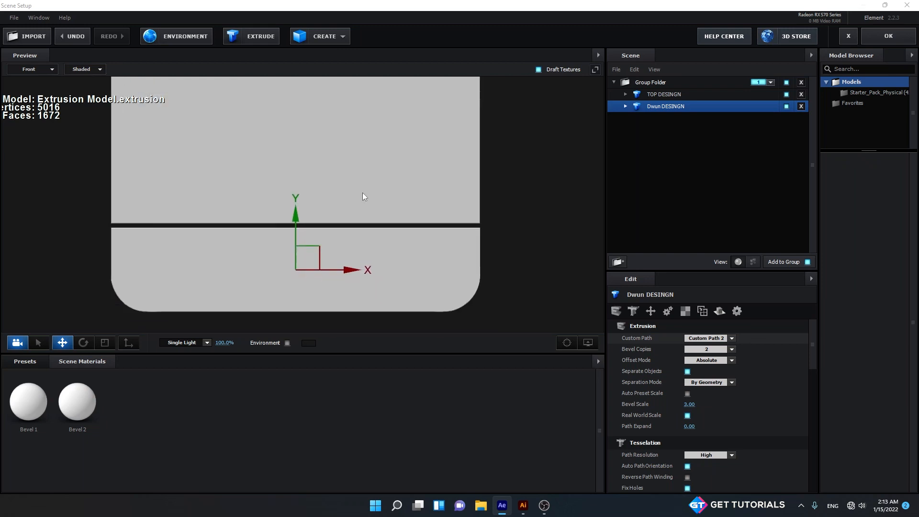
pyautogui.scroll(2, 360, 197)
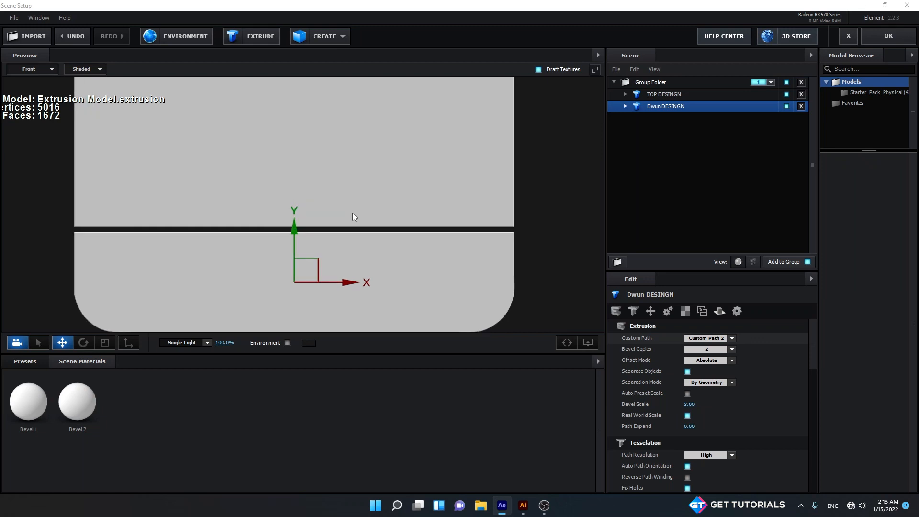
pyautogui.scroll(-1, 349, 212)
pyautogui.moveTo(296, 224); pyautogui.dragTo(297, 227)
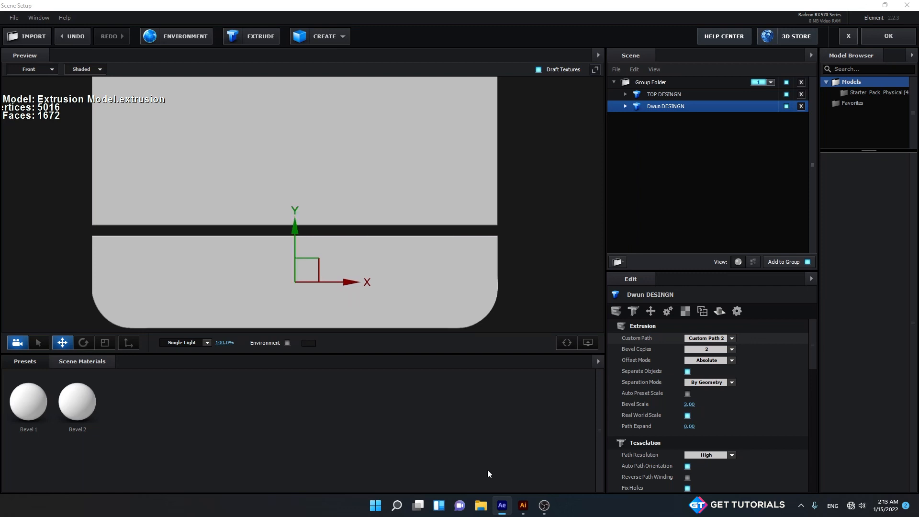
# - Switch to Illustrator to examine the logo's yellow divider line, and return to the Element scene in After Effects
pyautogui.click(523, 505)
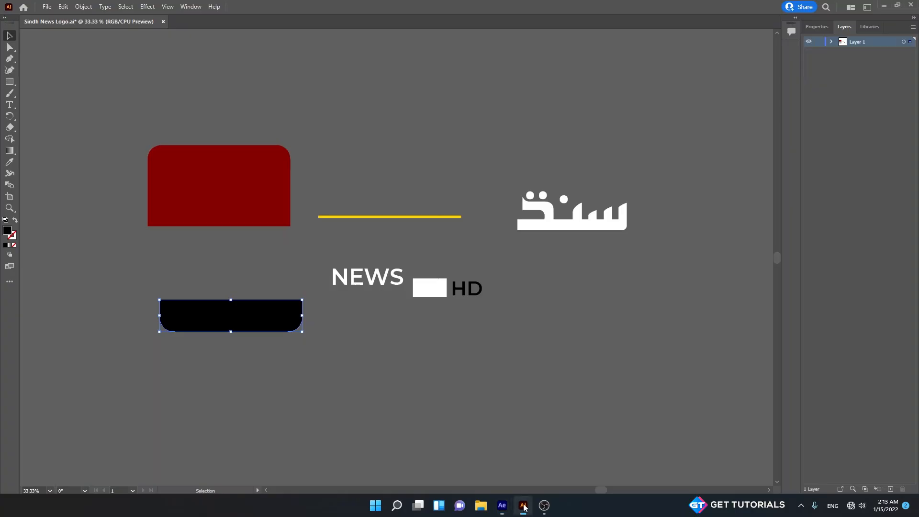
pyautogui.moveTo(398, 235); pyautogui.dragTo(398, 230)
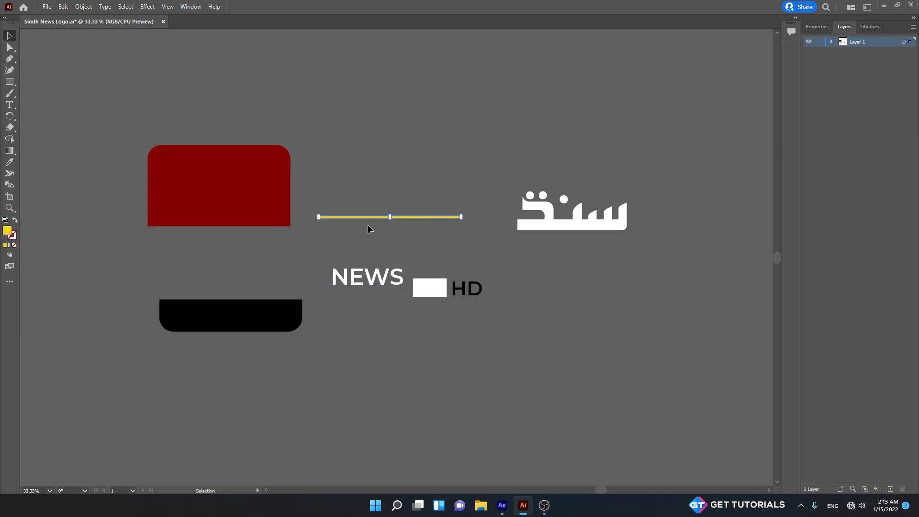
pyautogui.scroll(1, 367, 229)
pyautogui.scroll(1, 367, 229)
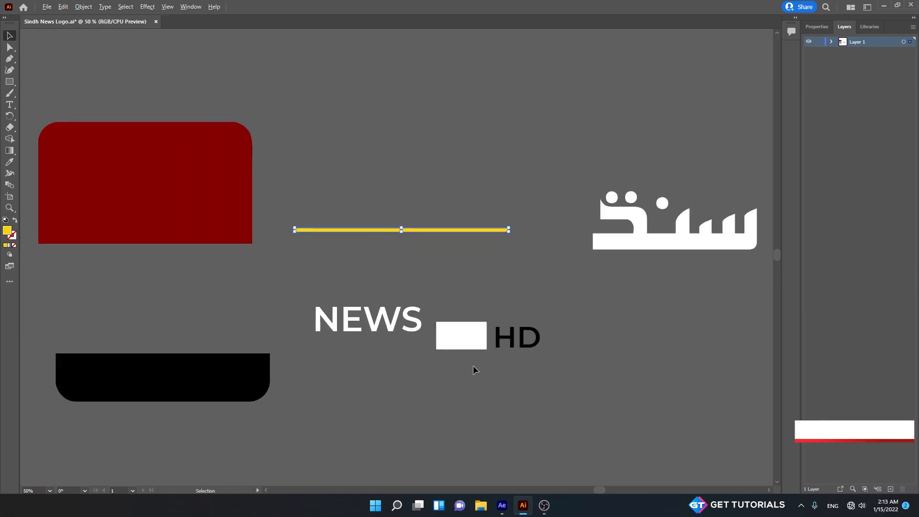
pyautogui.click(502, 505)
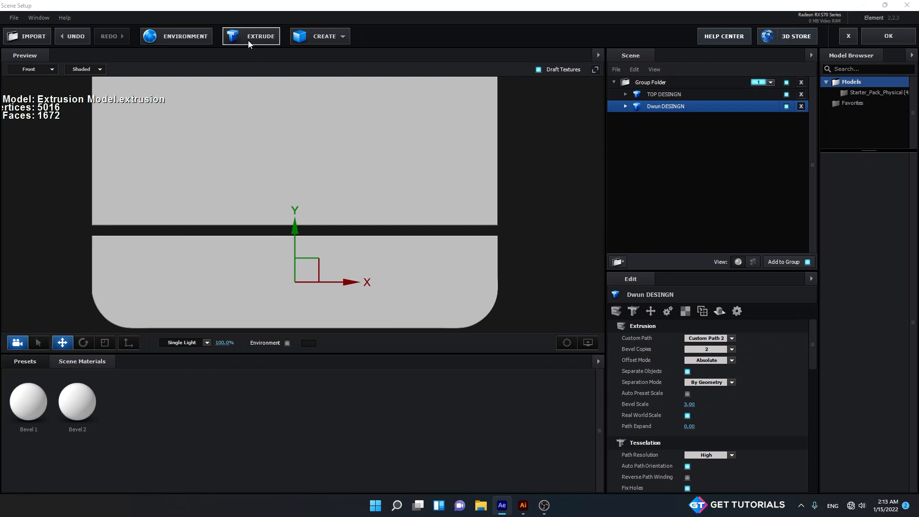
# - Create a box model, flatten it to 10.5% Y scale and lower it to Y position -0.72
pyautogui.click(319, 36)
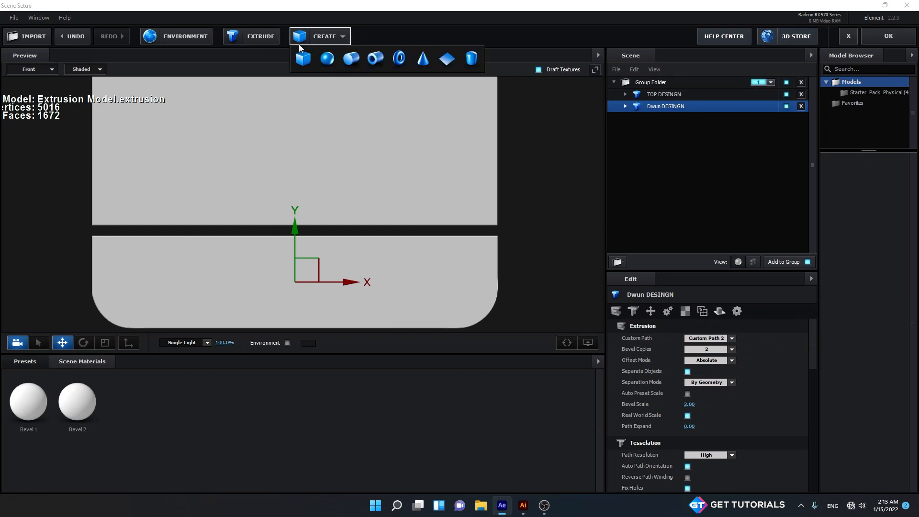
pyautogui.click(300, 65)
pyautogui.moveTo(292, 84); pyautogui.dragTo(297, 228)
pyautogui.press('r')
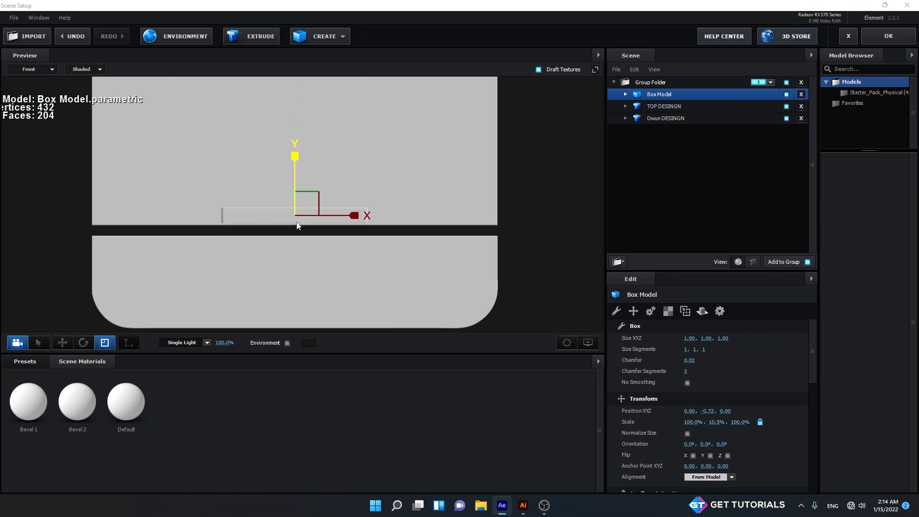
# - Move the box down to Y position -0.81, into the gap between the two designs, and expand it to show its material
pyautogui.press('w')
pyautogui.moveTo(293, 171); pyautogui.dragTo(293, 179)
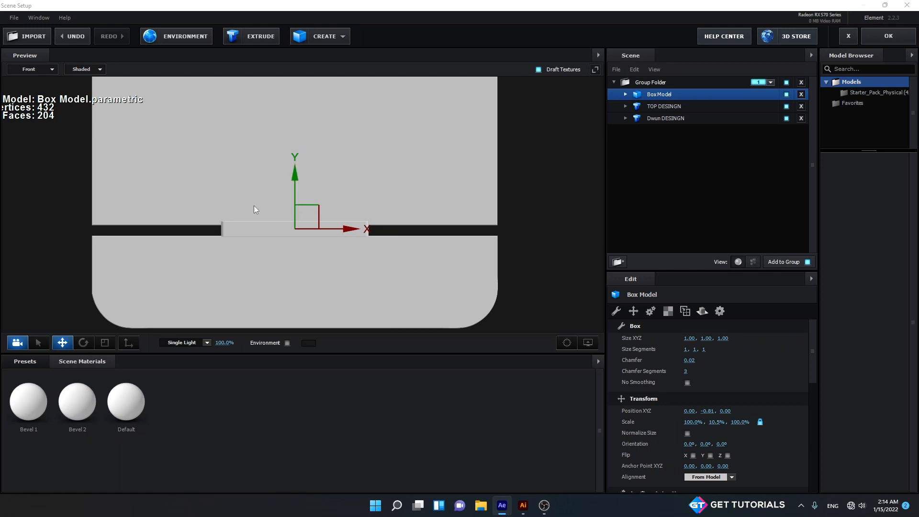
pyautogui.scroll(3, 253, 208)
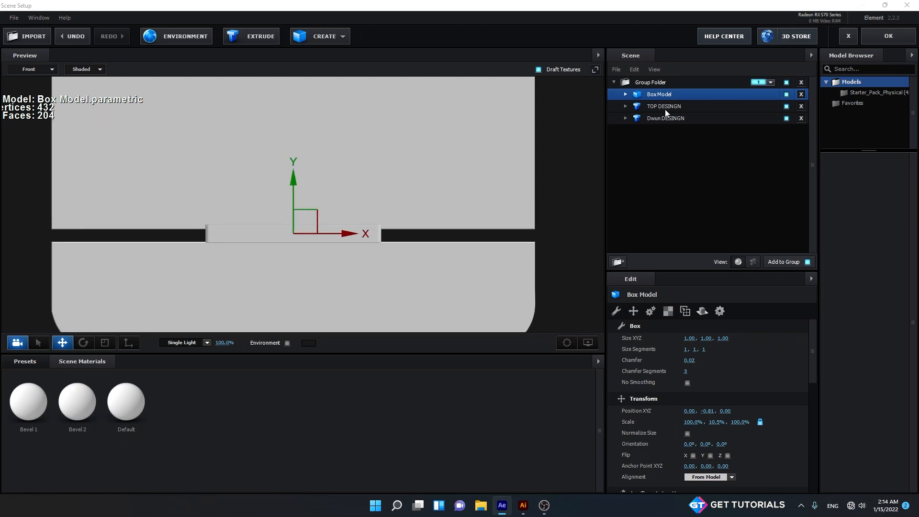
pyautogui.click(625, 94)
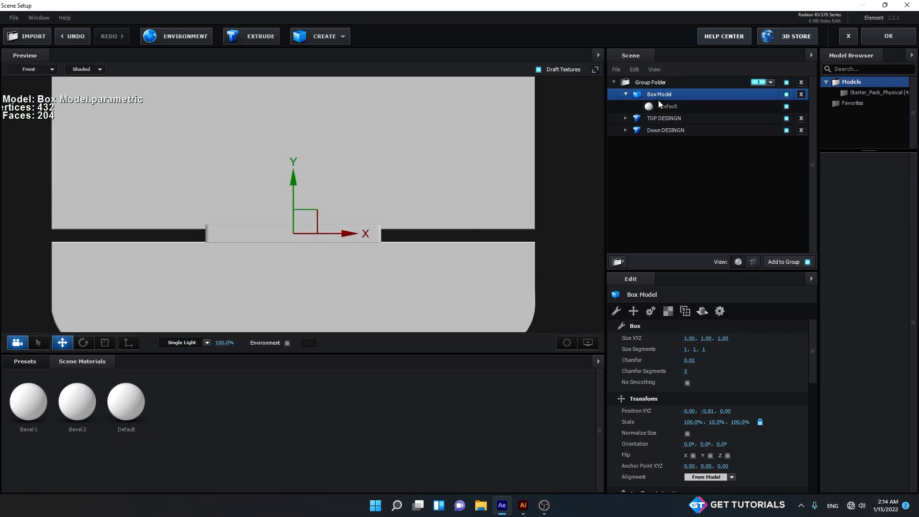
# - Remove the box's chamfer by setting it to 0.00 and widen the box to 274.8% X scale across both designs
pyautogui.moveTo(693, 363); pyautogui.dragTo(664, 362)
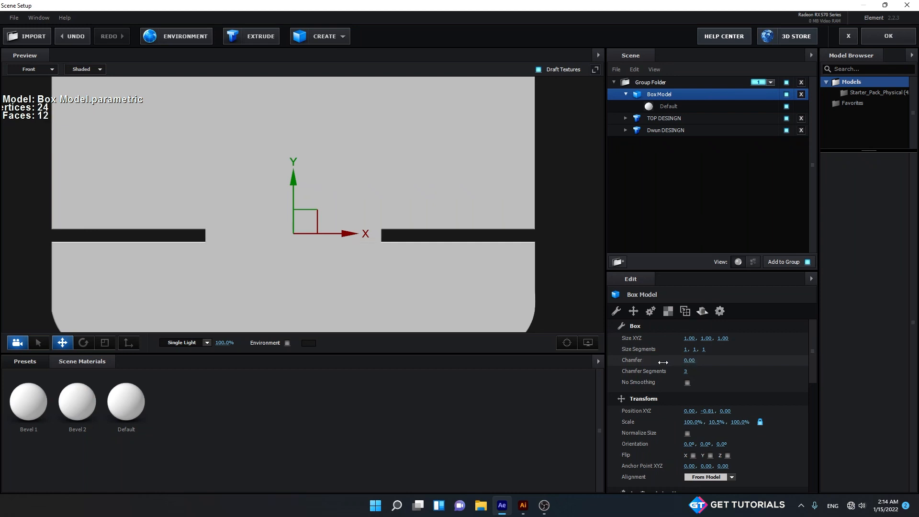
pyautogui.press('r')
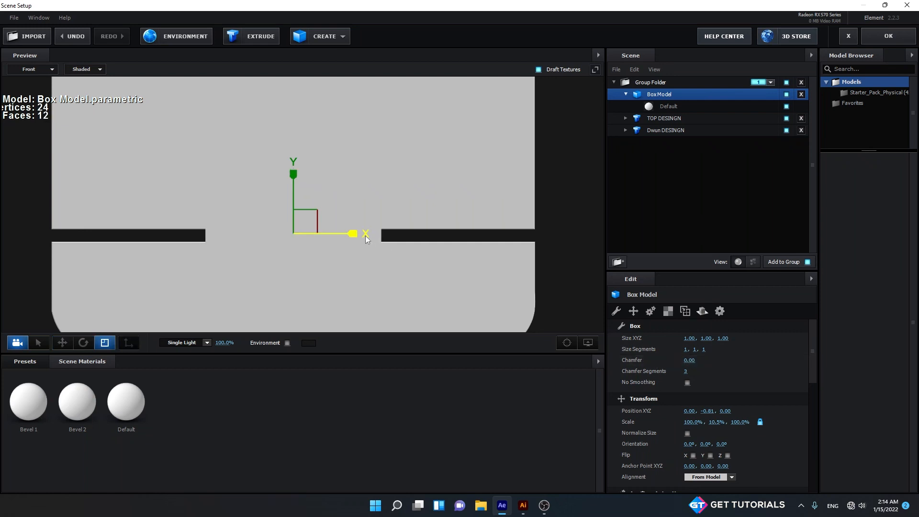
pyautogui.moveTo(365, 236); pyautogui.dragTo(515, 249)
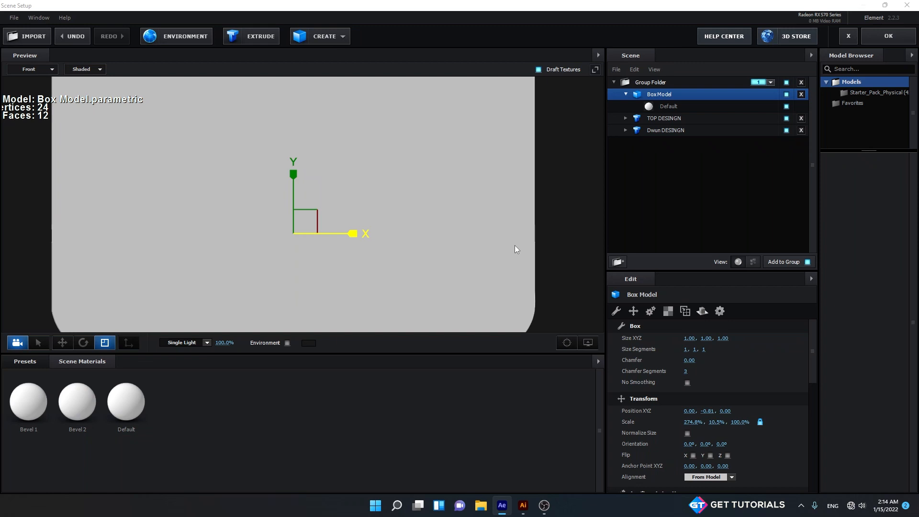
pyautogui.moveTo(515, 246); pyautogui.dragTo(515, 245)
# - In the perspective view, thin the box to 23.7% Z scale so its depth matches the extruded designs
pyautogui.click(45, 69)
pyautogui.click(50, 83)
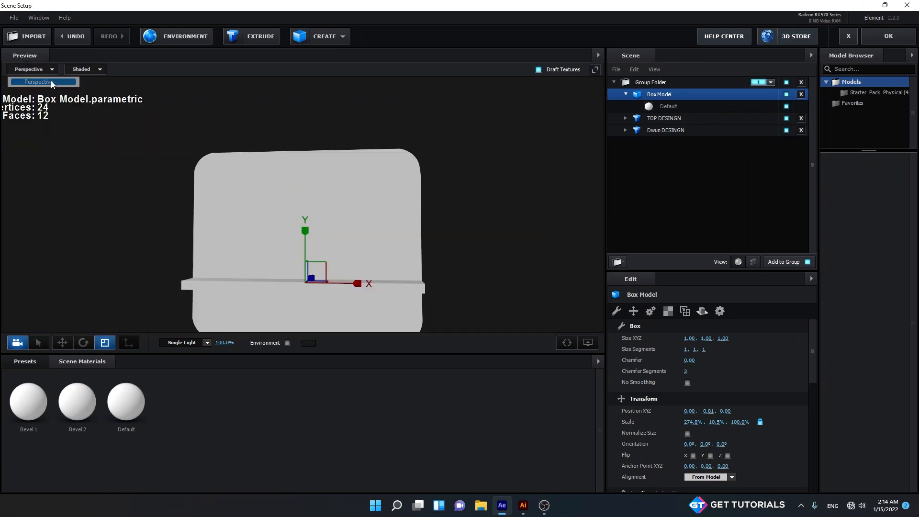
pyautogui.scroll(-3, 145, 184)
pyautogui.moveTo(143, 200); pyautogui.dragTo(221, 211)
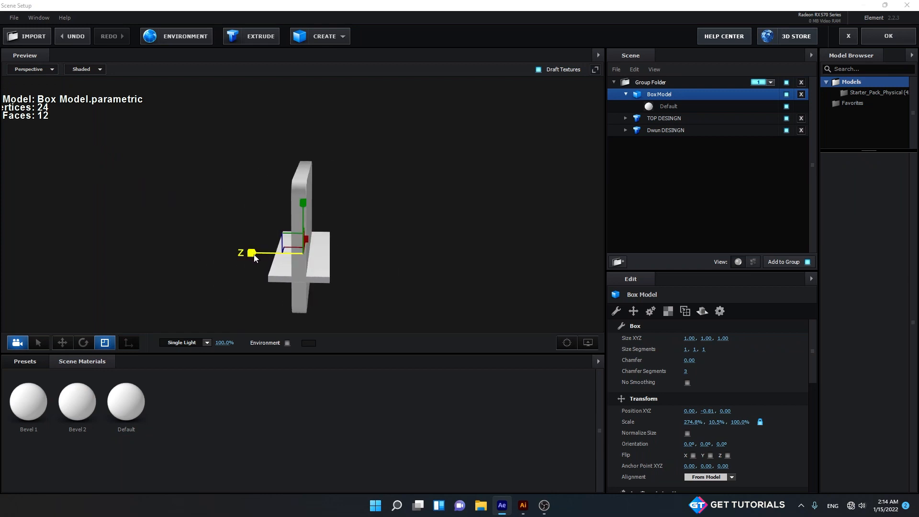
pyautogui.moveTo(251, 252); pyautogui.dragTo(276, 249)
pyautogui.scroll(3, 303, 288)
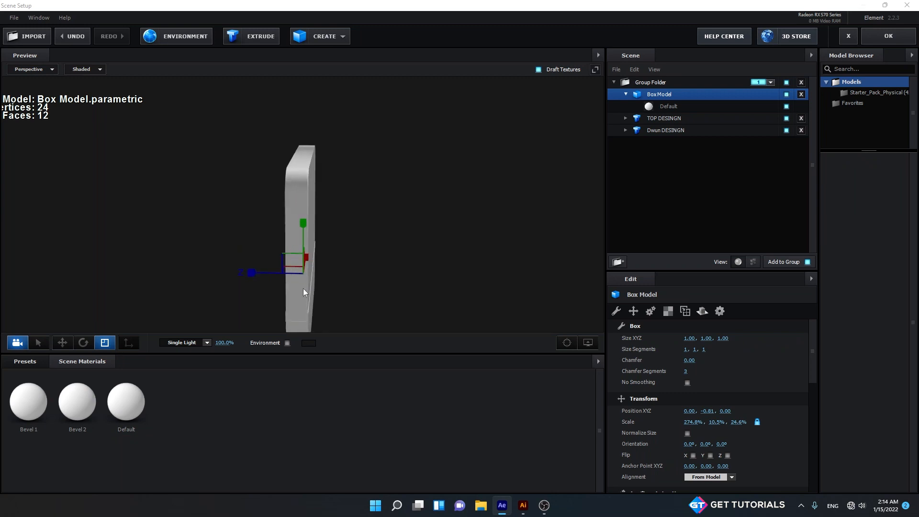
pyautogui.moveTo(317, 293); pyautogui.dragTo(296, 226)
pyautogui.scroll(5, 285, 236)
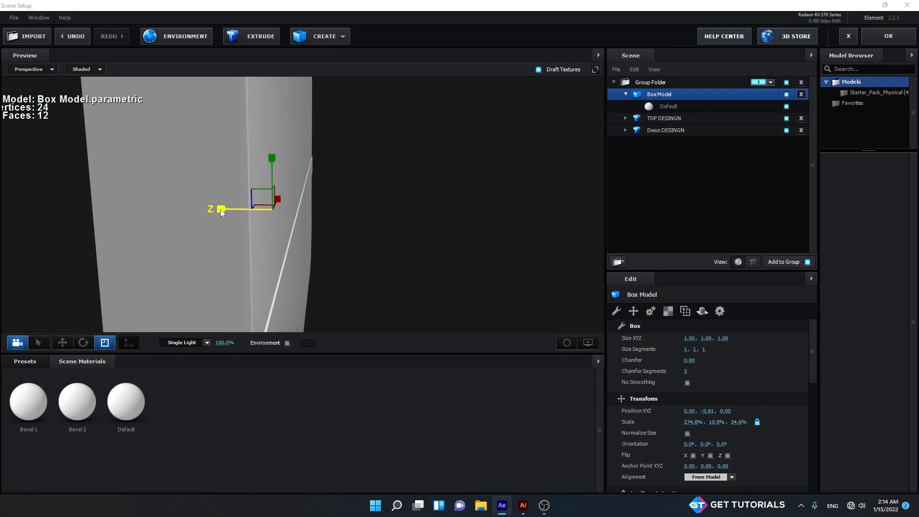
pyautogui.moveTo(221, 209); pyautogui.dragTo(222, 209)
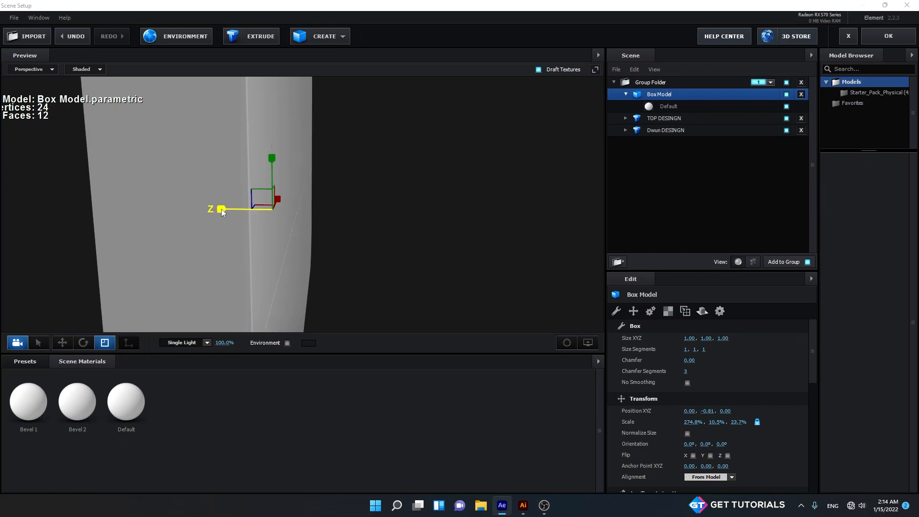
# - Create a new scene material with dark red diffuse color 9C0505 and apply it to TOP DESINGN
pyautogui.moveTo(334, 259); pyautogui.dragTo(261, 214)
pyautogui.scroll(-4, 271, 238)
pyautogui.scroll(-3, 270, 245)
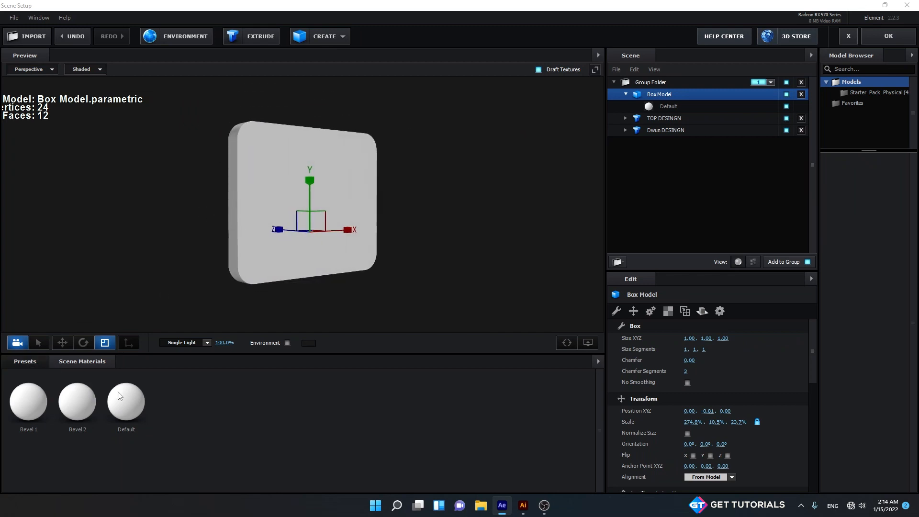
pyautogui.rightClick(202, 394)
pyautogui.click(209, 400)
pyautogui.click(187, 403)
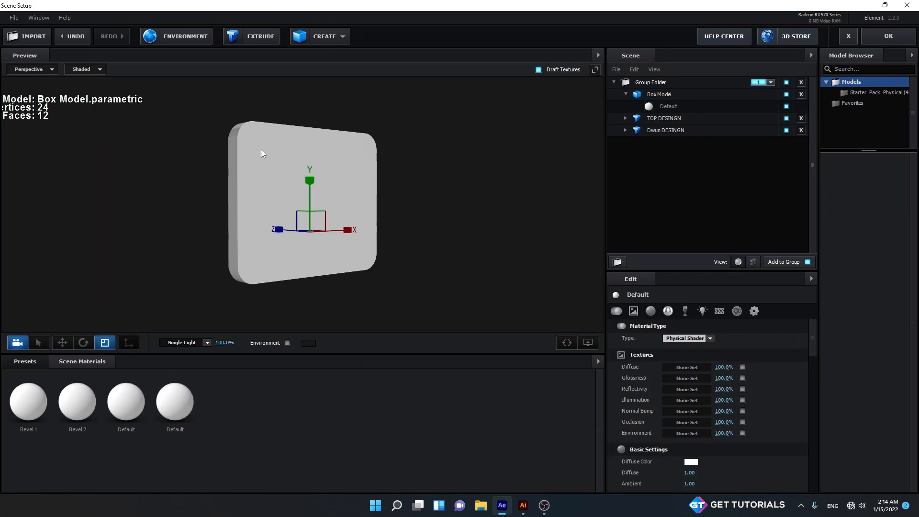
pyautogui.click(689, 462)
pyautogui.moveTo(726, 404); pyautogui.dragTo(725, 412)
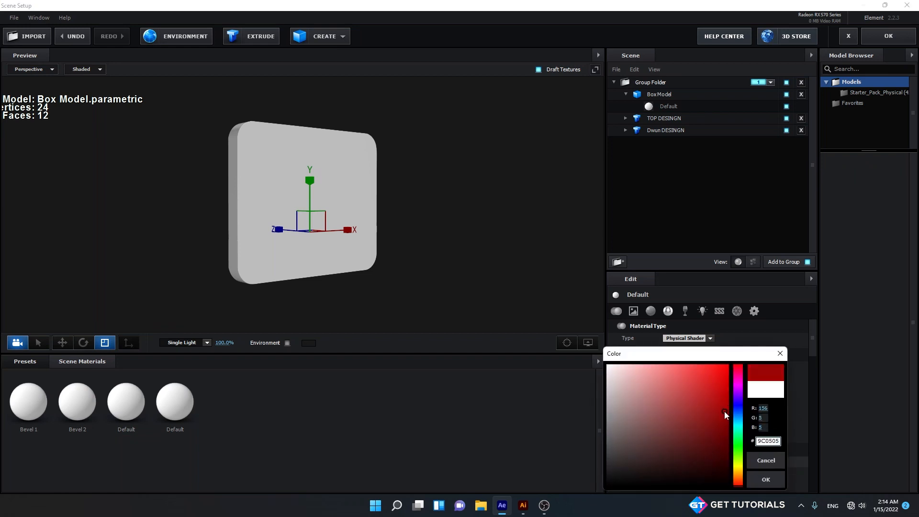
pyautogui.click(759, 484)
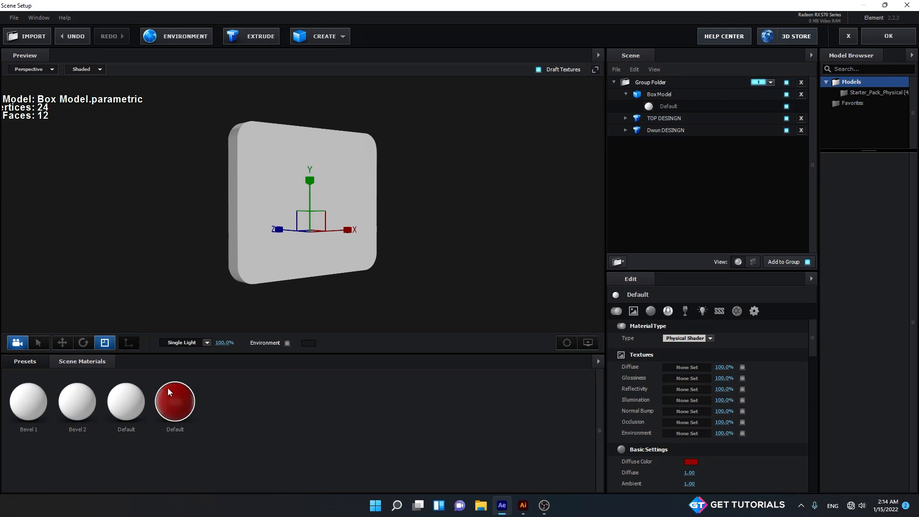
pyautogui.moveTo(169, 390); pyautogui.dragTo(240, 238)
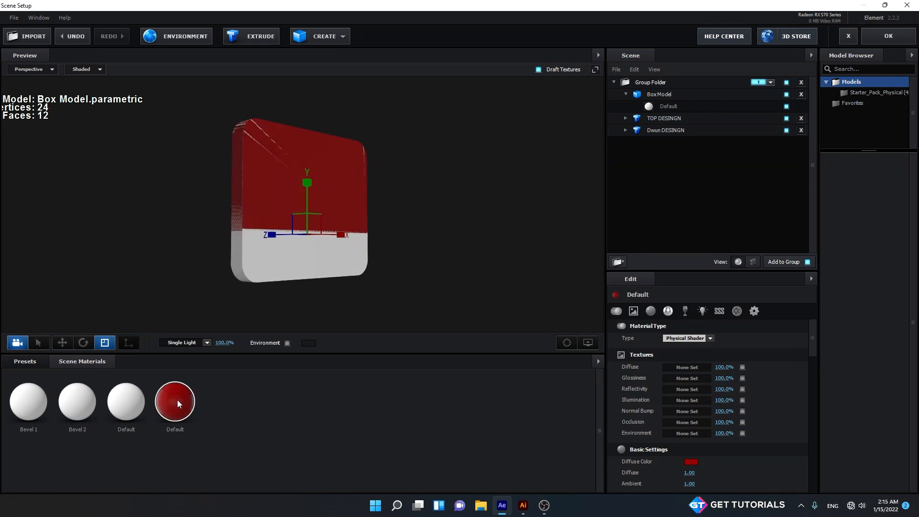
# - Apply the Black_Gloss preset from the Physical materials to the front of Dwun DESINGN
pyautogui.rightClick(242, 405)
pyautogui.click(18, 361)
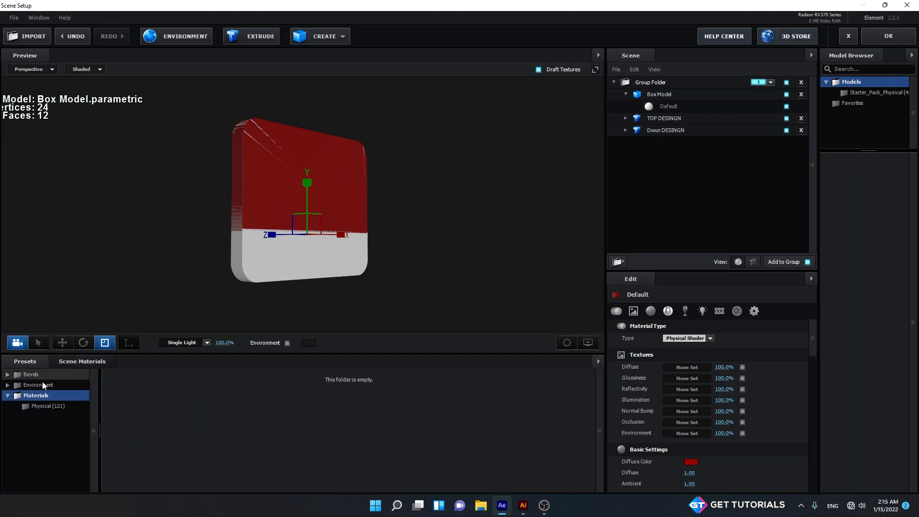
pyautogui.click(53, 405)
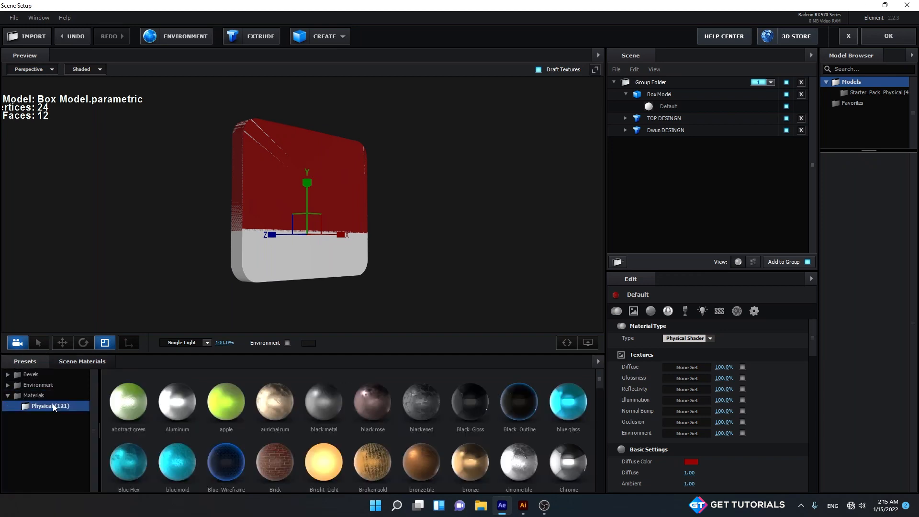
pyautogui.moveTo(500, 403); pyautogui.dragTo(295, 286)
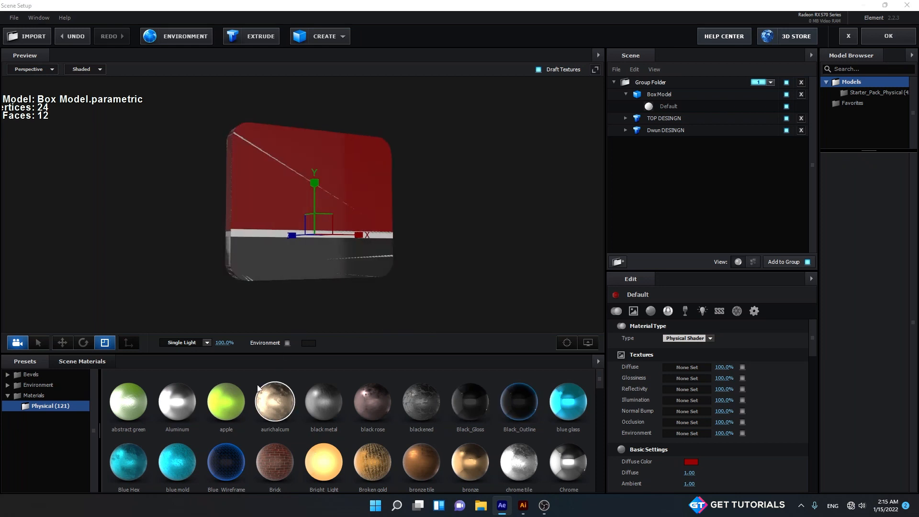
# - Apply the Bright_Light preset to the box divider bar, undoing its misplaced application to the lower design
pyautogui.moveTo(324, 461); pyautogui.dragTo(294, 266)
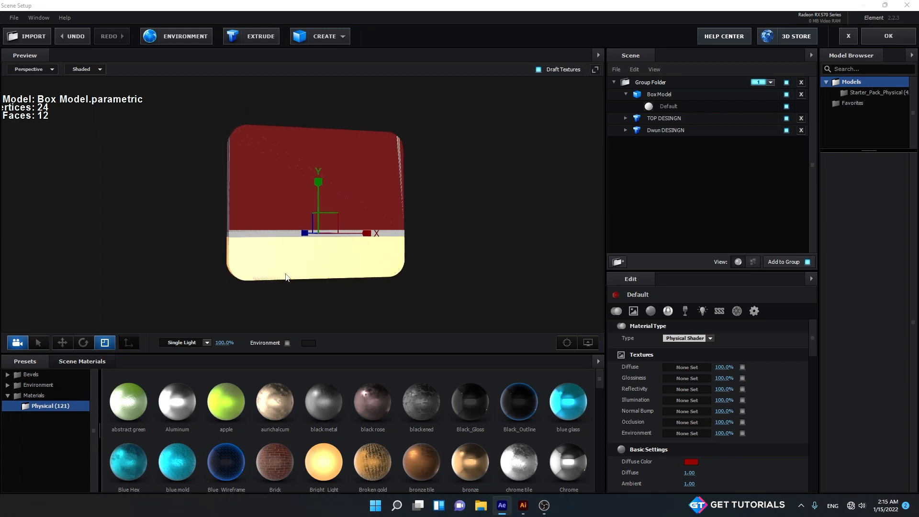
pyautogui.hotkey('ctrl', 'z')
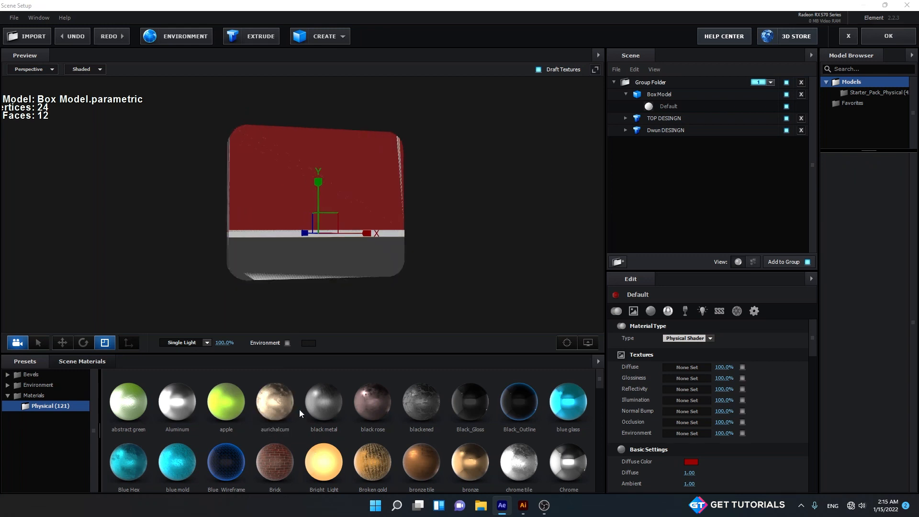
pyautogui.moveTo(316, 464); pyautogui.dragTo(229, 260)
# - Set TOP DESINGN's Bevel 2 to Extrude 0.82, Expand Edges 0.01 and Z Offset 0.10
pyautogui.scroll(4, 335, 218)
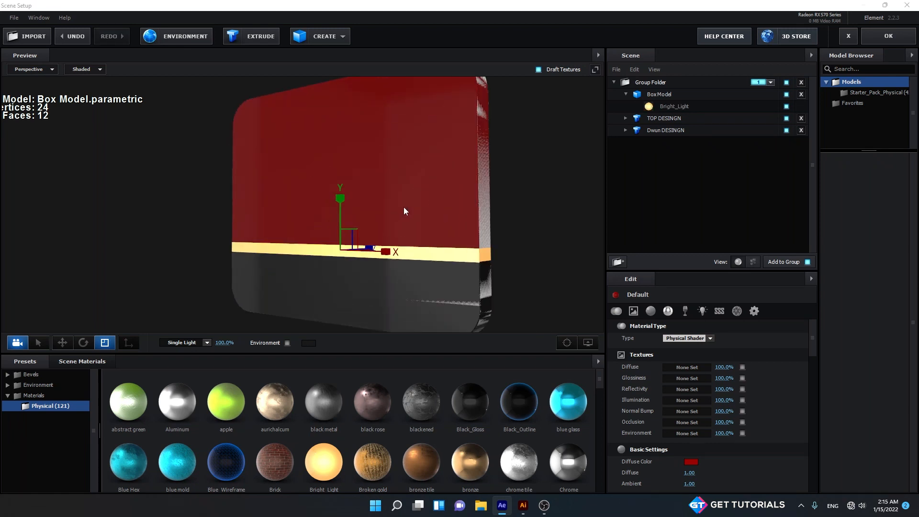
pyautogui.moveTo(436, 187); pyautogui.dragTo(444, 166)
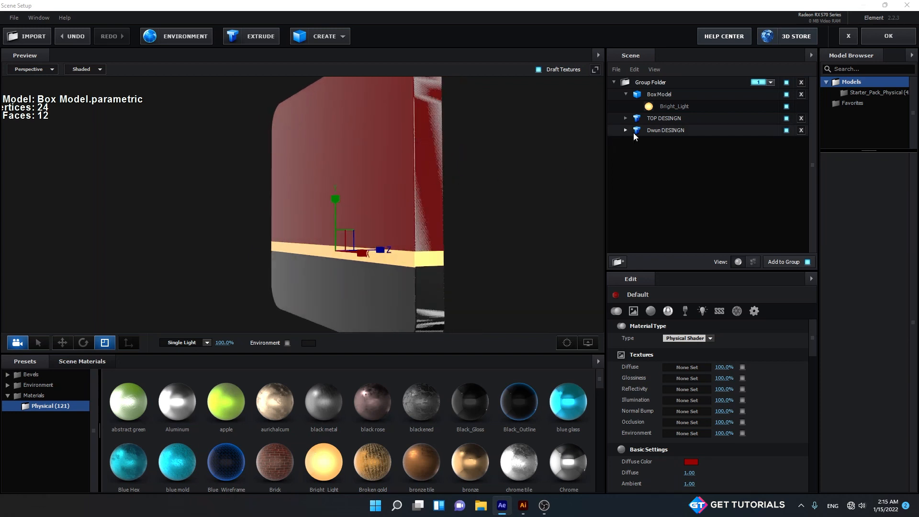
pyautogui.click(645, 119)
pyautogui.click(629, 118)
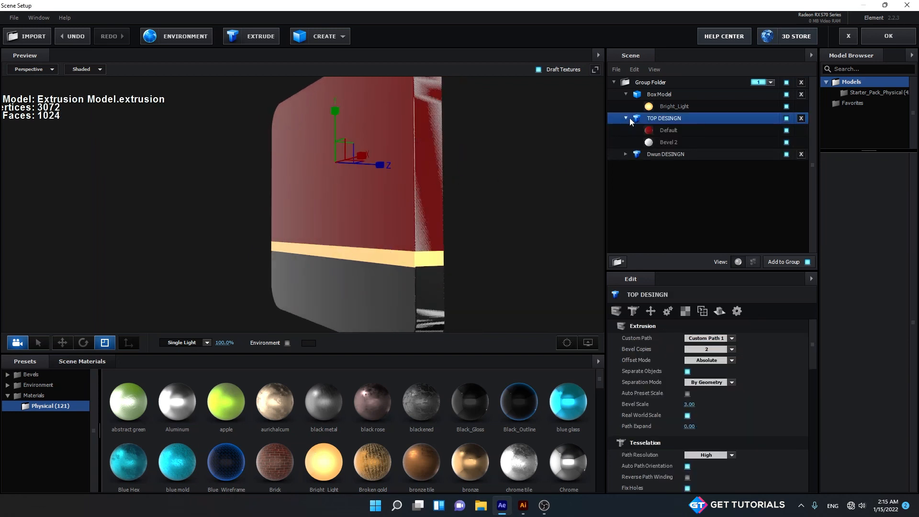
pyautogui.click(653, 142)
pyautogui.scroll(2, 461, 205)
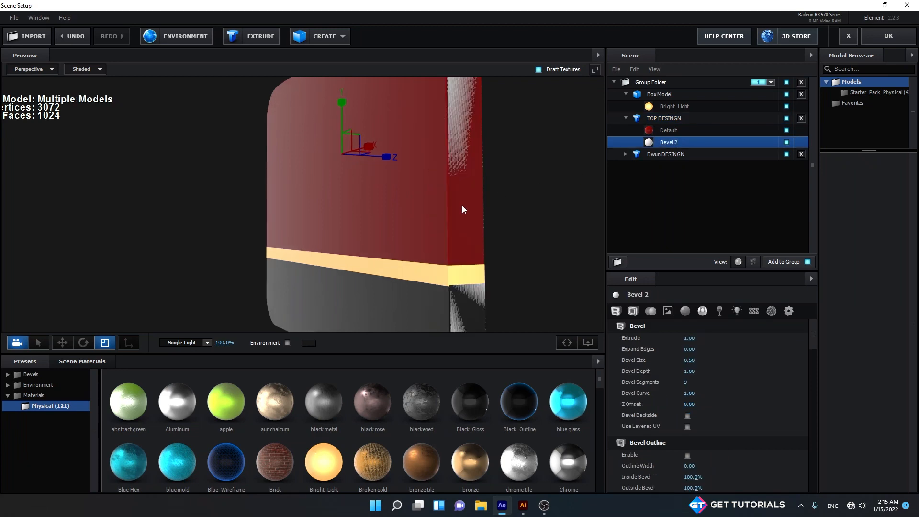
pyautogui.moveTo(507, 208); pyautogui.dragTo(505, 206)
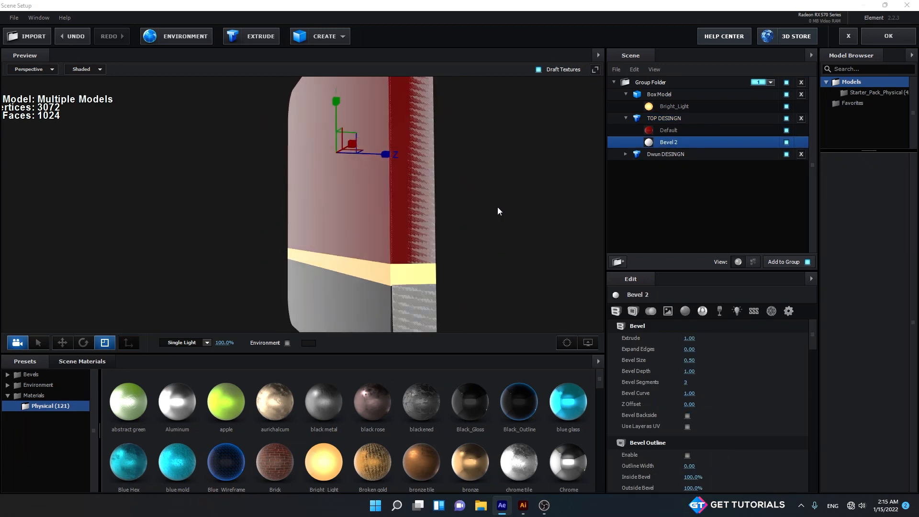
pyautogui.moveTo(498, 207); pyautogui.dragTo(410, 186)
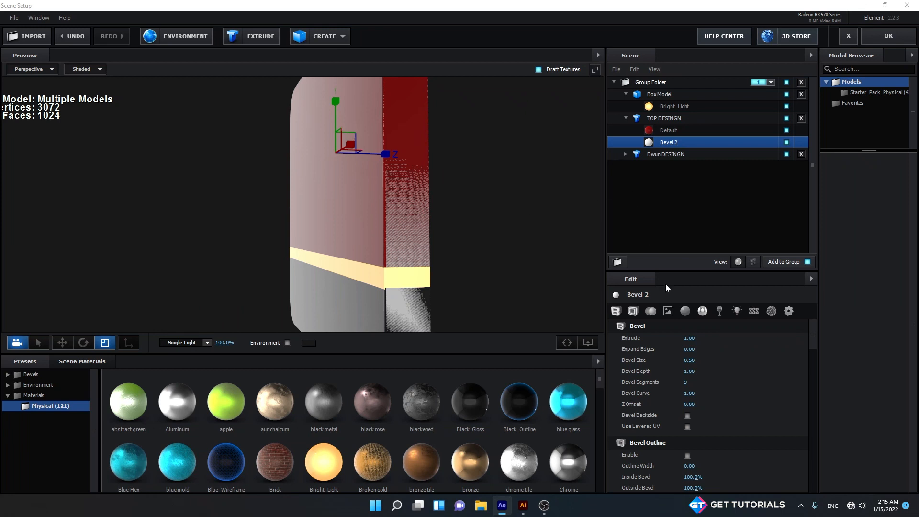
pyautogui.moveTo(689, 338); pyautogui.dragTo(681, 338)
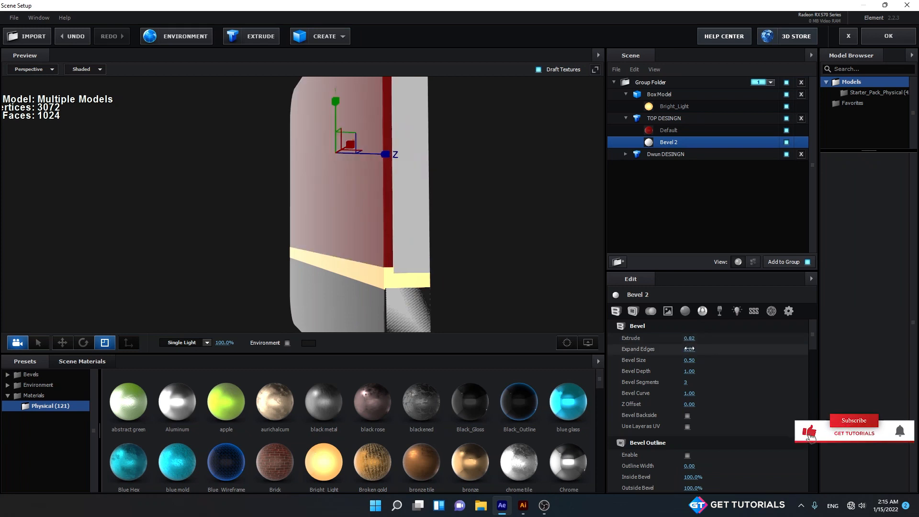
pyautogui.moveTo(689, 349); pyautogui.dragTo(687, 349)
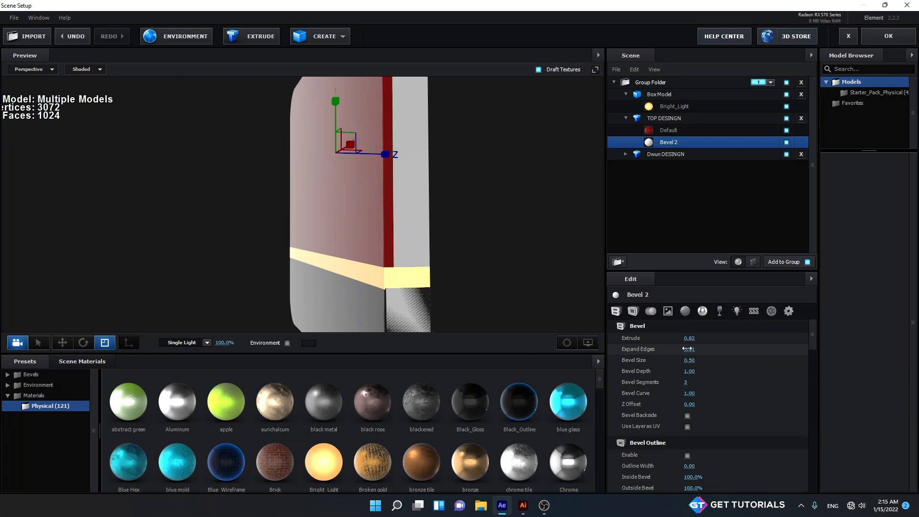
pyautogui.moveTo(689, 404); pyautogui.dragTo(694, 400)
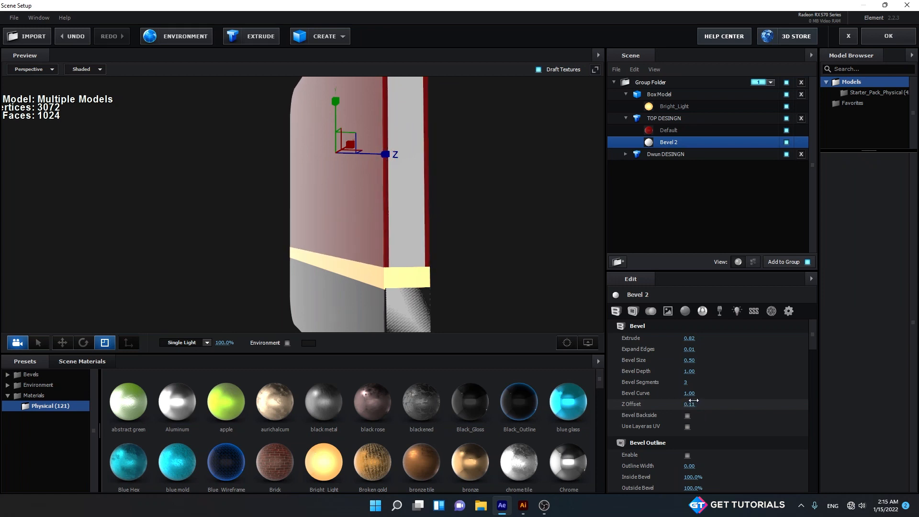
# - Set Dwun DESINGN's Bevel 2 to Extrude 0.82, Z Offset 0.09 and Expand Edges 0.02
pyautogui.moveTo(483, 282)
pyautogui.mouseDown()
pyautogui.moveTo(502, 283)
pyautogui.moveTo(474, 285)
pyautogui.moveTo(488, 286)
pyautogui.mouseUp()
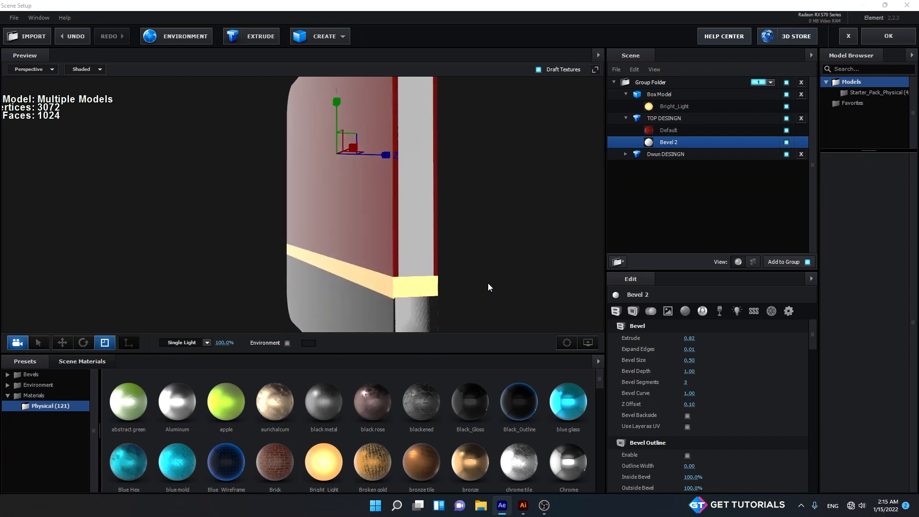
pyautogui.click(643, 155)
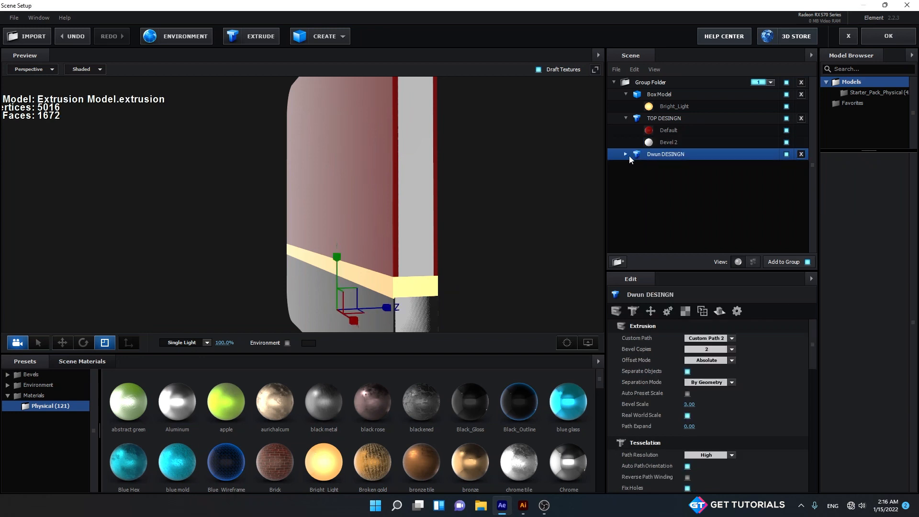
pyautogui.click(627, 154)
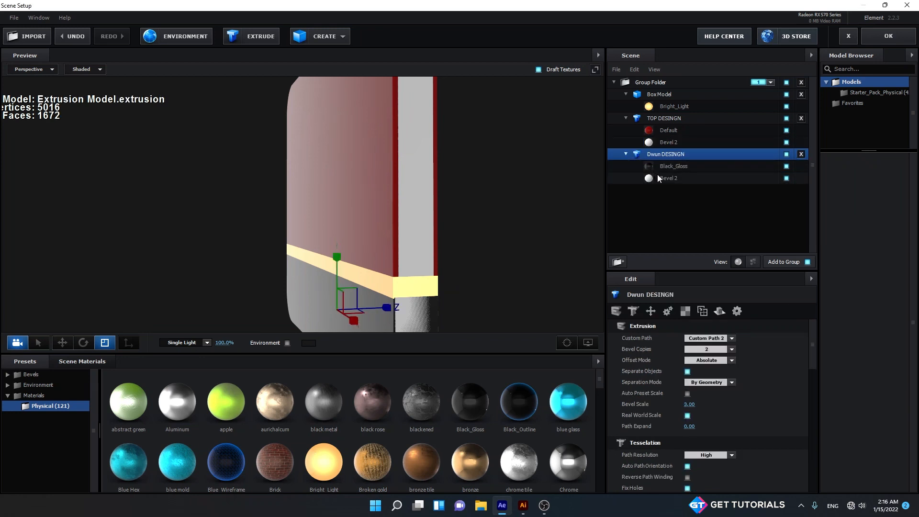
pyautogui.click(658, 176)
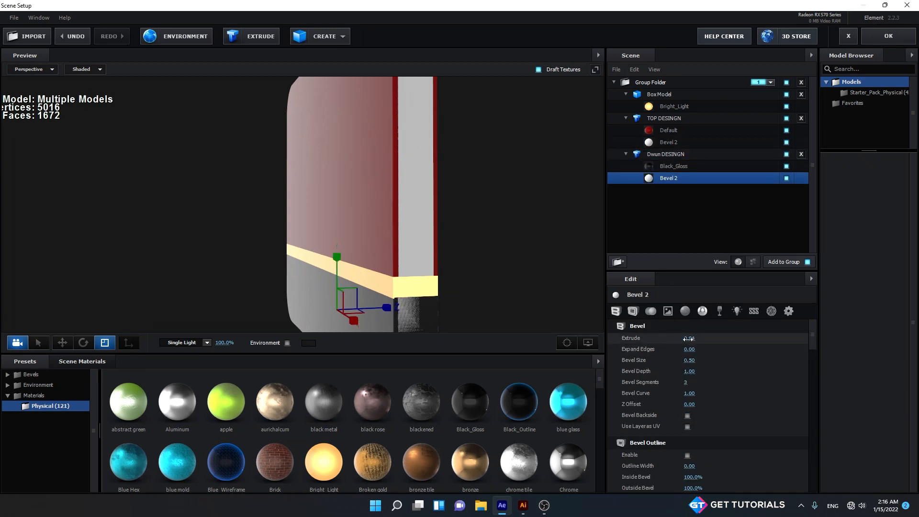
pyautogui.moveTo(688, 338); pyautogui.dragTo(681, 339)
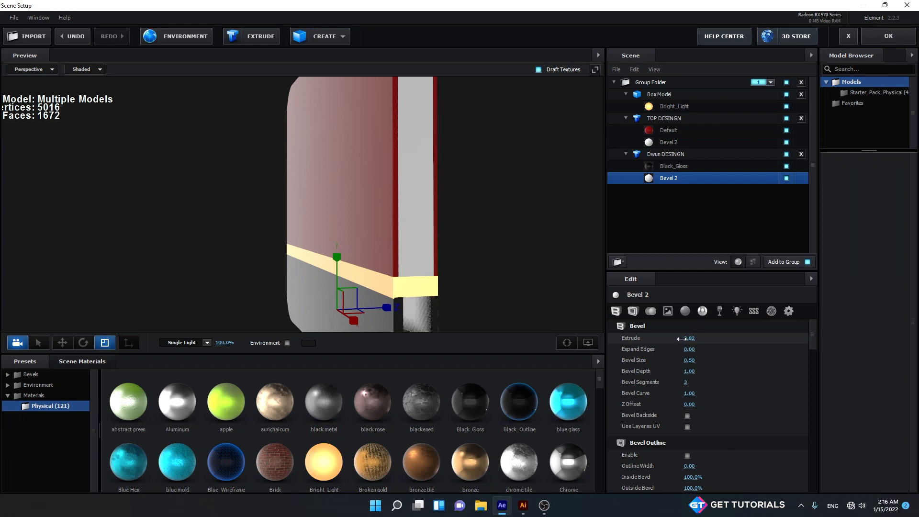
pyautogui.moveTo(688, 405); pyautogui.dragTo(690, 404)
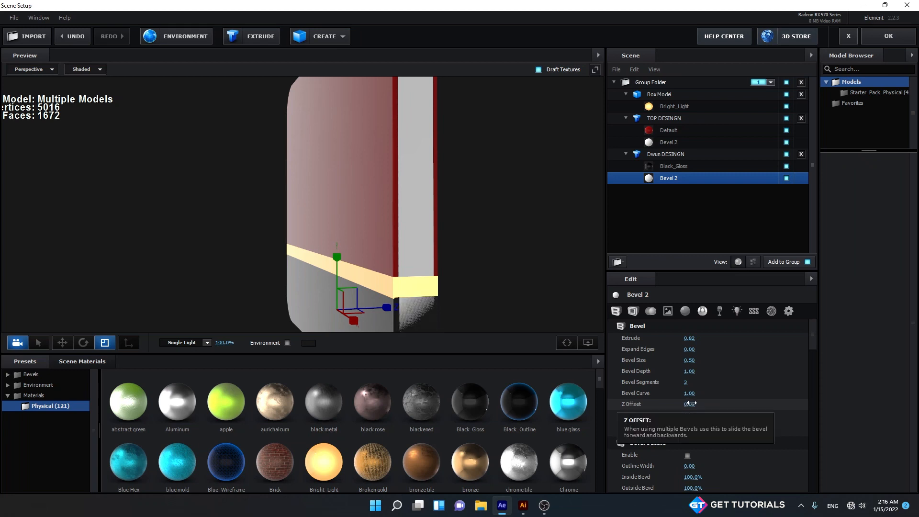
pyautogui.moveTo(689, 351); pyautogui.dragTo(691, 351)
pyautogui.moveTo(512, 246); pyautogui.dragTo(439, 241)
pyautogui.scroll(-3, 481, 223)
pyautogui.scroll(3, 383, 249)
pyautogui.moveTo(384, 249)
pyautogui.mouseDown()
pyautogui.moveTo(373, 248)
pyautogui.moveTo(381, 250)
pyautogui.mouseUp()
pyautogui.scroll(2, 393, 272)
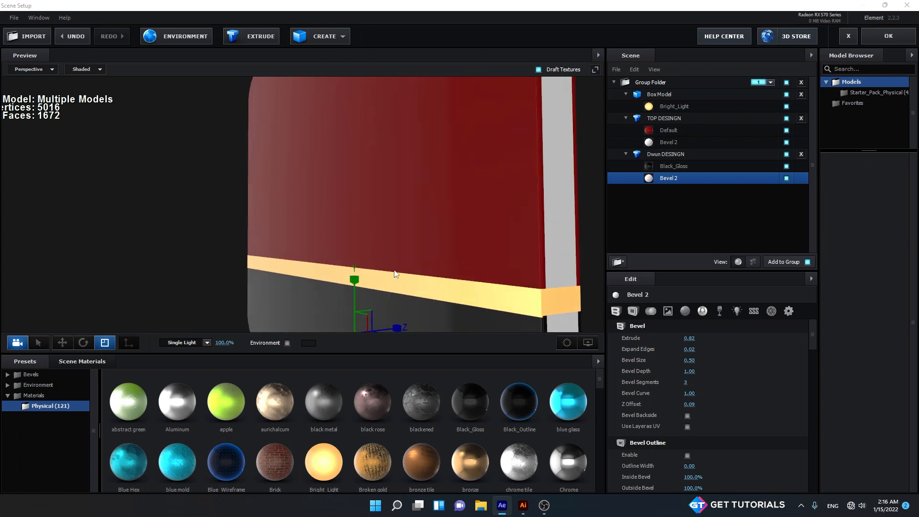
pyautogui.moveTo(477, 272); pyautogui.dragTo(455, 208)
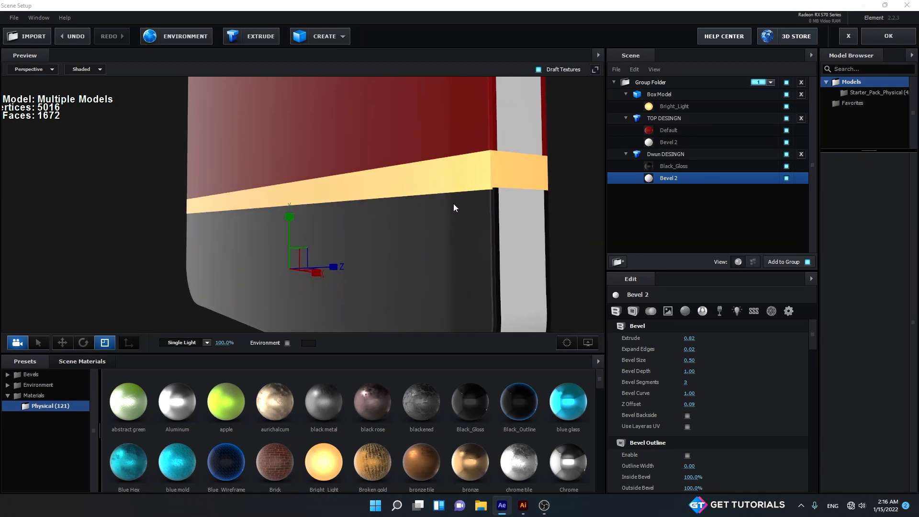
# - Thin the box divider bar to a Y scale of 9.0% and lower it slightly
pyautogui.click(661, 97)
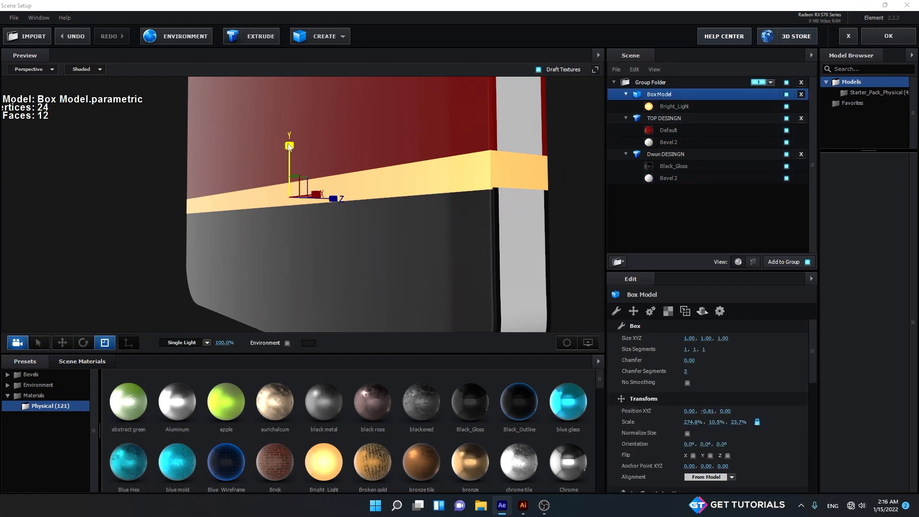
pyautogui.moveTo(289, 147); pyautogui.dragTo(290, 148)
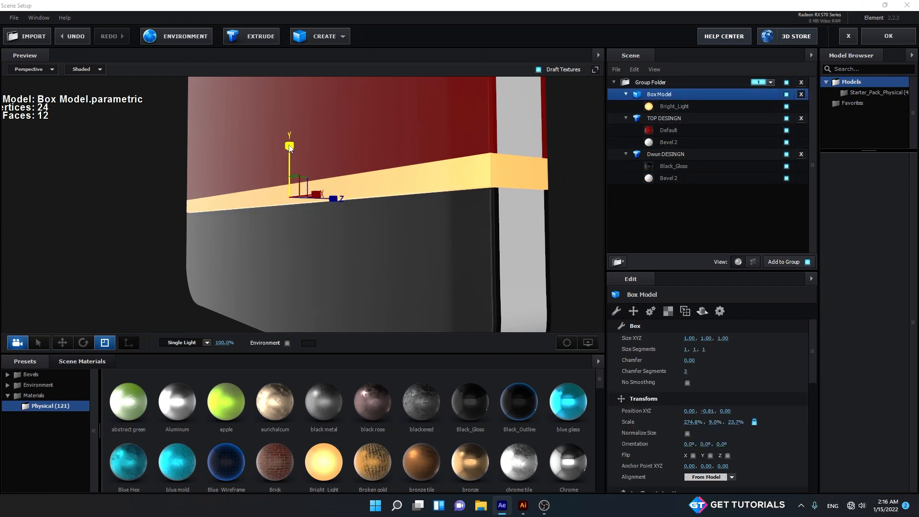
pyautogui.moveTo(419, 187); pyautogui.dragTo(451, 195)
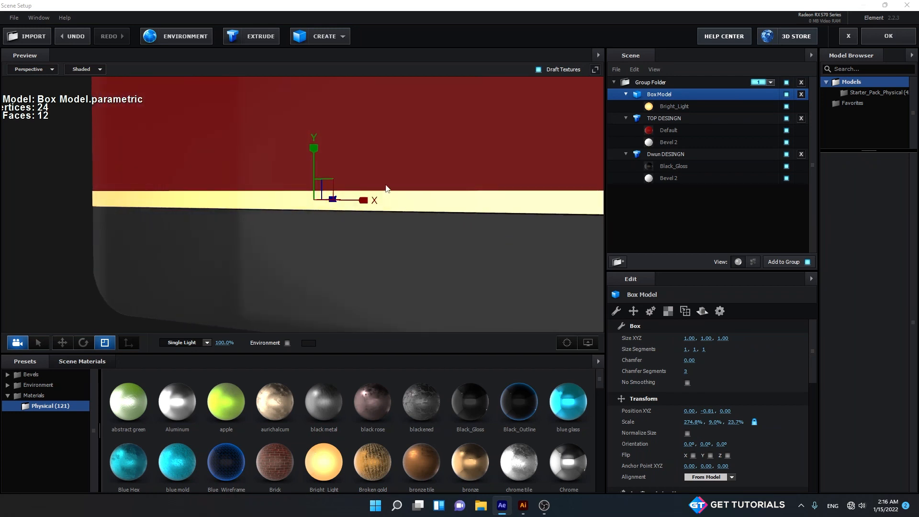
pyautogui.press('w')
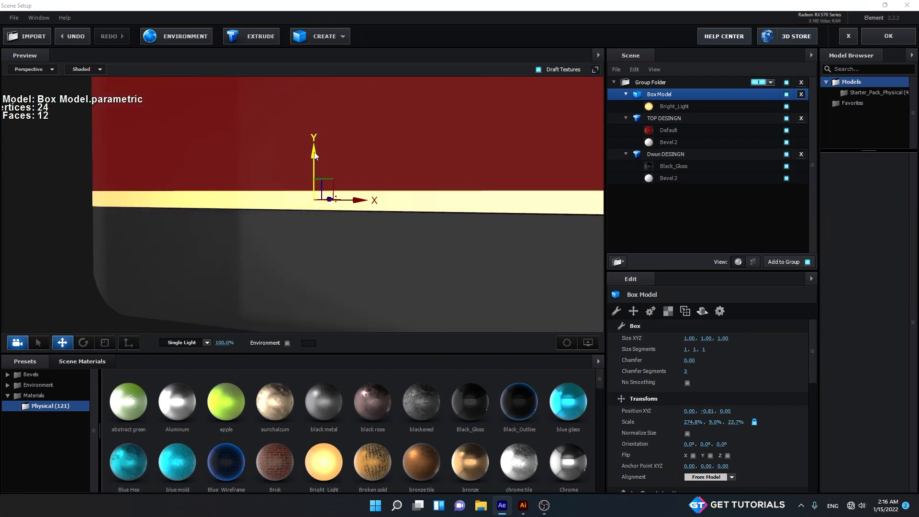
pyautogui.moveTo(314, 154); pyautogui.dragTo(315, 156)
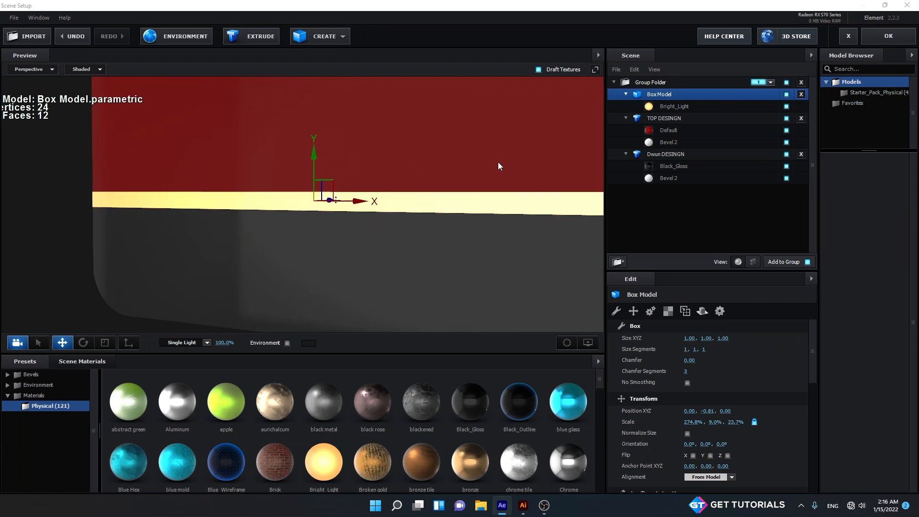
pyautogui.moveTo(498, 166); pyautogui.dragTo(382, 206)
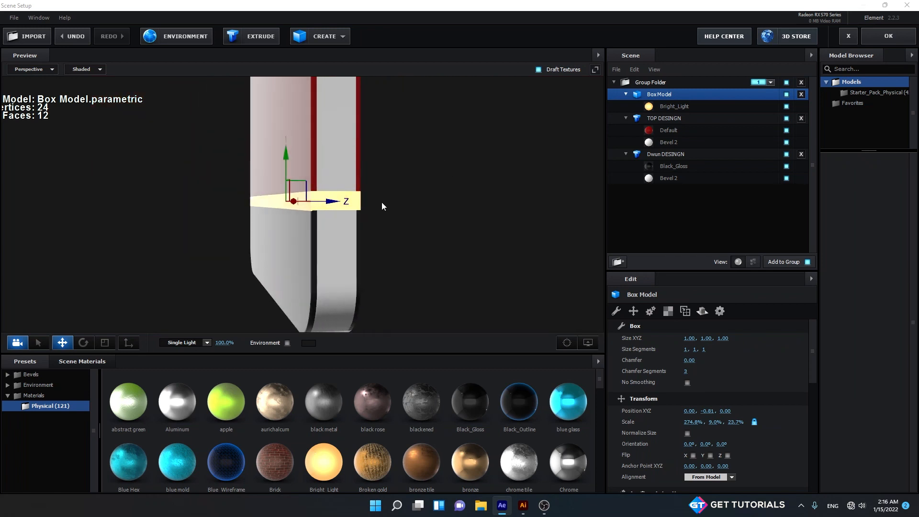
# - Thin the divider bar further to a Y scale of 8.0% and lower it to Y position -0.82
pyautogui.scroll(2, 369, 216)
pyautogui.scroll(5, 370, 216)
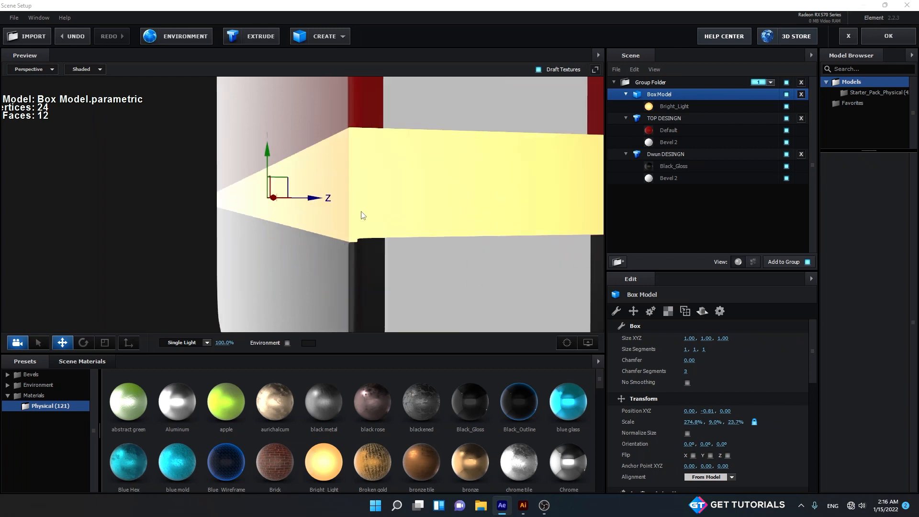
pyautogui.press('r')
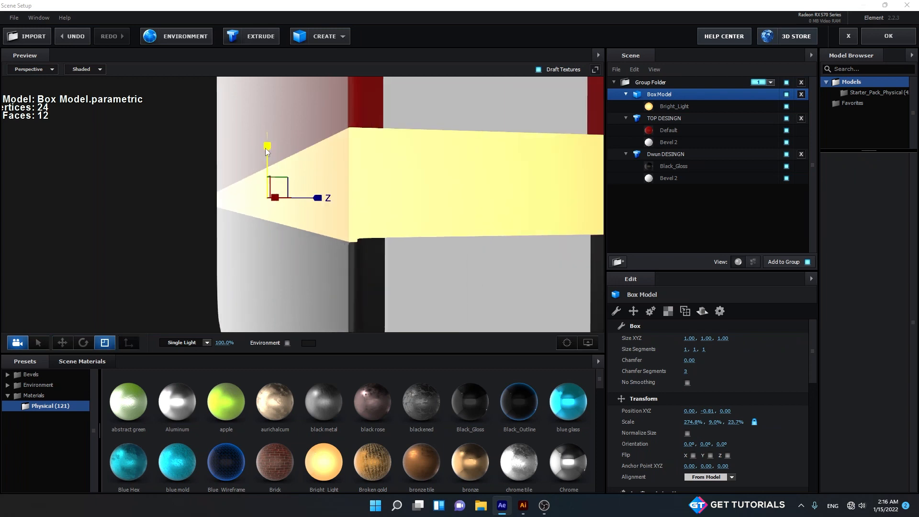
pyautogui.moveTo(266, 148); pyautogui.dragTo(331, 229)
pyautogui.press('w')
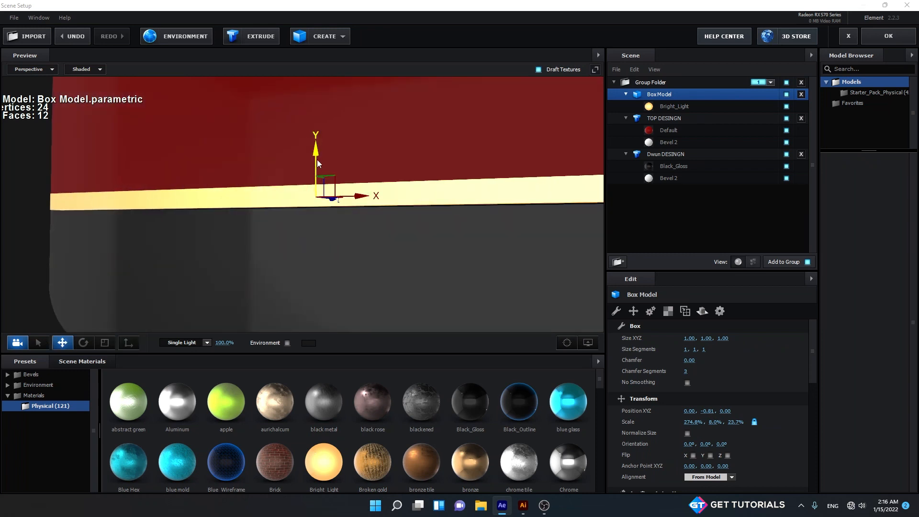
pyautogui.moveTo(318, 155); pyautogui.dragTo(403, 185)
# - Collapse the Box Model, TOP DESINGN and Dwun DESINGN entries in the scene hierarchy
pyautogui.click(626, 94)
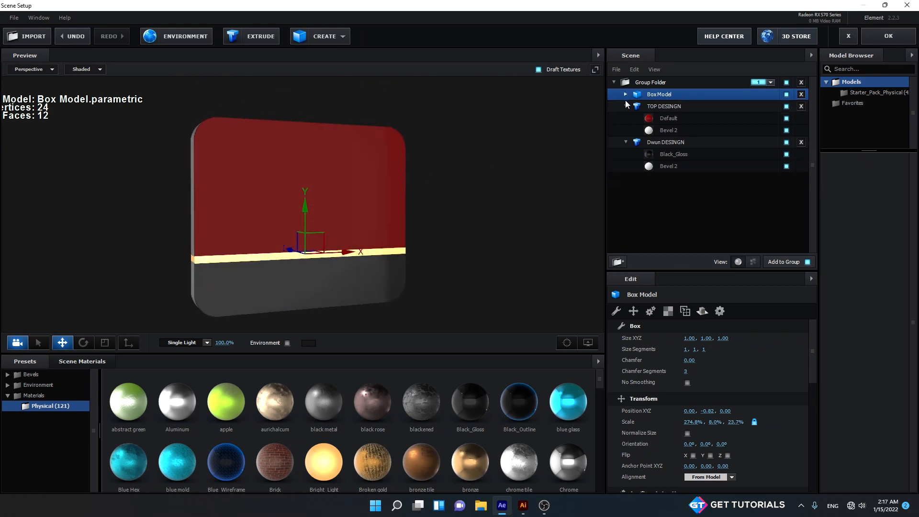
pyautogui.click(626, 106)
pyautogui.click(625, 118)
pyautogui.click(625, 118)
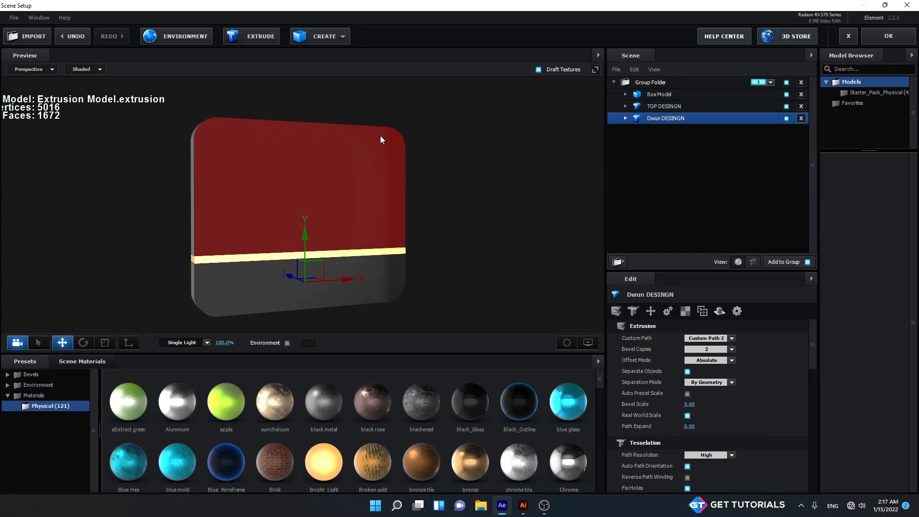
# - Extrude a new model from Custom Path 3 and move the lettering along Z to the front of the red panel
pyautogui.click(261, 40)
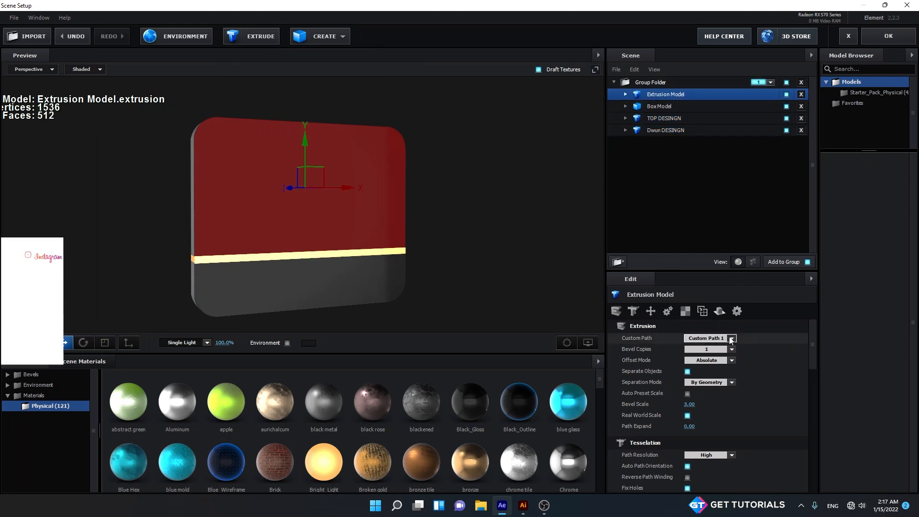
pyautogui.click(713, 338)
pyautogui.click(717, 209)
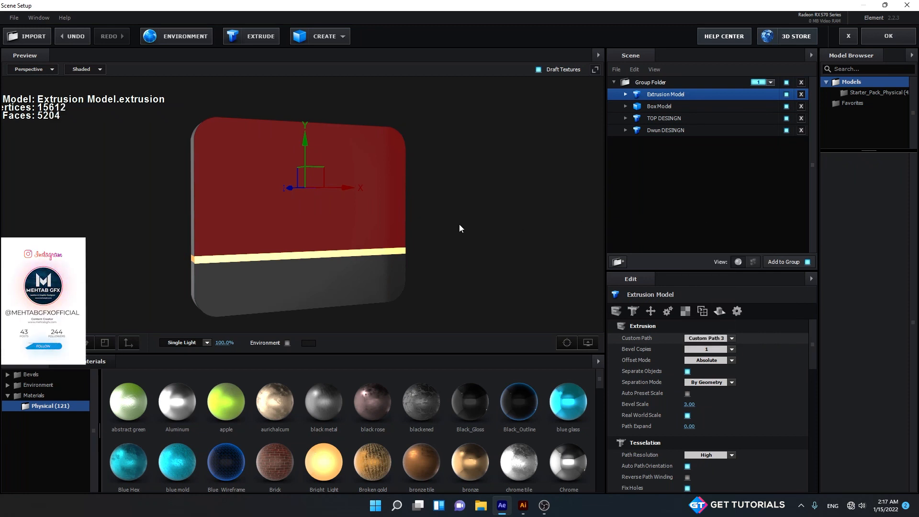
pyautogui.moveTo(459, 223); pyautogui.dragTo(485, 228)
pyautogui.moveTo(271, 186); pyautogui.dragTo(278, 187)
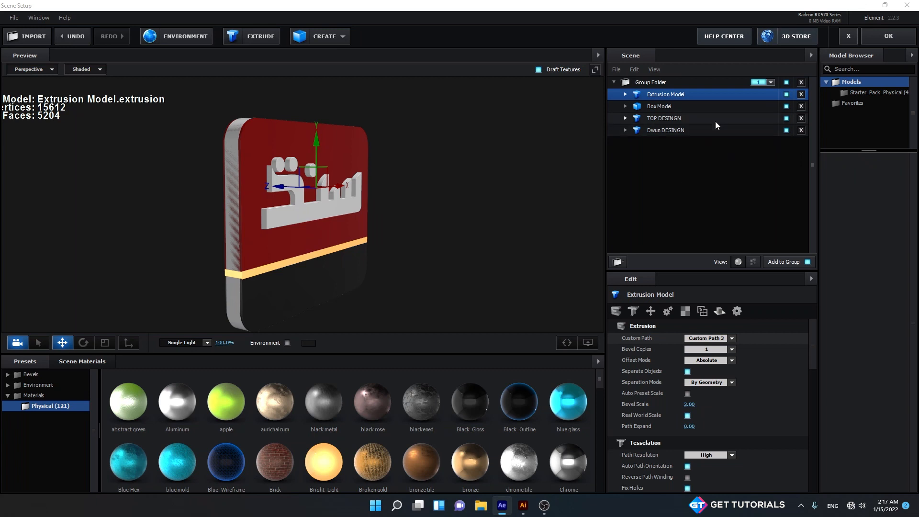
pyautogui.moveTo(527, 228); pyautogui.dragTo(491, 238)
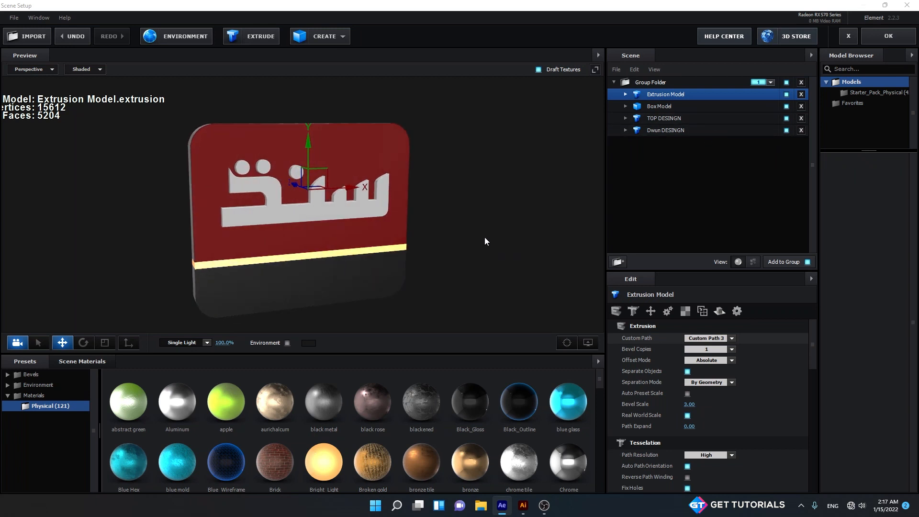
# - Enlarge the lettering in X and Y so it nearly spans the width of the red panel
pyautogui.press('r')
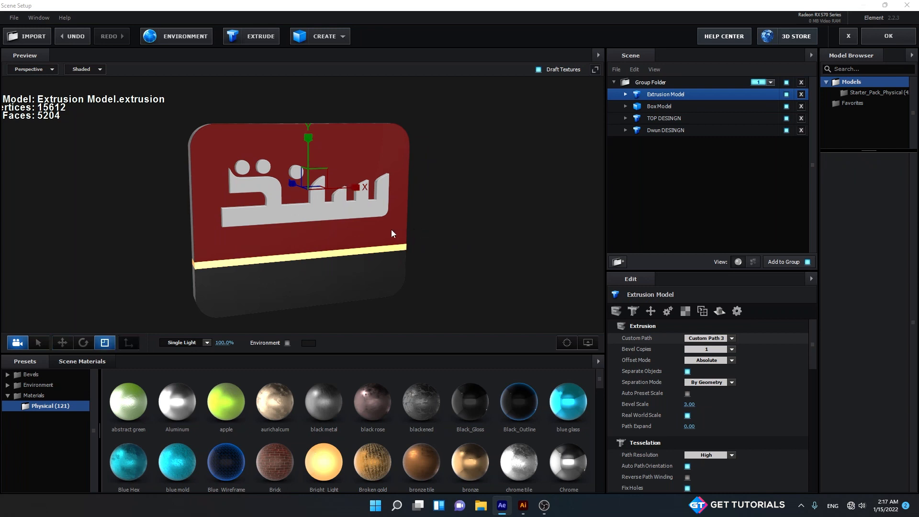
pyautogui.moveTo(391, 229); pyautogui.dragTo(376, 229)
pyautogui.moveTo(312, 186)
pyautogui.mouseDown()
pyautogui.moveTo(327, 182)
pyautogui.moveTo(315, 177)
pyautogui.mouseUp()
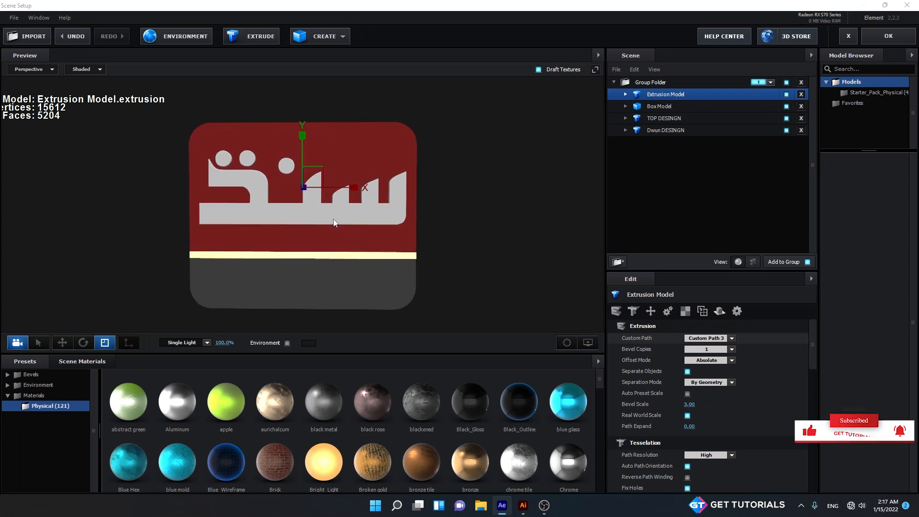
pyautogui.moveTo(334, 222)
pyautogui.mouseDown()
pyautogui.moveTo(289, 226)
pyautogui.moveTo(338, 221)
pyautogui.mouseUp()
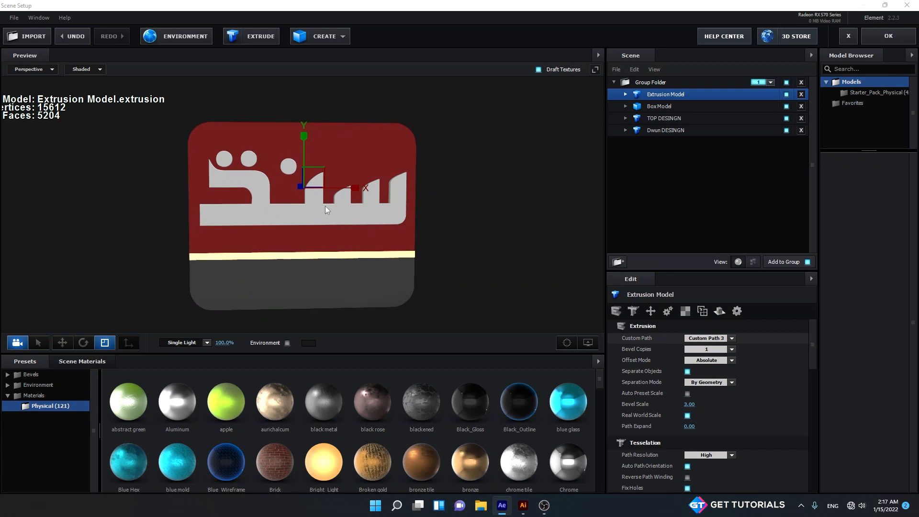
pyautogui.scroll(5, 341, 224)
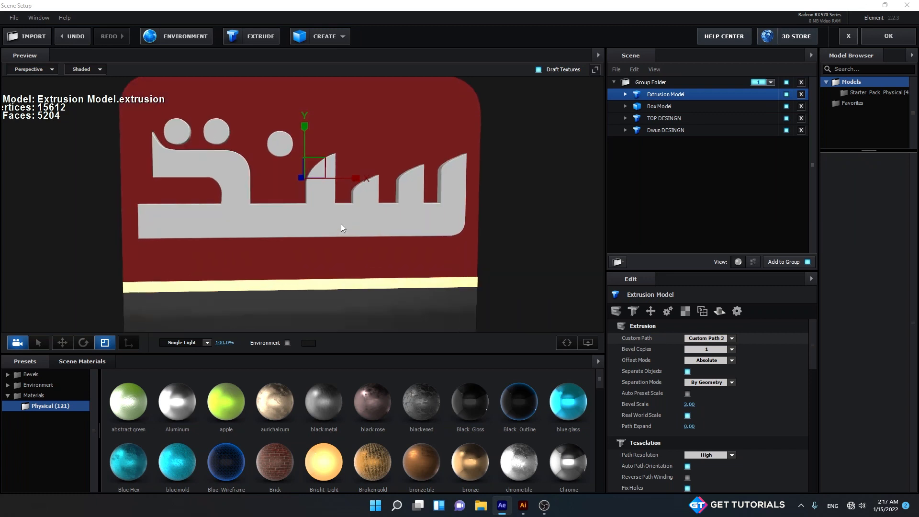
pyautogui.moveTo(323, 224)
pyautogui.mouseDown()
pyautogui.moveTo(375, 224)
pyautogui.moveTo(306, 226)
pyautogui.mouseUp()
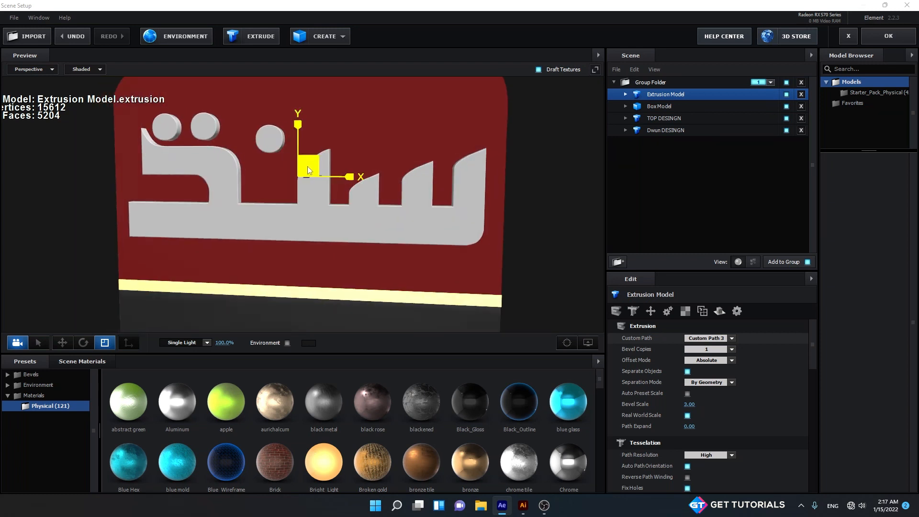
pyautogui.press('w')
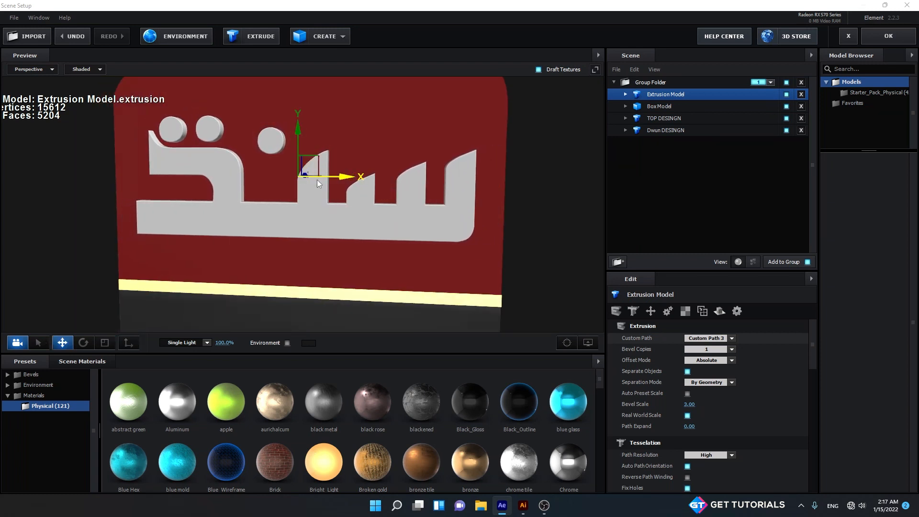
pyautogui.moveTo(317, 179)
pyautogui.mouseDown()
pyautogui.moveTo(349, 180)
pyautogui.moveTo(327, 171)
pyautogui.mouseUp()
pyautogui.press('r')
pyautogui.hotkey('ctrl', 'z')
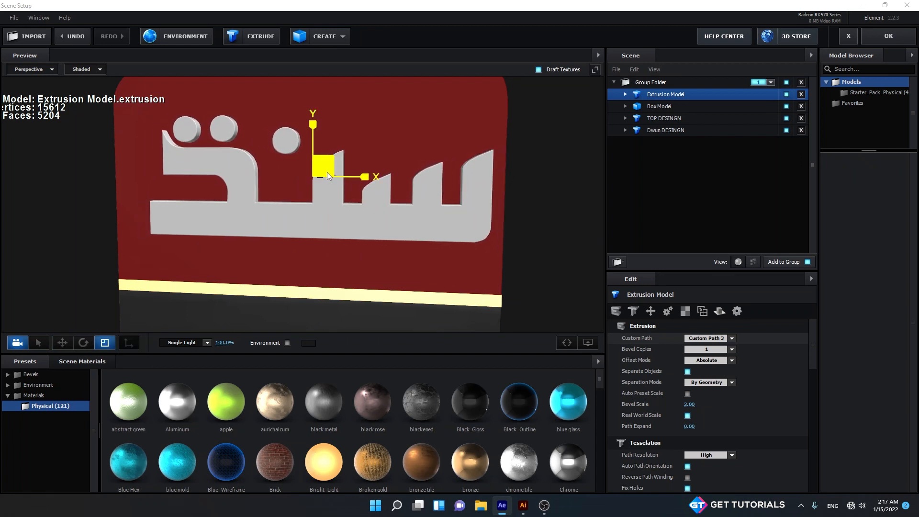
pyautogui.hotkey('ctrl', 'z')
# - Enlarge the lettering slightly in X and Y, keeping it centred on the red panel
pyautogui.moveTo(306, 218); pyautogui.dragTo(318, 221)
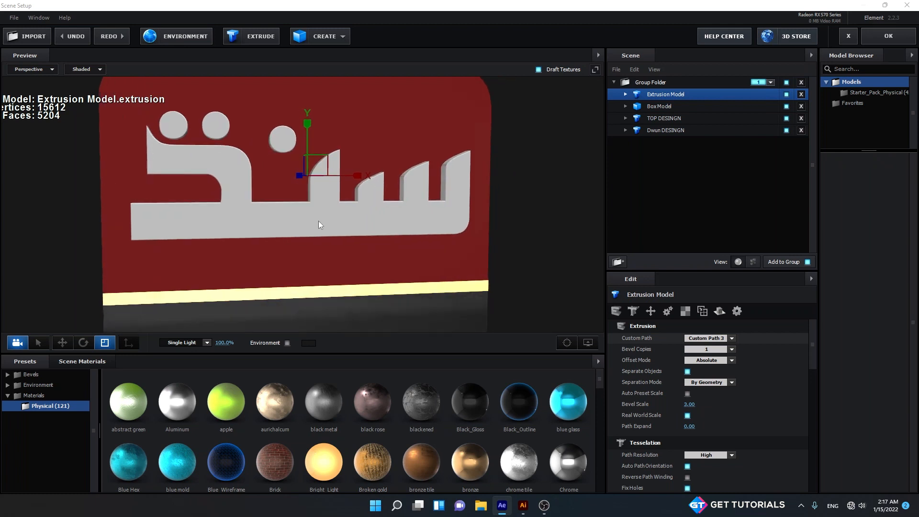
pyautogui.moveTo(316, 168); pyautogui.dragTo(326, 164)
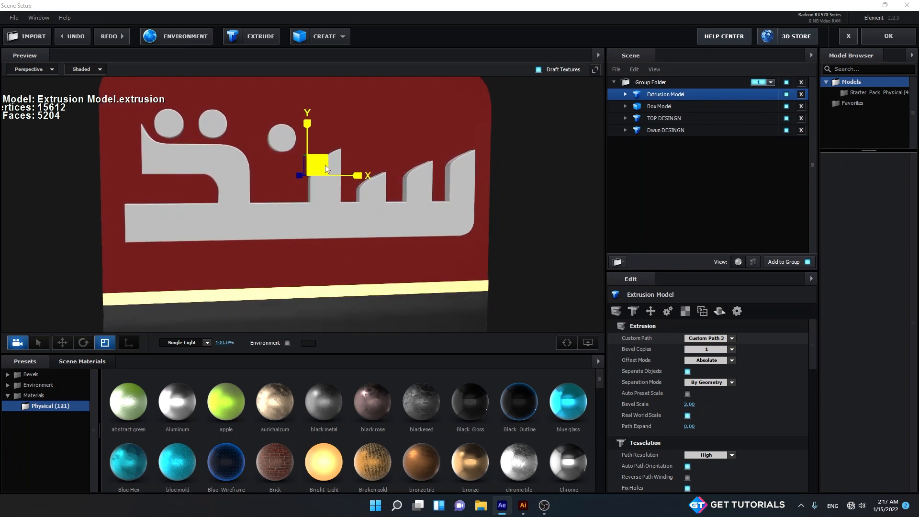
pyautogui.moveTo(314, 213); pyautogui.dragTo(342, 227)
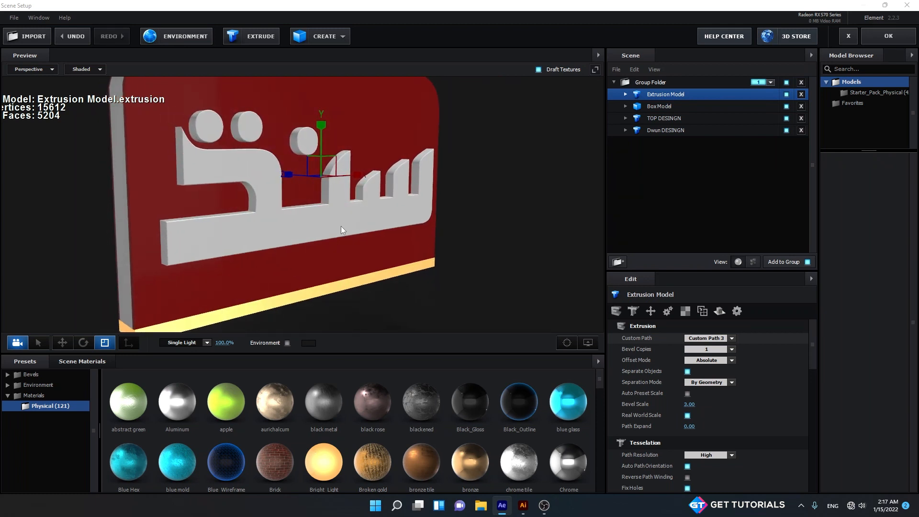
pyautogui.moveTo(181, 155); pyautogui.dragTo(262, 160)
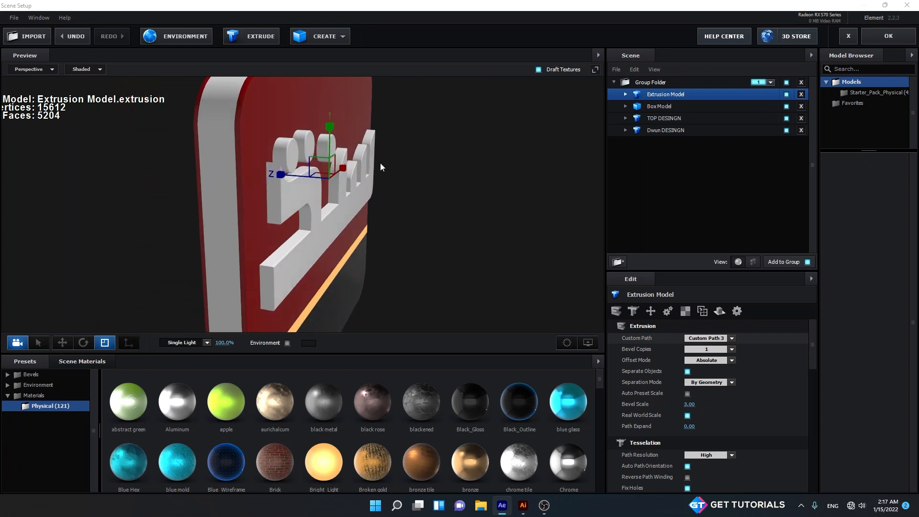
# - Apply the Layered preset from the Physical bevels to the lettering's extrusion model
pyautogui.doubleClick(54, 375)
pyautogui.click(53, 383)
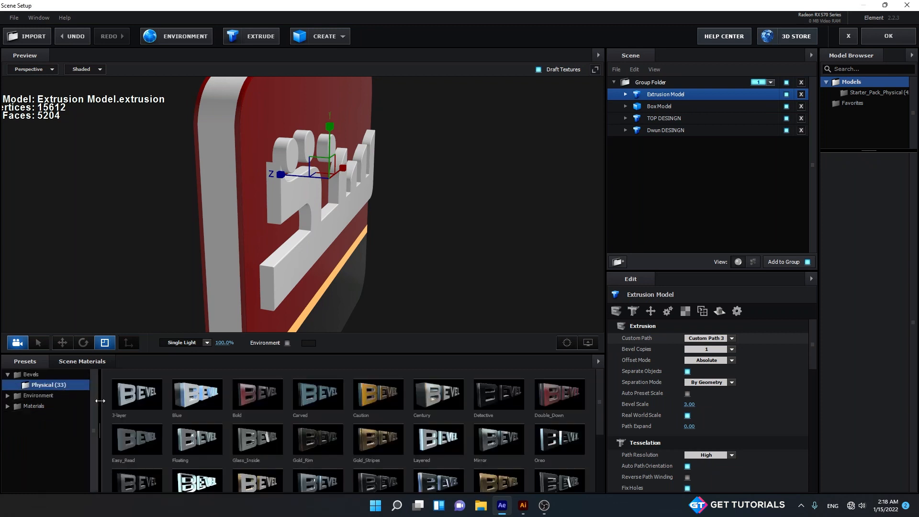
pyautogui.moveTo(430, 444); pyautogui.dragTo(673, 97)
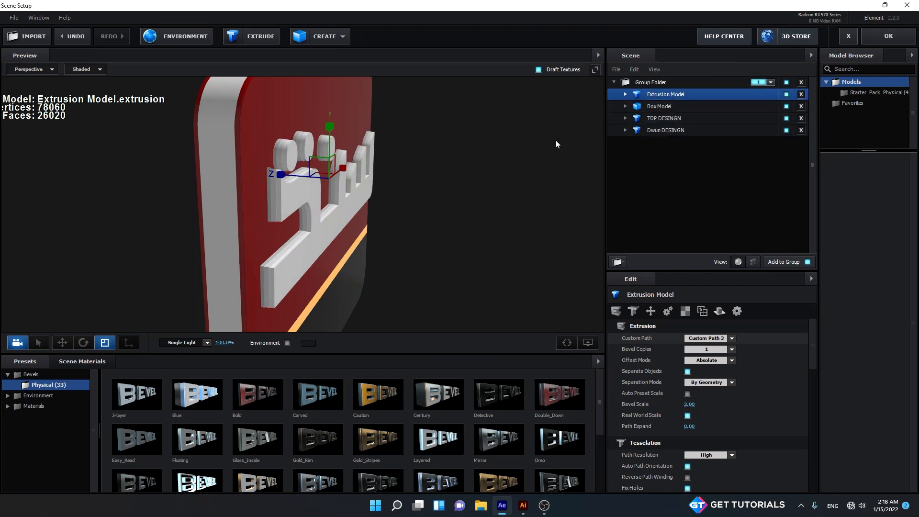
# - Move the layered lettering forward along Z so more of its depth protrudes from the red panel
pyautogui.moveTo(378, 193); pyautogui.dragTo(401, 188)
pyautogui.scroll(5, 302, 140)
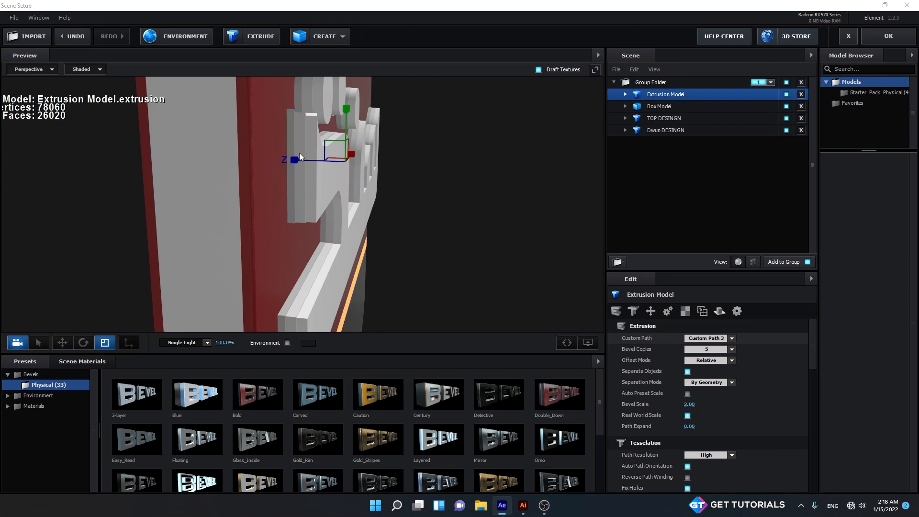
pyautogui.press('w')
pyautogui.moveTo(294, 159); pyautogui.dragTo(306, 161)
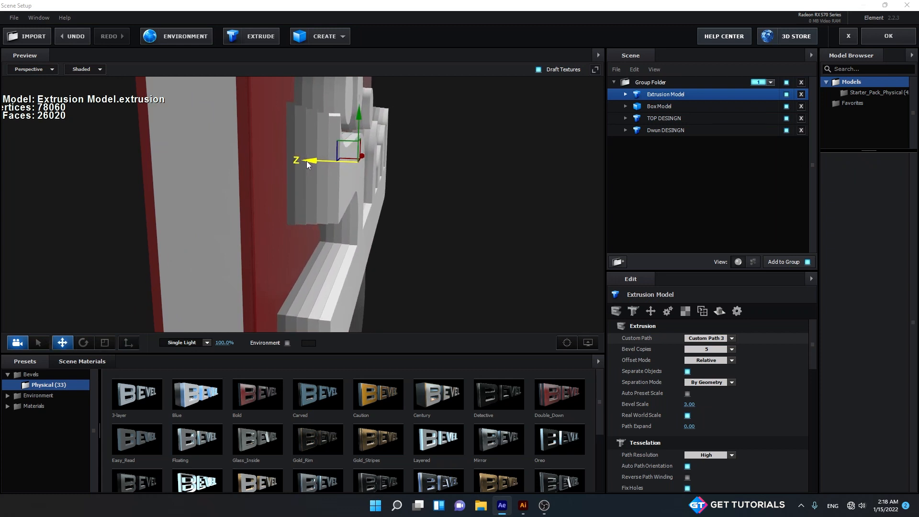
# - Apply the red Default scene material to a side layer of the lettering
pyautogui.click(103, 362)
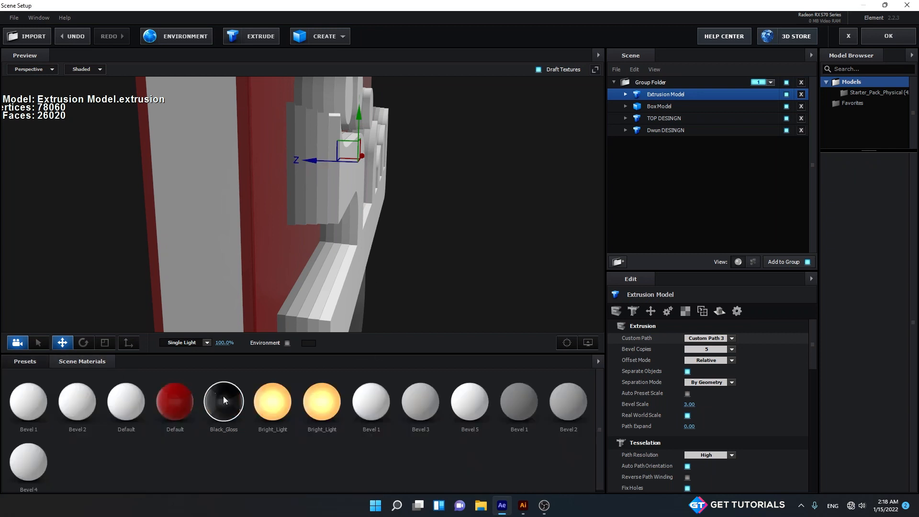
pyautogui.moveTo(178, 405); pyautogui.dragTo(304, 191)
pyautogui.moveTo(376, 190); pyautogui.dragTo(325, 177)
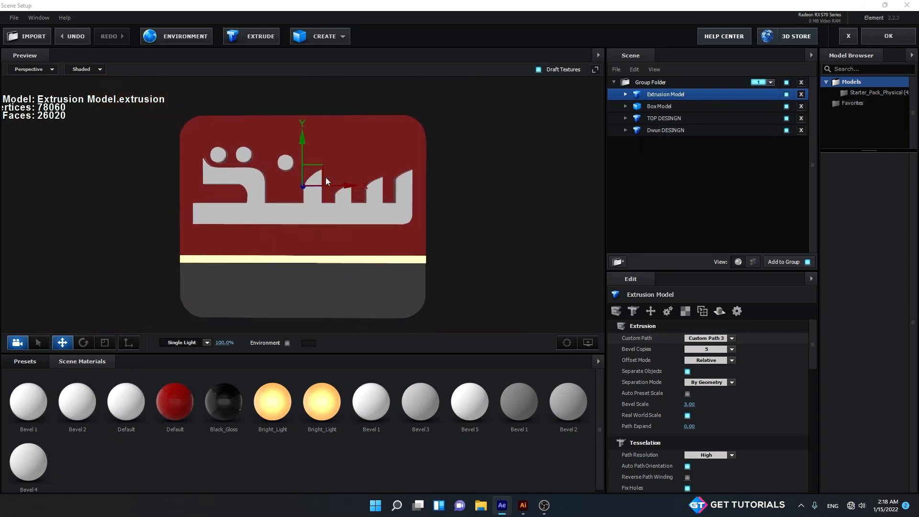
pyautogui.moveTo(392, 214)
pyautogui.mouseDown()
pyautogui.moveTo(291, 205)
pyautogui.moveTo(406, 216)
pyautogui.mouseUp()
# - Rename the lettering's extrusion model to sindh and duplicate it
pyautogui.doubleClick(683, 96)
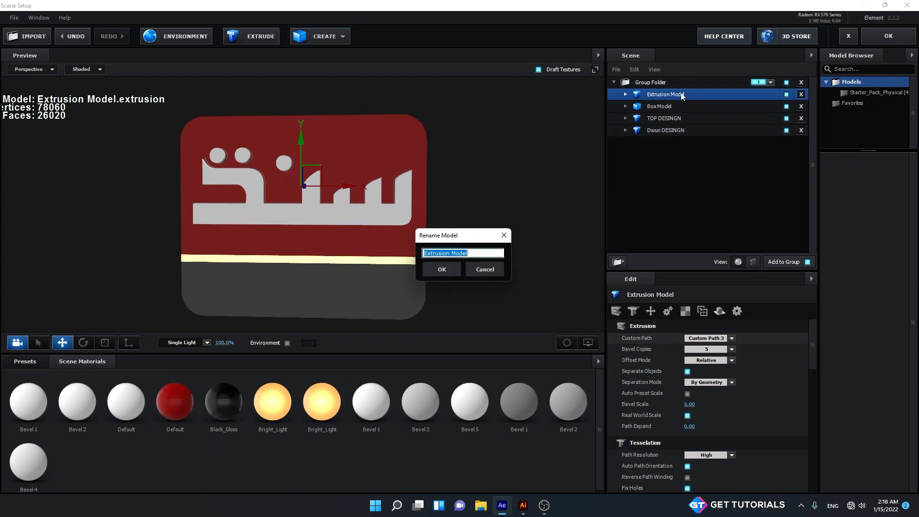
pyautogui.write('sindh')
pyautogui.press('Return')
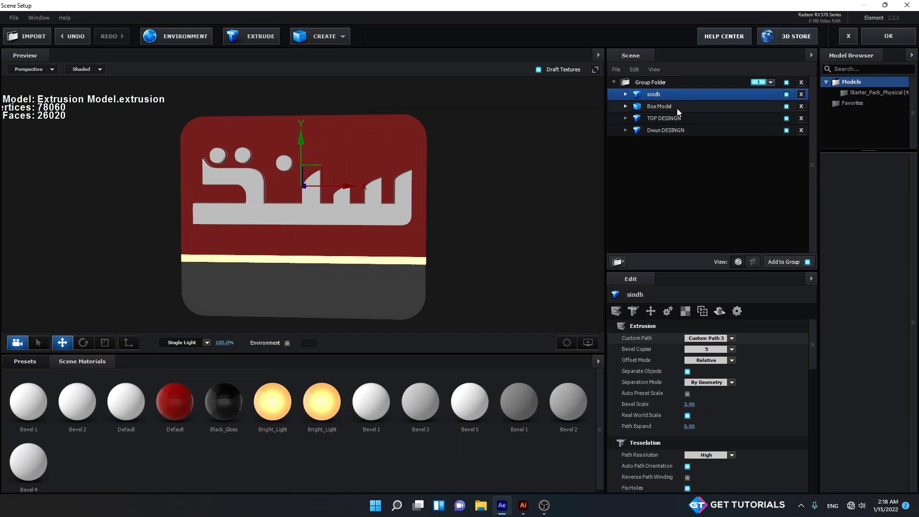
pyautogui.hotkey('ctrl', 'd')
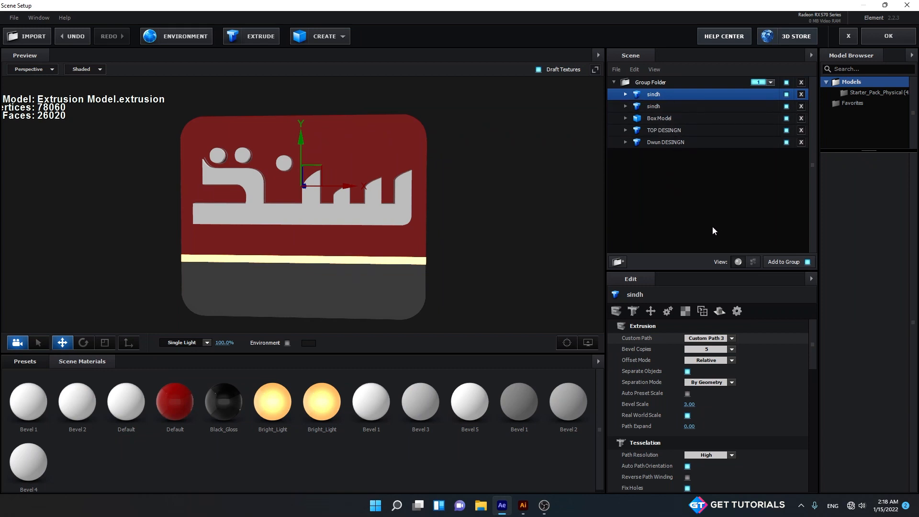
# - Rotate the duplicated sindh lettering around Y and shift it along Z onto the back of the logo, and accept the scene
pyautogui.press('e')
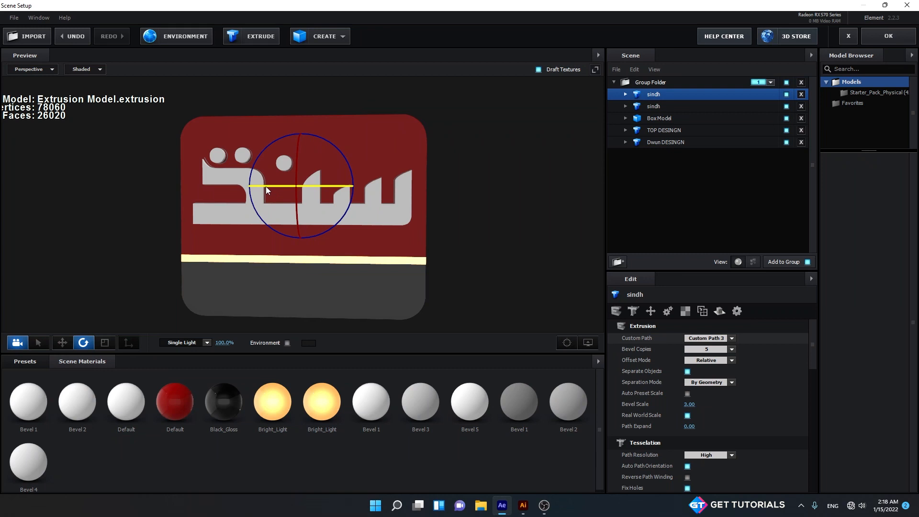
pyautogui.moveTo(265, 186); pyautogui.dragTo(370, 211)
pyautogui.press('w')
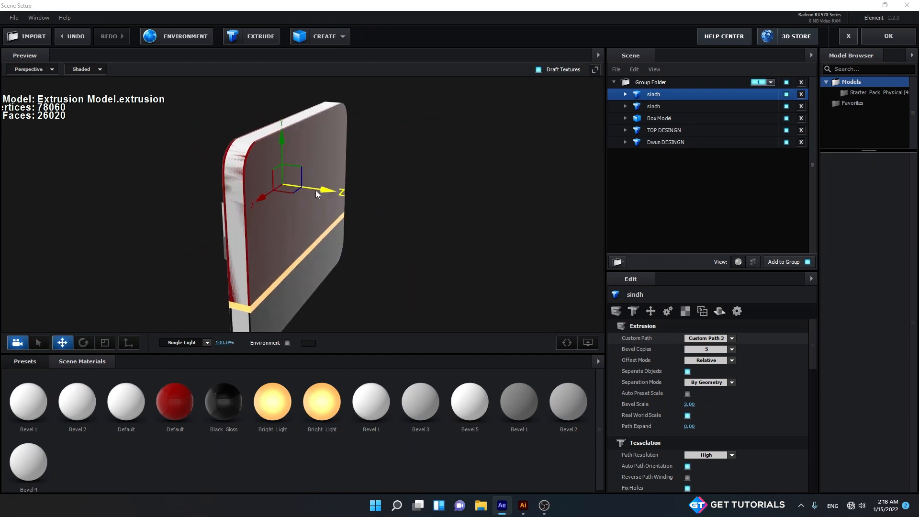
pyautogui.moveTo(326, 189); pyautogui.dragTo(358, 193)
pyautogui.moveTo(363, 196); pyautogui.dragTo(269, 202)
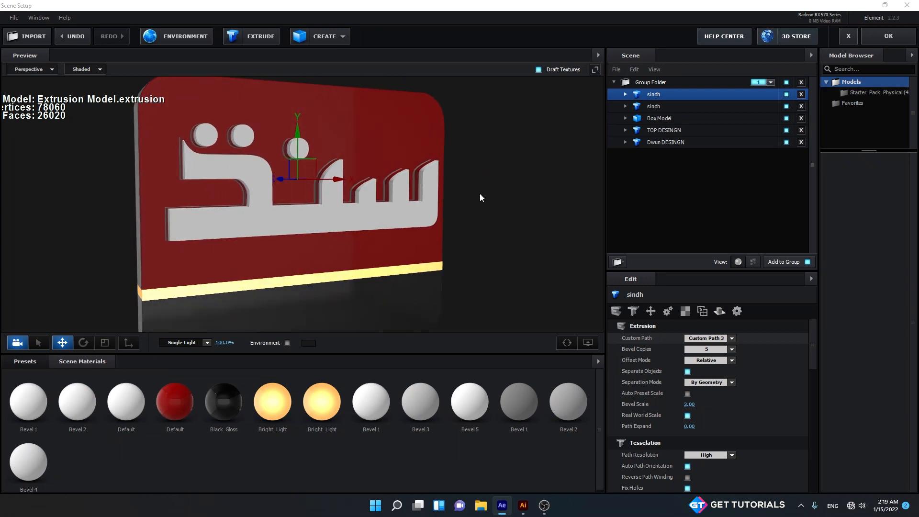
pyautogui.moveTo(380, 283); pyautogui.dragTo(301, 287)
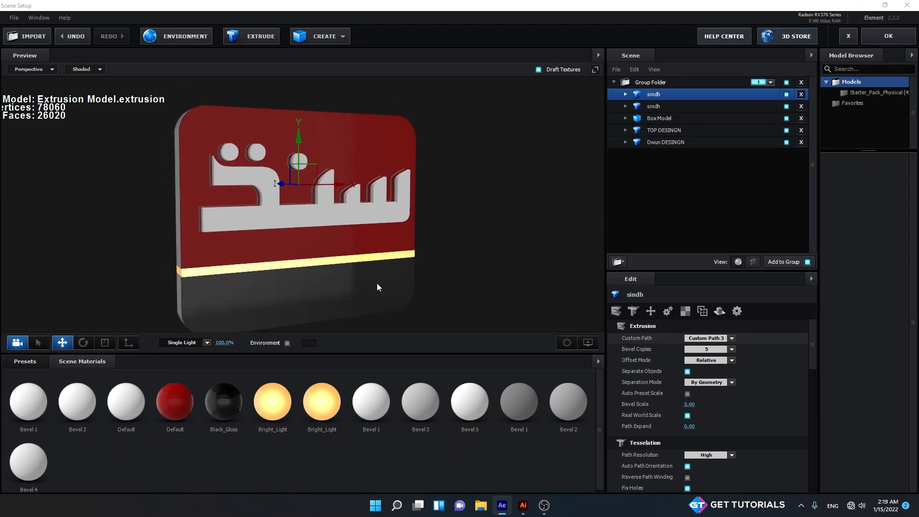
pyautogui.click(888, 36)
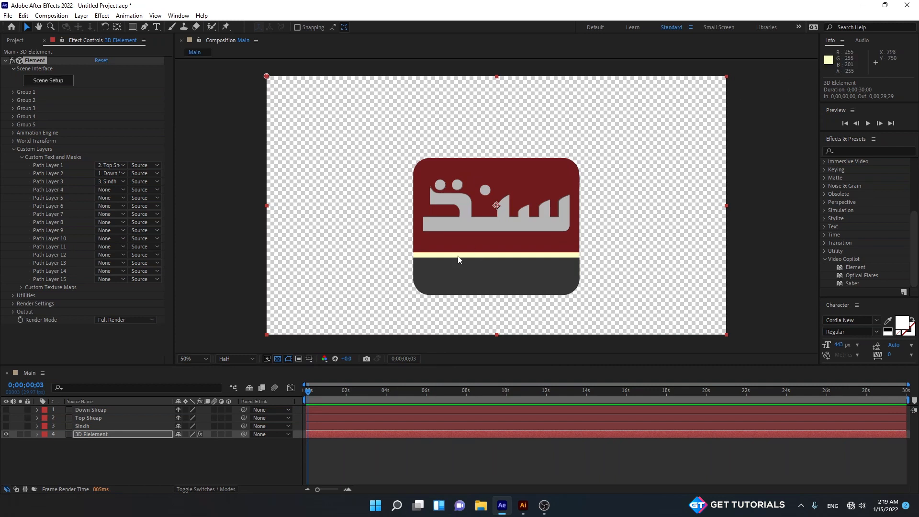
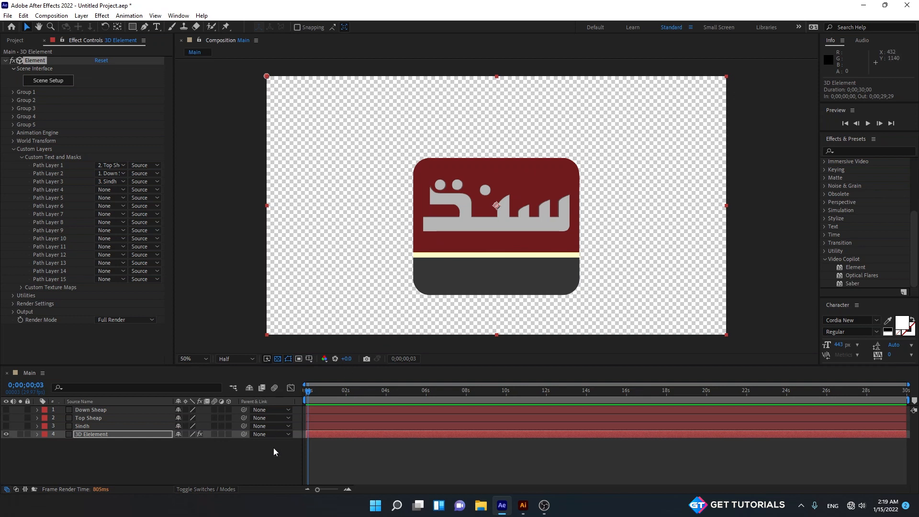
# - Create a text layer reading NEWS in the Main composition
pyautogui.rightClick(206, 474)
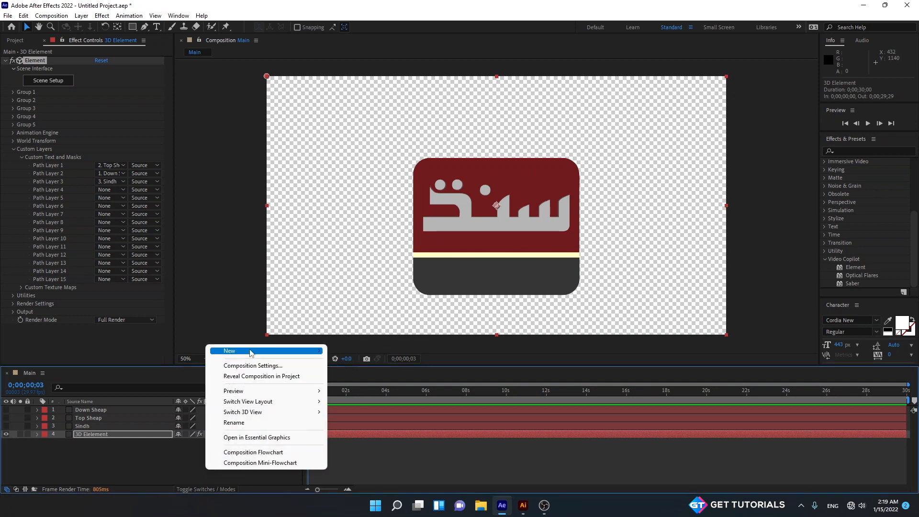
pyautogui.moveTo(252, 351)
pyautogui.click(348, 366)
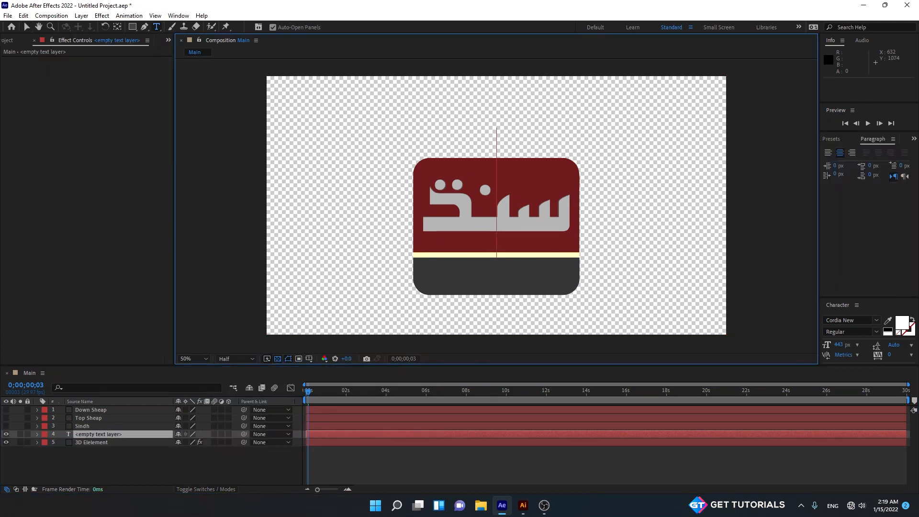
pyautogui.write('NEWS')
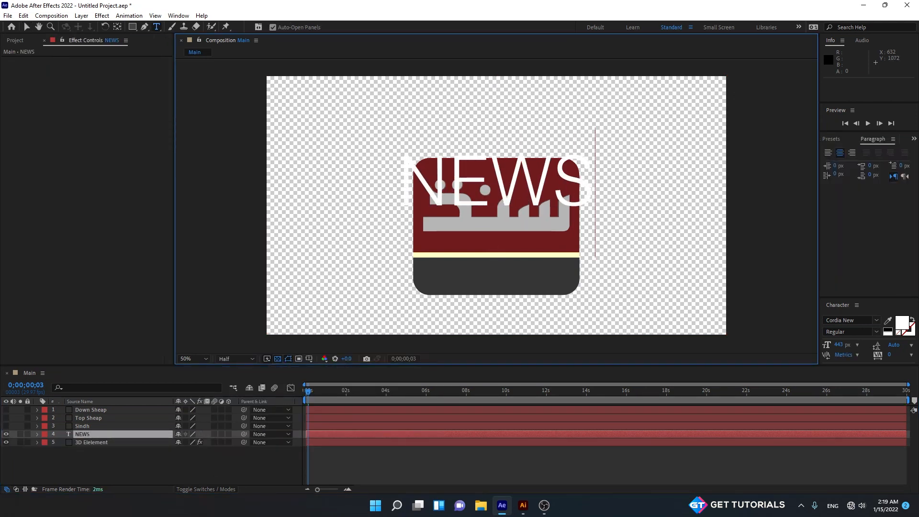
# - Set the font of the whole NEWS text to Montserrat SemiBold
pyautogui.hotkey('ctrl', 'a')
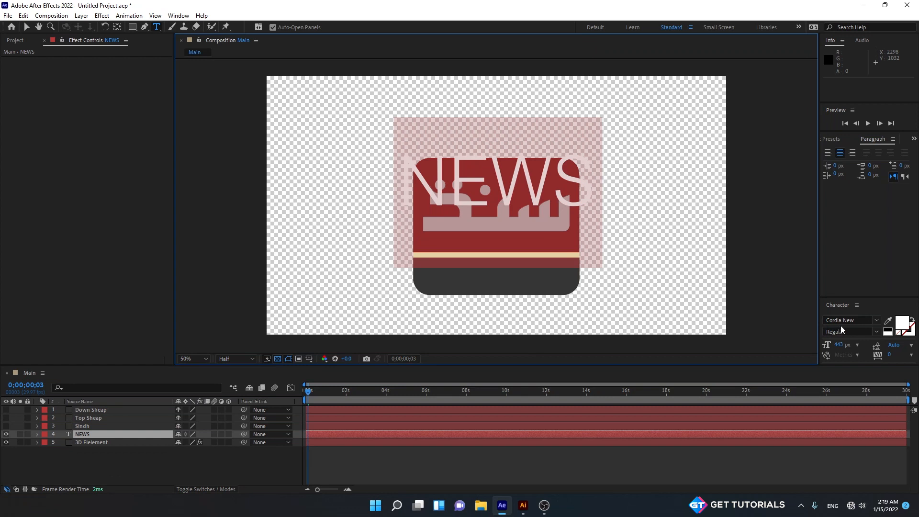
pyautogui.click(876, 320)
pyautogui.scroll(-15, 820, 264)
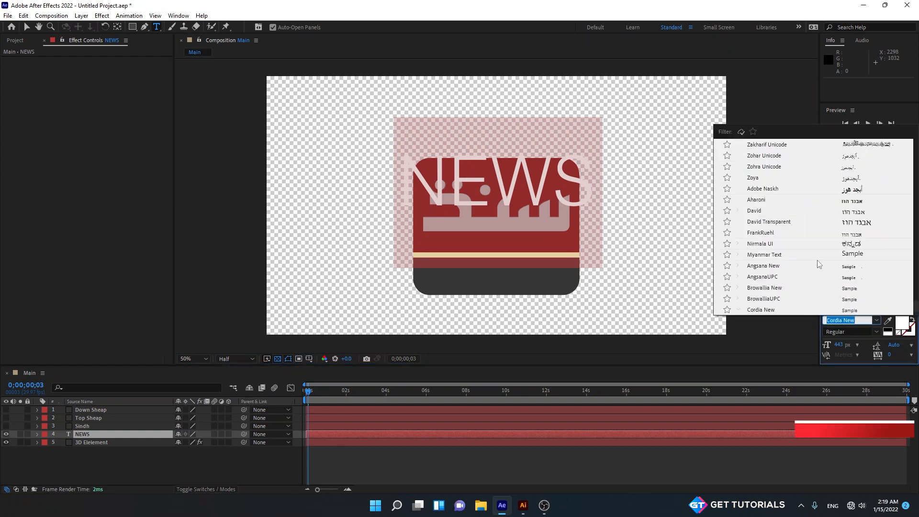
pyautogui.scroll(15, 819, 265)
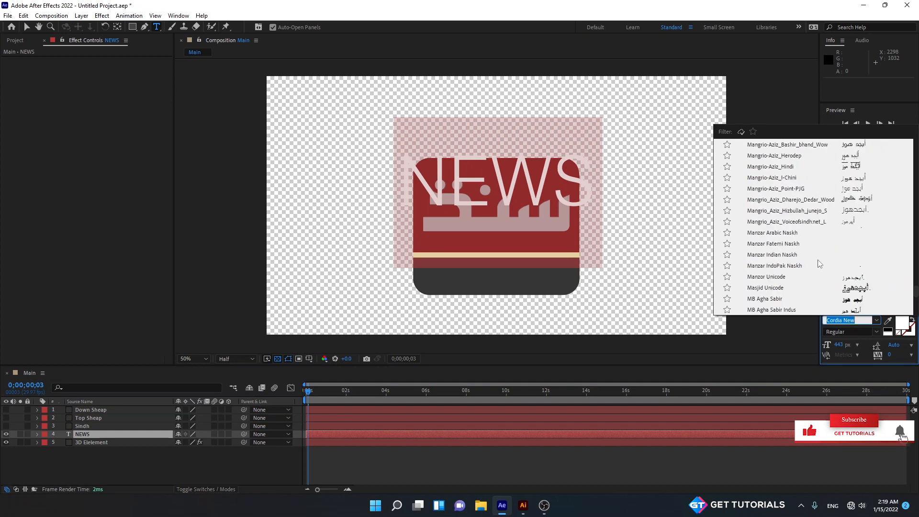
pyautogui.scroll(-20, 818, 263)
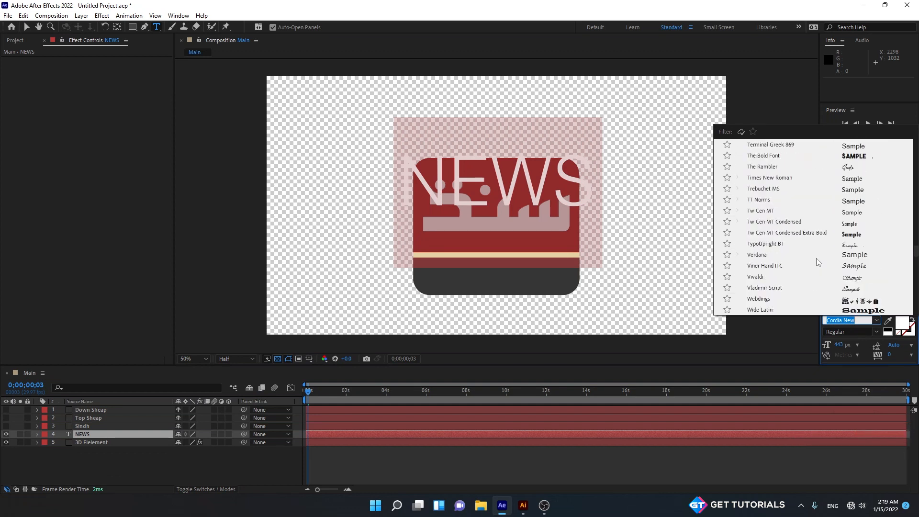
pyautogui.scroll(5, 818, 262)
pyautogui.scroll(15, 818, 263)
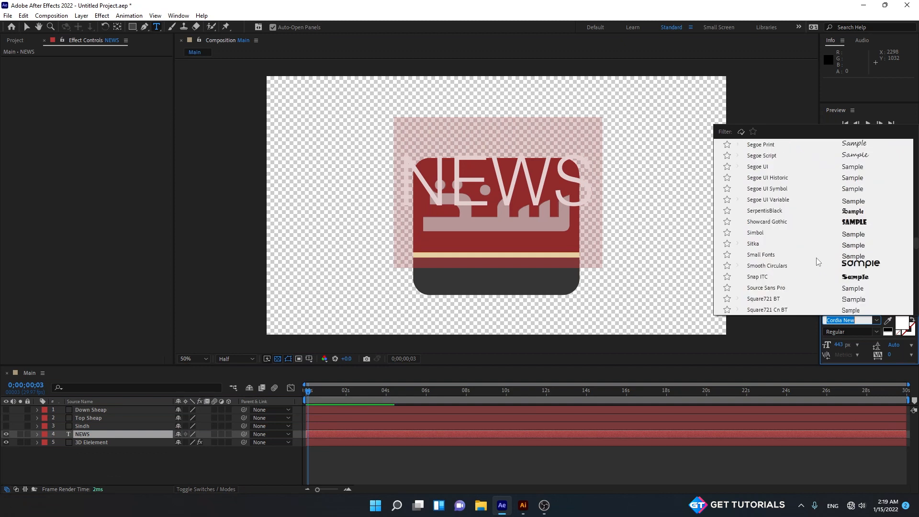
pyautogui.scroll(15, 818, 262)
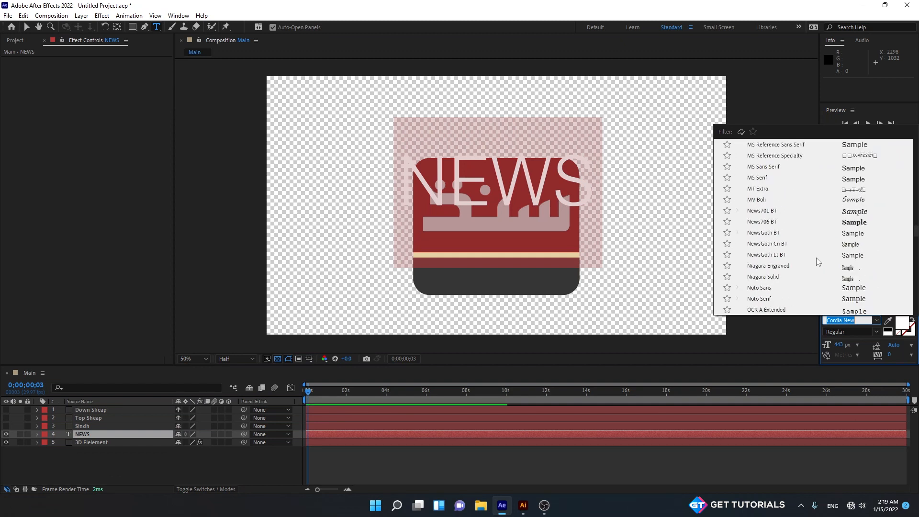
pyautogui.scroll(10, 819, 263)
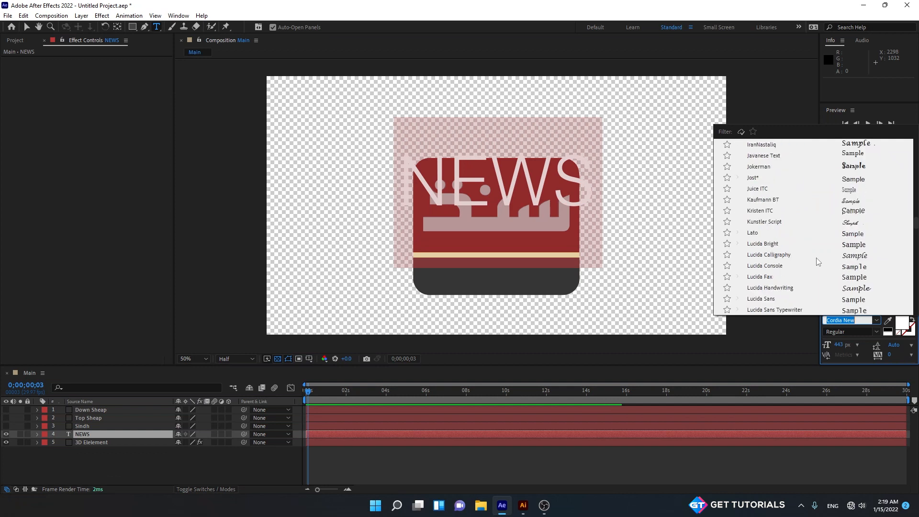
pyautogui.scroll(1, 785, 146)
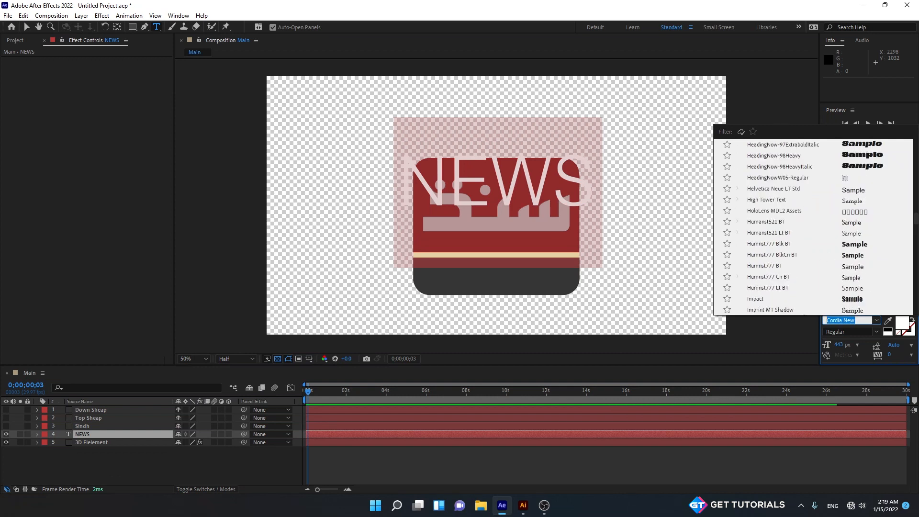
pyautogui.write('mo')
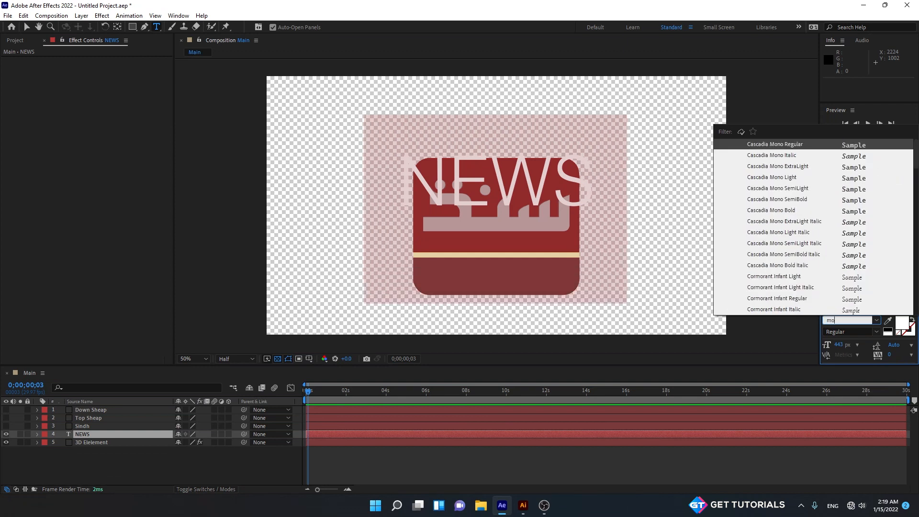
pyautogui.write('n')
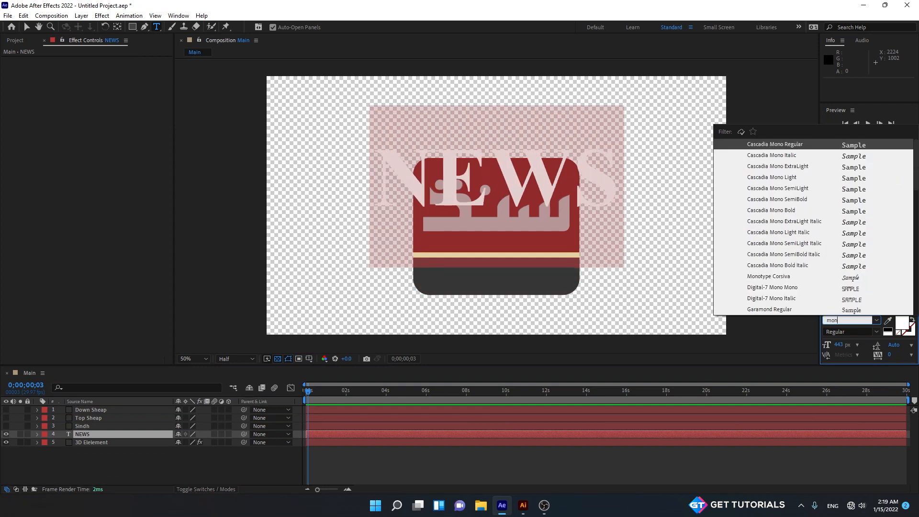
pyautogui.scroll(-2, 794, 287)
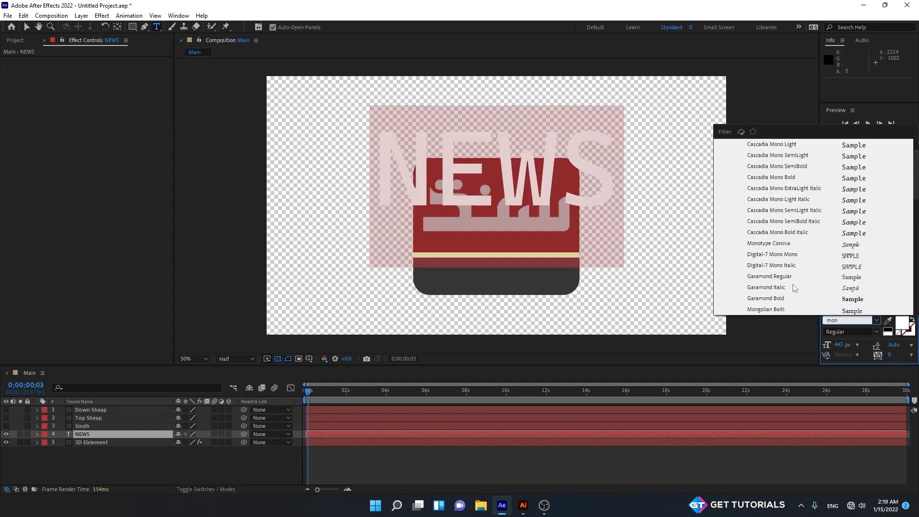
pyautogui.scroll(-3, 787, 298)
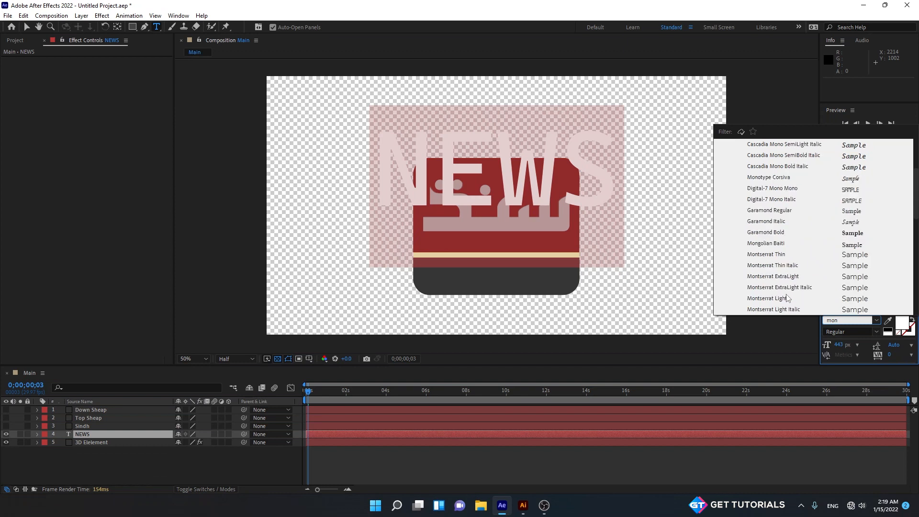
pyautogui.click(791, 300)
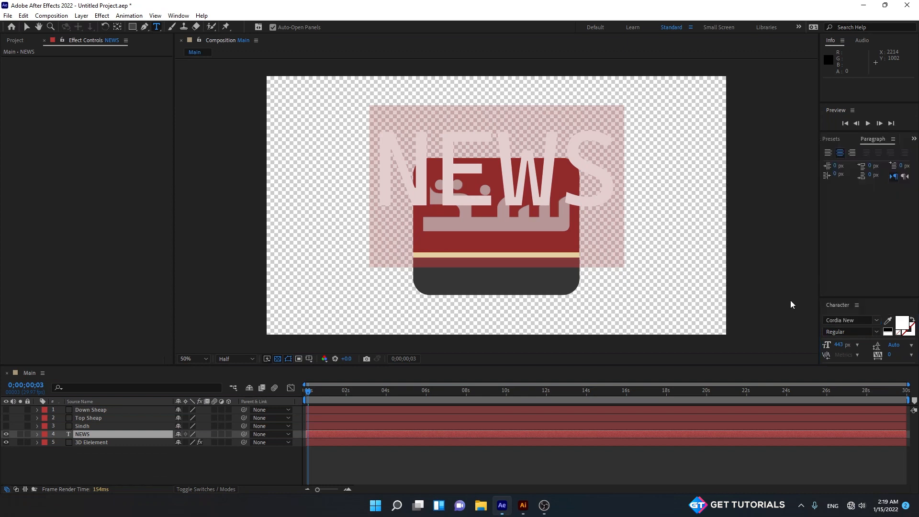
pyautogui.click(208, 455)
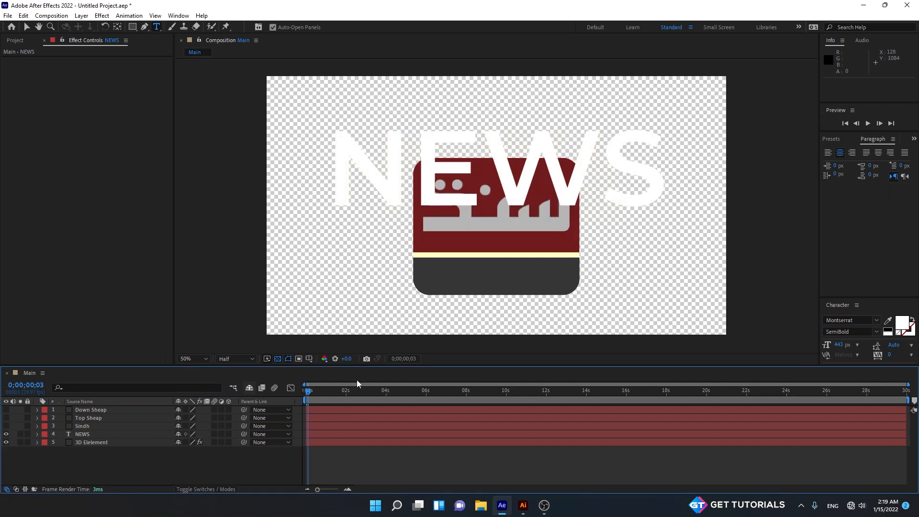
# - Duplicate the NEWS text layer, move the copy down about 390 px and change its text to HD
pyautogui.click(7, 434)
pyautogui.click(82, 435)
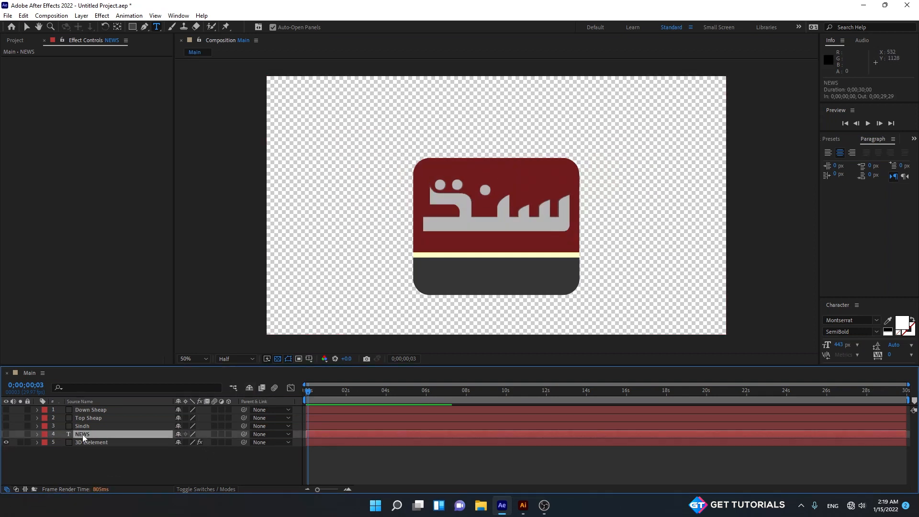
pyautogui.click(6, 434)
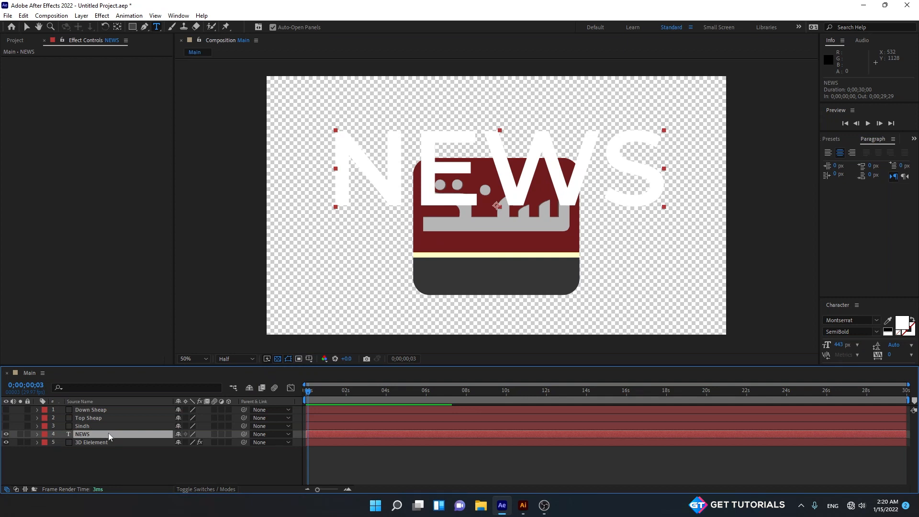
pyautogui.hotkey('ctrl', 'd')
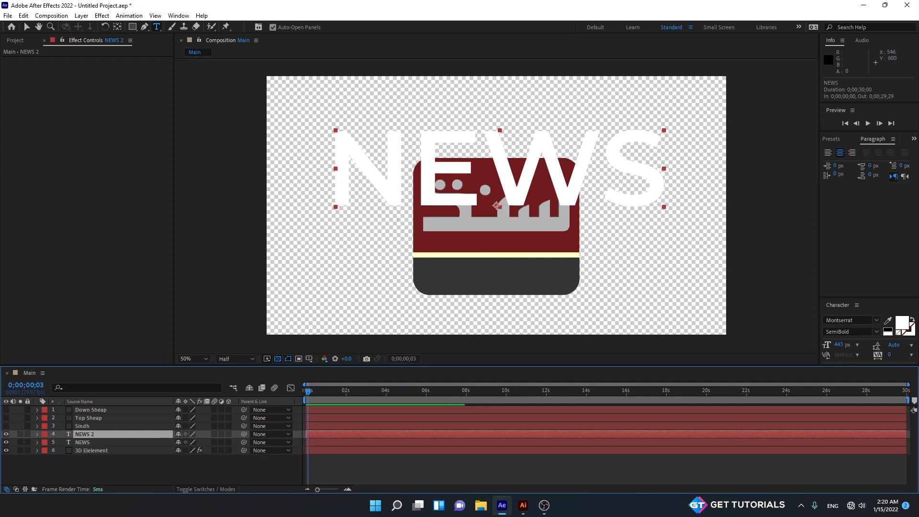
pyautogui.moveTo(397, 204); pyautogui.dragTo(393, 296)
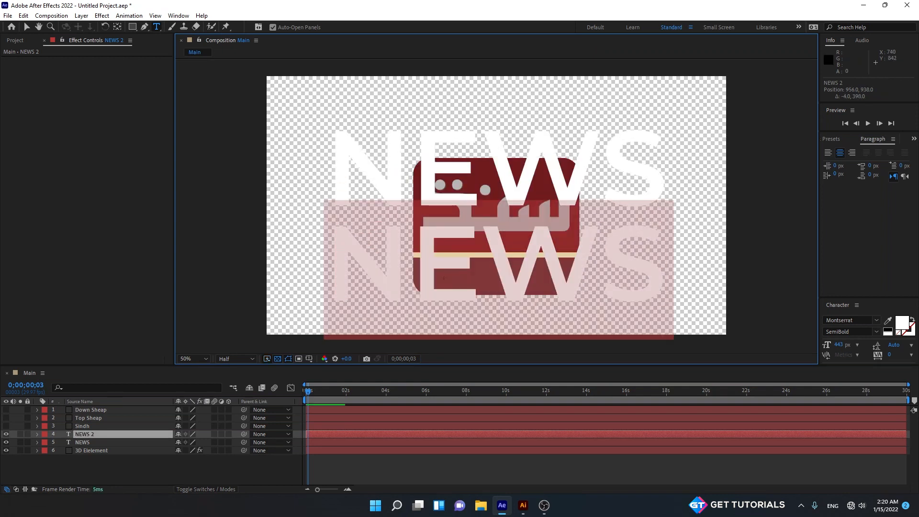
pyautogui.write('HD')
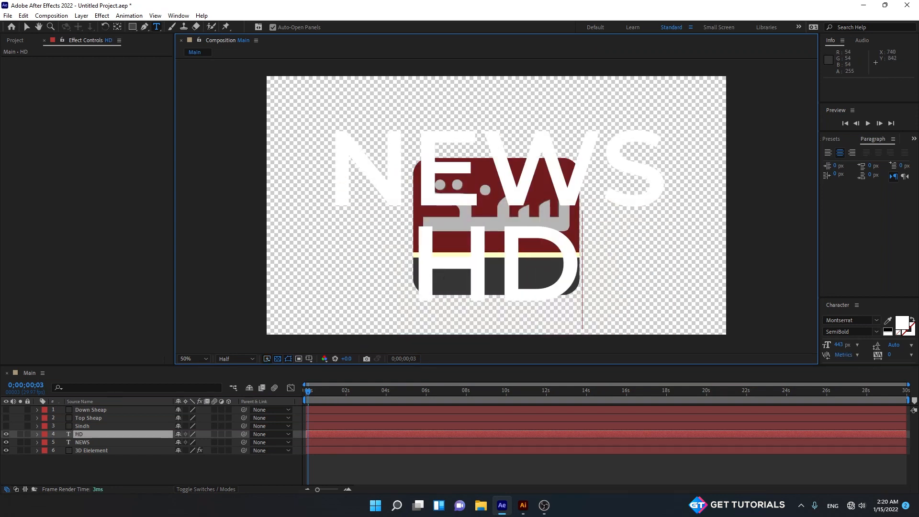
# - Hide the HD and NEWS layers, and assign NEWS to Path Layer 4 and HD to Path Layer 5 of the Element effect
pyautogui.click(6, 434)
pyautogui.click(6, 442)
pyautogui.click(95, 451)
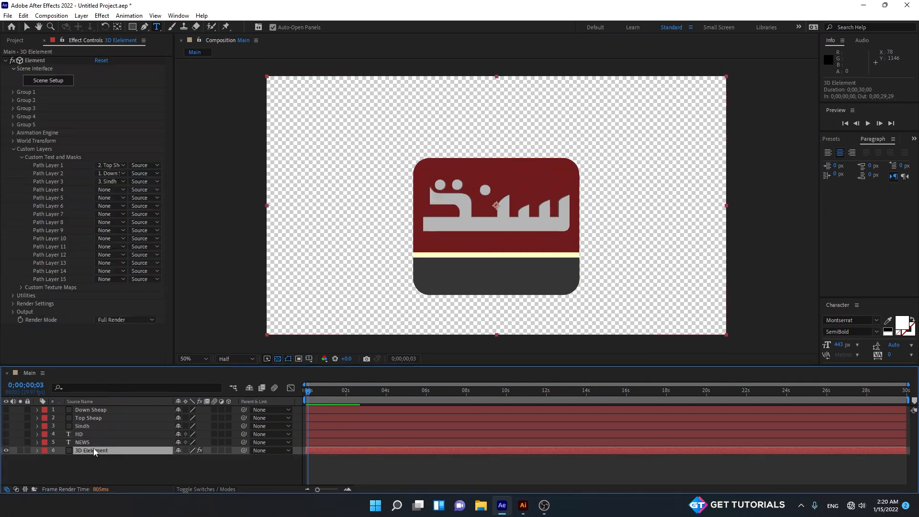
pyautogui.click(121, 475)
pyautogui.click(124, 450)
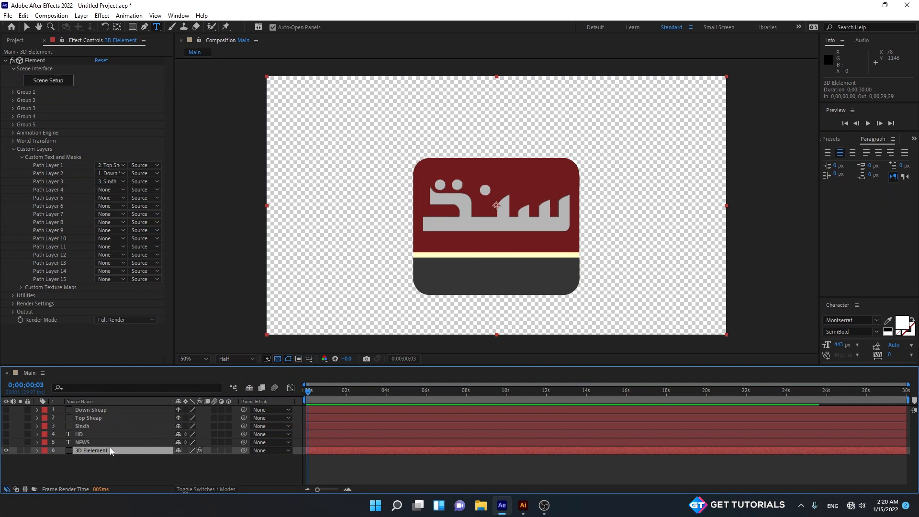
pyautogui.click(110, 190)
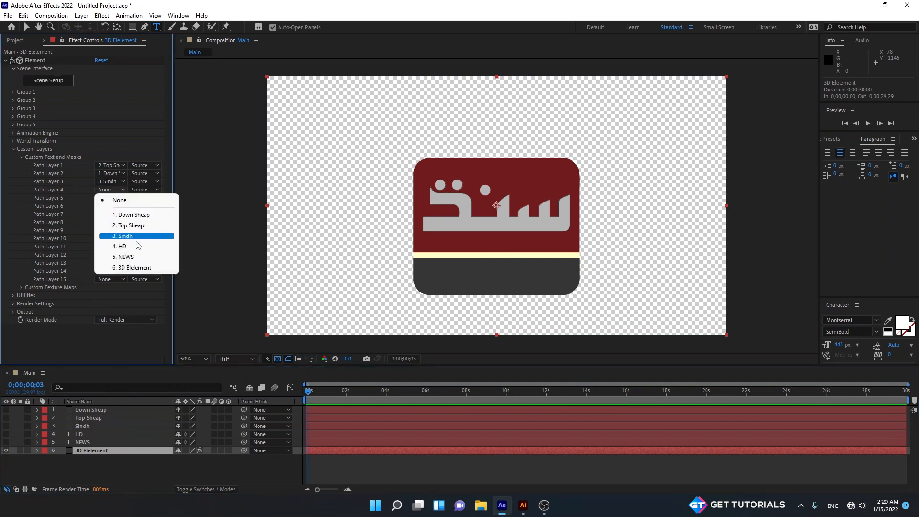
pyautogui.click(137, 258)
pyautogui.click(119, 199)
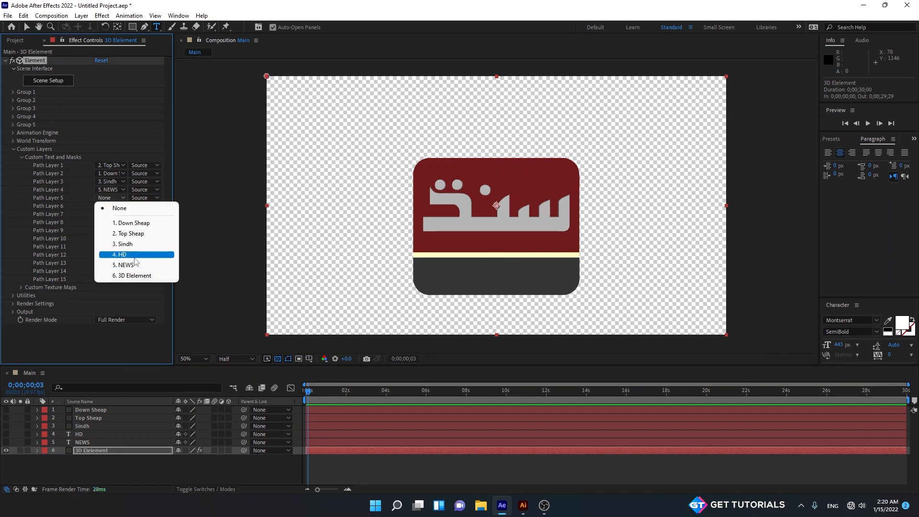
pyautogui.click(104, 256)
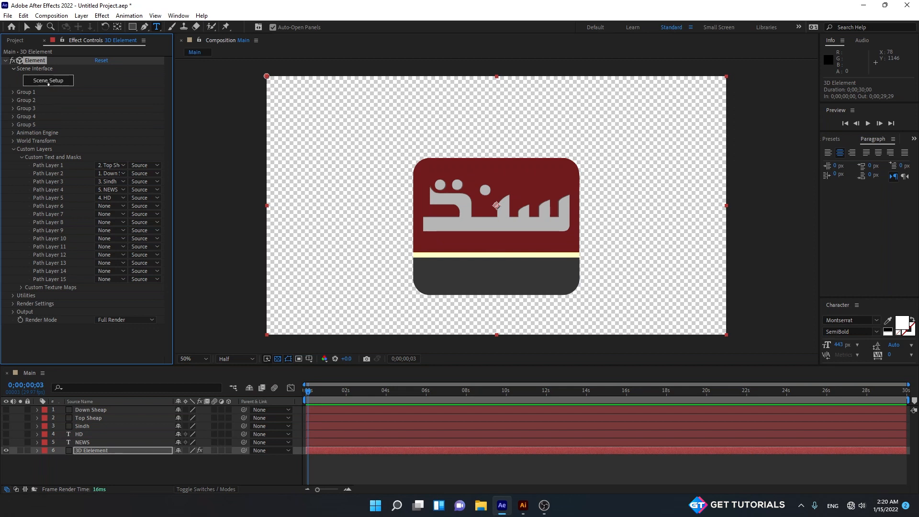
# - Add a new extrusion model to the Element scene
pyautogui.click(48, 81)
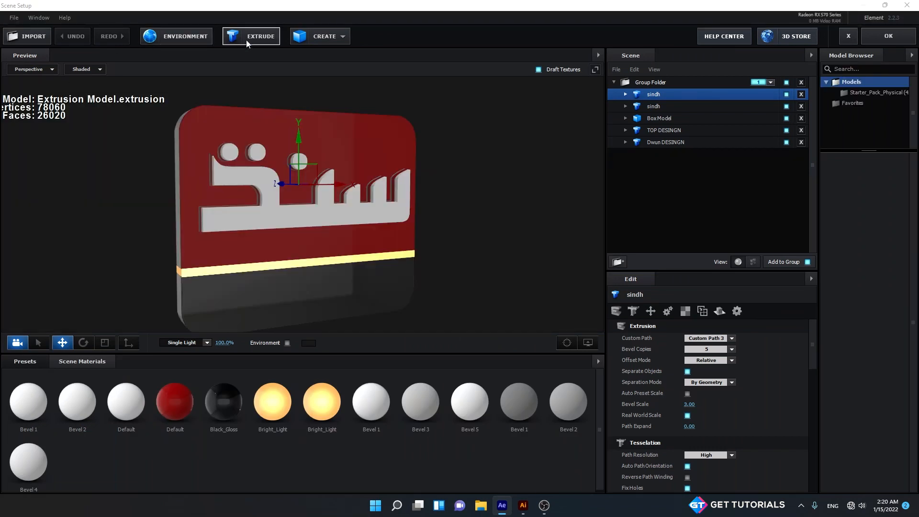
pyautogui.click(251, 42)
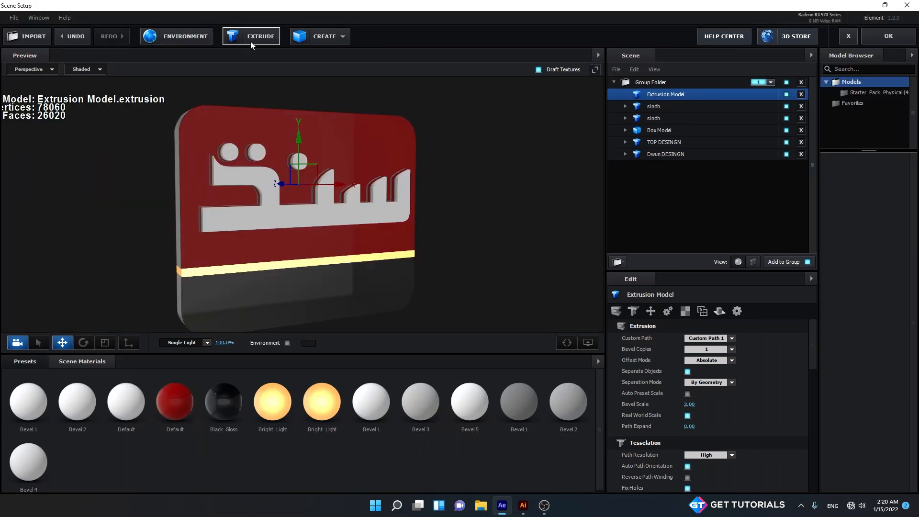
pyautogui.click(734, 339)
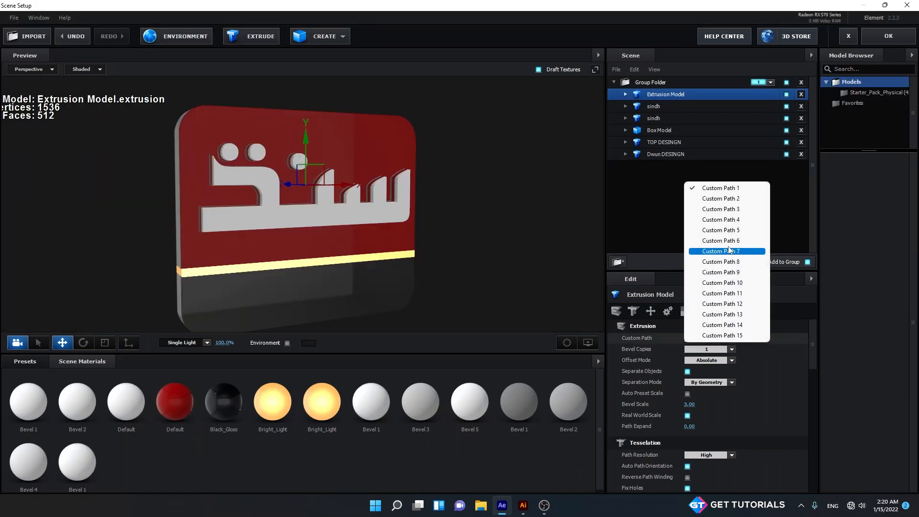
pyautogui.click(720, 219)
pyautogui.moveTo(469, 284); pyautogui.dragTo(484, 288)
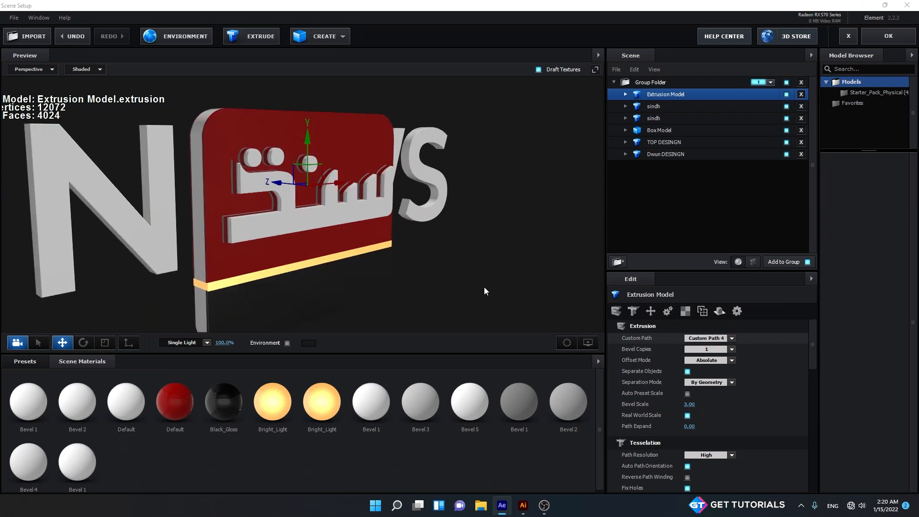
pyautogui.moveTo(275, 188); pyautogui.dragTo(341, 263)
pyautogui.press('r')
pyautogui.moveTo(306, 176); pyautogui.dragTo(342, 267)
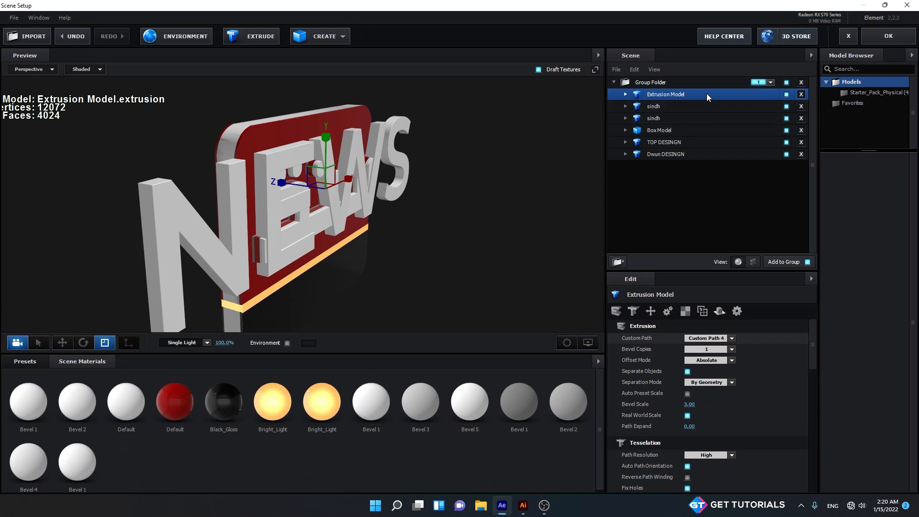
pyautogui.press('Delete')
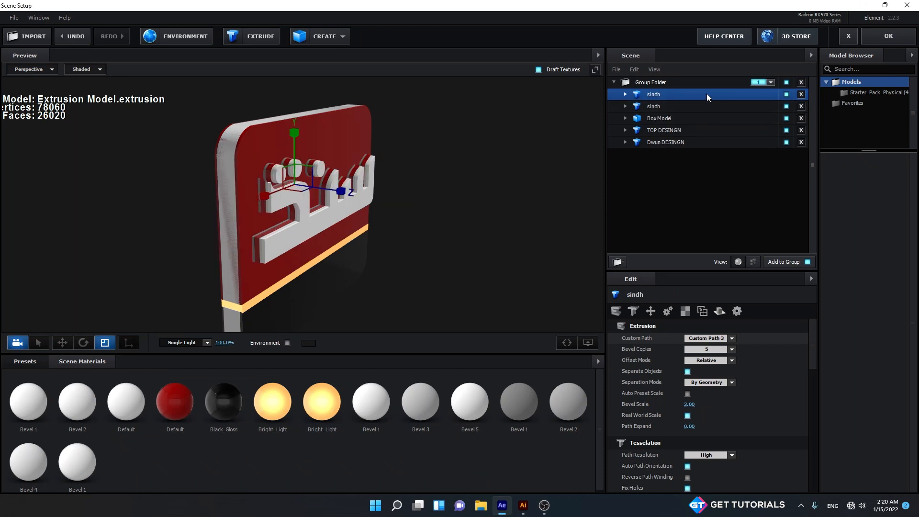
# - Duplicate the first sindh model and move the copy straight down over the black lower panel
pyautogui.moveTo(536, 158); pyautogui.dragTo(330, 191)
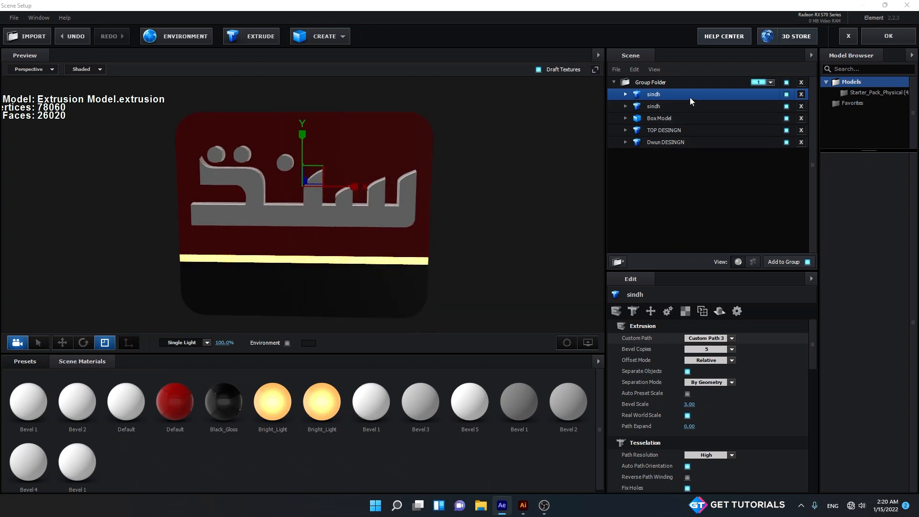
pyautogui.hotkey('ctrl', 'd')
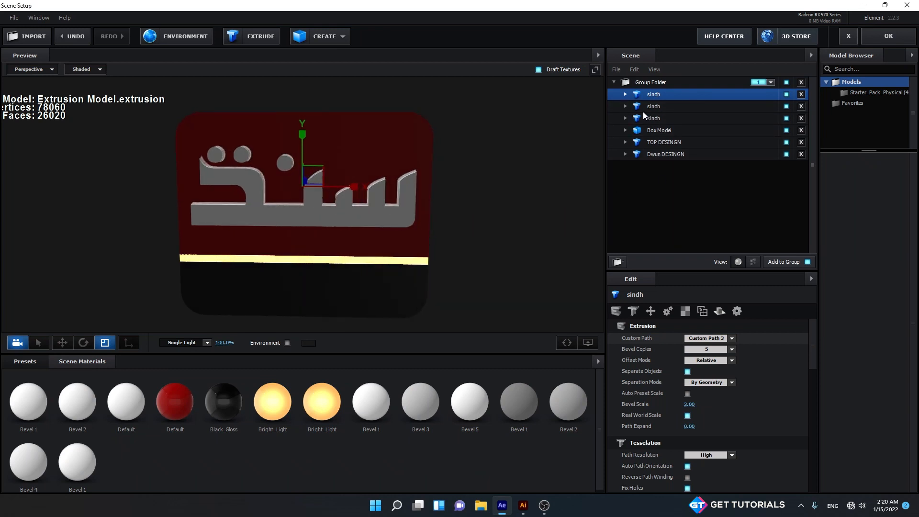
pyautogui.press('w')
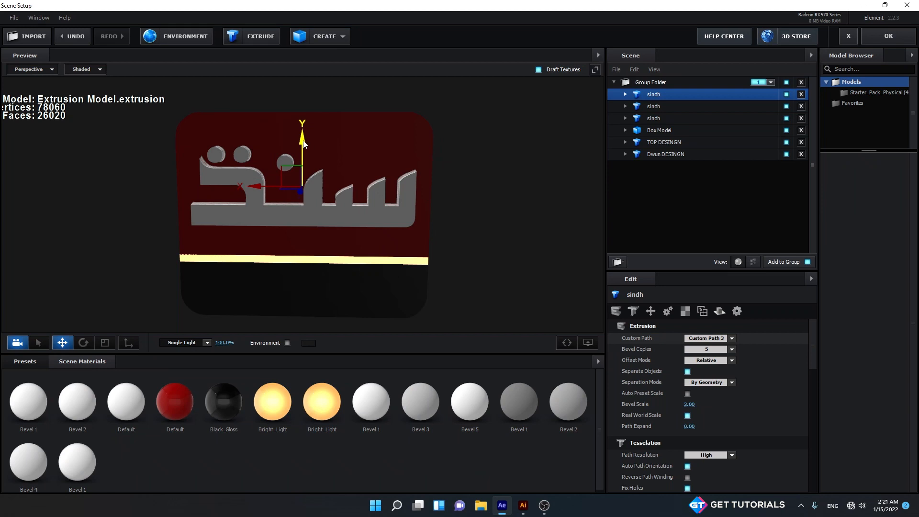
pyautogui.moveTo(304, 143); pyautogui.dragTo(305, 237)
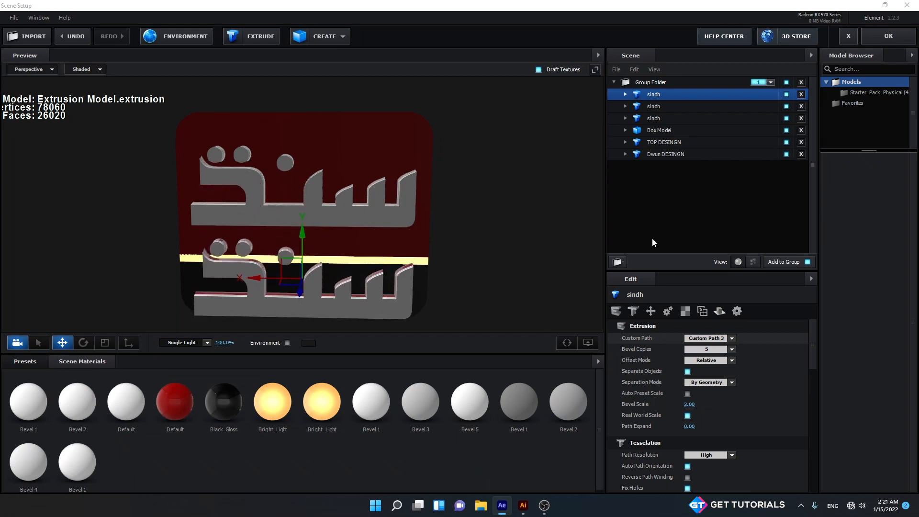
# - Switch the copied model to Custom Path 4 and shrink and lower its NEWS lettering to fit the black panel below the glowing strip
pyautogui.click(735, 337)
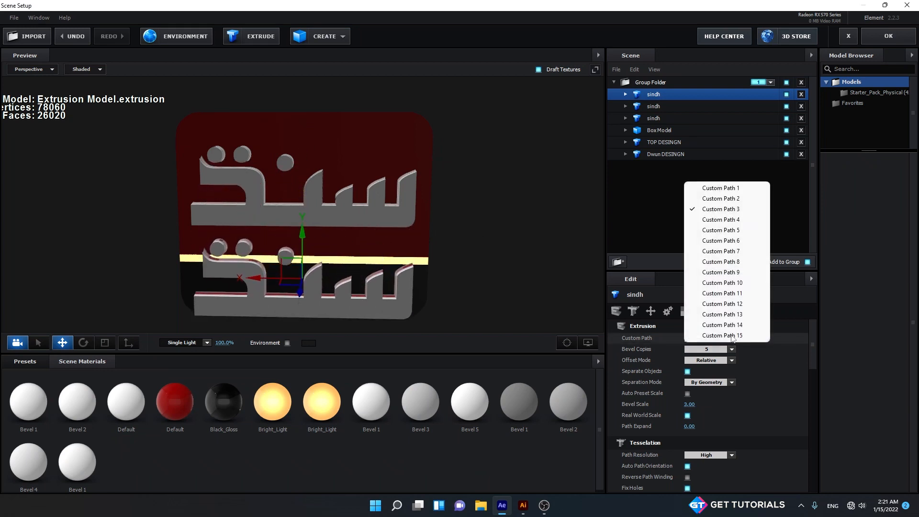
pyautogui.click(721, 219)
pyautogui.scroll(-5, 413, 251)
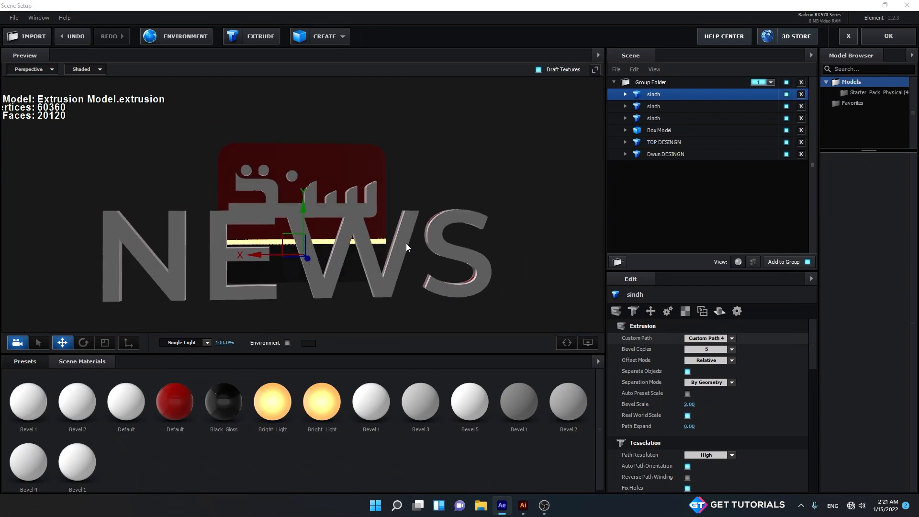
pyautogui.press('r')
pyautogui.moveTo(321, 245); pyautogui.dragTo(303, 270)
pyautogui.scroll(3, 302, 271)
pyautogui.press('w')
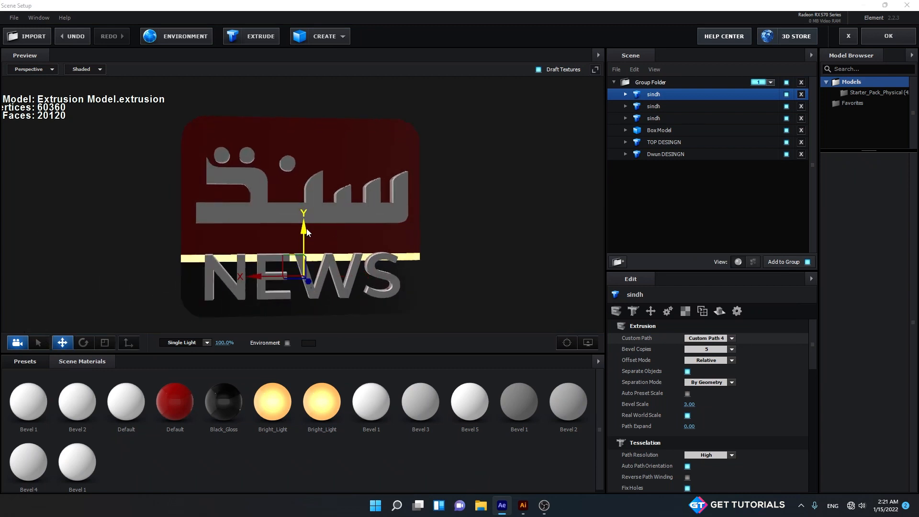
pyautogui.moveTo(304, 229); pyautogui.dragTo(304, 243)
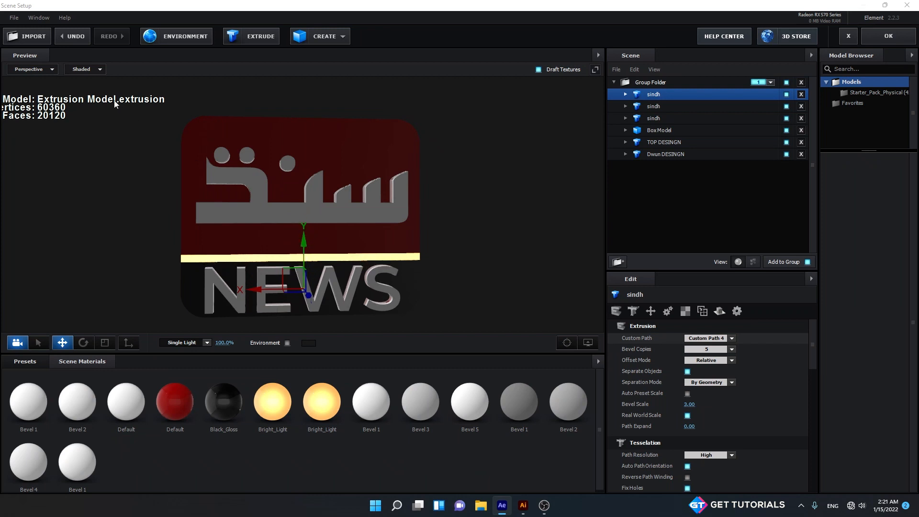
# - In the Back view, scale the NEWS lettering down further and shift it toward the left part of the black panel
pyautogui.click(38, 69)
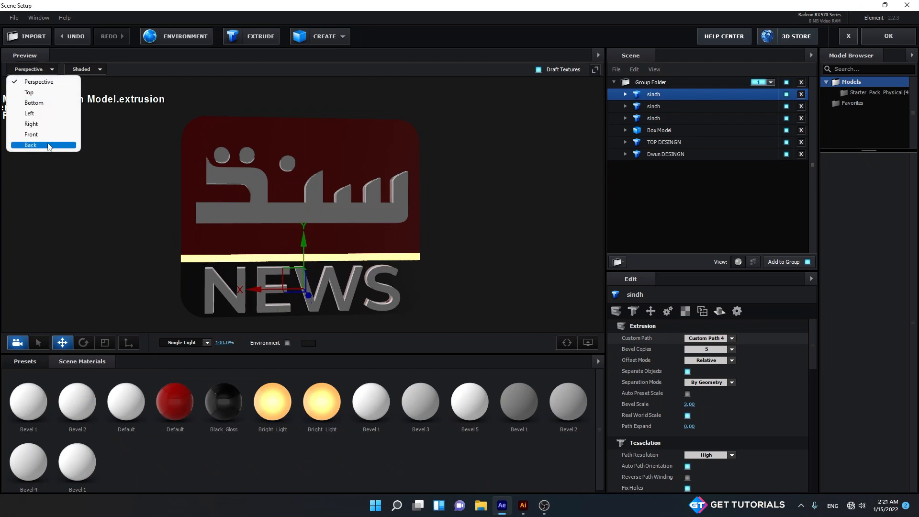
pyautogui.click(30, 145)
pyautogui.scroll(3, 307, 116)
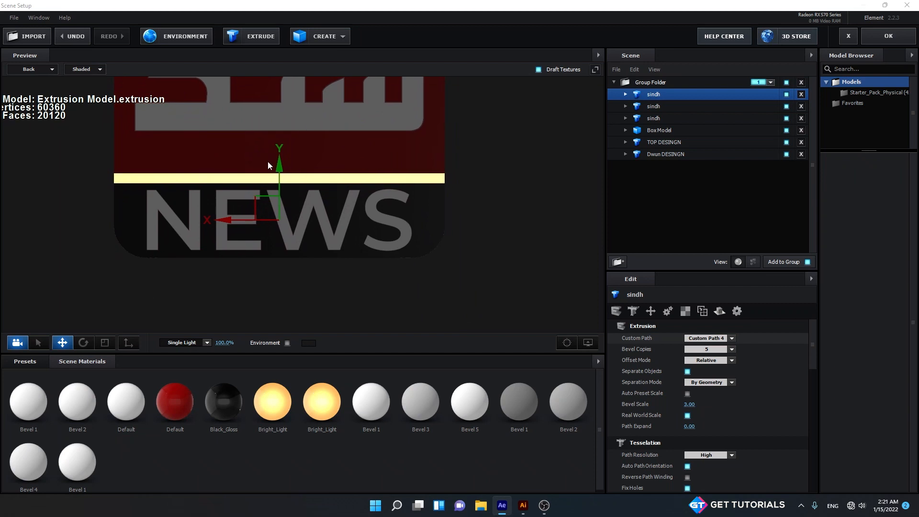
pyautogui.press('r')
pyautogui.moveTo(286, 209); pyautogui.dragTo(171, 222)
pyautogui.press('w')
pyautogui.press('r')
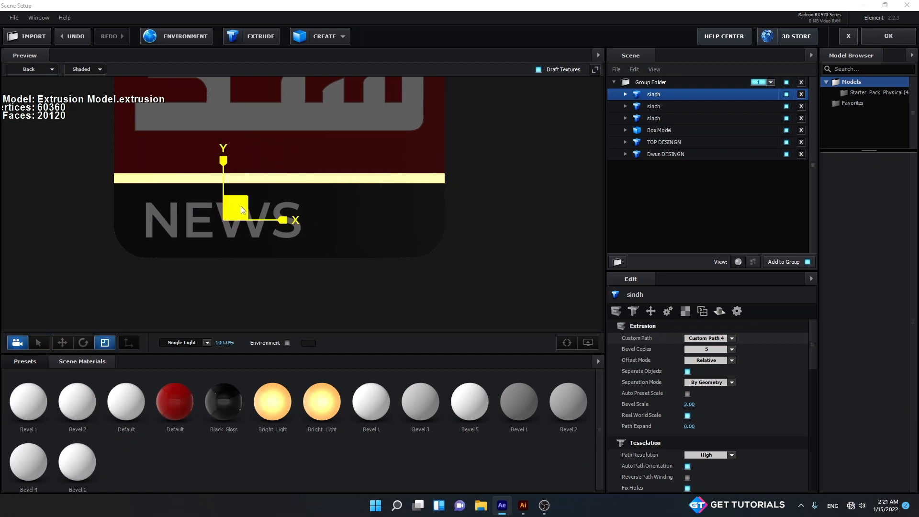
pyautogui.moveTo(240, 206); pyautogui.dragTo(263, 198)
pyautogui.press('w')
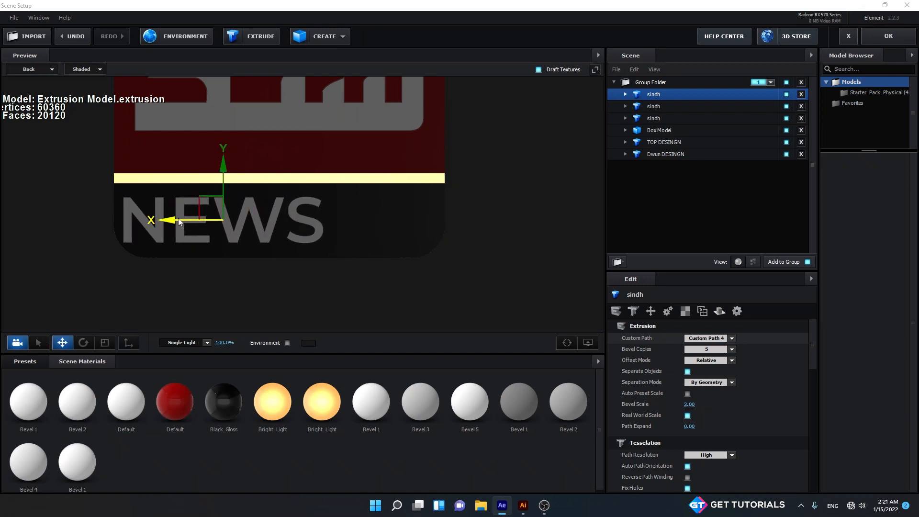
pyautogui.moveTo(178, 218); pyautogui.dragTo(201, 222)
pyautogui.press('r')
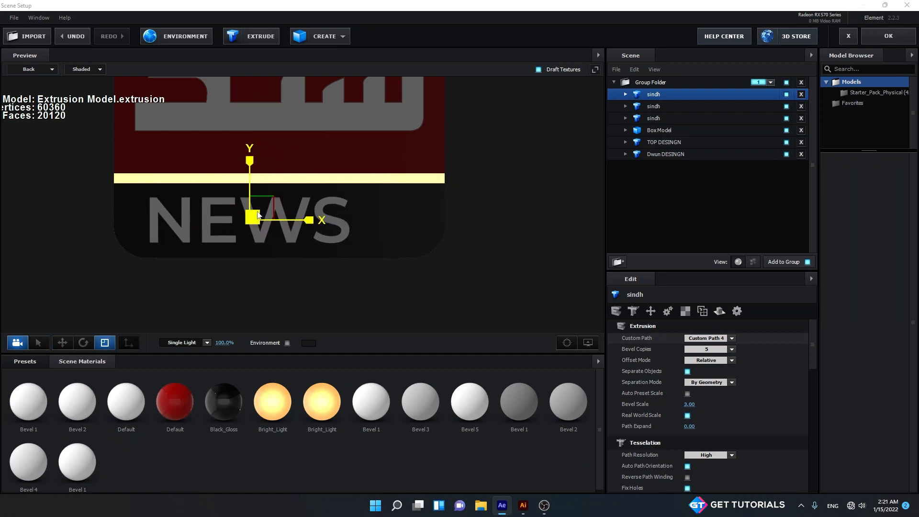
# - Enlarge the NEWS text slightly on the black lower panel and rename its model to "news"
pyautogui.moveTo(258, 218); pyautogui.dragTo(255, 196)
pyautogui.press('w')
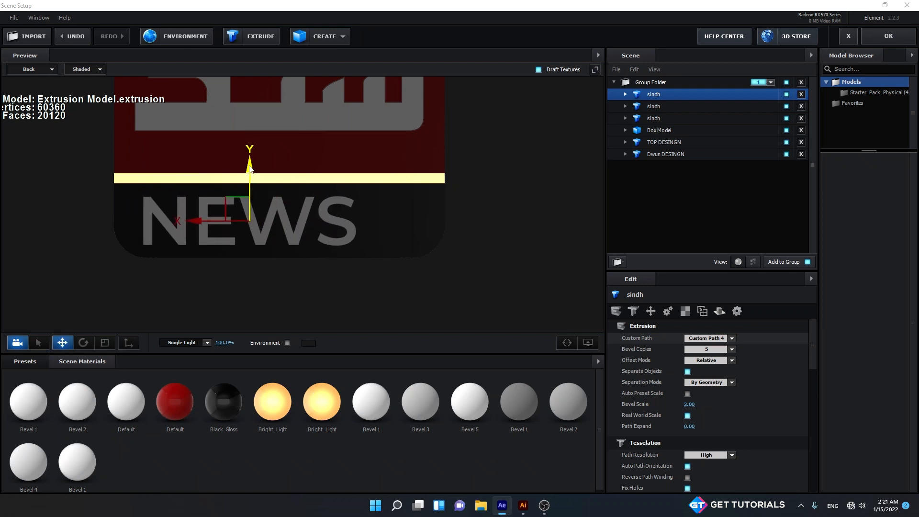
pyautogui.doubleClick(654, 94)
pyautogui.write('news')
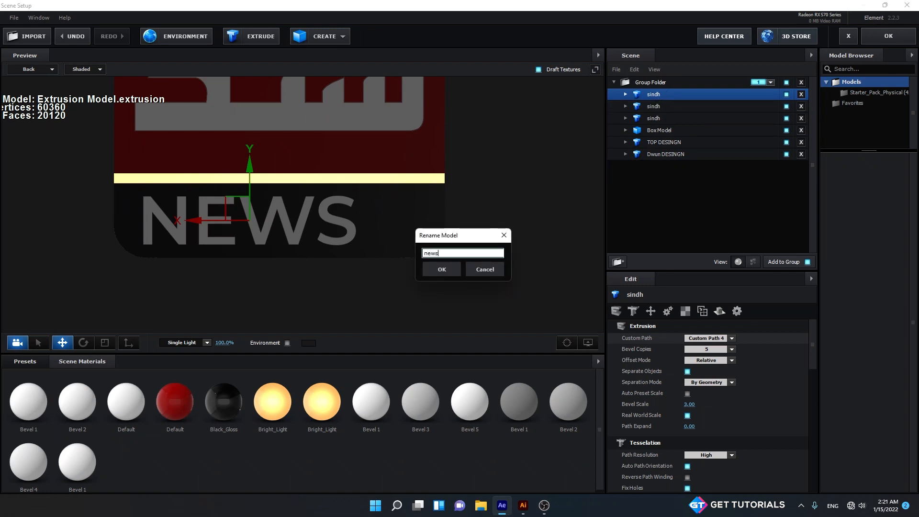
pyautogui.press('Return')
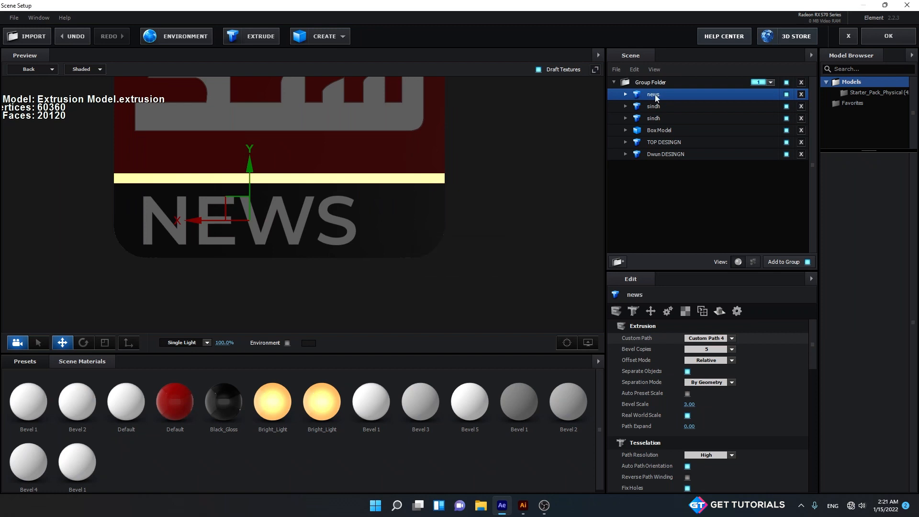
# - Duplicate the news model, shift the copy sideways along X, and set its extrusion path to Custom Path 5
pyautogui.hotkey('ctrl', 'd')
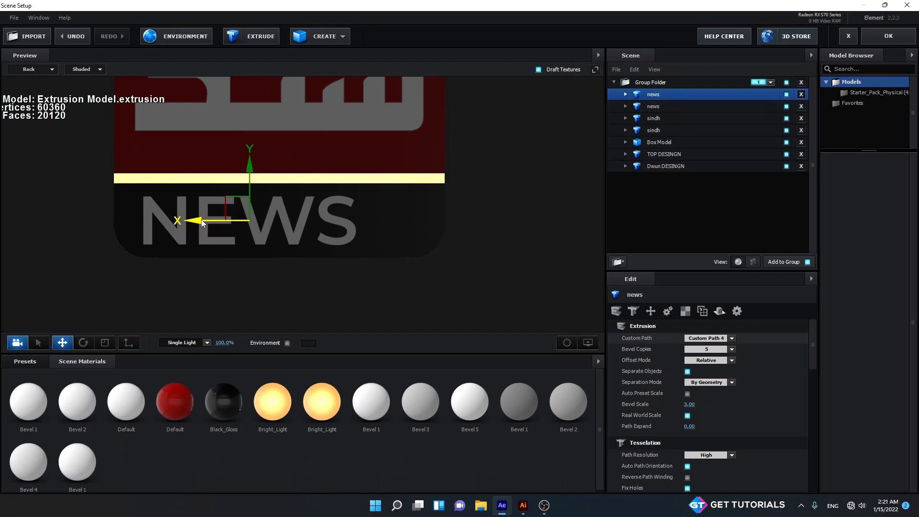
pyautogui.moveTo(201, 223); pyautogui.dragTo(266, 219)
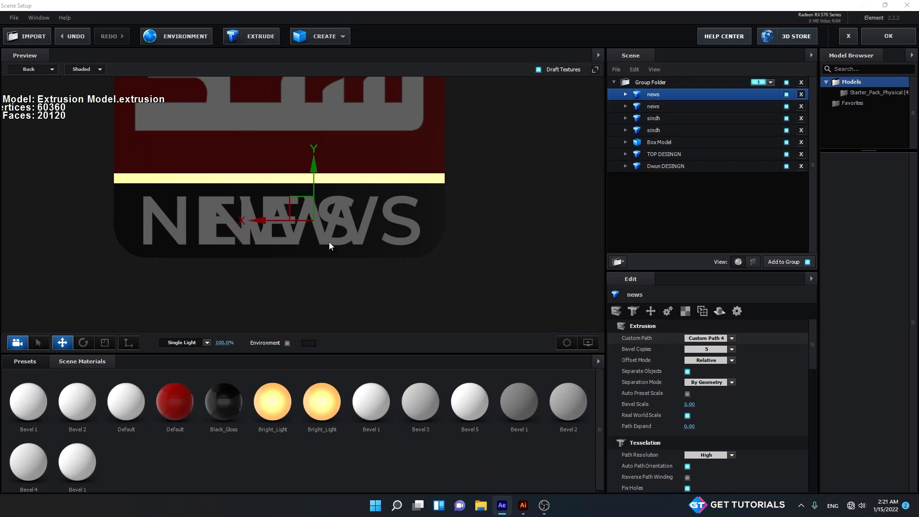
pyautogui.click(692, 341)
pyautogui.click(699, 234)
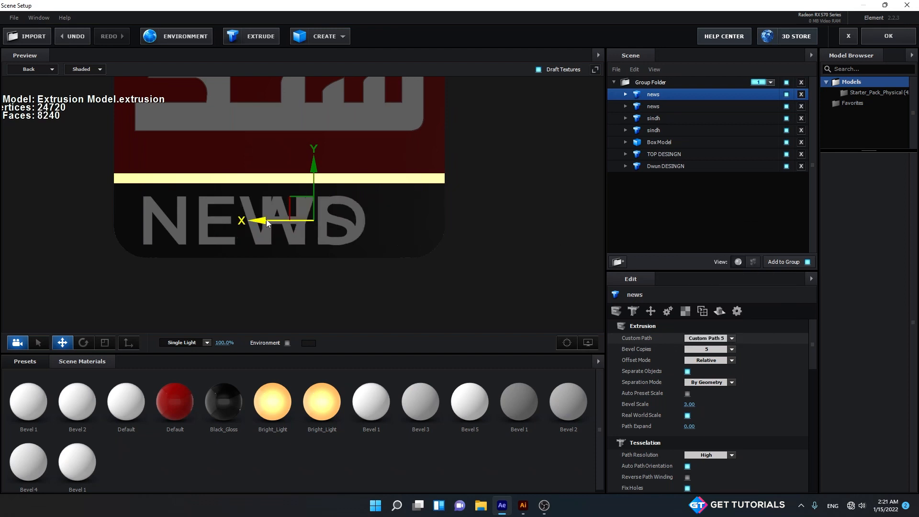
# - Scale down the HD text and place it beside the NEWS text on the black panel
pyautogui.moveTo(258, 222); pyautogui.dragTo(340, 225)
pyautogui.press('r')
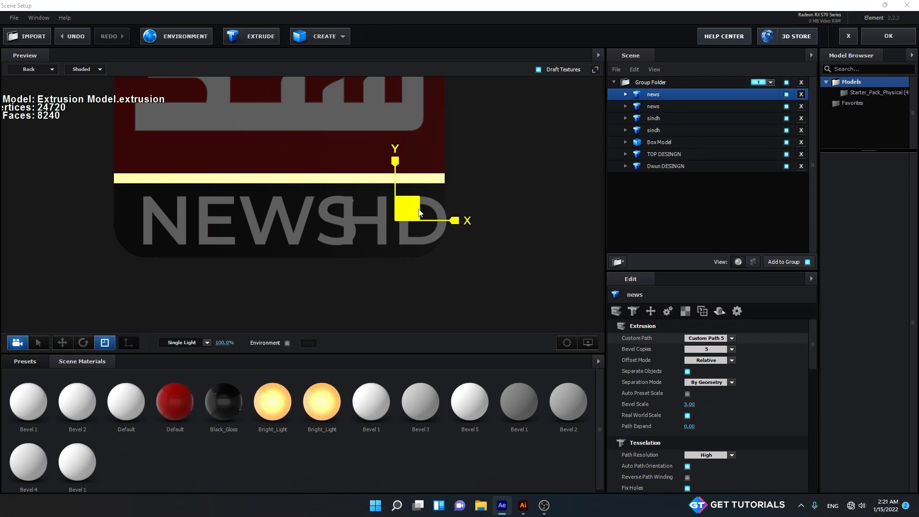
pyautogui.moveTo(416, 210); pyautogui.dragTo(418, 217)
pyautogui.press('w')
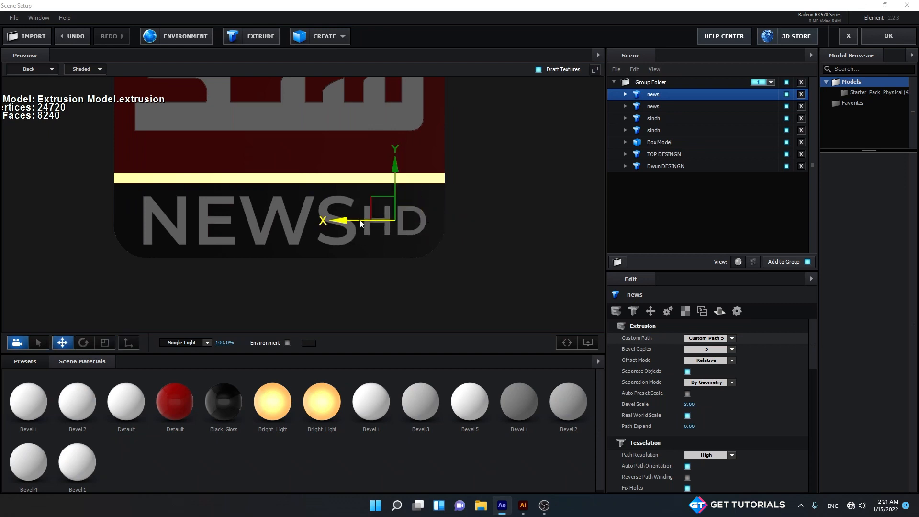
pyautogui.moveTo(346, 222); pyautogui.dragTo(351, 224)
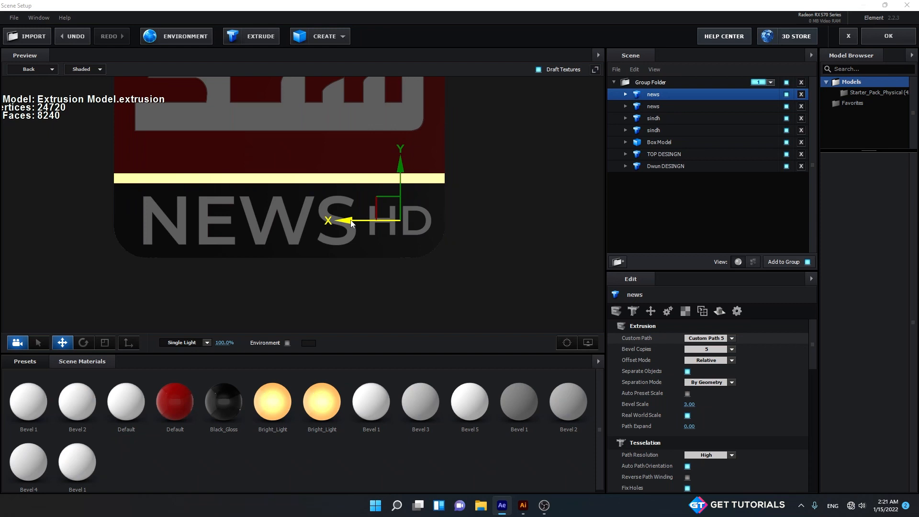
# - Create a box, move it over the HD text, and scale it uniformly to about 34.7%
pyautogui.click(313, 36)
pyautogui.click(310, 61)
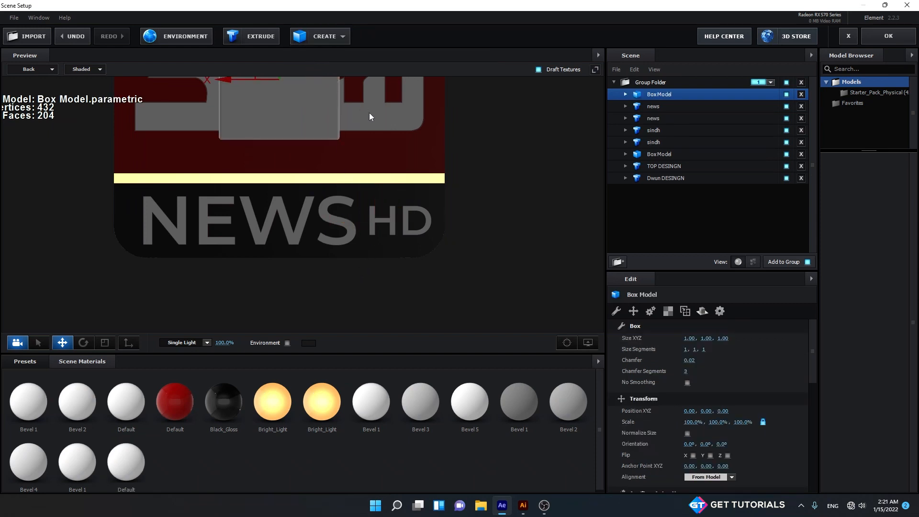
pyautogui.moveTo(312, 117); pyautogui.dragTo(309, 178)
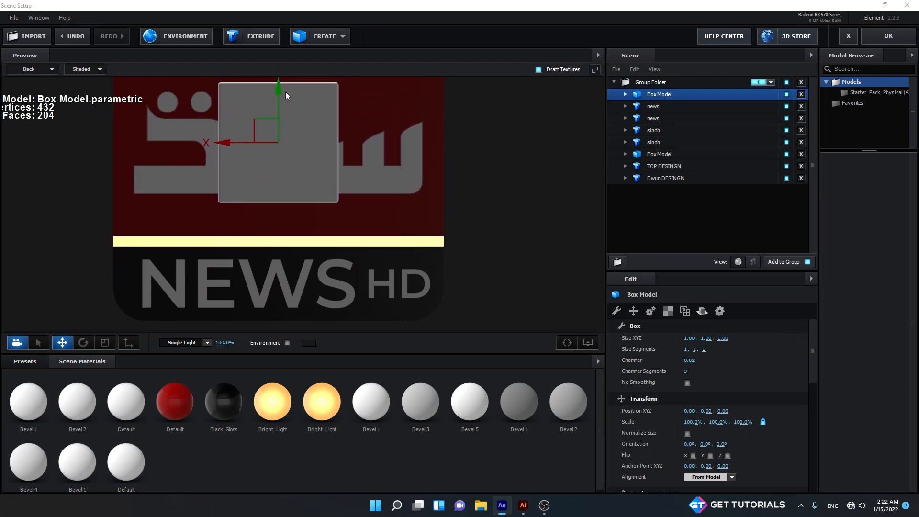
pyautogui.moveTo(278, 90); pyautogui.dragTo(275, 216)
pyautogui.moveTo(225, 272); pyautogui.dragTo(349, 274)
pyautogui.press('r')
pyautogui.moveTo(399, 253); pyautogui.dragTo(342, 272)
pyautogui.press('w')
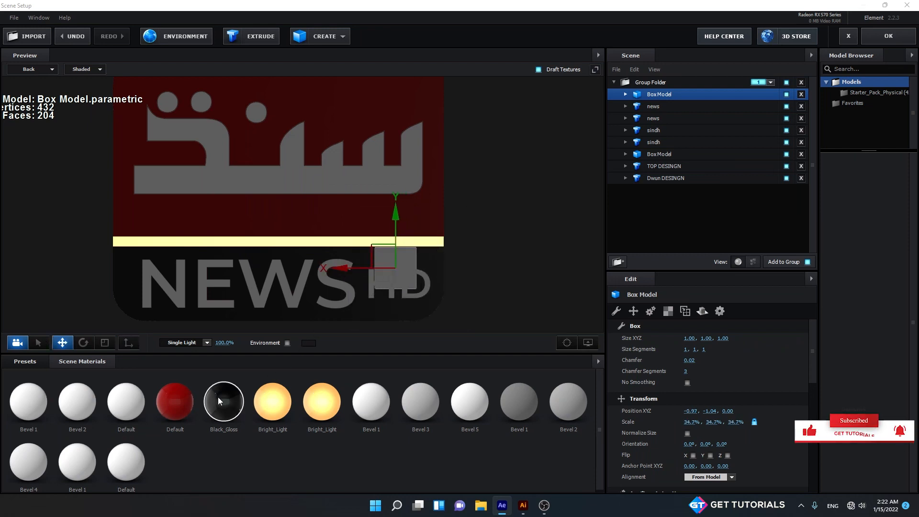
# - Apply the red Default material to the small box and lower it onto the HD text at about Y -1.17
pyautogui.moveTo(219, 401); pyautogui.dragTo(406, 253)
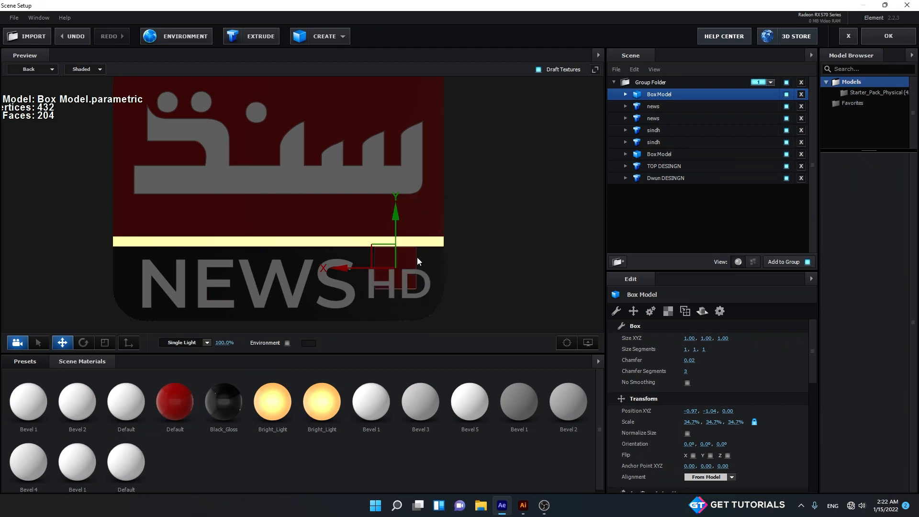
pyautogui.press('r')
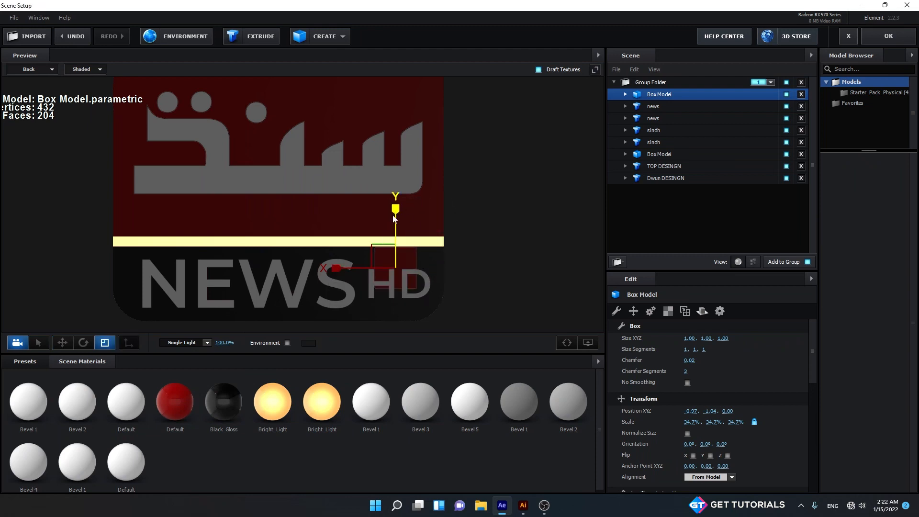
pyautogui.press('w')
pyautogui.moveTo(396, 213); pyautogui.dragTo(402, 249)
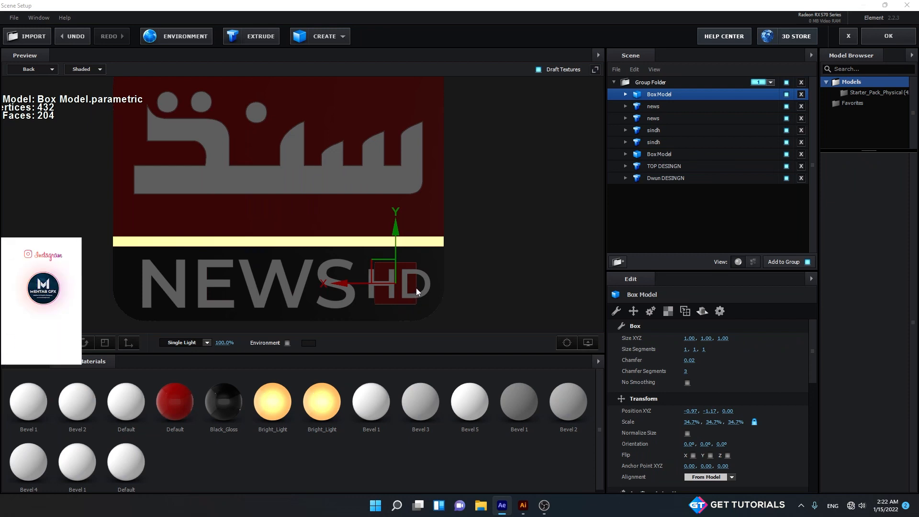
# - Fit the red box around the HD text at about 56.2% X and 31.6% Y scale, and set its chamfer to 0.00
pyautogui.scroll(4, 415, 288)
pyautogui.moveTo(478, 290); pyautogui.dragTo(420, 170)
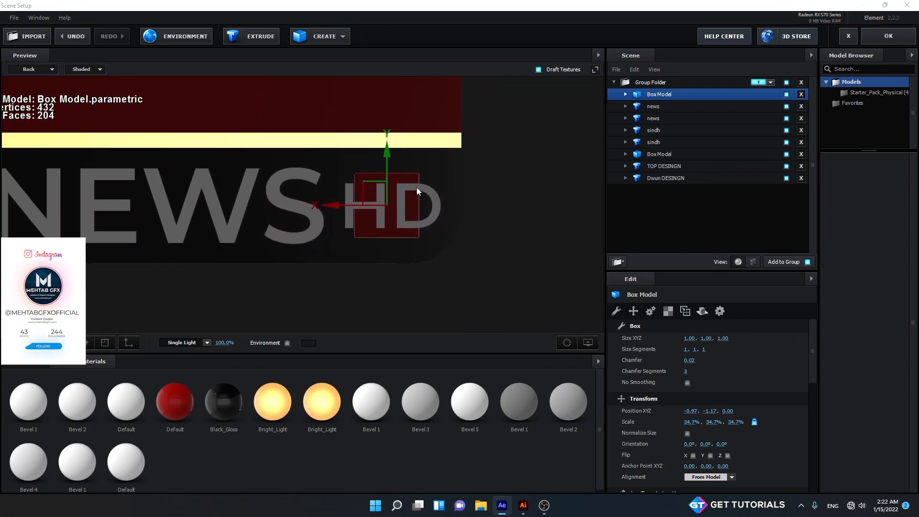
pyautogui.press('r')
pyautogui.moveTo(344, 205)
pyautogui.mouseDown()
pyautogui.moveTo(304, 205)
pyautogui.moveTo(338, 203)
pyautogui.mouseUp()
pyautogui.press('w')
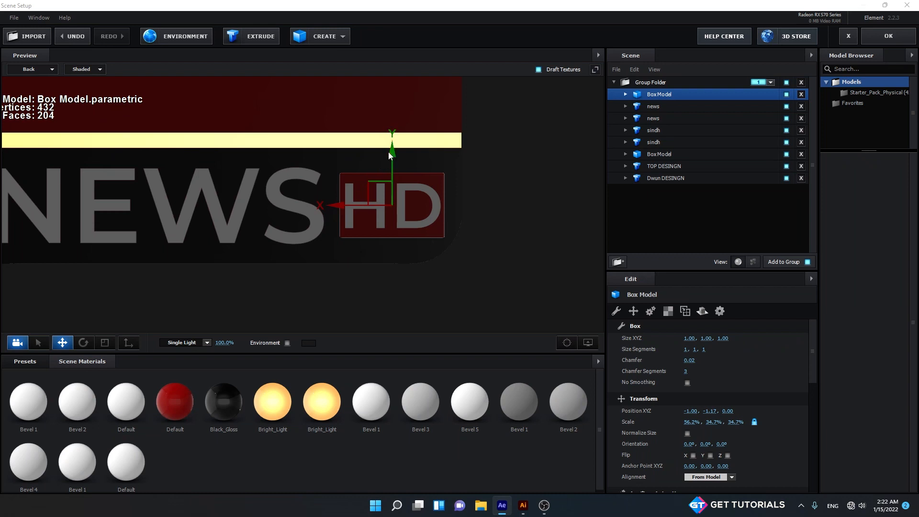
pyautogui.press('r')
pyautogui.moveTo(392, 145); pyautogui.dragTo(392, 154)
pyautogui.press('w')
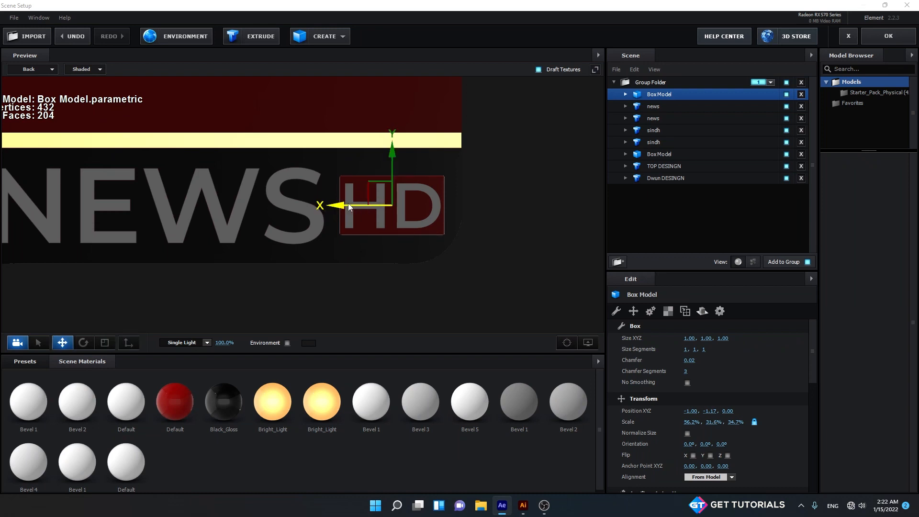
pyautogui.moveTo(343, 209); pyautogui.dragTo(343, 209)
pyautogui.moveTo(667, 360); pyautogui.dragTo(662, 360)
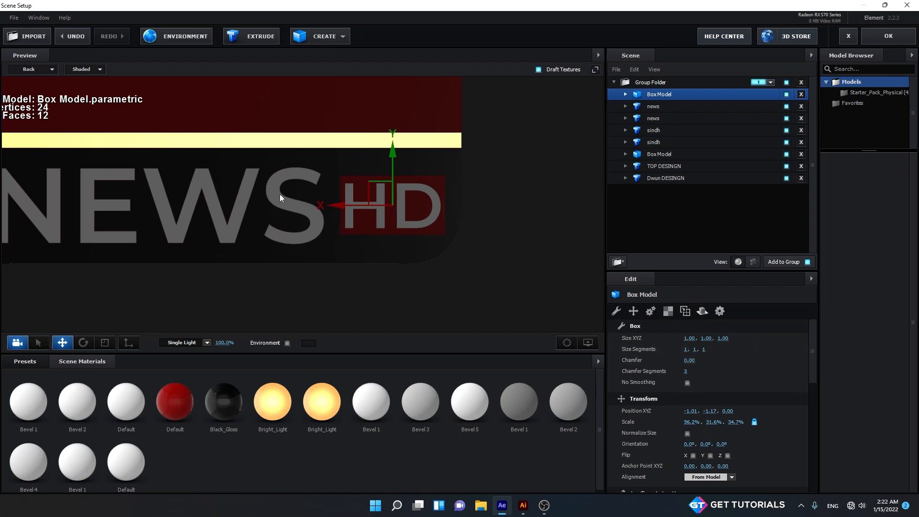
# - In the Perspective view, reduce the red box's depth to about 17.4% and shift it to about Z 0.07
pyautogui.click(49, 70)
pyautogui.click(38, 81)
pyautogui.scroll(-3, 317, 217)
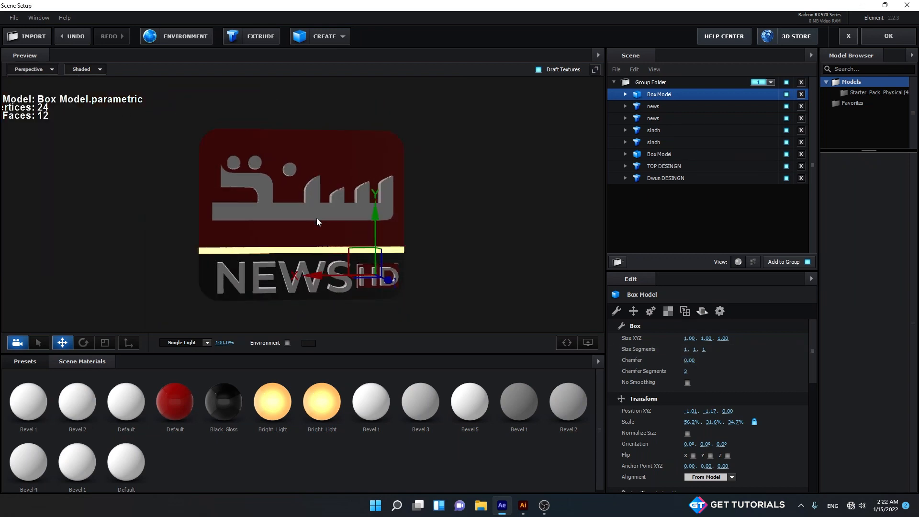
pyautogui.moveTo(317, 218); pyautogui.dragTo(230, 234)
pyautogui.press('r')
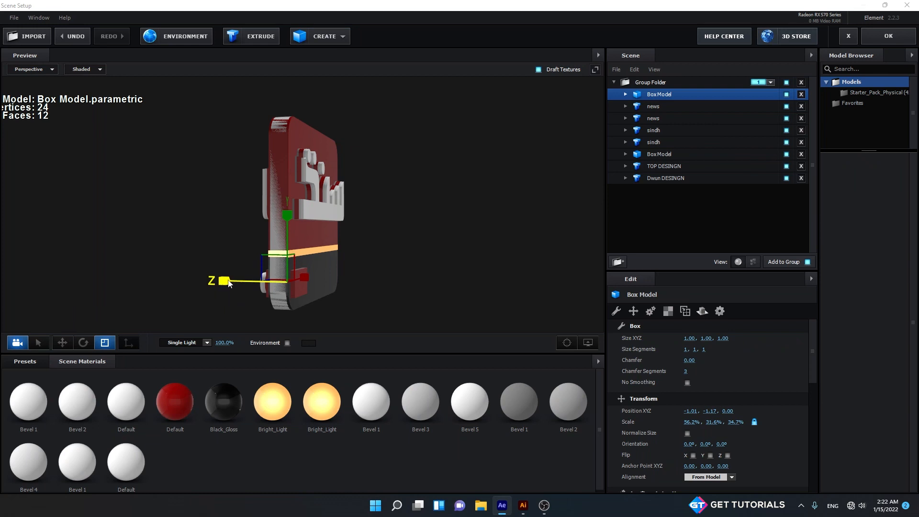
pyautogui.moveTo(227, 280); pyautogui.dragTo(387, 303)
pyautogui.press('w')
pyautogui.scroll(5, 387, 303)
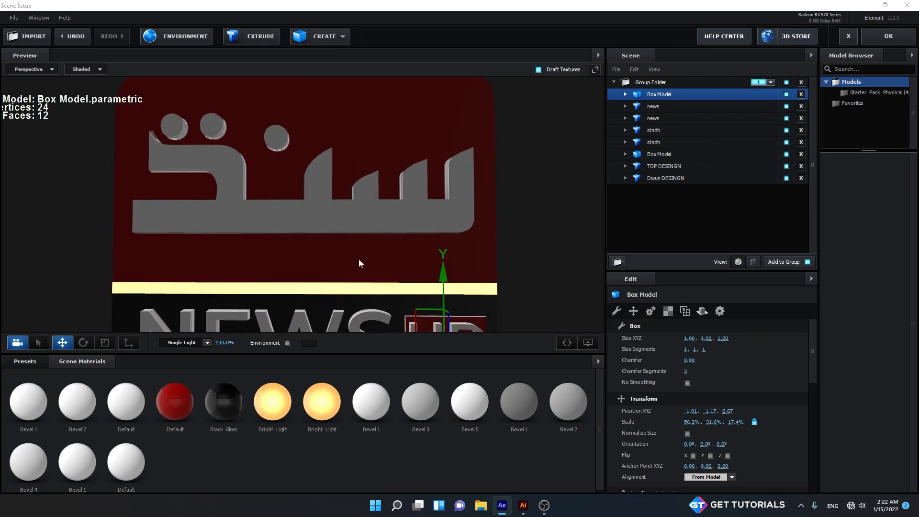
pyautogui.moveTo(359, 263); pyautogui.dragTo(285, 137)
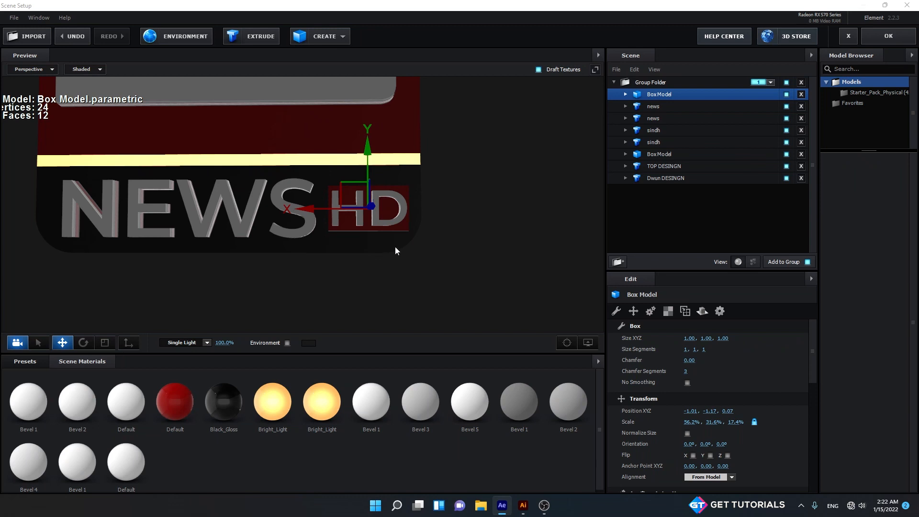
# - Rename the HD text's extrusion model to "HD"
pyautogui.doubleClick(670, 108)
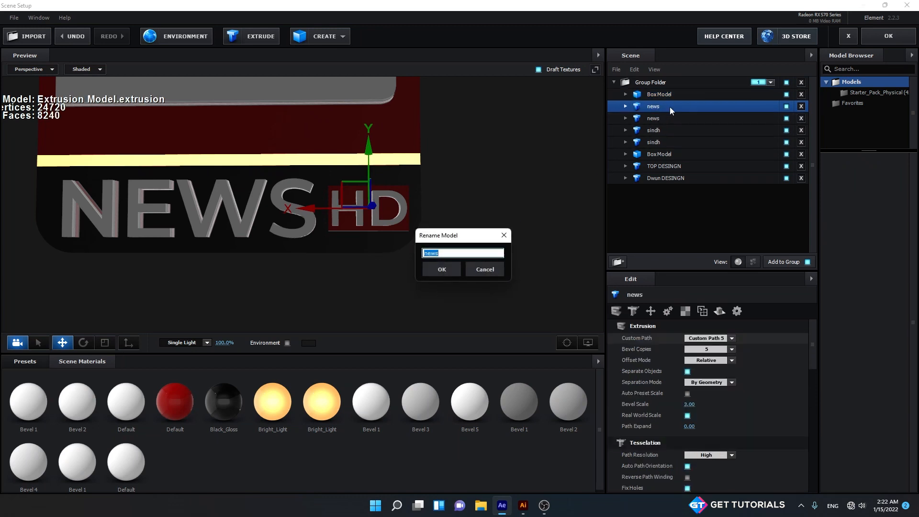
pyautogui.write('HD')
pyautogui.click(456, 269)
# - Group the Dwun DESINGN, news, HD and HD background box models into a new nested group folder
pyautogui.keyDown('ctrl'); pyautogui.click(670, 119); pyautogui.keyUp('ctrl')
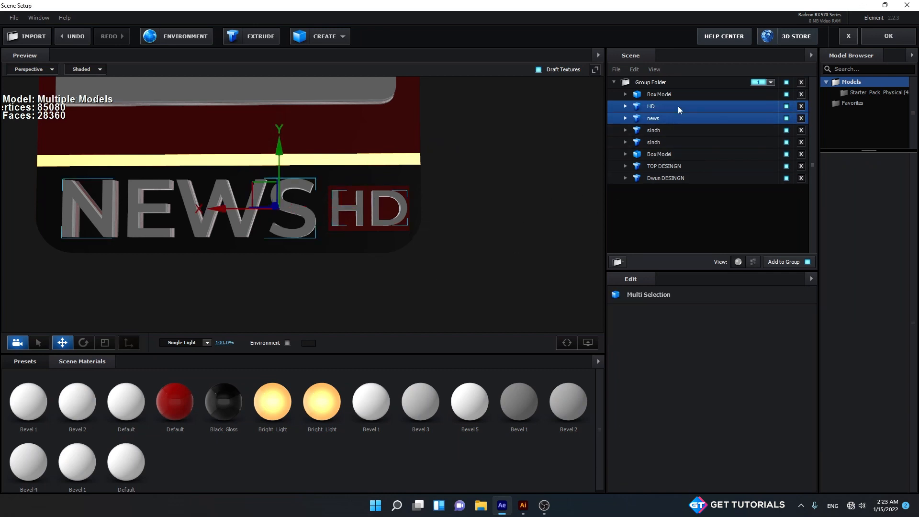
pyautogui.keyDown('ctrl'); pyautogui.click(682, 96); pyautogui.keyUp('ctrl')
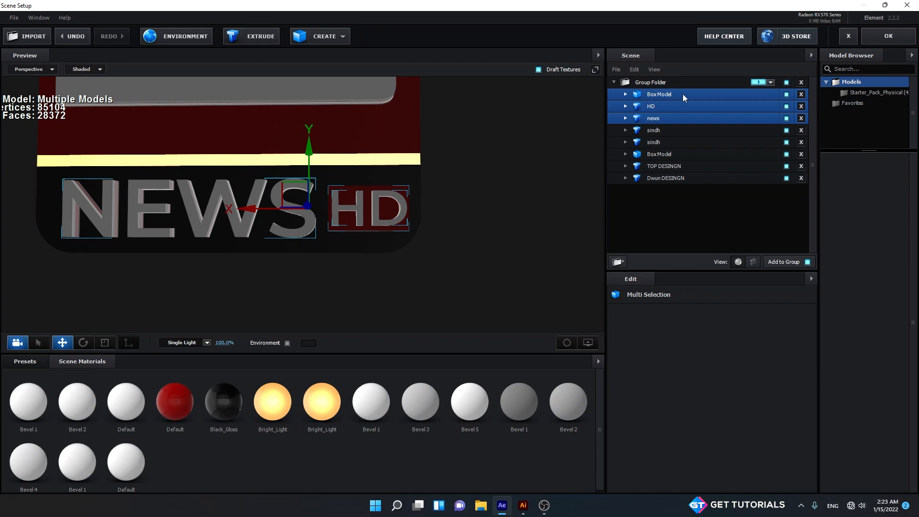
pyautogui.click(692, 178)
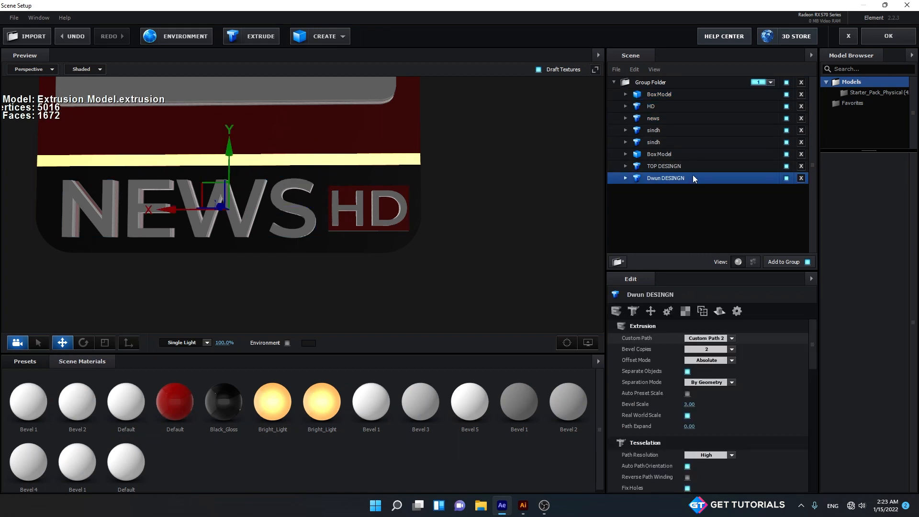
pyautogui.keyDown('ctrl'); pyautogui.click(680, 119); pyautogui.keyUp('ctrl')
pyautogui.keyDown('ctrl'); pyautogui.click(682, 107); pyautogui.keyUp('ctrl')
pyautogui.keyDown('ctrl'); pyautogui.click(683, 98); pyautogui.keyUp('ctrl')
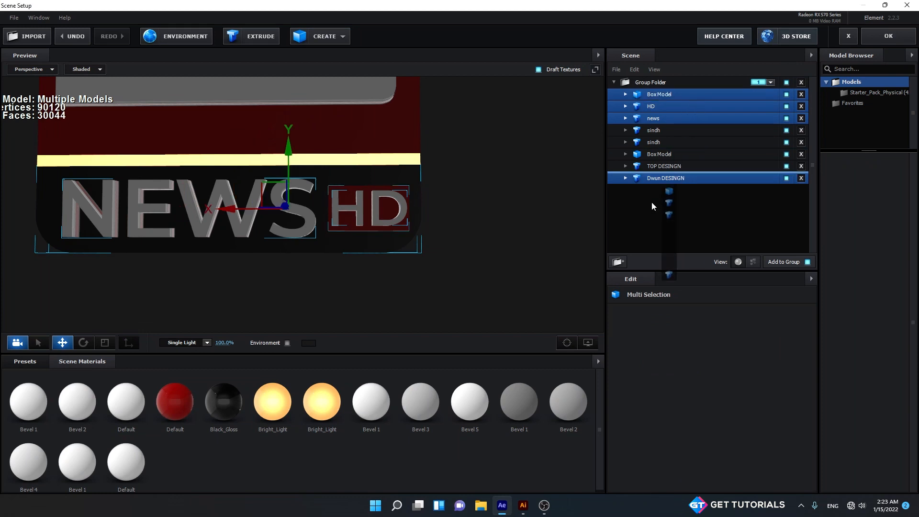
pyautogui.click(617, 261)
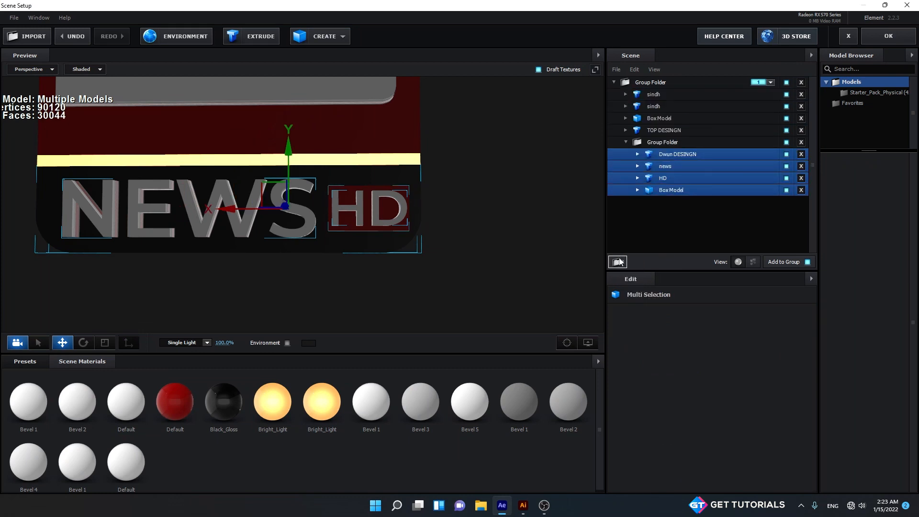
# - Hide and show the nested group folder to check which models it contains
pyautogui.click(626, 142)
pyautogui.click(787, 143)
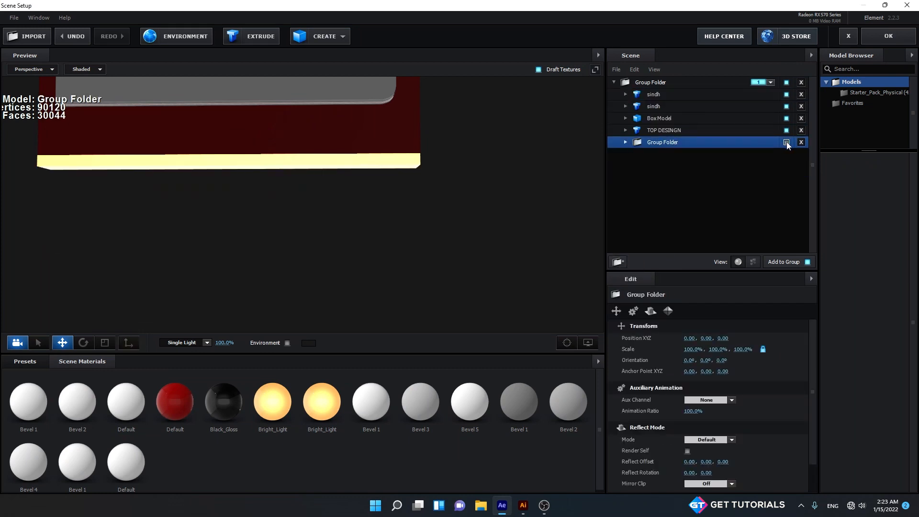
pyautogui.click(787, 142)
pyautogui.click(625, 142)
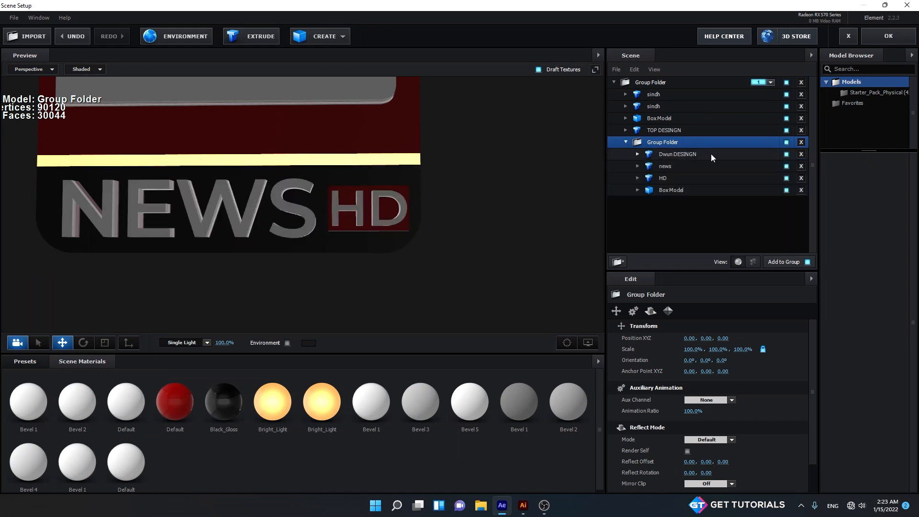
# - Duplicate the news, HD and HD background box models and rotate the copies about the vertical axis to face the logo's back
pyautogui.click(708, 166)
pyautogui.keyDown('ctrl'); pyautogui.click(703, 178); pyautogui.keyUp('ctrl')
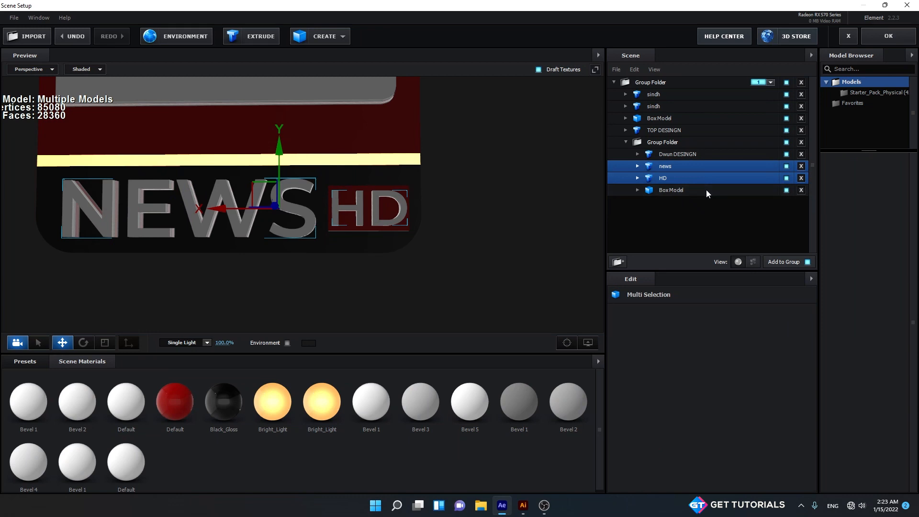
pyautogui.keyDown('ctrl'); pyautogui.click(705, 189); pyautogui.keyUp('ctrl')
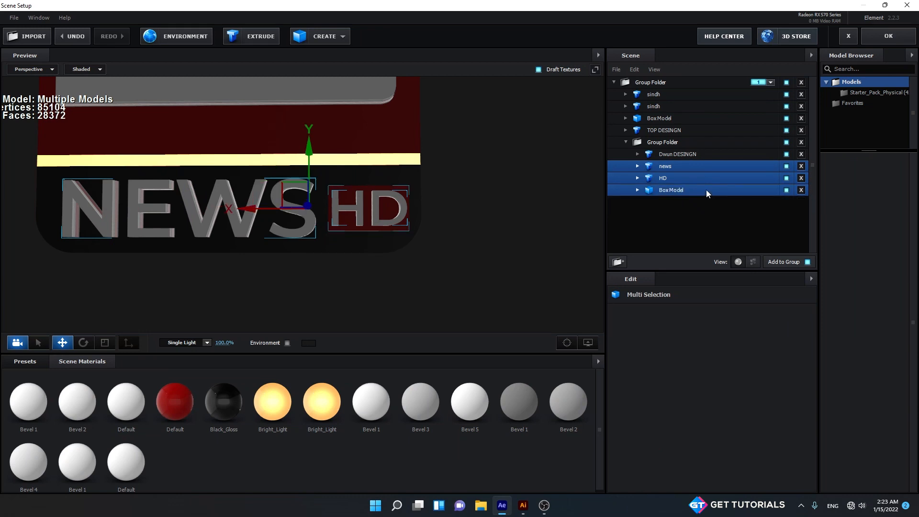
pyautogui.hotkey('ctrl', 'd')
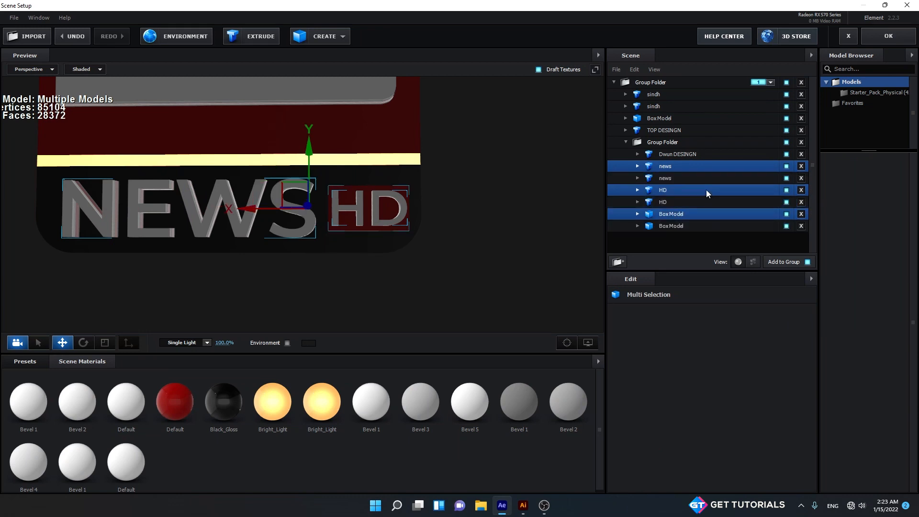
pyautogui.press('e')
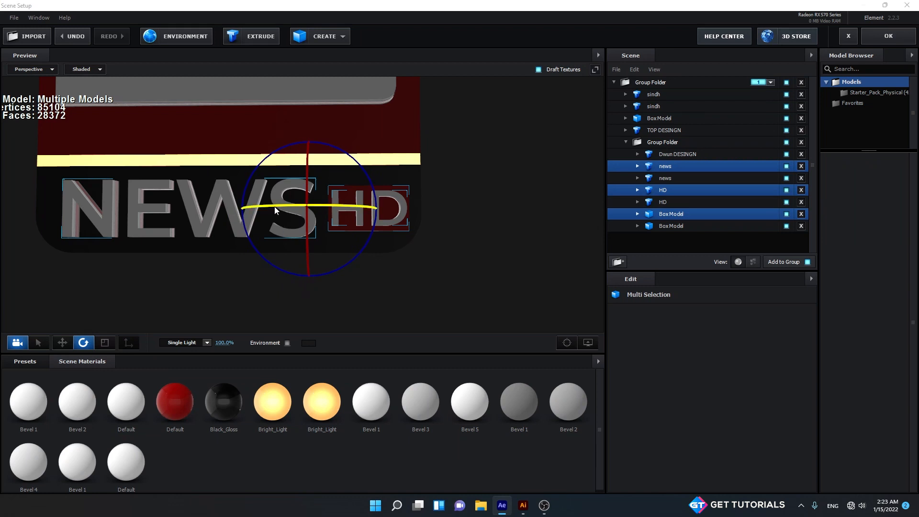
pyautogui.moveTo(275, 209); pyautogui.dragTo(407, 165)
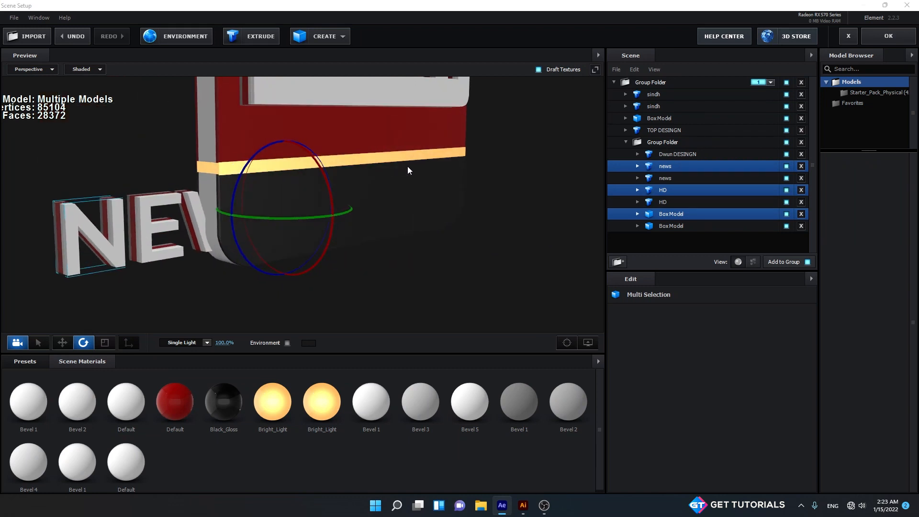
# - Move the rotated NEWS HD copies along Z until they sit against the back of the black panel
pyautogui.press('w')
pyautogui.moveTo(390, 223); pyautogui.dragTo(414, 223)
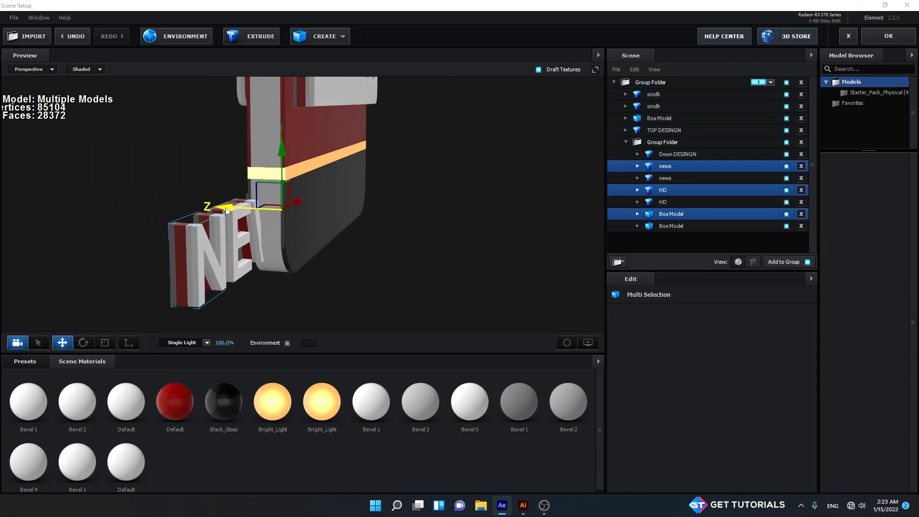
pyautogui.moveTo(227, 209); pyautogui.dragTo(257, 211)
# - Shift the NEWS HD copies along X to centre them on the back of the black panel
pyautogui.moveTo(359, 230); pyautogui.dragTo(274, 224)
pyautogui.moveTo(364, 210); pyautogui.dragTo(498, 208)
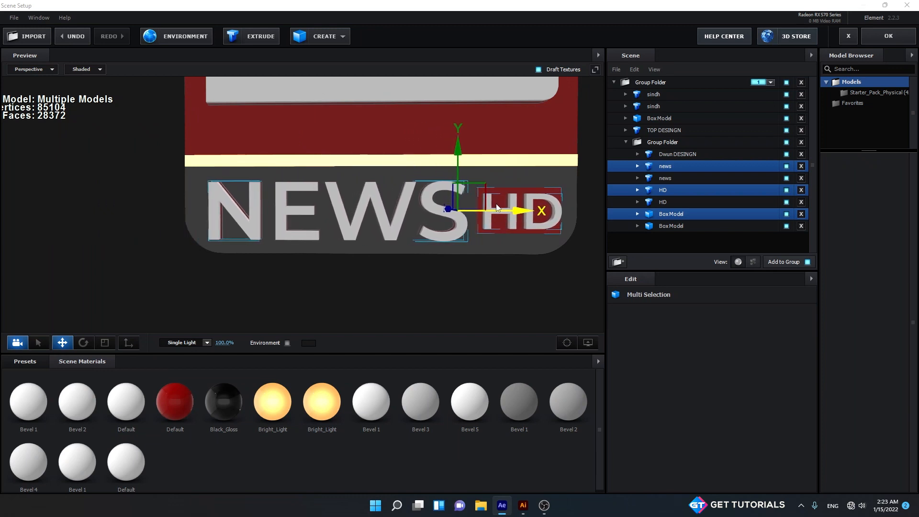
pyautogui.scroll(-2, 367, 221)
pyautogui.moveTo(436, 249); pyautogui.dragTo(412, 248)
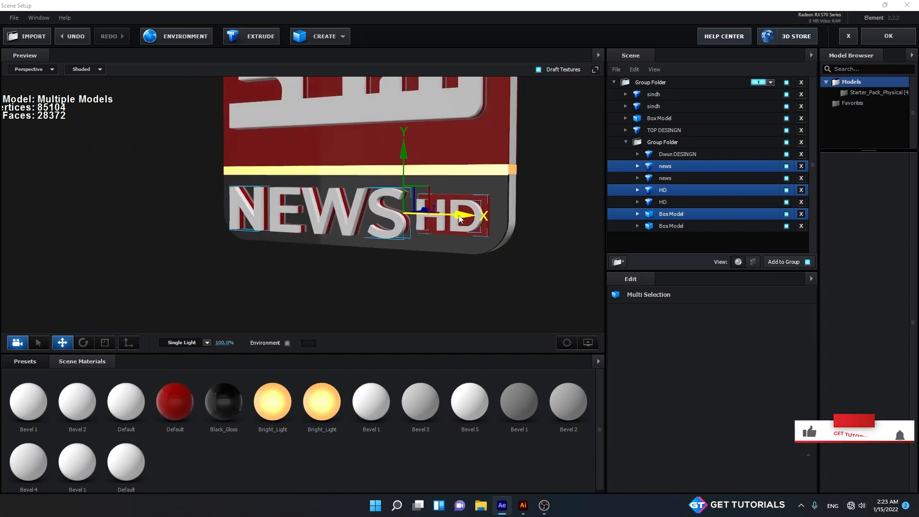
pyautogui.moveTo(458, 218); pyautogui.dragTo(463, 218)
pyautogui.moveTo(450, 252); pyautogui.dragTo(481, 248)
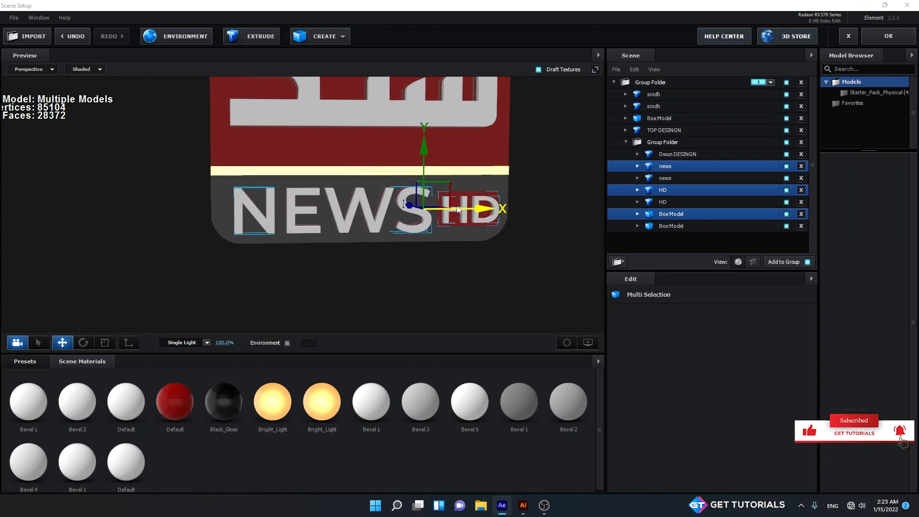
pyautogui.moveTo(486, 209); pyautogui.dragTo(484, 209)
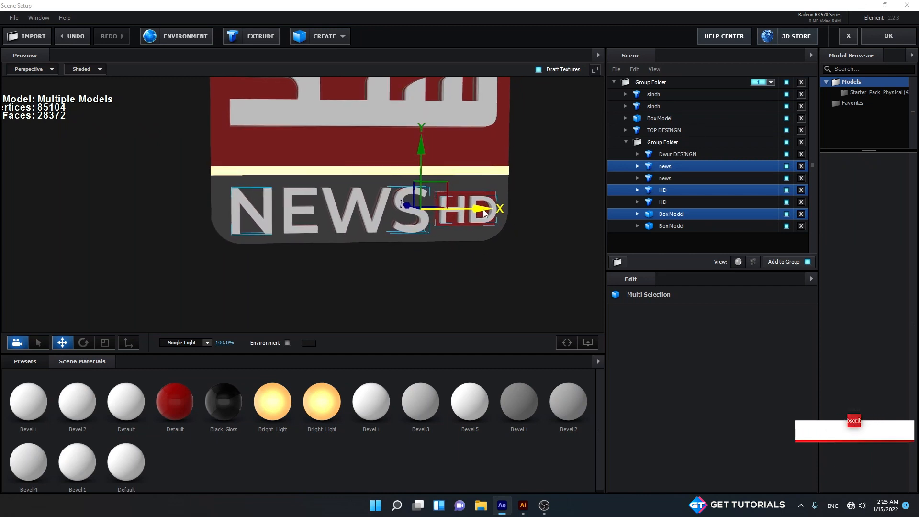
pyautogui.moveTo(521, 258)
pyautogui.mouseDown()
pyautogui.moveTo(488, 255)
pyautogui.moveTo(512, 253)
pyautogui.mouseUp()
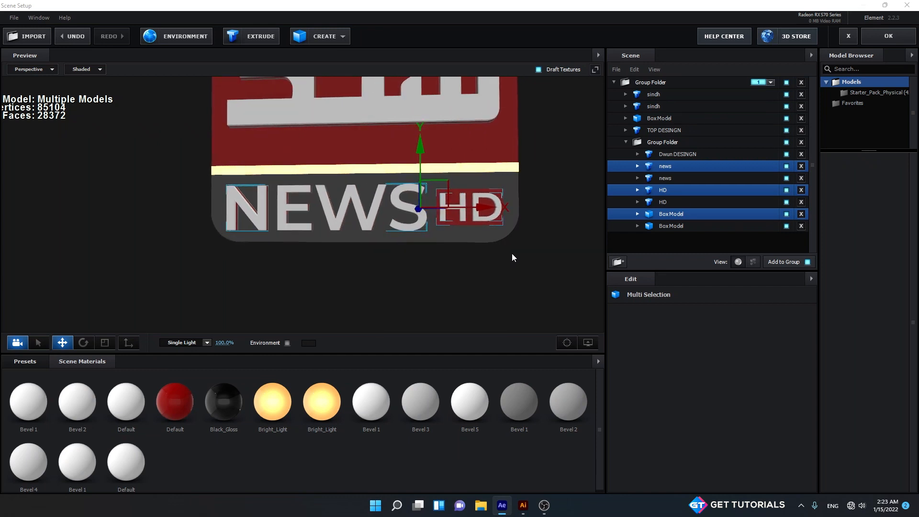
# - Group both sindh models and TOP DESINGN into a new nested group folder
pyautogui.click(628, 142)
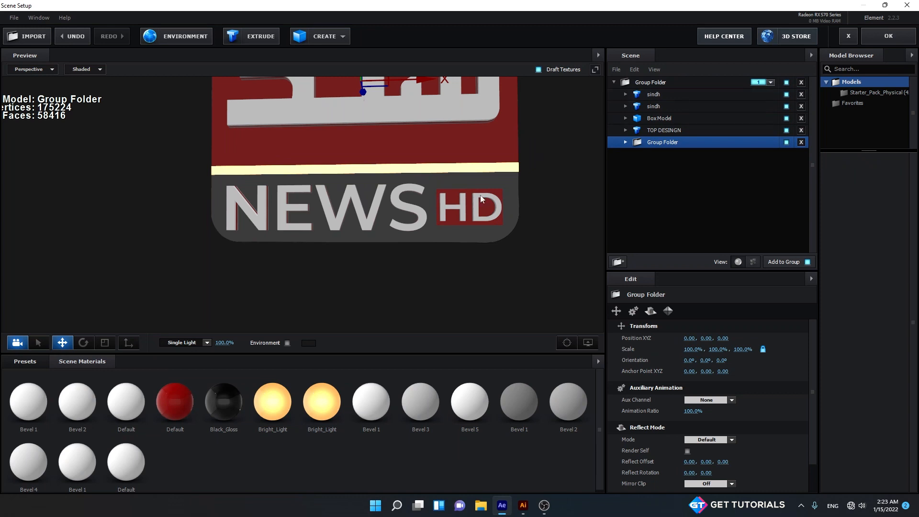
pyautogui.scroll(-2, 480, 194)
pyautogui.click(668, 118)
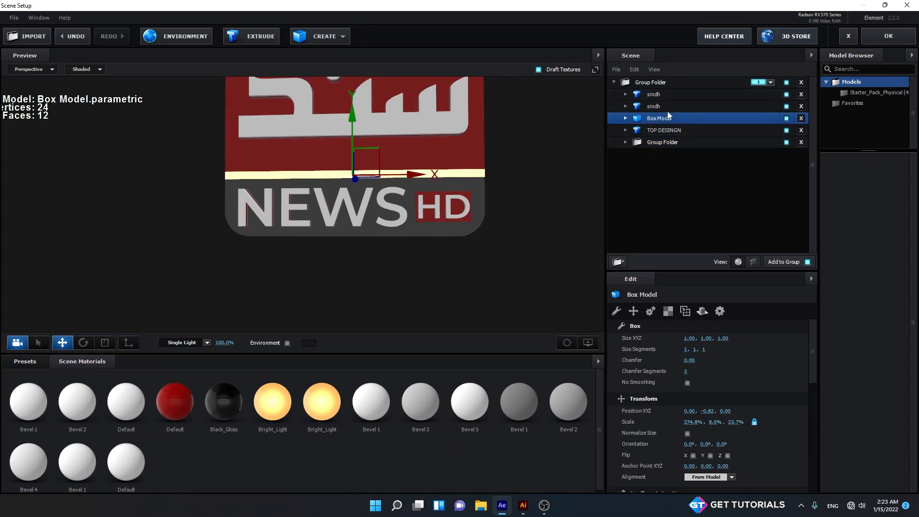
pyautogui.click(665, 95)
pyautogui.keyDown('ctrl'); pyautogui.click(666, 106); pyautogui.keyUp('ctrl')
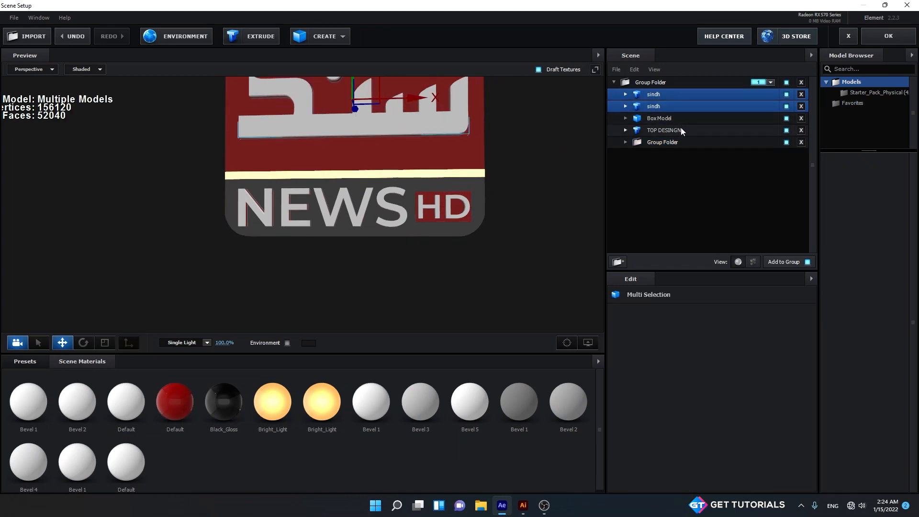
pyautogui.keyDown('ctrl'); pyautogui.click(680, 129); pyautogui.keyUp('ctrl')
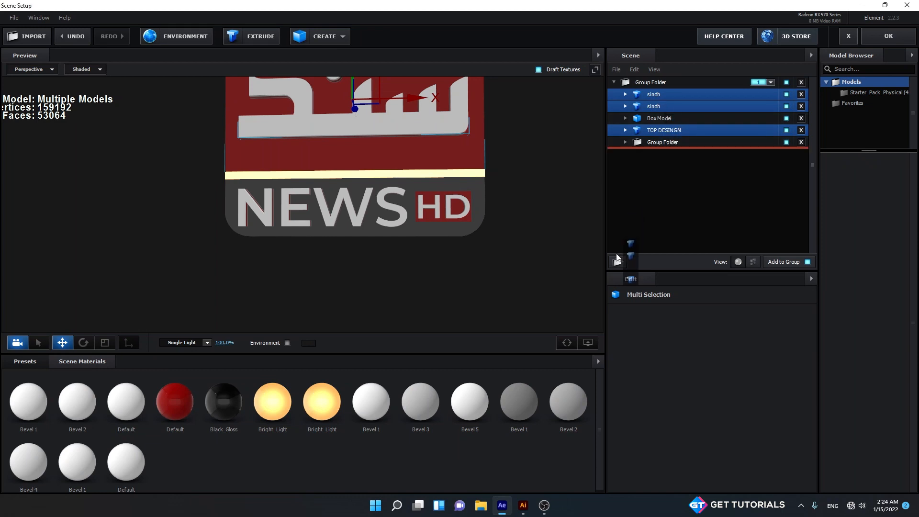
pyautogui.click(618, 261)
pyautogui.click(626, 106)
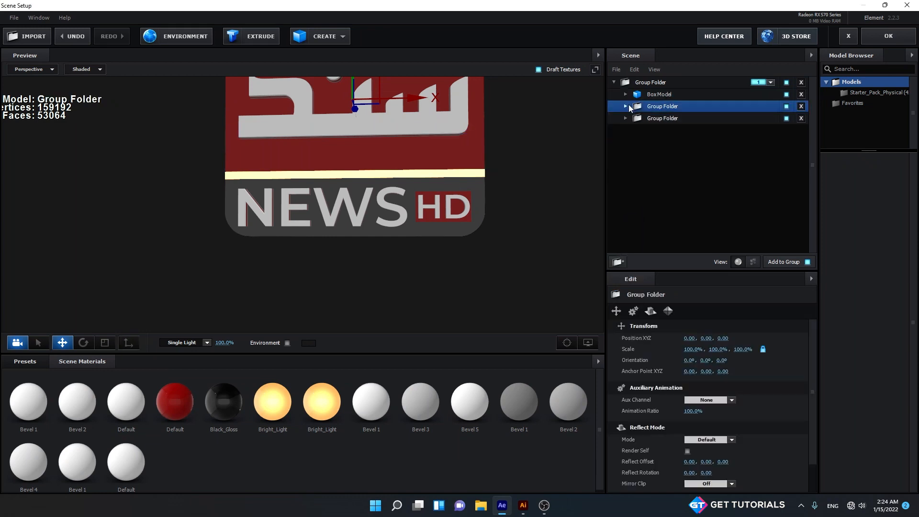
# - Check the contents of the two nested group folders by hiding and showing each, and examine the whole logo from several angles
pyautogui.click(689, 96)
pyautogui.moveTo(558, 154); pyautogui.dragTo(508, 160)
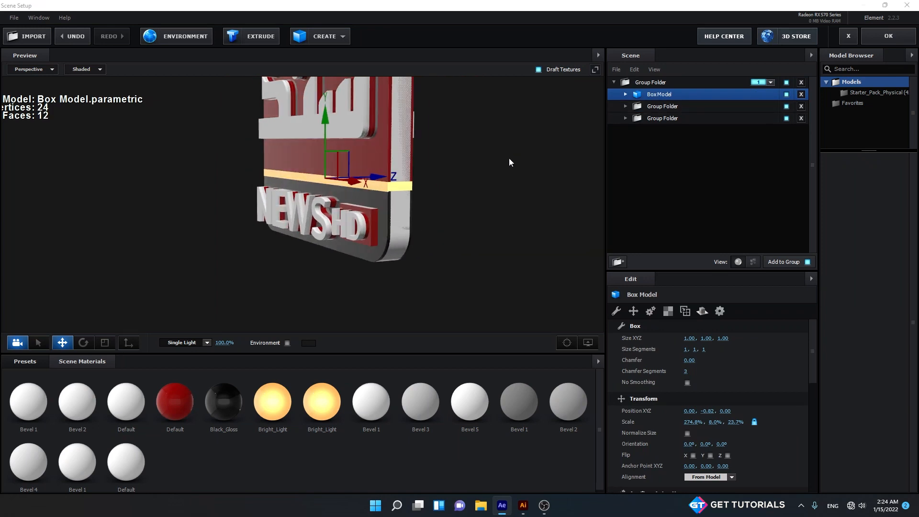
pyautogui.click(676, 108)
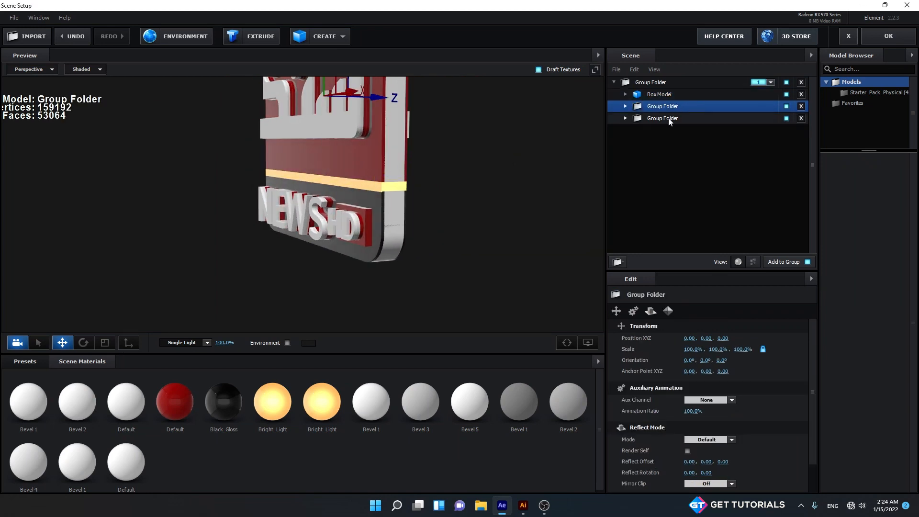
pyautogui.click(699, 94)
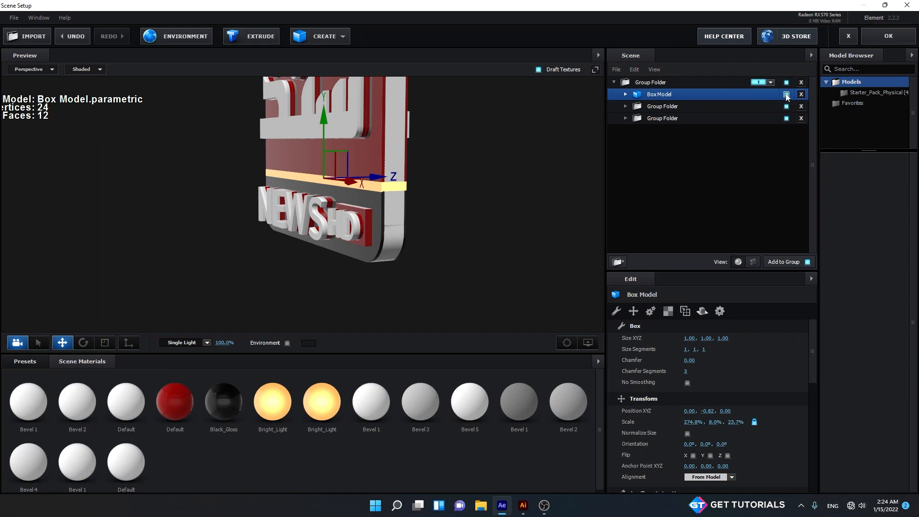
pyautogui.click(757, 109)
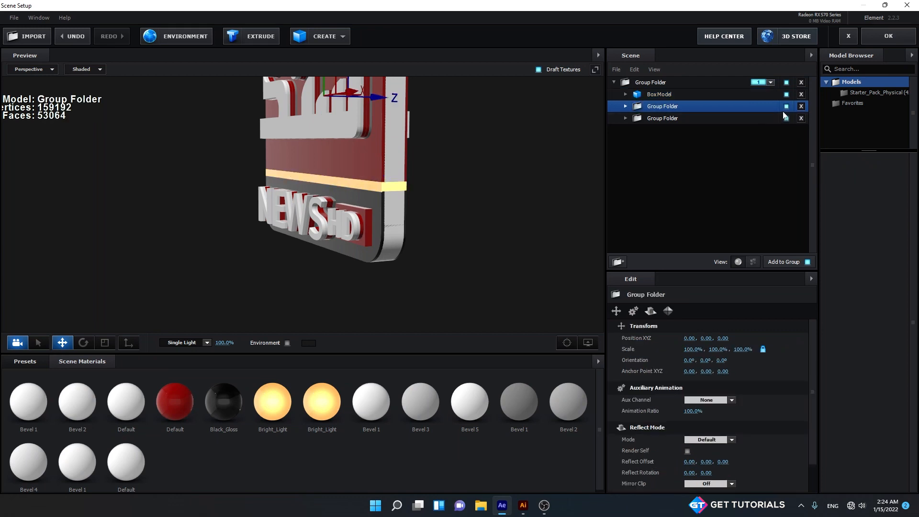
pyautogui.click(786, 108)
pyautogui.click(786, 107)
pyautogui.click(786, 118)
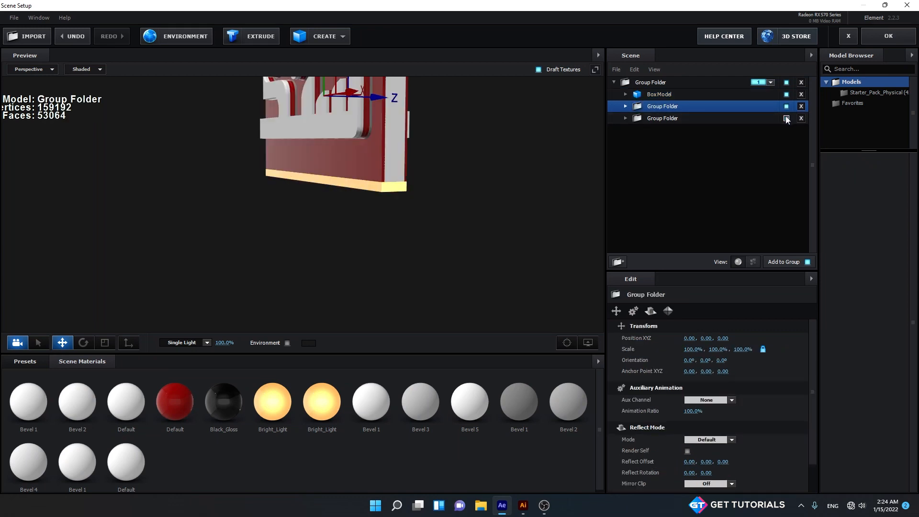
pyautogui.click(786, 118)
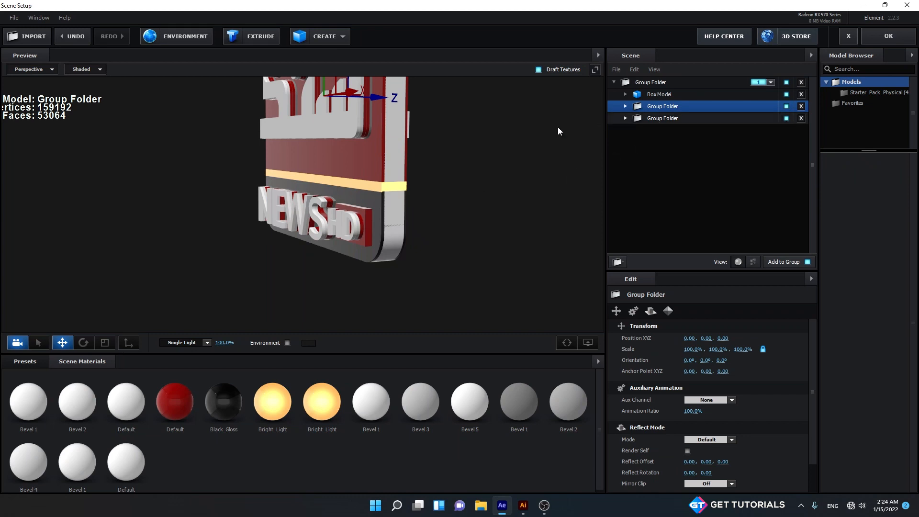
pyautogui.moveTo(558, 127); pyautogui.dragTo(463, 156)
pyautogui.moveTo(426, 132); pyautogui.dragTo(398, 194)
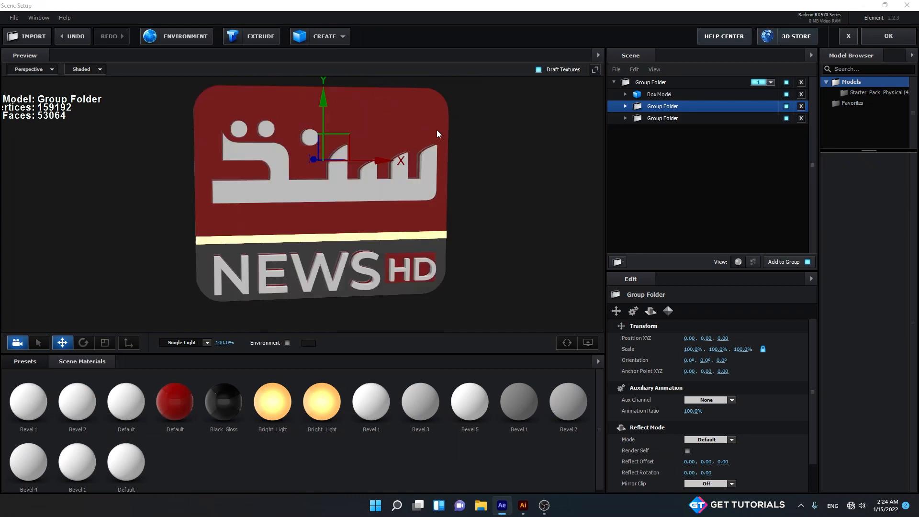
pyautogui.moveTo(436, 130); pyautogui.dragTo(412, 130)
# - Remove the unused scene materials and create a new material
pyautogui.rightClick(263, 475)
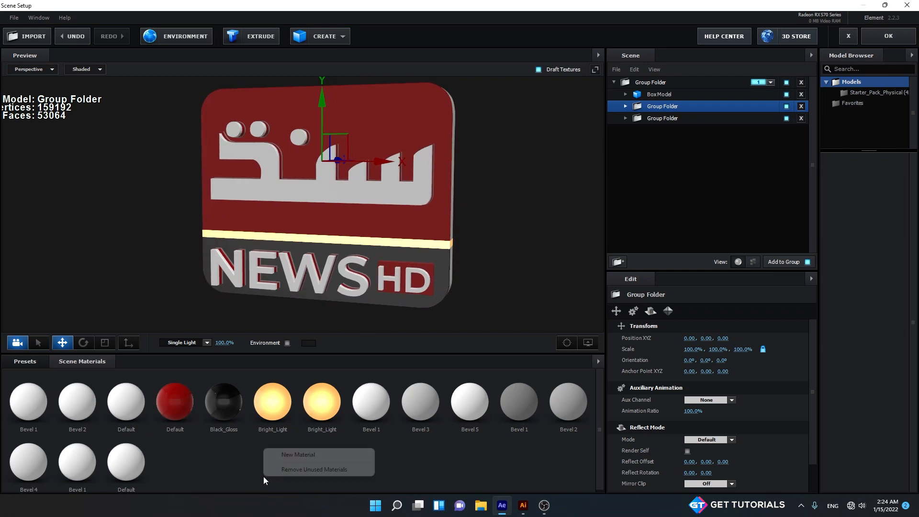
pyautogui.click(290, 469)
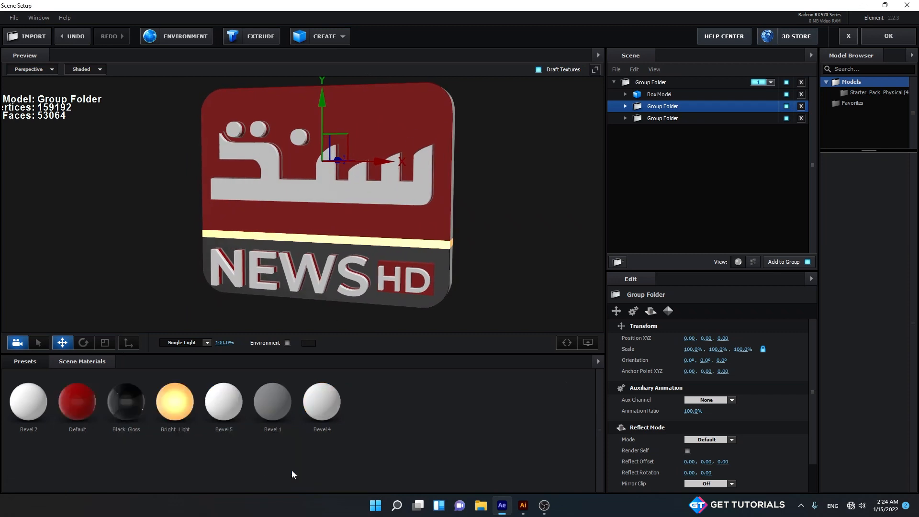
pyautogui.rightClick(365, 390)
pyautogui.click(369, 395)
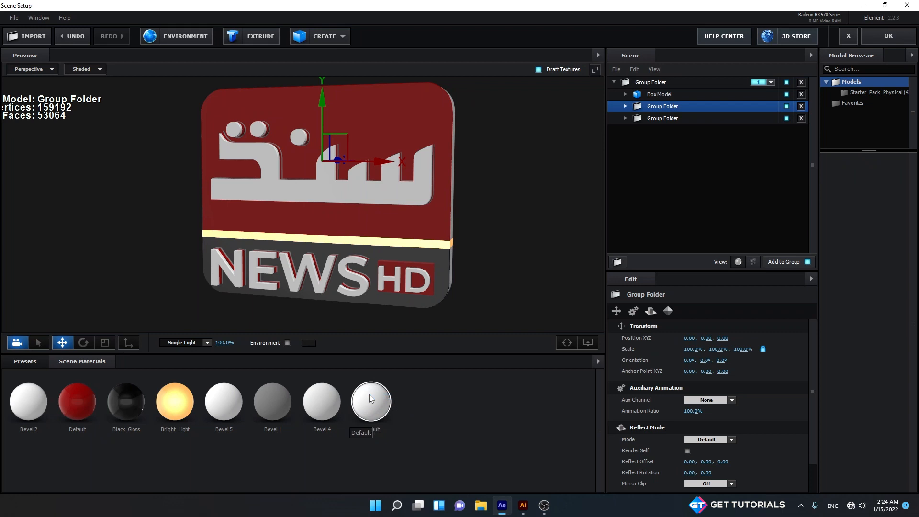
# - Set the new material's diffuse color to dark red B70000
pyautogui.click(369, 394)
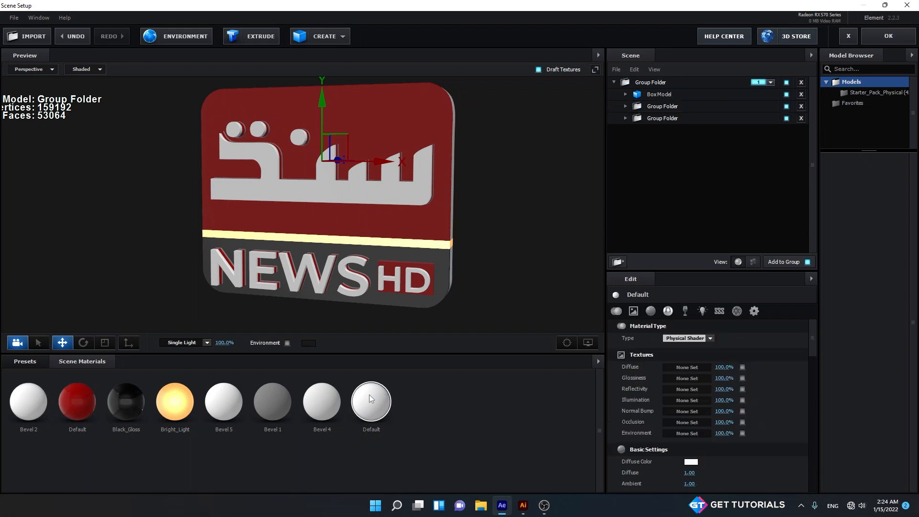
pyautogui.click(691, 462)
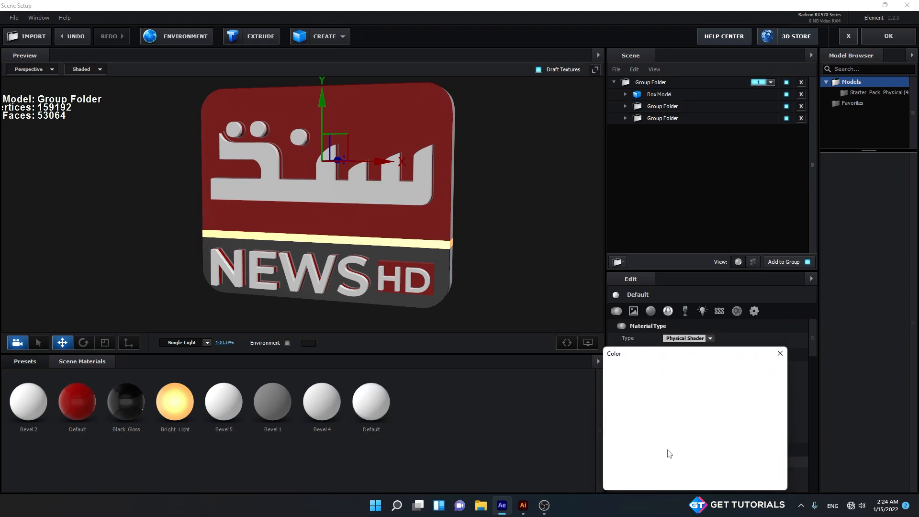
pyautogui.moveTo(702, 410); pyautogui.dragTo(731, 398)
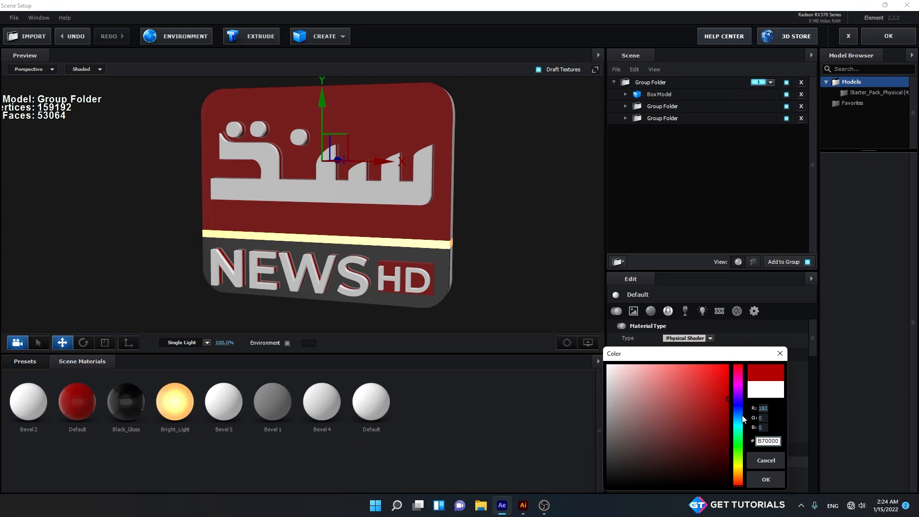
pyautogui.click(766, 480)
# - Set the new material's reflectivity color to red B30202 and its reflectivity intensity to 32%
pyautogui.scroll(-5, 766, 452)
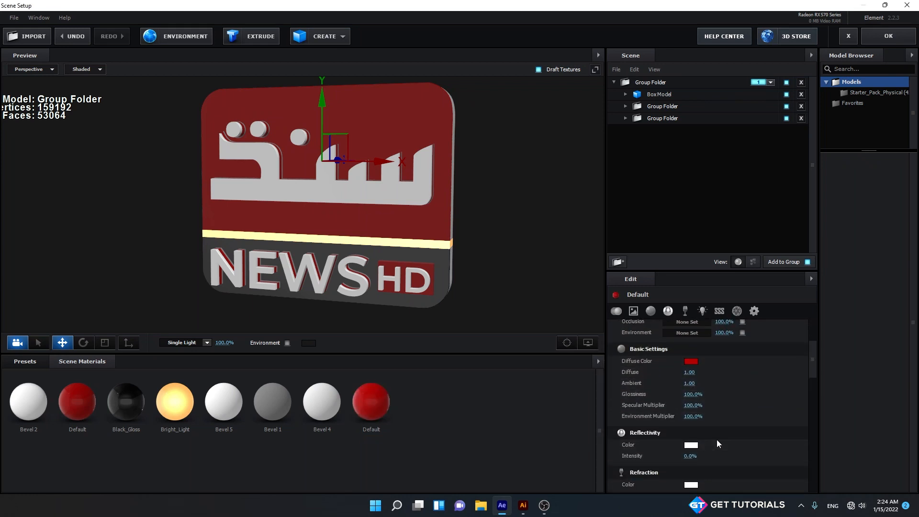
pyautogui.click(691, 444)
pyautogui.click(725, 398)
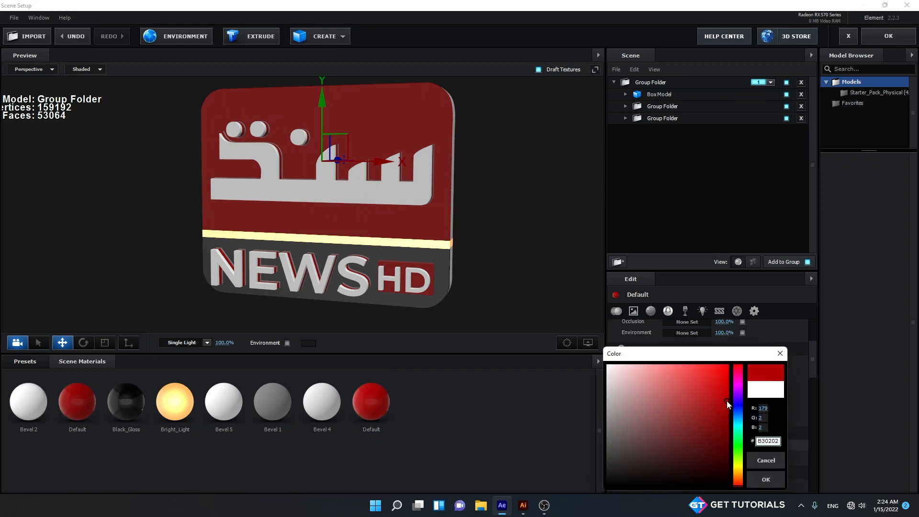
pyautogui.click(765, 478)
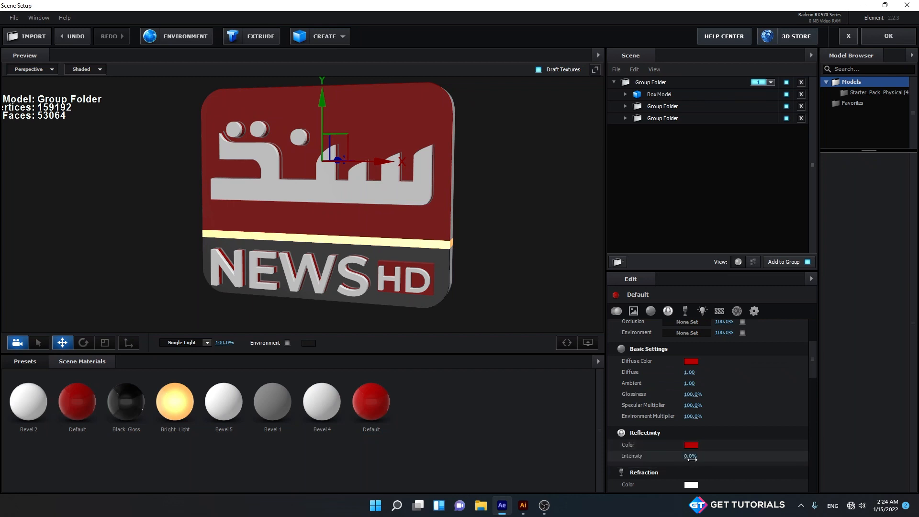
pyautogui.moveTo(692, 459); pyautogui.dragTo(707, 458)
# - Set the new material's refraction color to red B30707
pyautogui.scroll(-3, 734, 455)
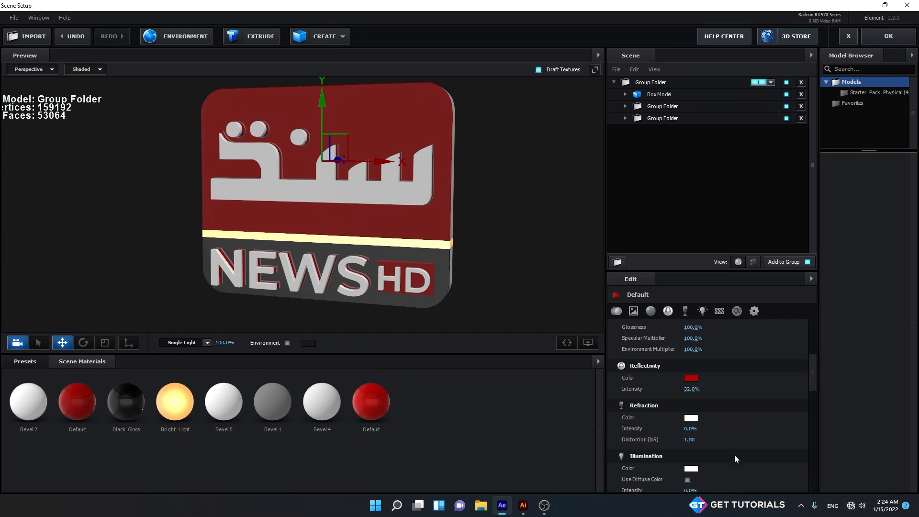
pyautogui.click(693, 419)
pyautogui.click(725, 399)
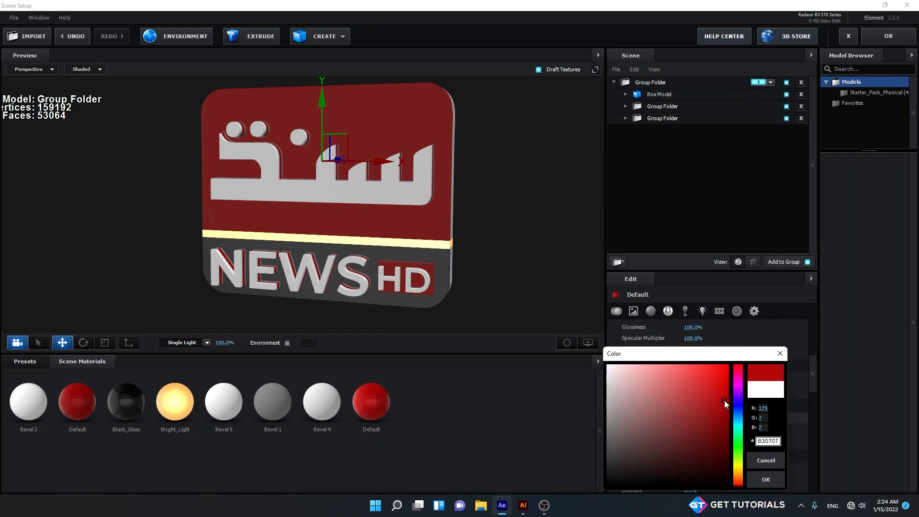
pyautogui.click(765, 480)
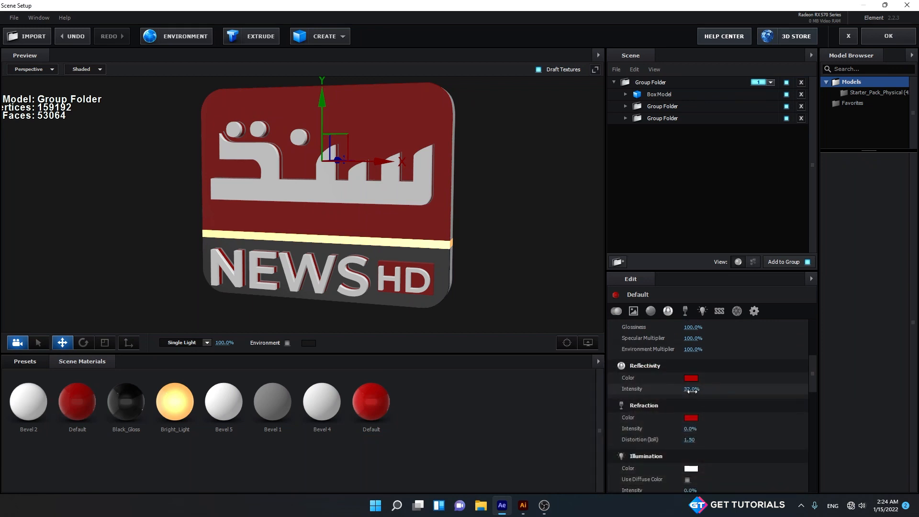
# - Raise the red material's reflectivity intensity to 100%, set its refraction intensity to 27% and increase its refraction distortion
pyautogui.moveTo(692, 390); pyautogui.dragTo(775, 395)
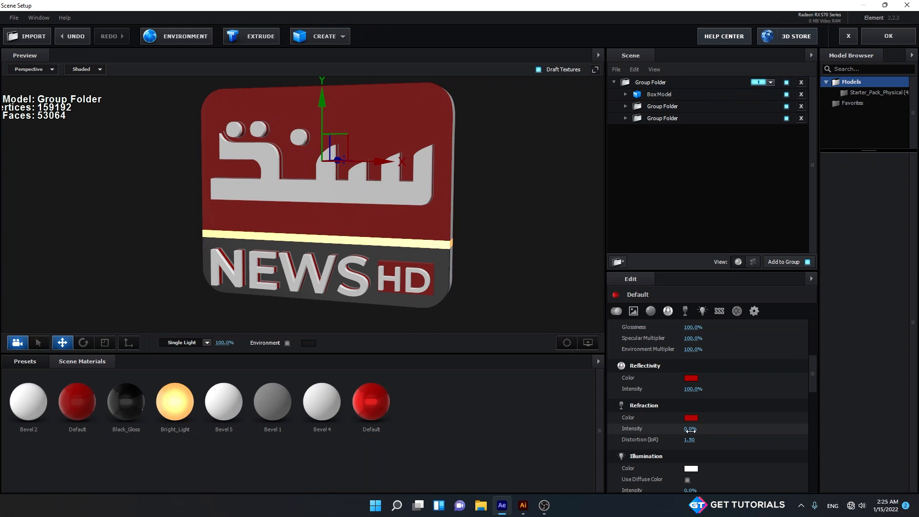
pyautogui.moveTo(692, 430); pyautogui.dragTo(703, 431)
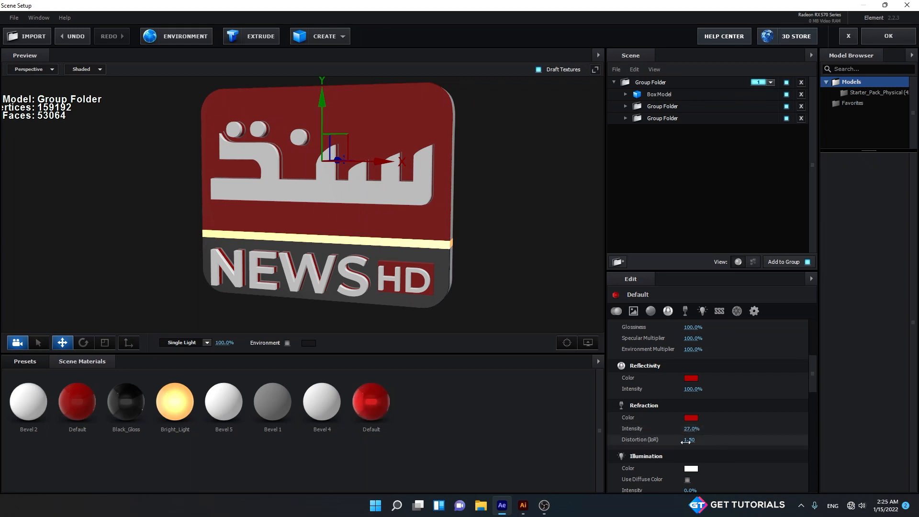
pyautogui.moveTo(685, 441); pyautogui.dragTo(695, 441)
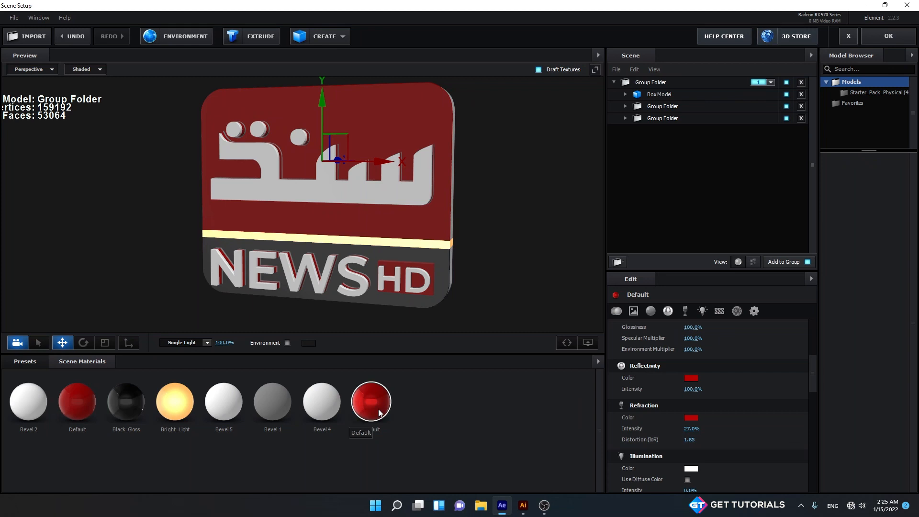
pyautogui.scroll(-3, 716, 438)
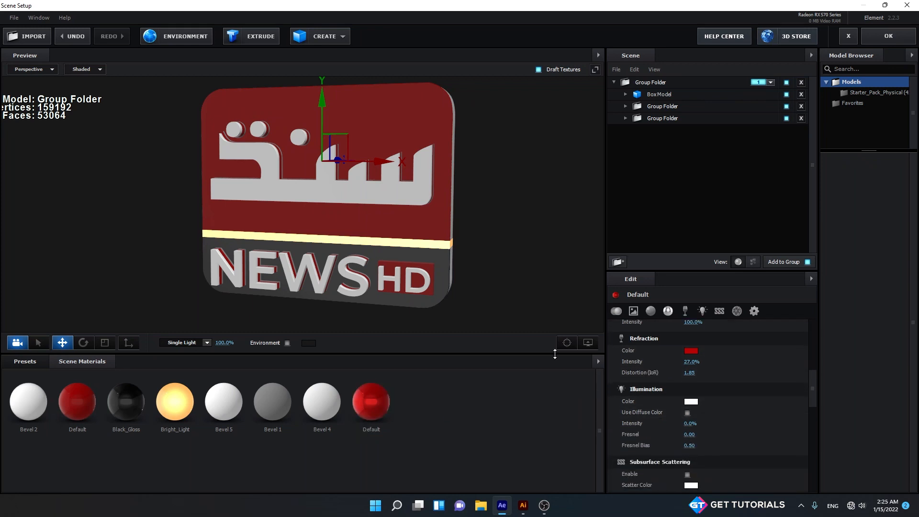
# - Apply the new glossy red material to the logo's upper red panel and check it from several angles
pyautogui.moveTo(380, 397); pyautogui.dragTo(419, 239)
pyautogui.moveTo(447, 285)
pyautogui.mouseDown()
pyautogui.moveTo(480, 277)
pyautogui.moveTo(448, 276)
pyautogui.moveTo(458, 275)
pyautogui.moveTo(537, 282)
pyautogui.moveTo(455, 277)
pyautogui.moveTo(462, 279)
pyautogui.mouseUp()
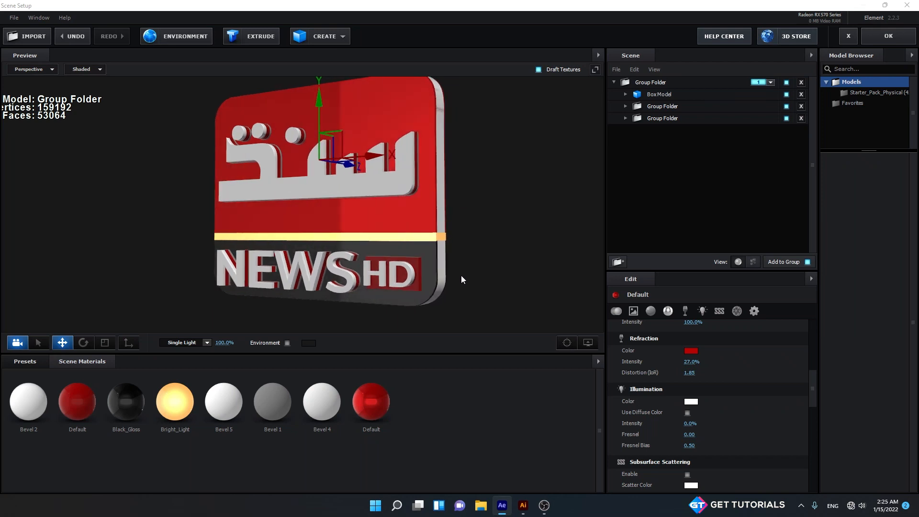
pyautogui.moveTo(412, 322); pyautogui.dragTo(433, 322)
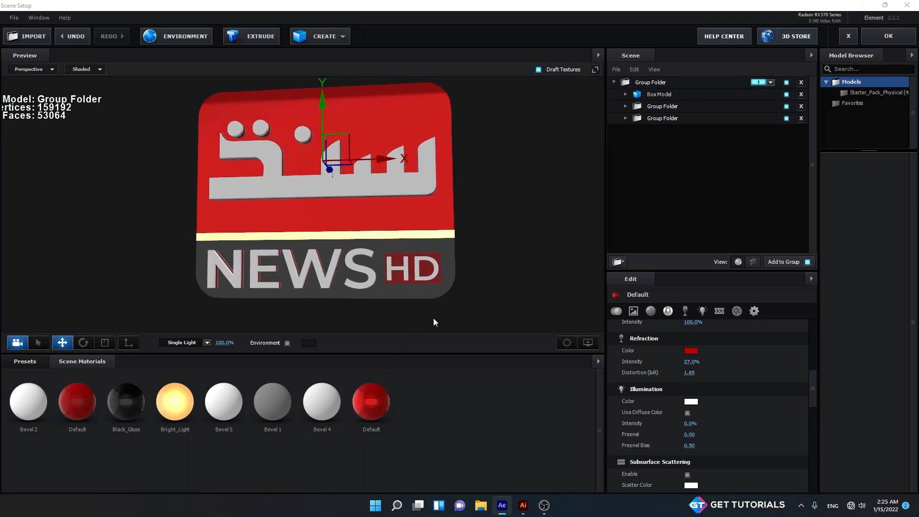
# - Create another new material, keep its diffuse color white and raise its diffuse value to 3.62
pyautogui.rightClick(409, 415)
pyautogui.click(421, 420)
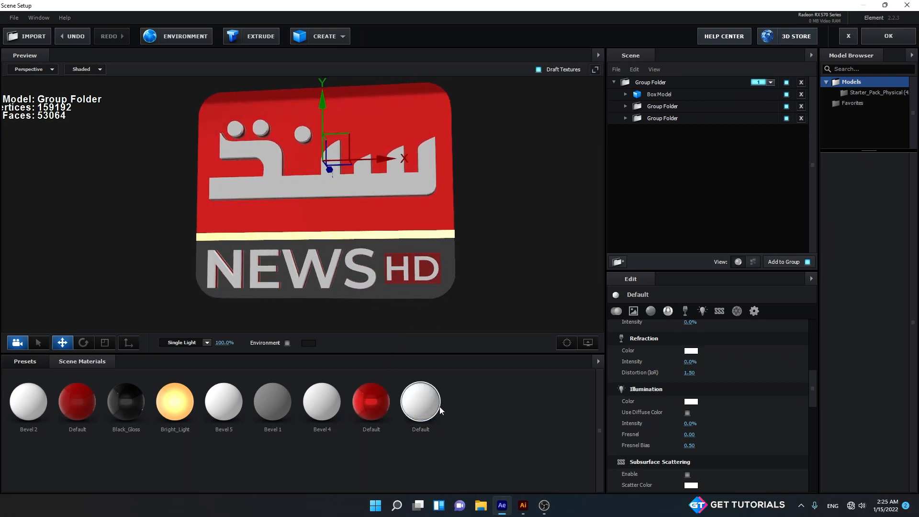
pyautogui.scroll(5, 711, 422)
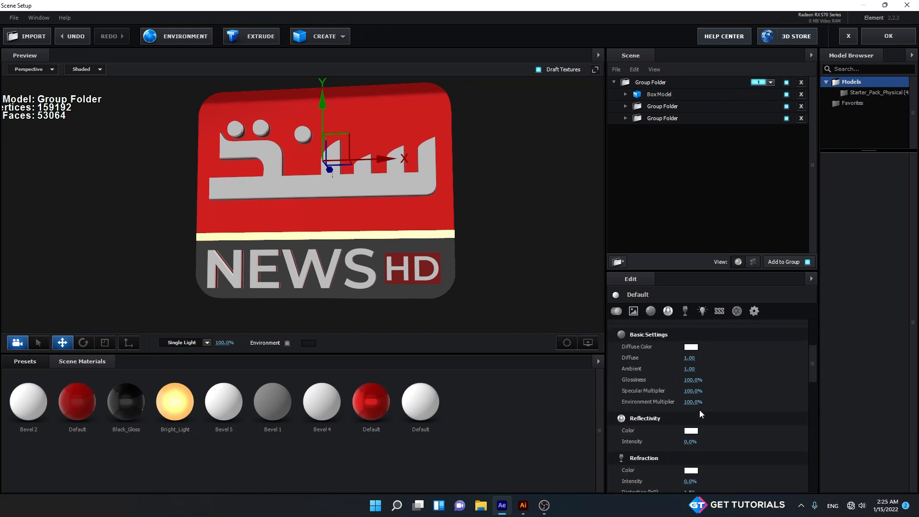
pyautogui.moveTo(688, 373); pyautogui.dragTo(813, 380)
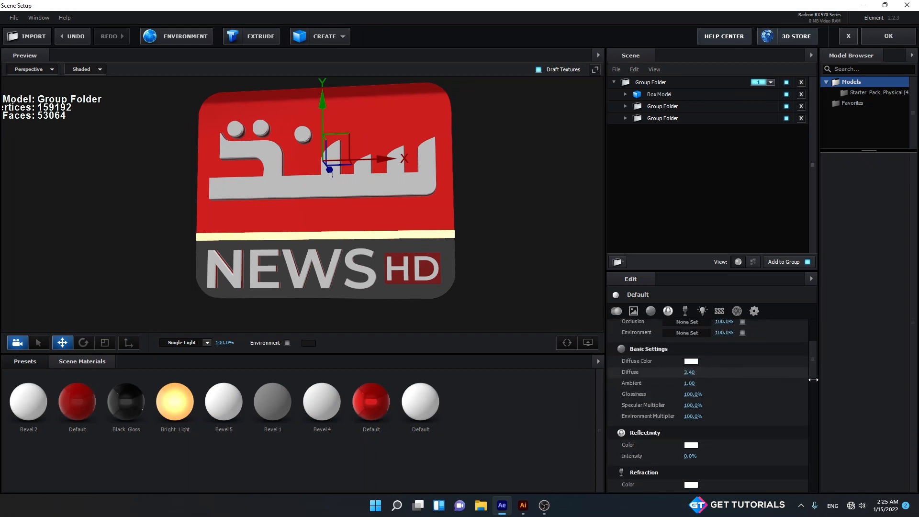
# - Apply the bright white material to the front faces of the Sindh lettering, the NEWS text and the HD box
pyautogui.moveTo(420, 413); pyautogui.dragTo(358, 191)
pyautogui.moveTo(427, 403); pyautogui.dragTo(412, 280)
pyautogui.moveTo(413, 285); pyautogui.dragTo(413, 285)
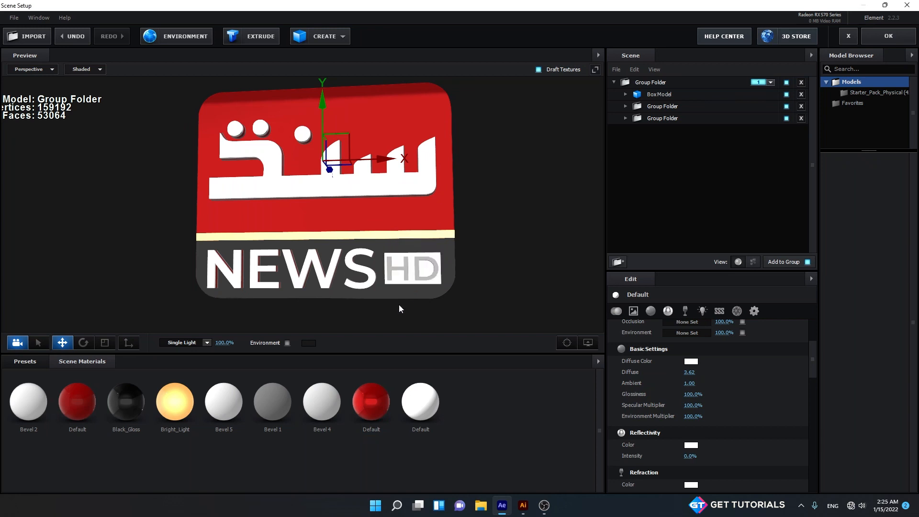
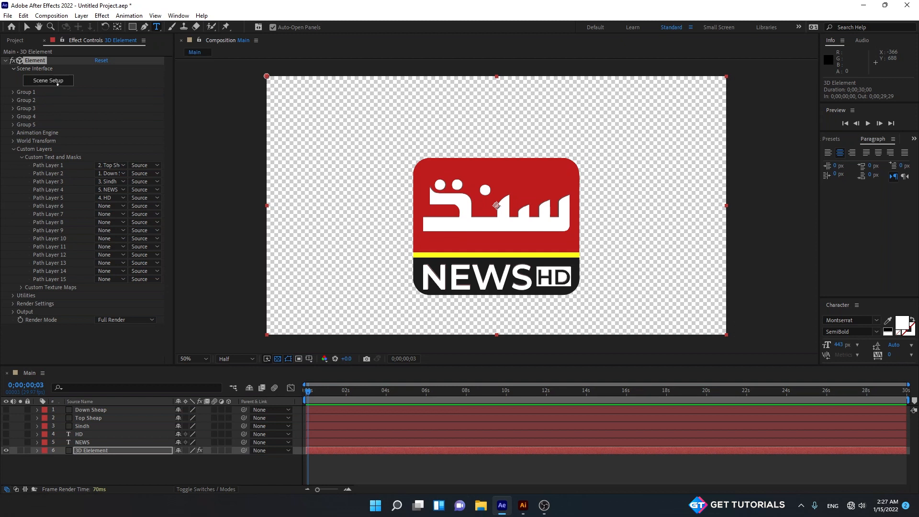
# - Reopen the Element scene setup and load Basic_2K_06.jpg as the environment texture
pyautogui.click(58, 82)
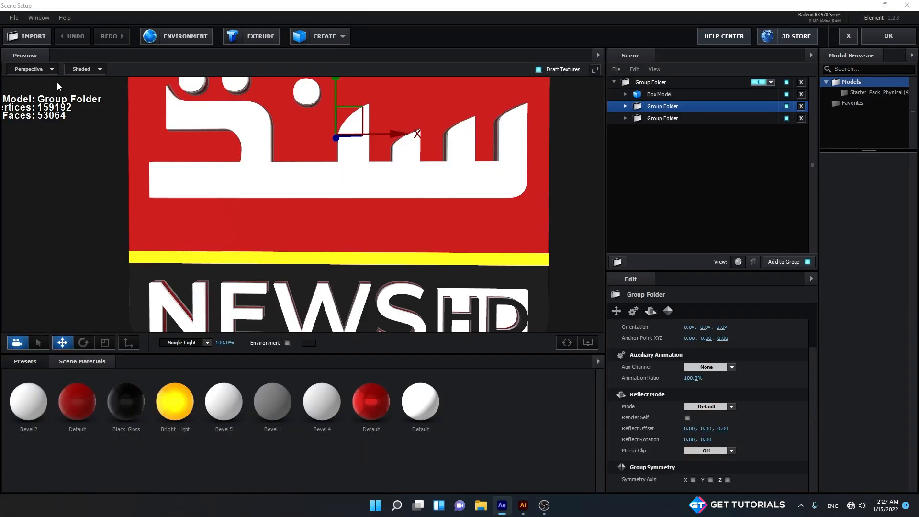
pyautogui.scroll(-3, 214, 165)
pyautogui.moveTo(207, 175); pyautogui.dragTo(243, 180)
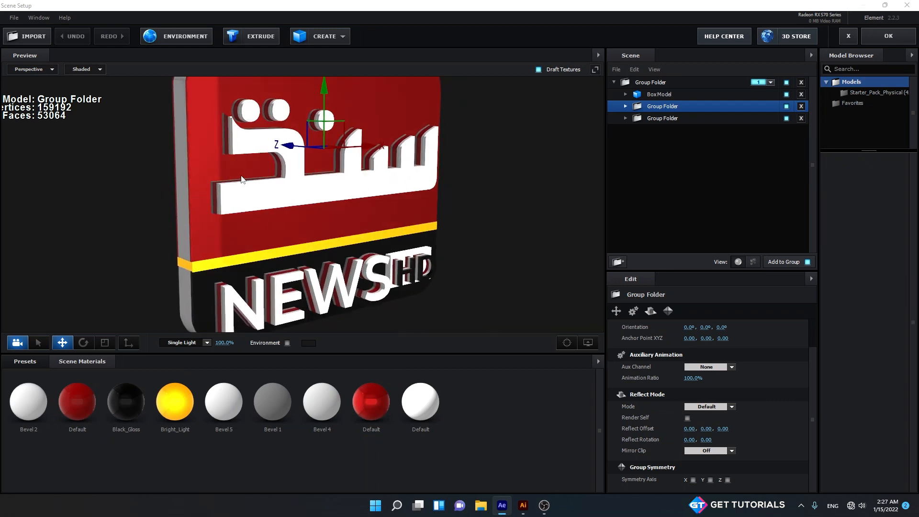
pyautogui.click(192, 40)
pyautogui.click(490, 191)
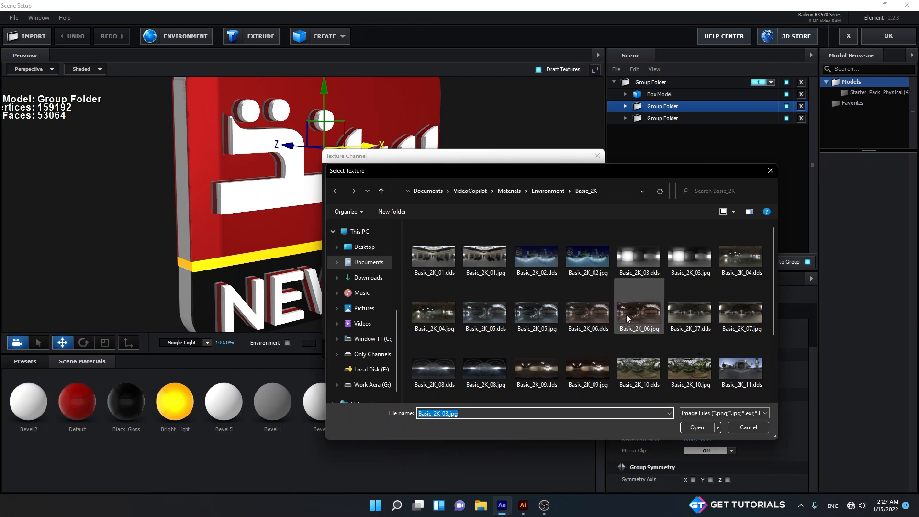
pyautogui.click(684, 427)
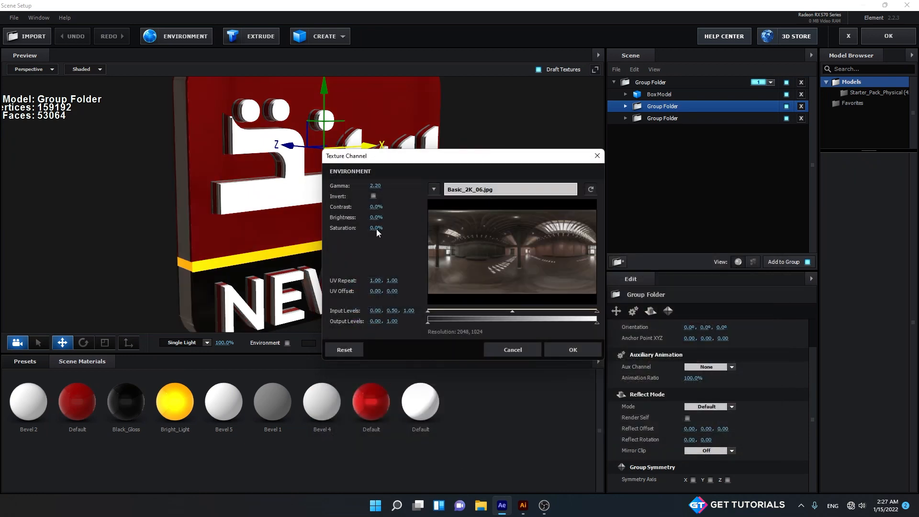
# - Set the environment texture's saturation to -100% and its brightness to 16%, and accept the texture settings
pyautogui.moveTo(376, 228); pyautogui.dragTo(296, 229)
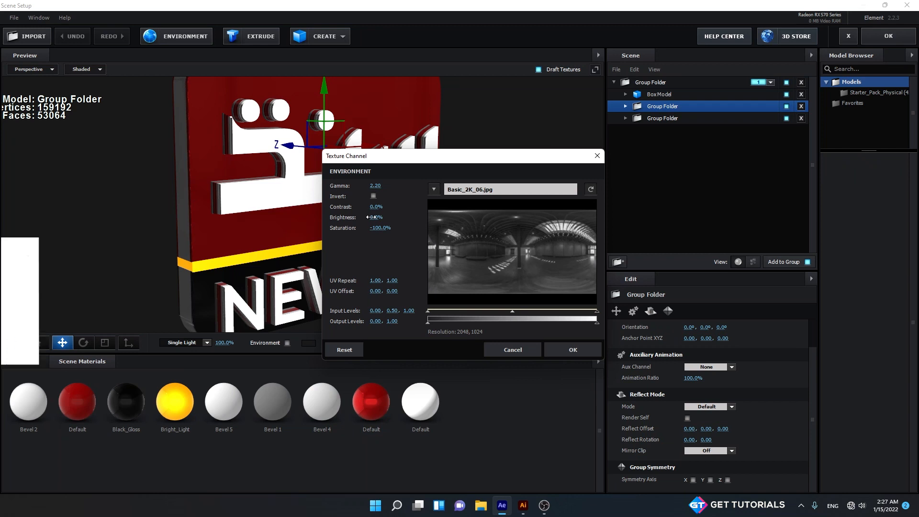
pyautogui.moveTo(368, 218); pyautogui.dragTo(380, 218)
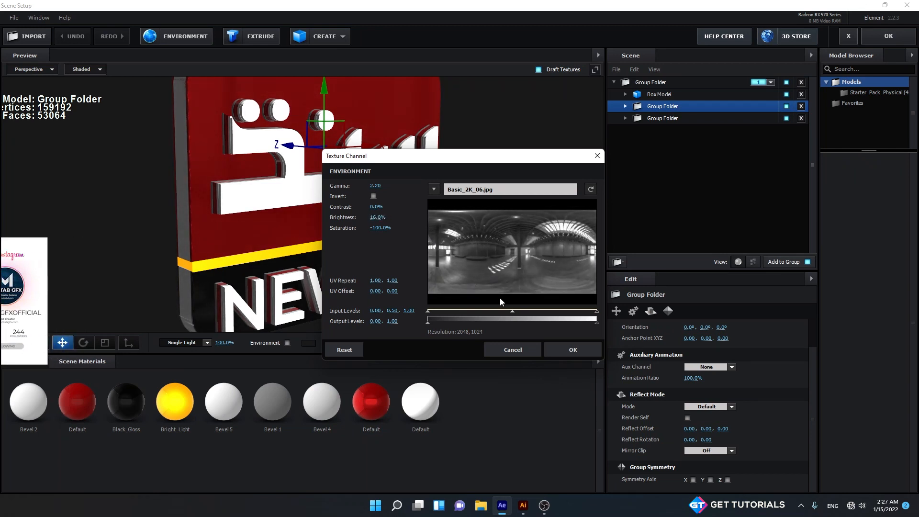
pyautogui.click(569, 350)
pyautogui.moveTo(490, 262); pyautogui.dragTo(401, 250)
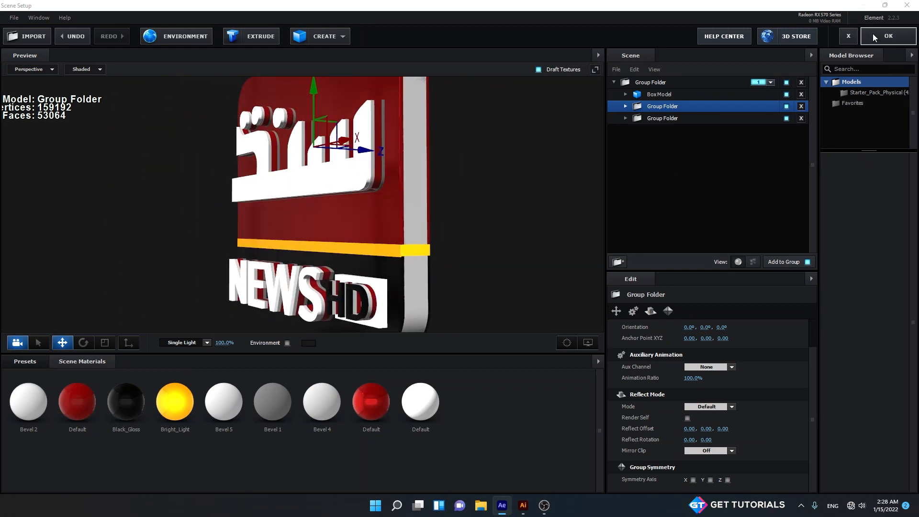
pyautogui.click(625, 106)
pyautogui.click(641, 130)
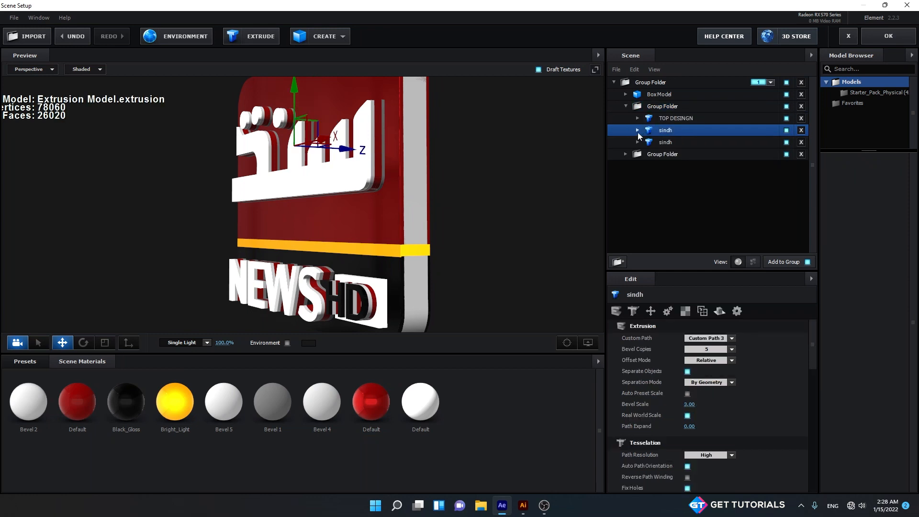
pyautogui.click(637, 130)
pyautogui.click(638, 130)
pyautogui.click(626, 106)
# - Apply the scene setup to the composition, refresh the render and return the playhead to 0;00;00;00
pyautogui.click(871, 36)
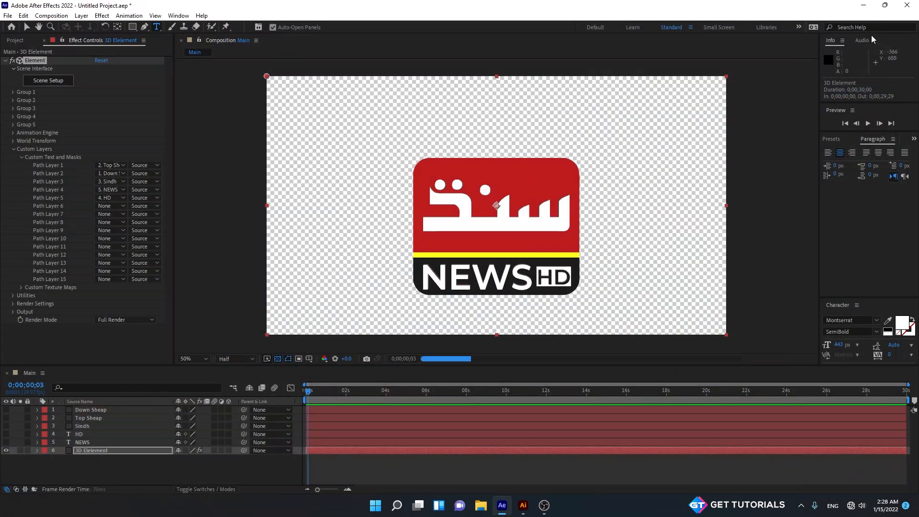
pyautogui.click(341, 388)
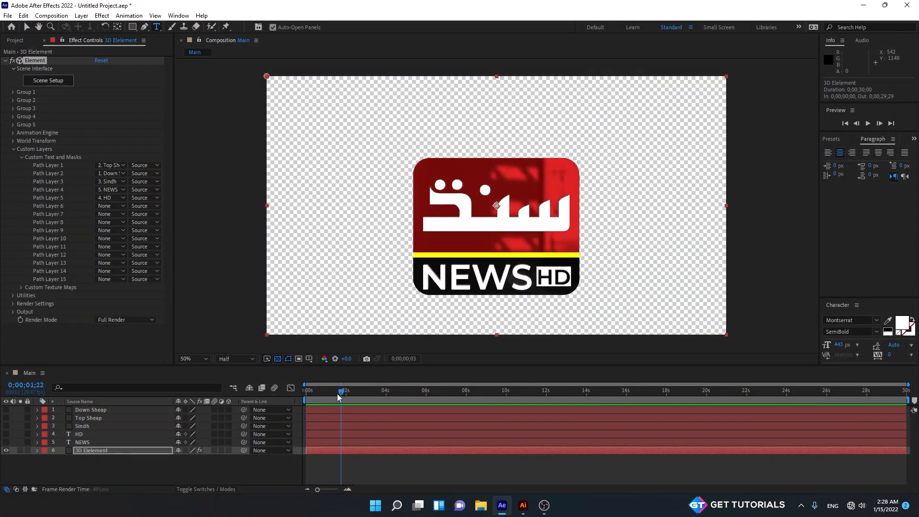
pyautogui.moveTo(338, 396); pyautogui.dragTo(300, 394)
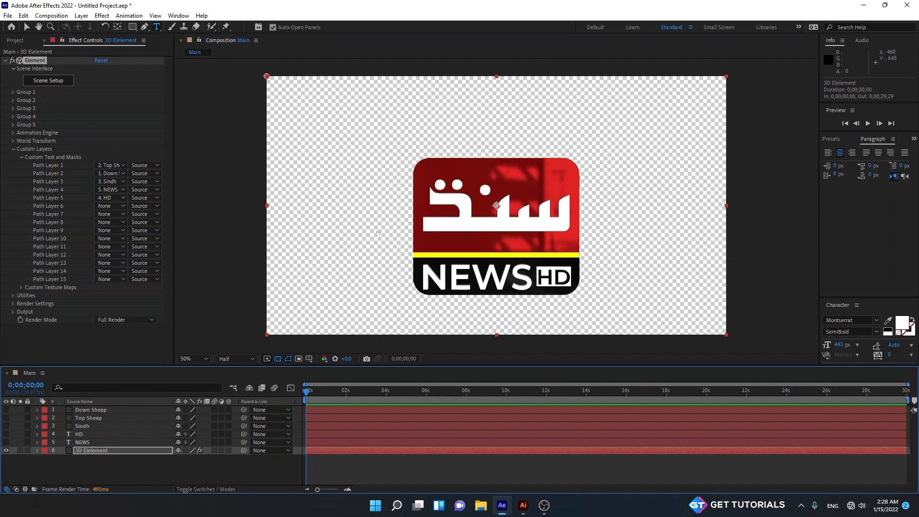
# - Reopen the scene setup and inspect the logo's reflections from several angles and the models in the upper group folder
pyautogui.click(49, 81)
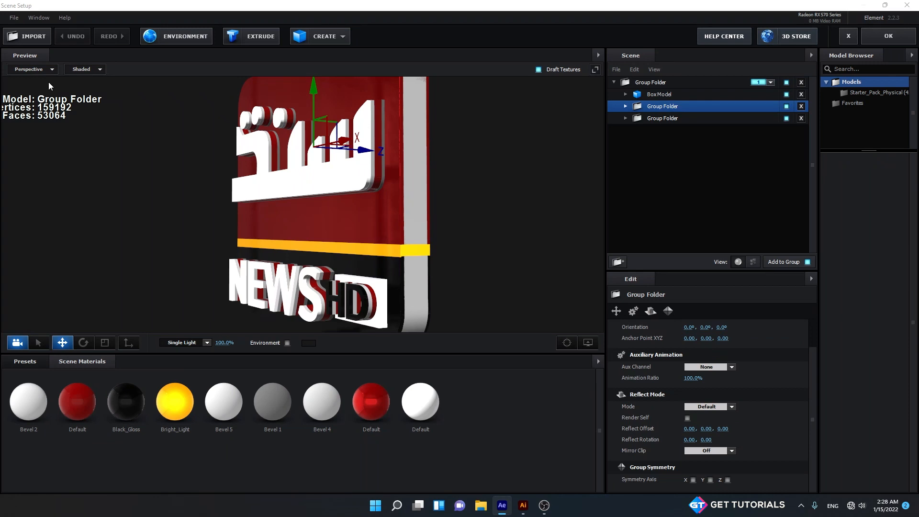
pyautogui.scroll(-3, 320, 204)
pyautogui.moveTo(320, 204); pyautogui.dragTo(368, 211)
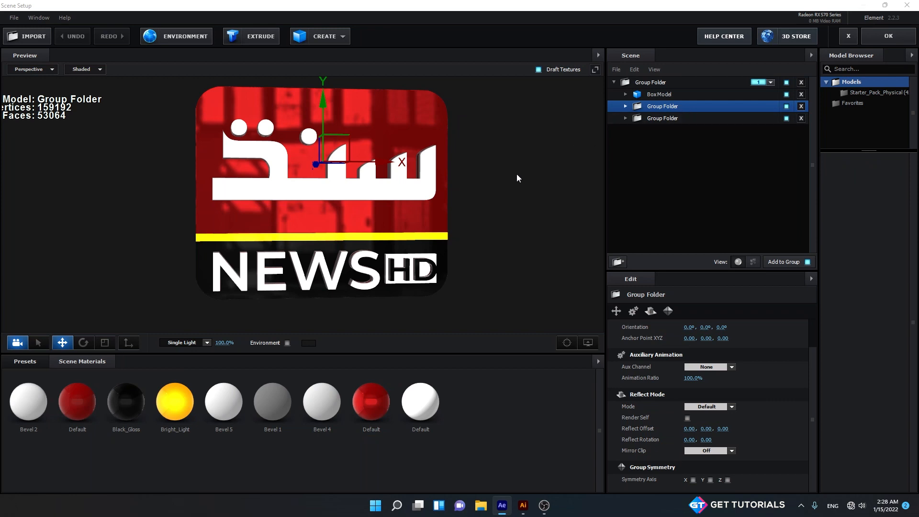
pyautogui.moveTo(516, 173); pyautogui.dragTo(481, 176)
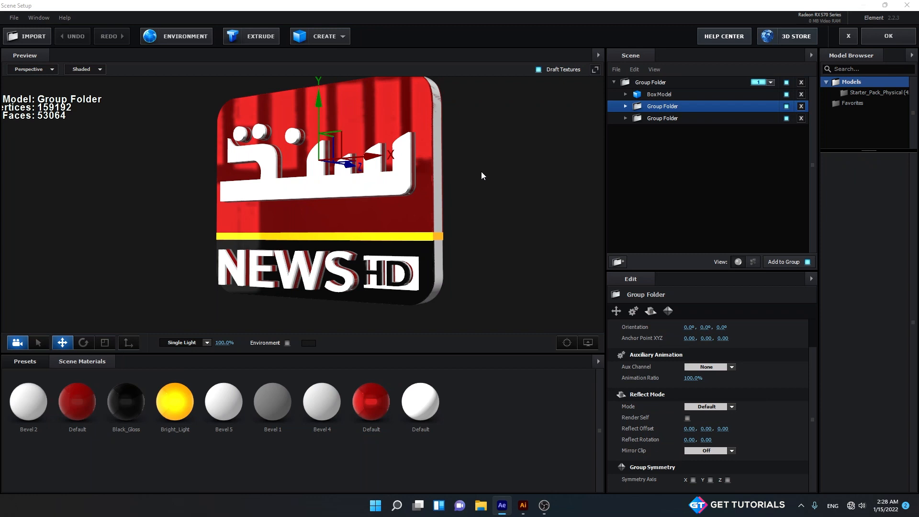
pyautogui.moveTo(481, 172); pyautogui.dragTo(455, 177)
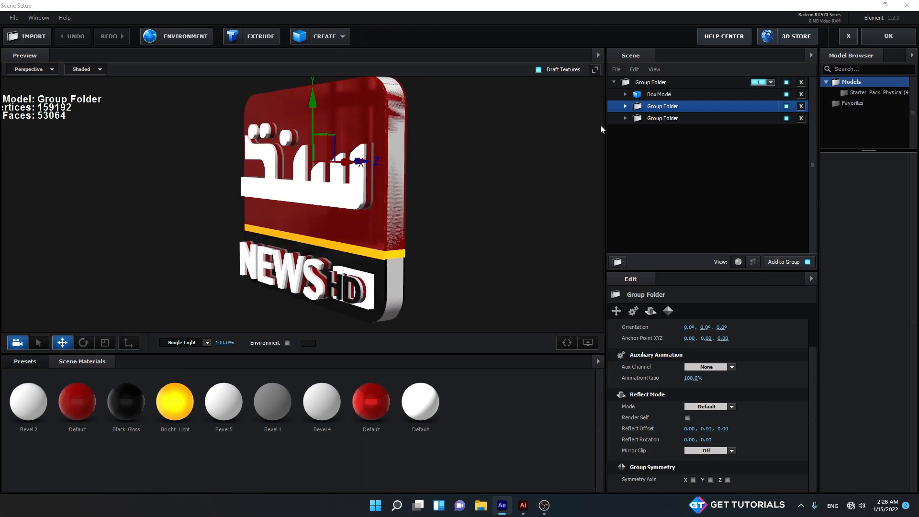
pyautogui.click(625, 106)
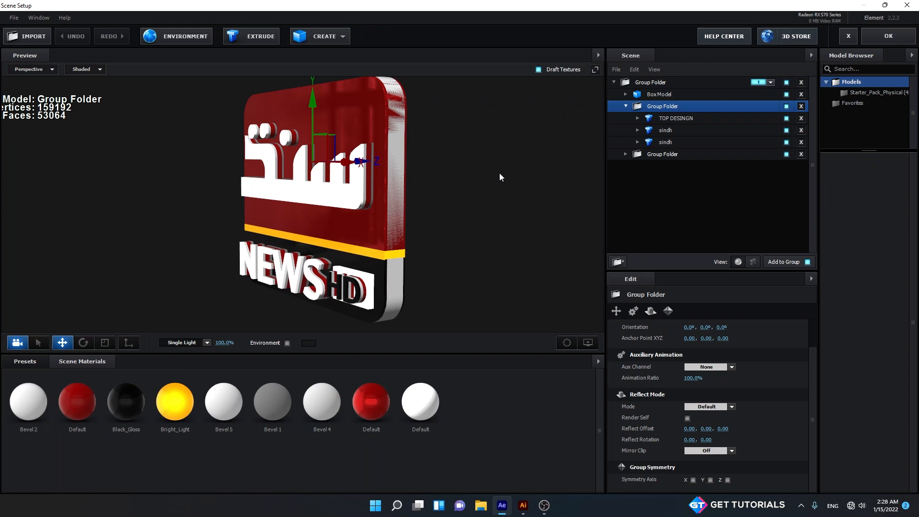
pyautogui.moveTo(489, 175); pyautogui.dragTo(590, 129)
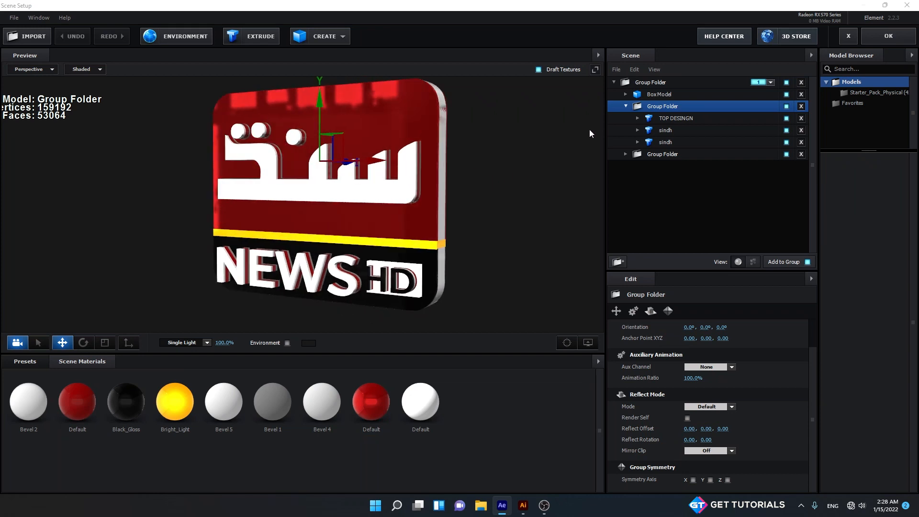
pyautogui.click(625, 107)
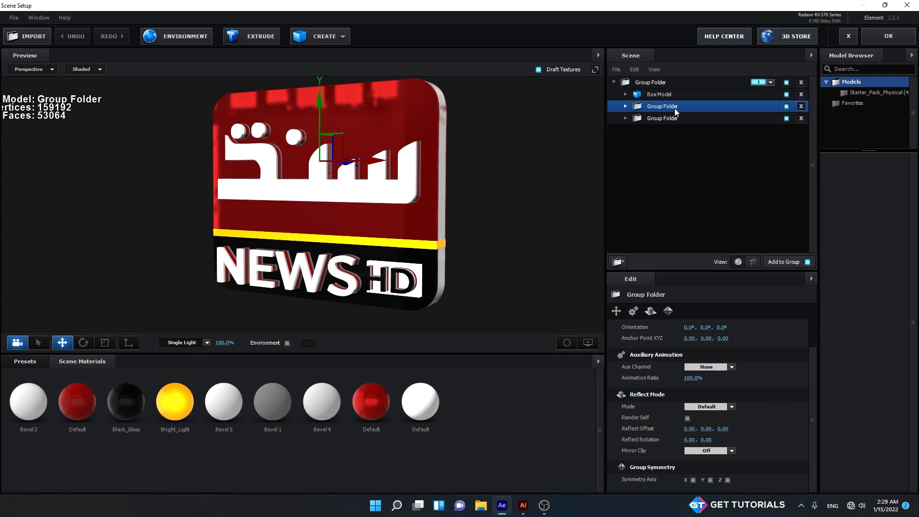
# - Toggle each nested group folder's visibility off and on to identify its logo parts, and select the upper group folder
pyautogui.click(786, 107)
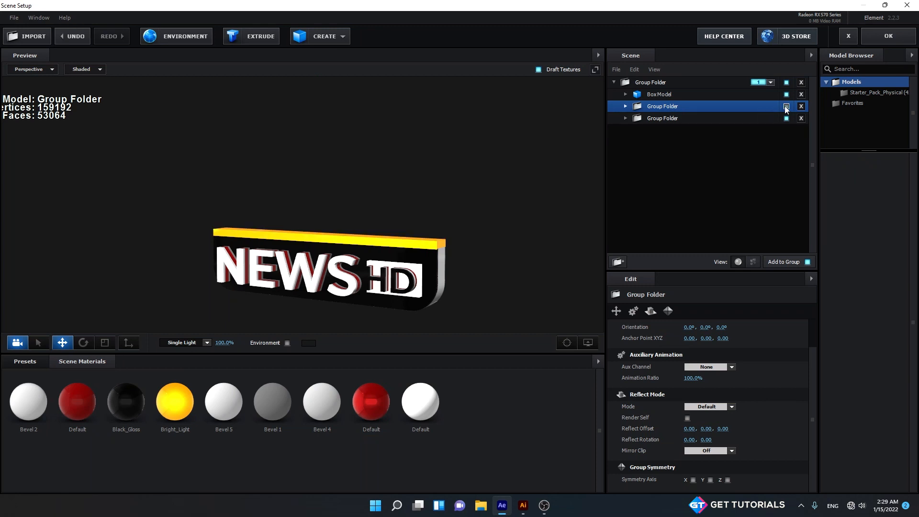
pyautogui.click(785, 107)
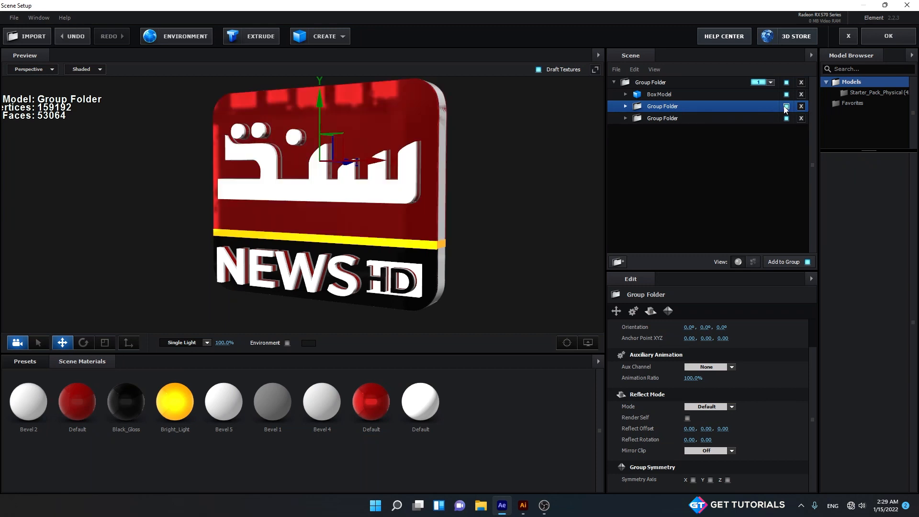
pyautogui.moveTo(460, 134)
pyautogui.mouseDown()
pyautogui.moveTo(400, 139)
pyautogui.moveTo(452, 128)
pyautogui.mouseUp()
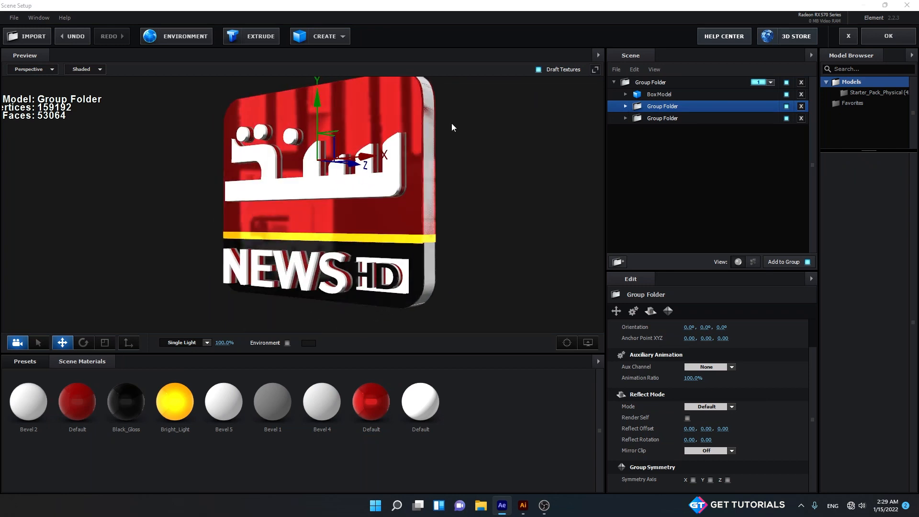
pyautogui.click(786, 118)
pyautogui.click(786, 118)
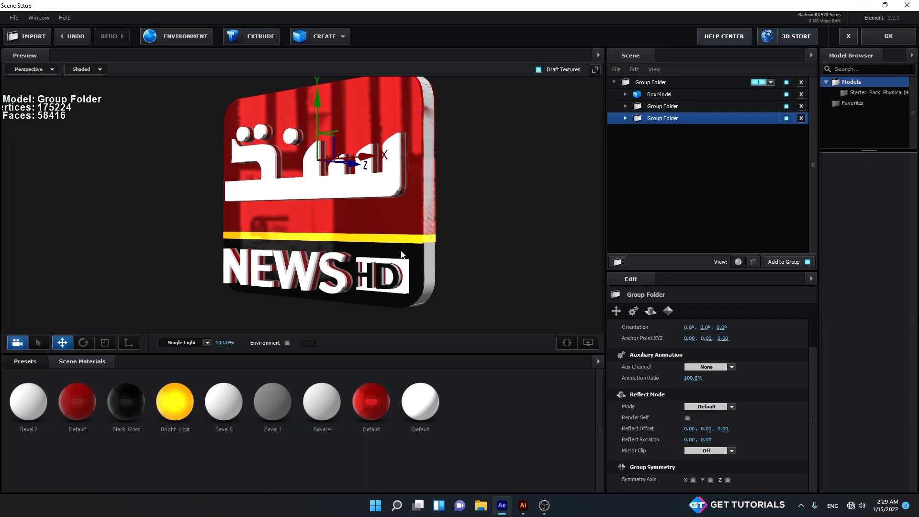
pyautogui.moveTo(402, 253); pyautogui.dragTo(429, 254)
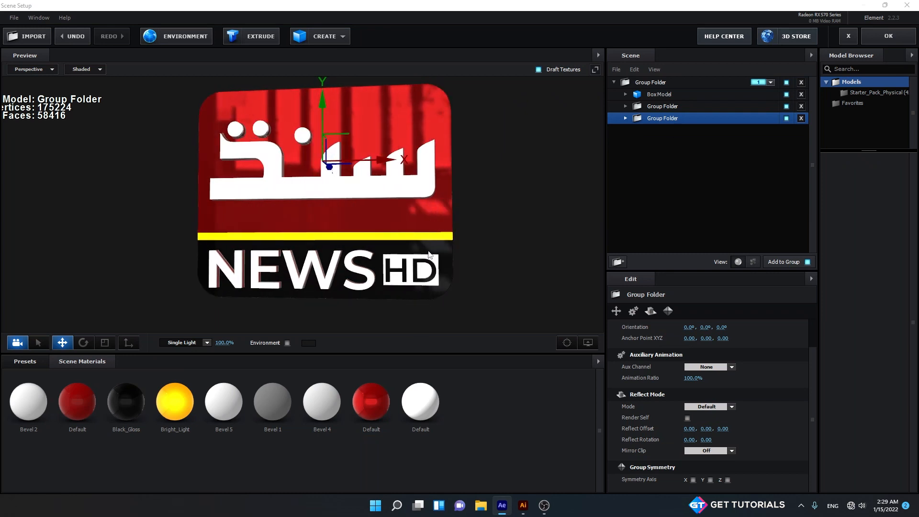
pyautogui.click(683, 106)
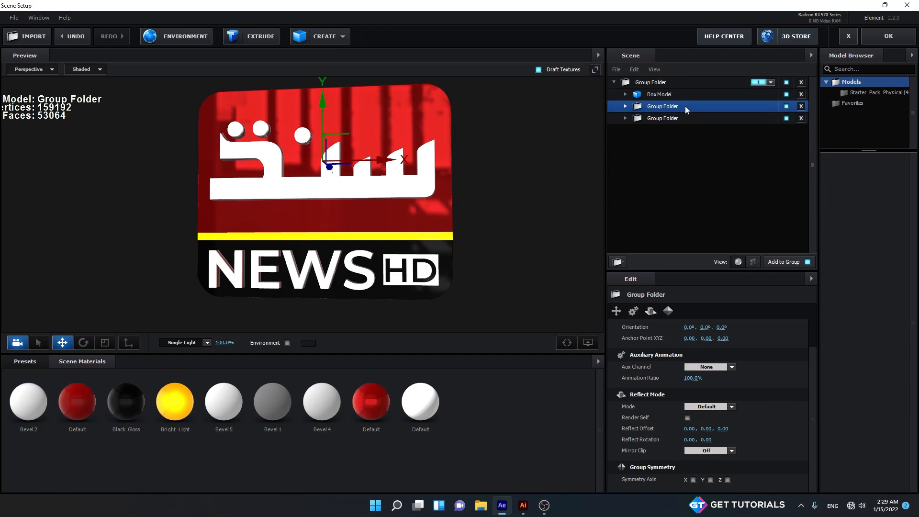
# - Assign auxiliary animation Channel 1 to the upper nested group folder and Channel 2 to the lower one, and accept the scene setup
pyautogui.rightClick(682, 105)
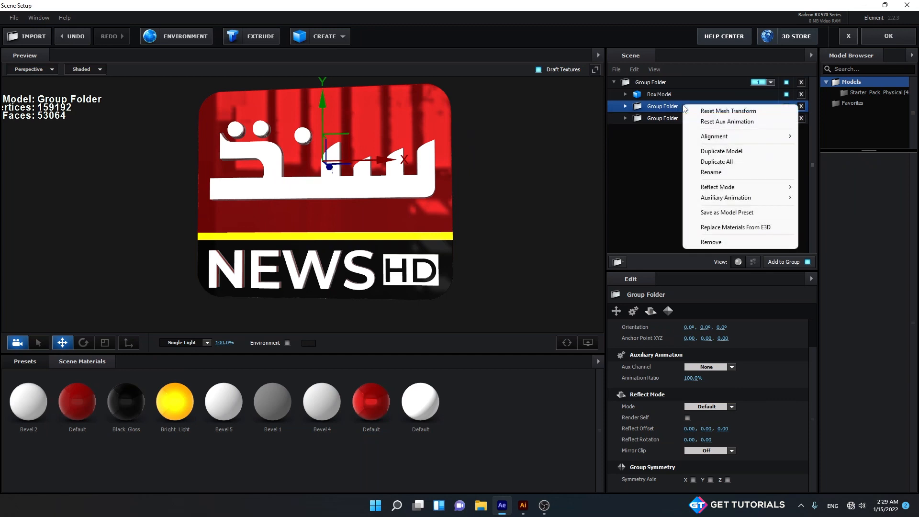
pyautogui.moveTo(721, 200)
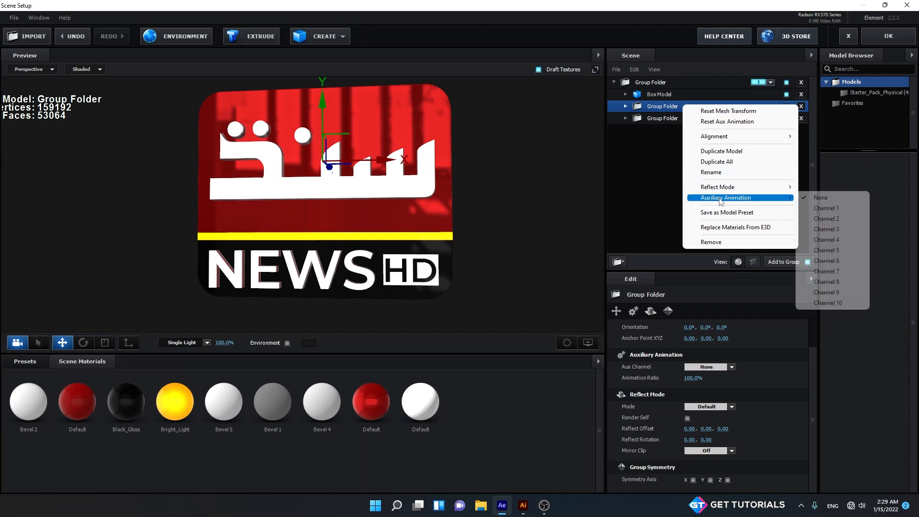
pyautogui.click(829, 209)
pyautogui.click(697, 117)
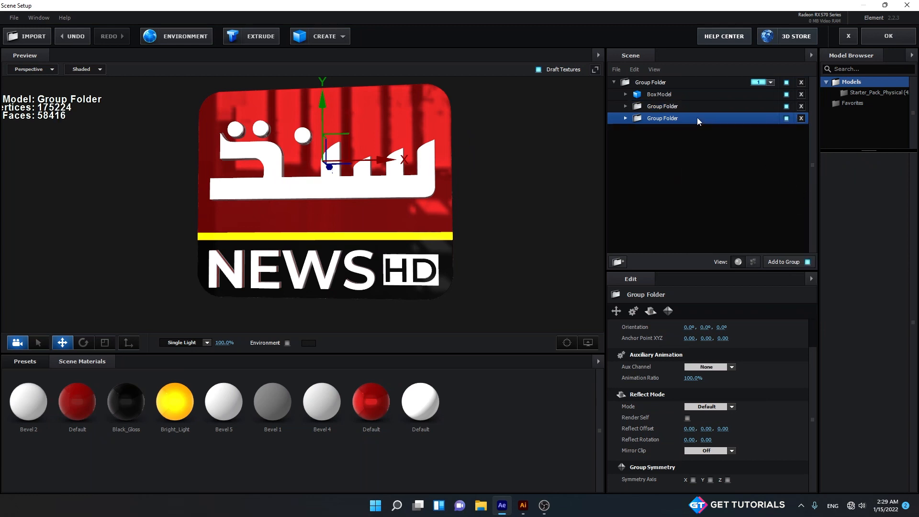
pyautogui.rightClick(697, 118)
pyautogui.moveTo(737, 211)
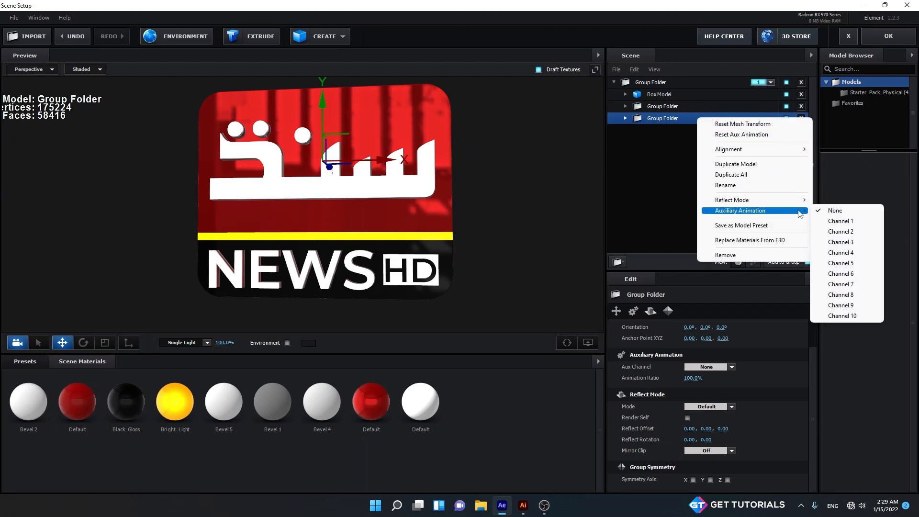
pyautogui.click(857, 233)
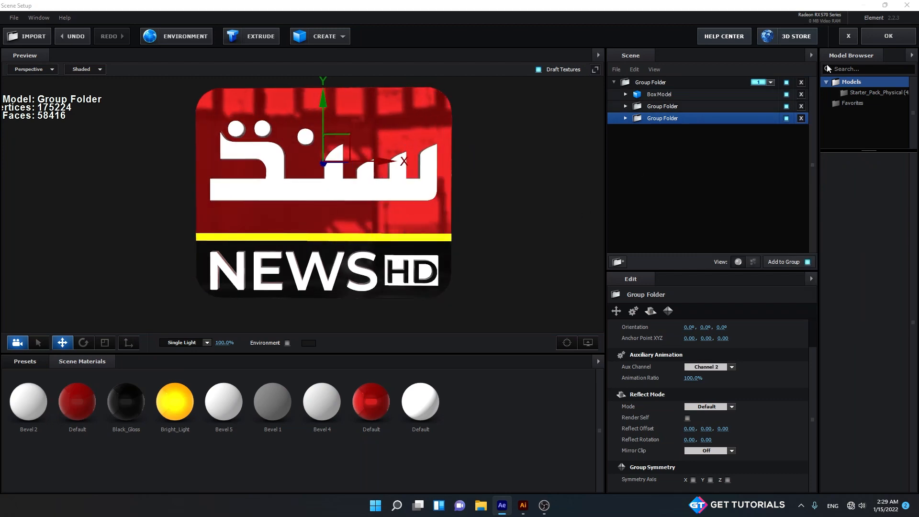
pyautogui.click(872, 36)
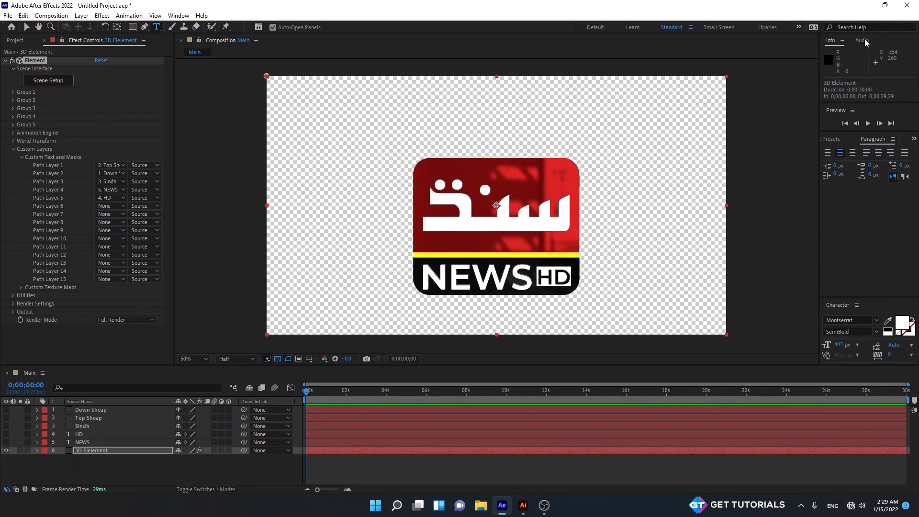
# - Mark the Down Sheap, Top Sheap, Sindh, HD and NEWS layers as shy and hide them from the timeline
pyautogui.click(248, 388)
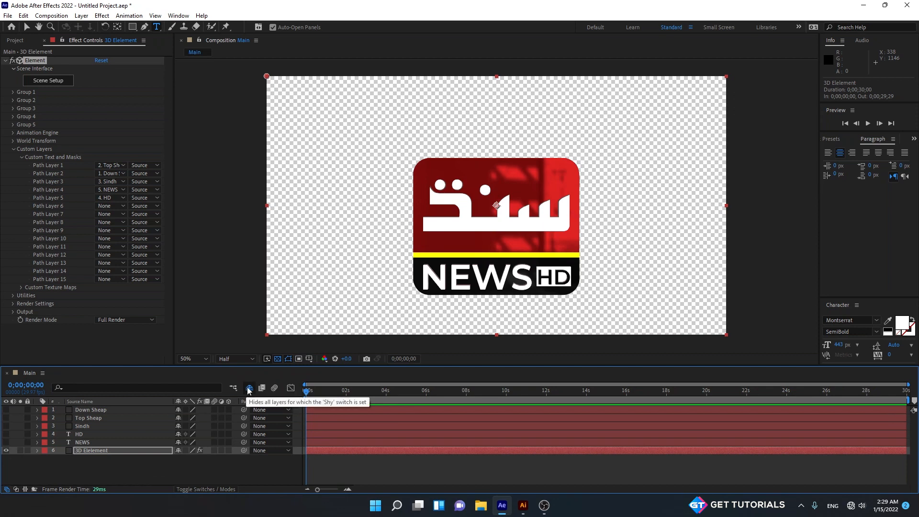
pyautogui.click(179, 410)
pyautogui.click(178, 410)
pyautogui.click(178, 410)
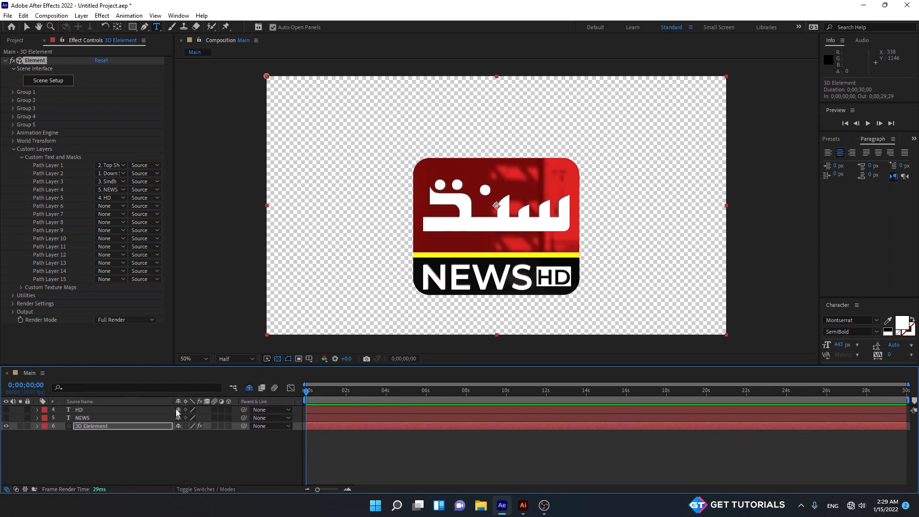
pyautogui.click(178, 410)
pyautogui.click(178, 410)
pyautogui.click(216, 438)
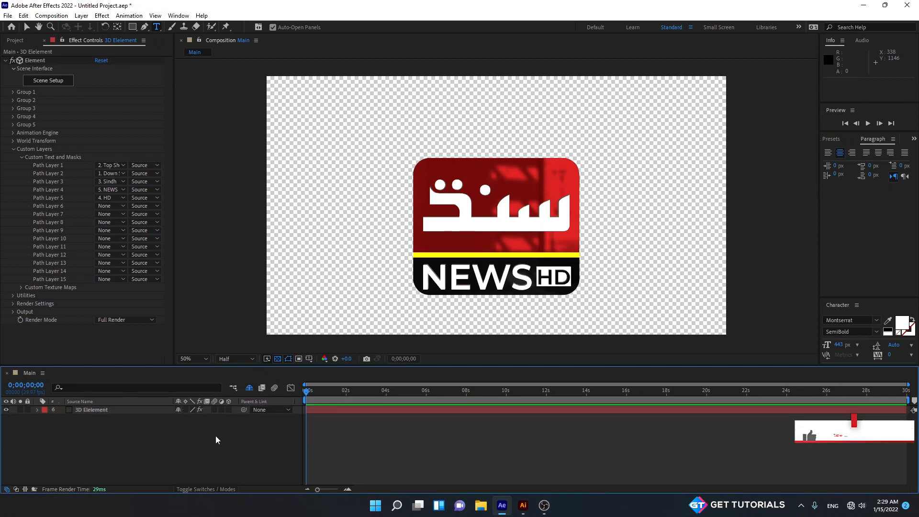
# - Expand Group 1's Aux Channel 1 rotation controls in the 3D layer's Element effect and try out the Y rotation
pyautogui.click(165, 410)
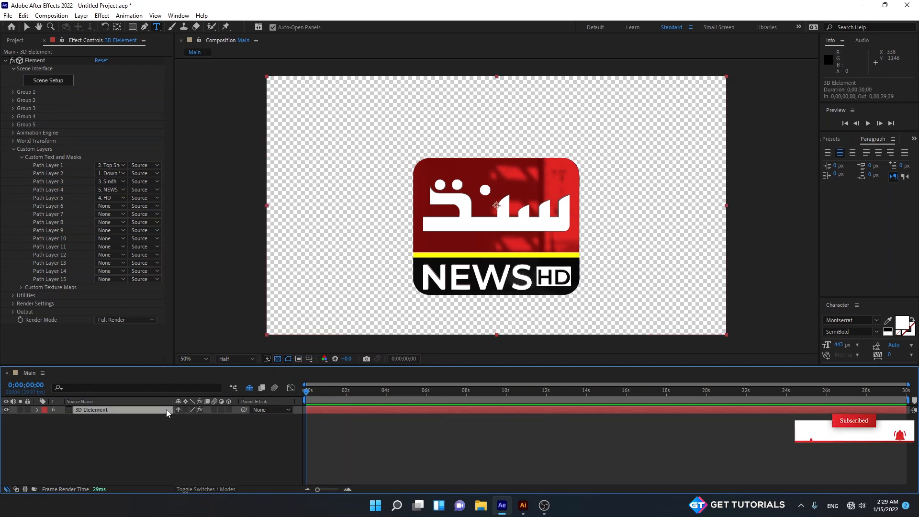
pyautogui.click(21, 158)
pyautogui.click(14, 148)
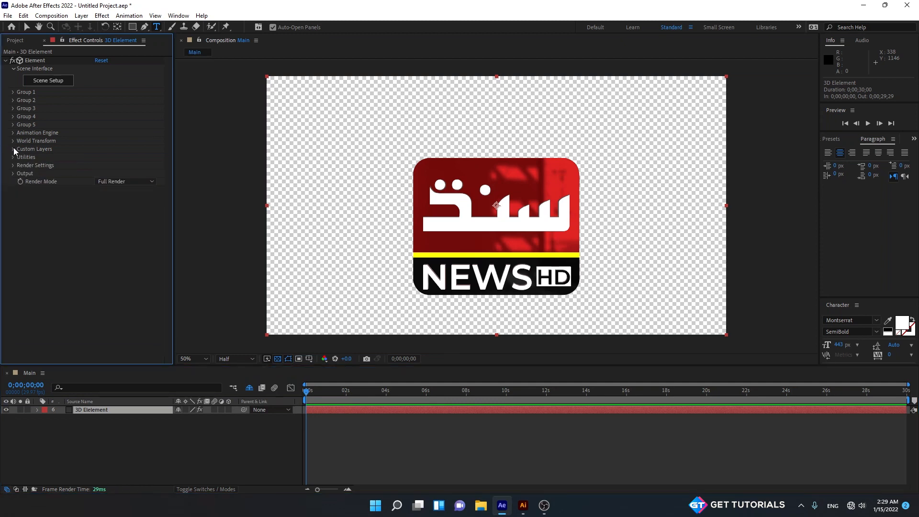
pyautogui.click(13, 92)
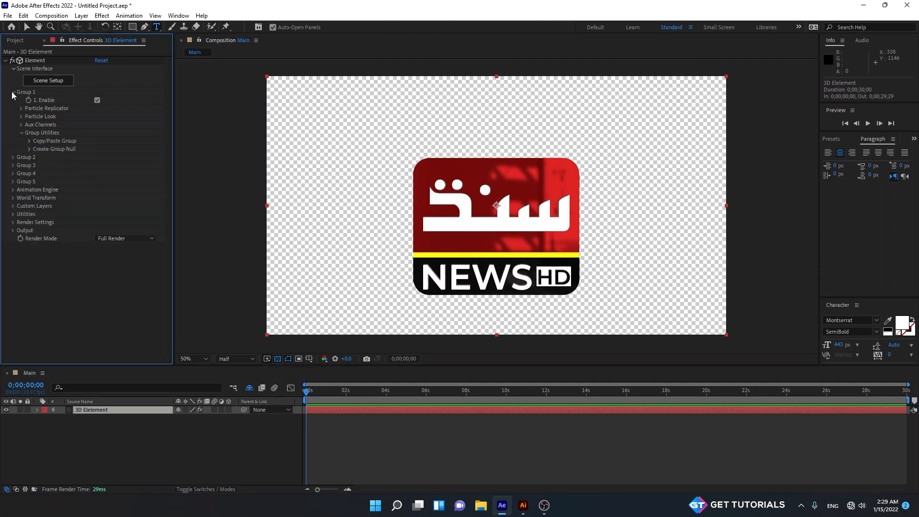
pyautogui.click(21, 125)
pyautogui.click(29, 133)
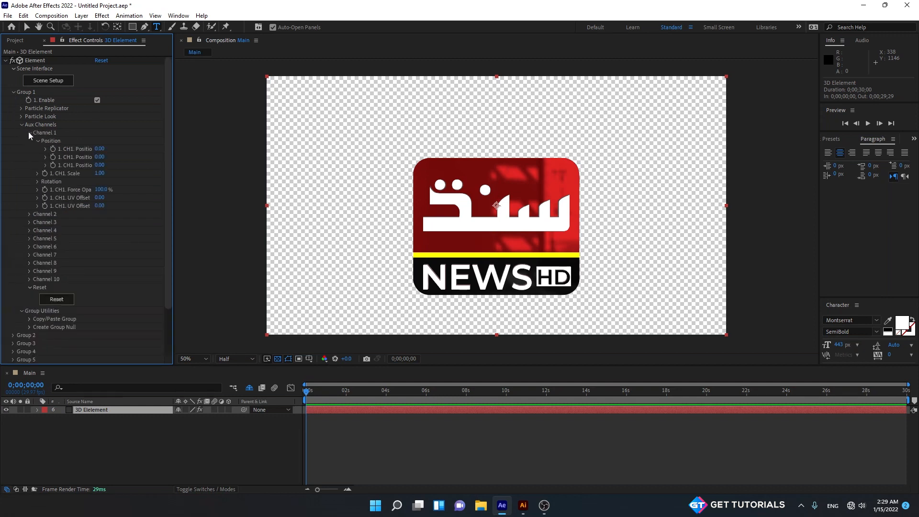
pyautogui.click(36, 181)
pyautogui.moveTo(105, 198)
pyautogui.mouseDown()
pyautogui.moveTo(132, 196)
pyautogui.moveTo(84, 198)
pyautogui.moveTo(91, 201)
pyautogui.mouseUp()
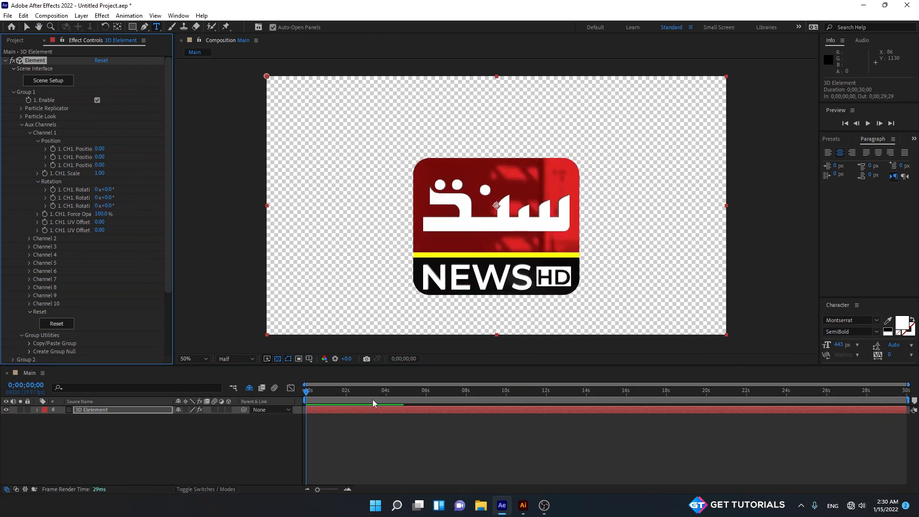
# - Keyframe Channel 1's Y rotation from 0° at 0;00;00;00 to 190° at 0;00;02;00
pyautogui.click(345, 393)
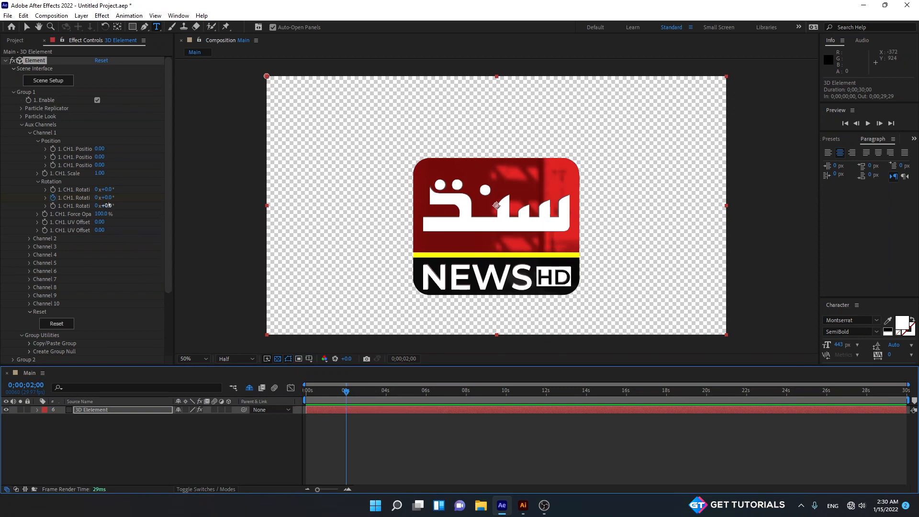
pyautogui.click(108, 197)
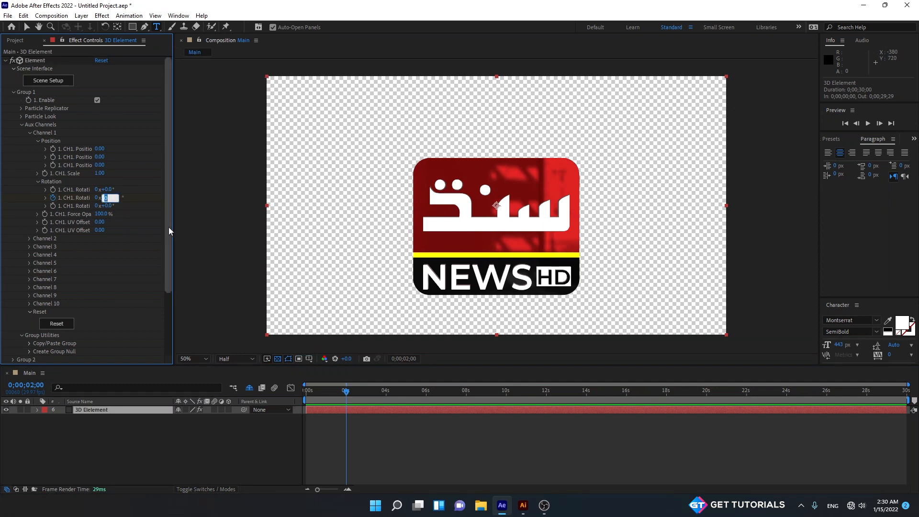
pyautogui.write('180')
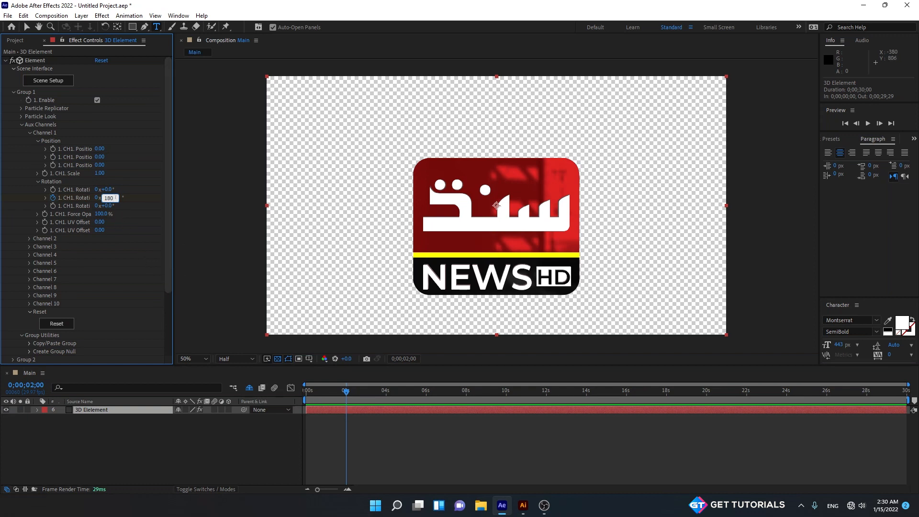
pyautogui.write('9')
pyautogui.press('Return')
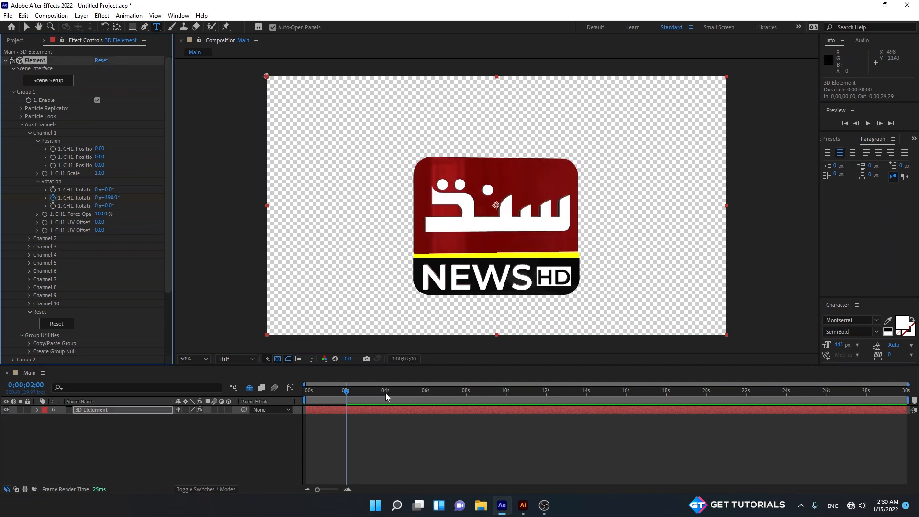
# - Add a Channel 1 Y rotation keyframe of 180° at 0;00;03;04
pyautogui.click(369, 392)
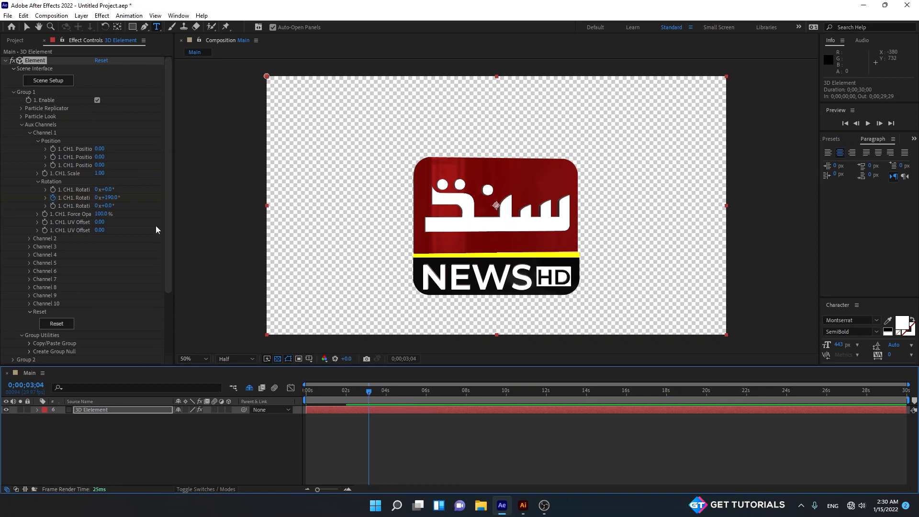
pyautogui.click(110, 198)
pyautogui.write('180')
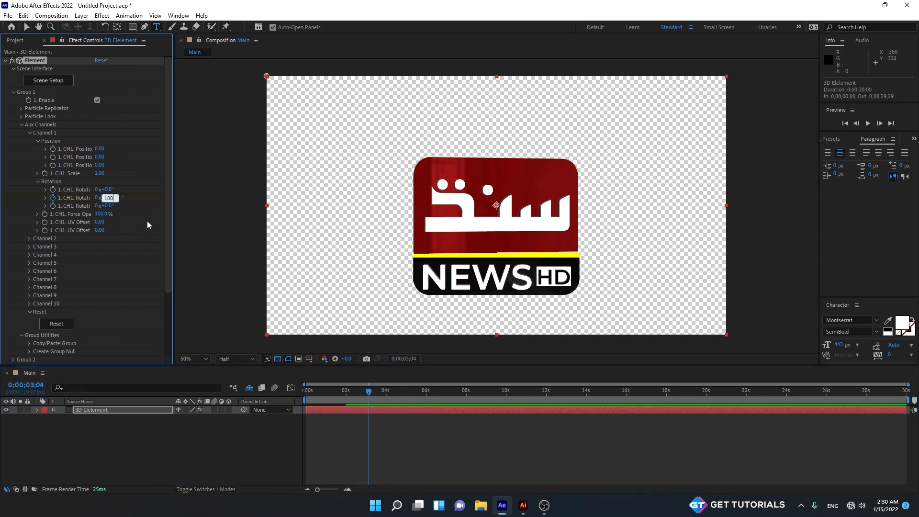
pyautogui.press('Return')
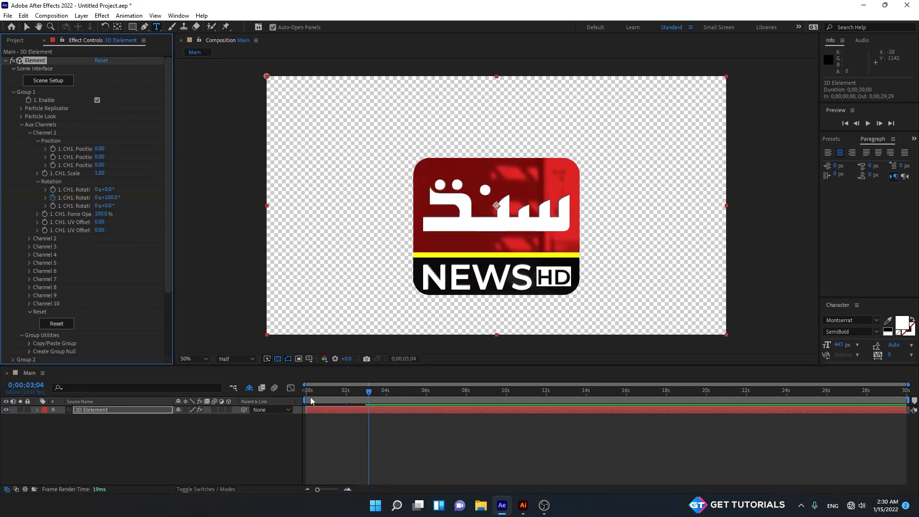
# - Preview the rotation from the start, reveal the layer's keyframes and scrub between the second and third keyframes
pyautogui.moveTo(331, 390); pyautogui.dragTo(280, 392)
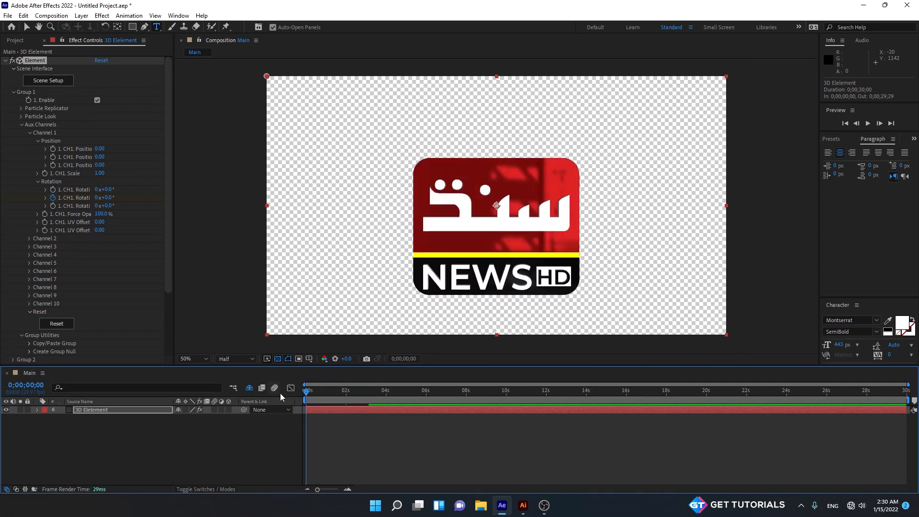
pyautogui.press('space')
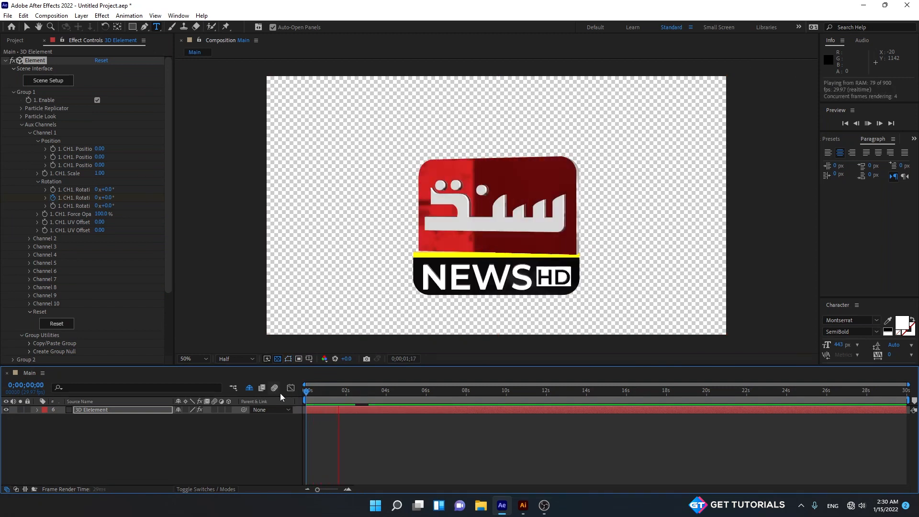
pyautogui.press('space')
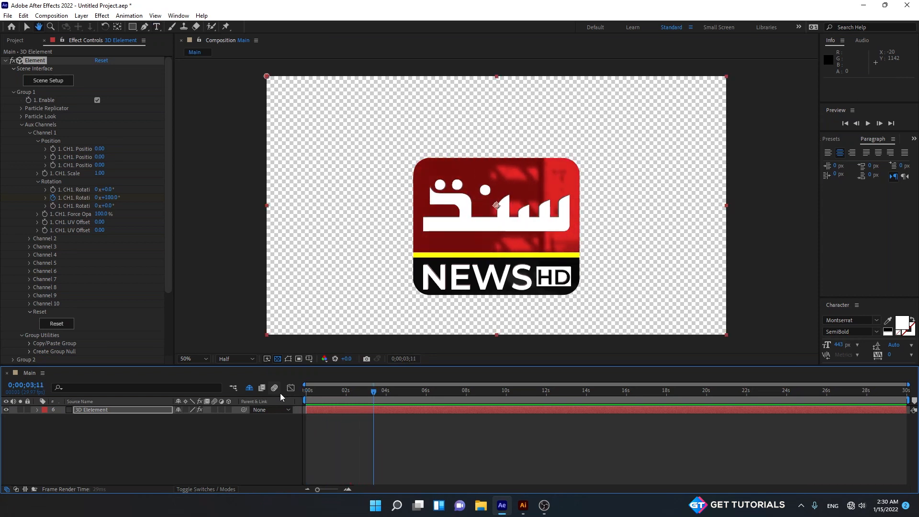
pyautogui.press('u')
pyautogui.click(350, 393)
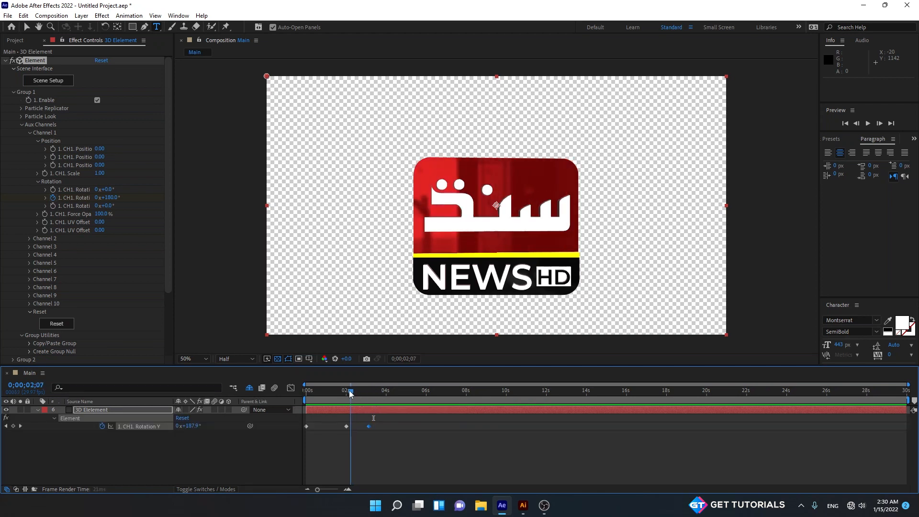
pyautogui.moveTo(351, 393); pyautogui.dragTo(370, 396)
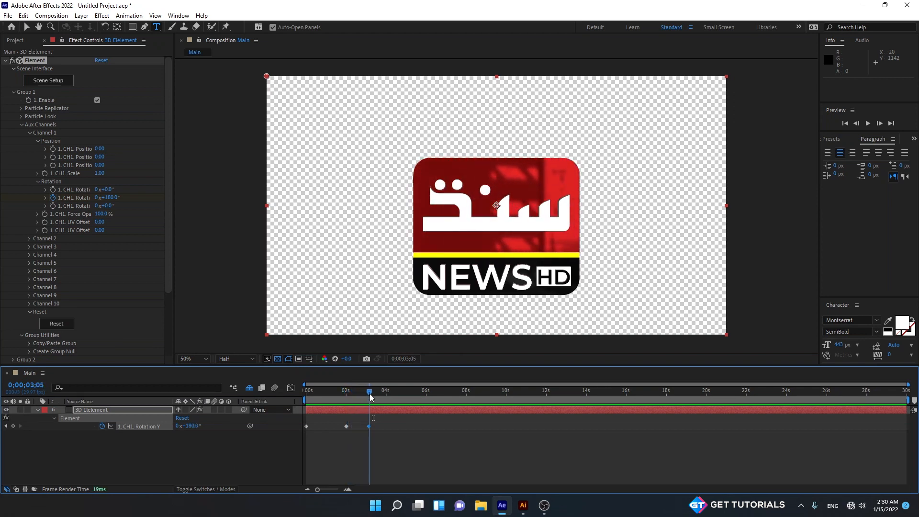
pyautogui.click(389, 438)
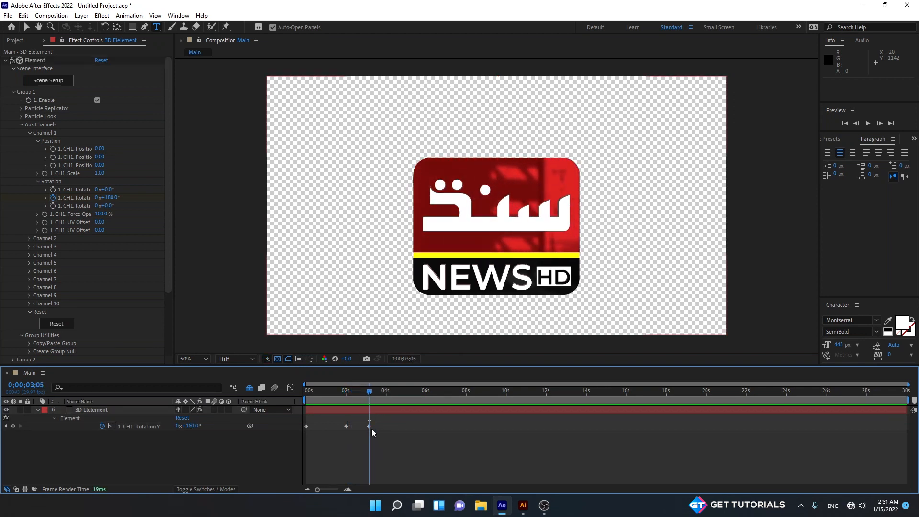
# - Move the second Y rotation keyframe to 0;00;01;07 and the third to about 4.5 seconds, and apply Easy Ease to all three
pyautogui.moveTo(369, 426); pyautogui.dragTo(418, 427)
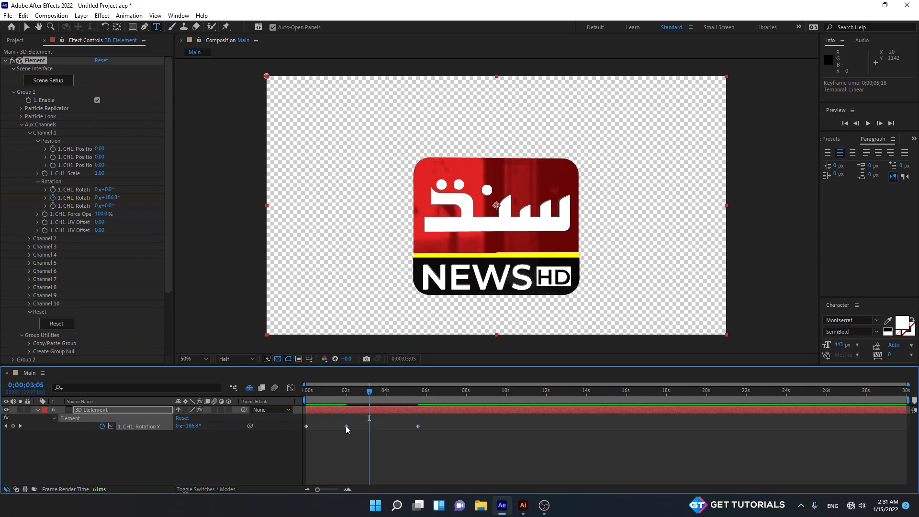
pyautogui.moveTo(345, 426); pyautogui.dragTo(330, 426)
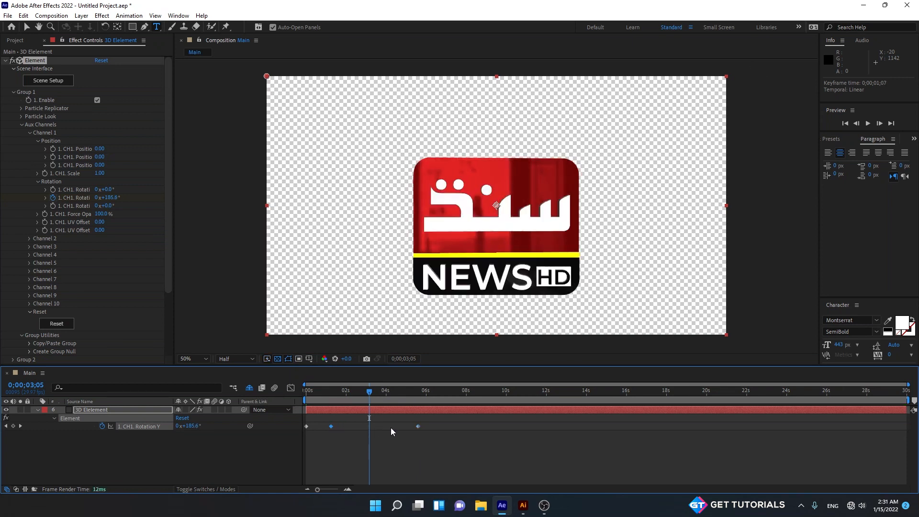
pyautogui.moveTo(418, 427); pyautogui.dragTo(303, 424)
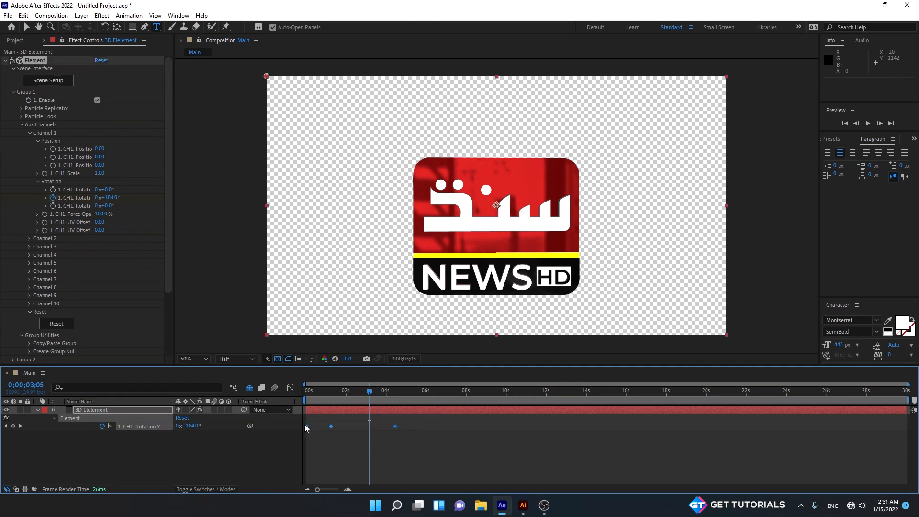
pyautogui.press('F9')
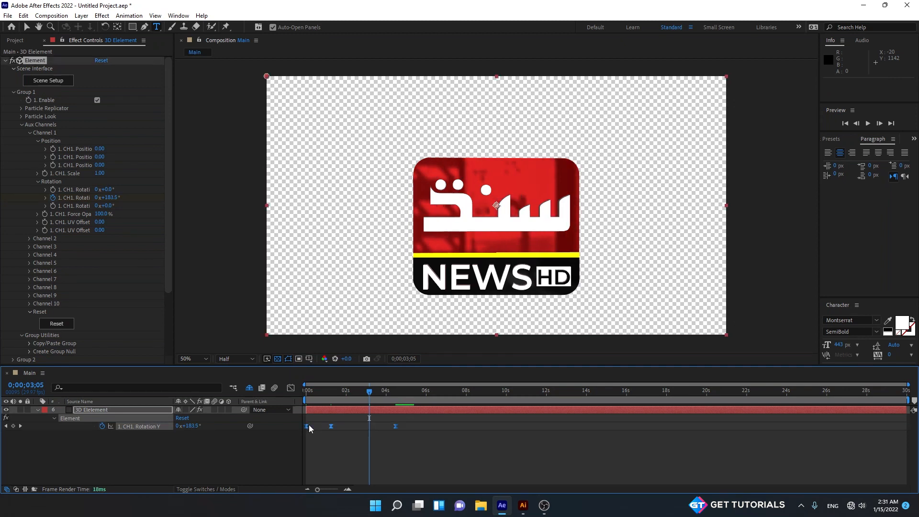
pyautogui.click(355, 427)
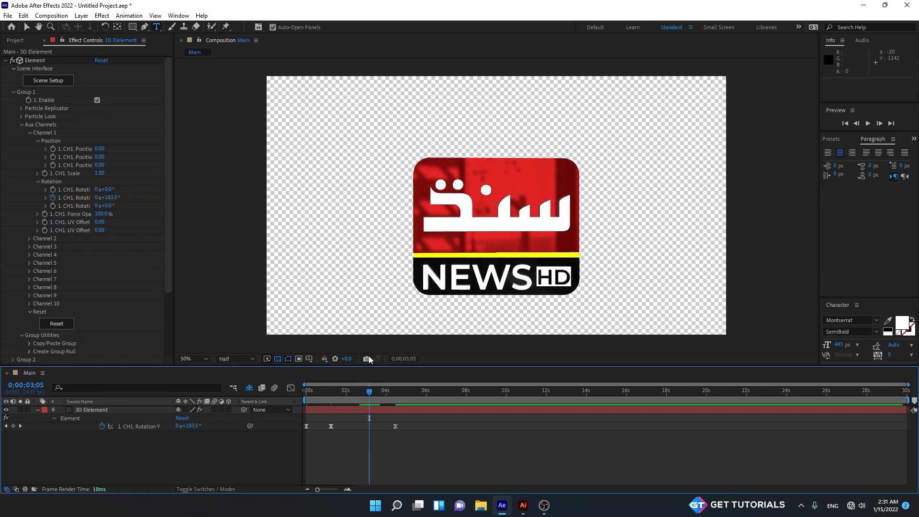
# - Save the project as Untitled Project.aep inside a new folder created on the Desktop
pyautogui.hotkey('ctrl', 's')
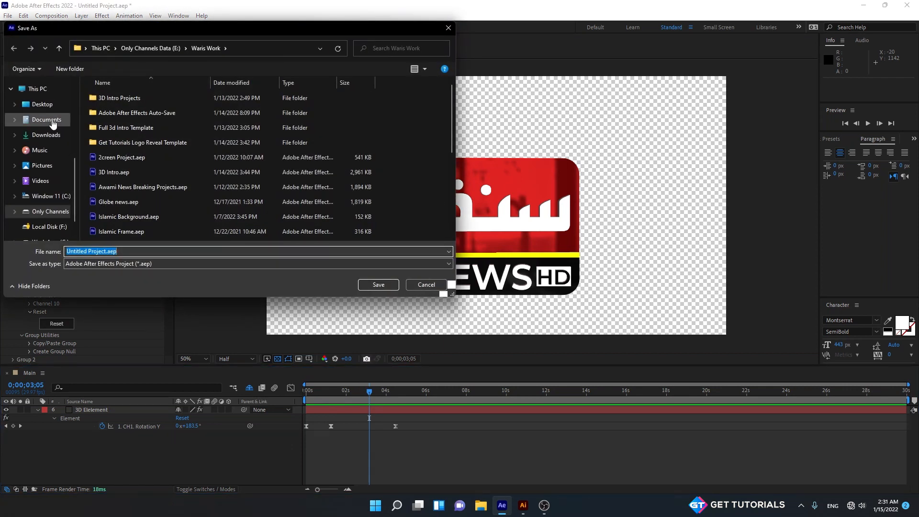
pyautogui.click(42, 103)
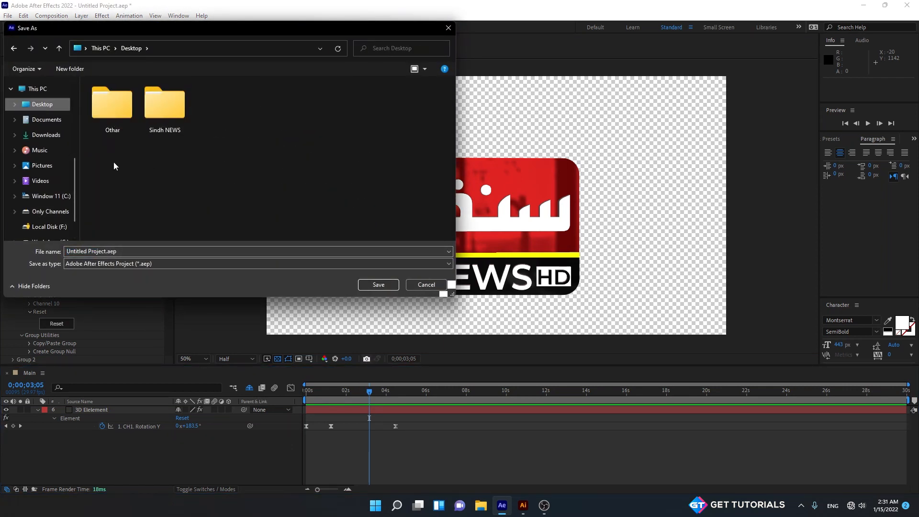
pyautogui.click(70, 68)
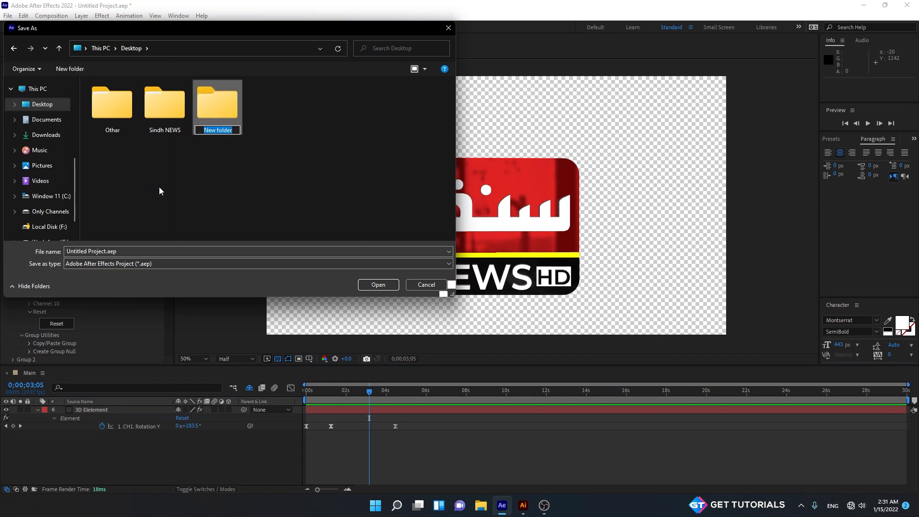
pyautogui.write('Sindh News')
pyautogui.press('Return')
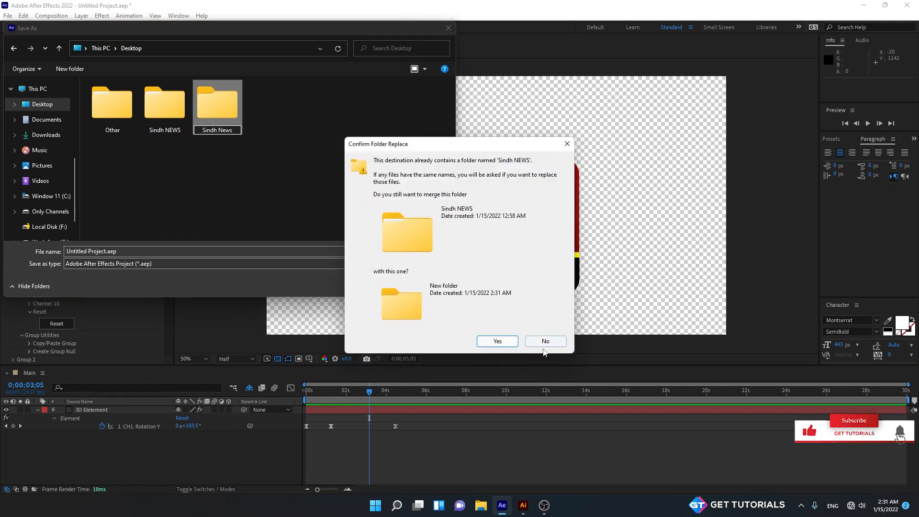
pyautogui.click(546, 341)
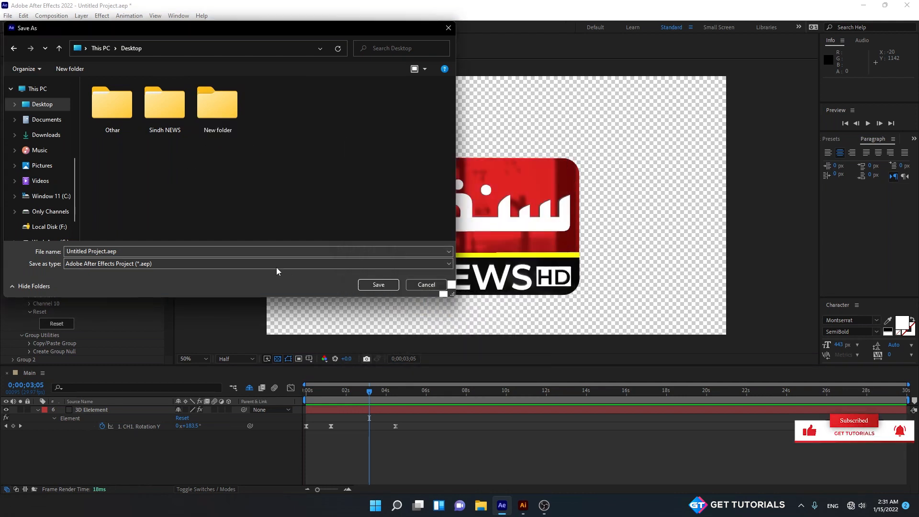
pyautogui.doubleClick(218, 116)
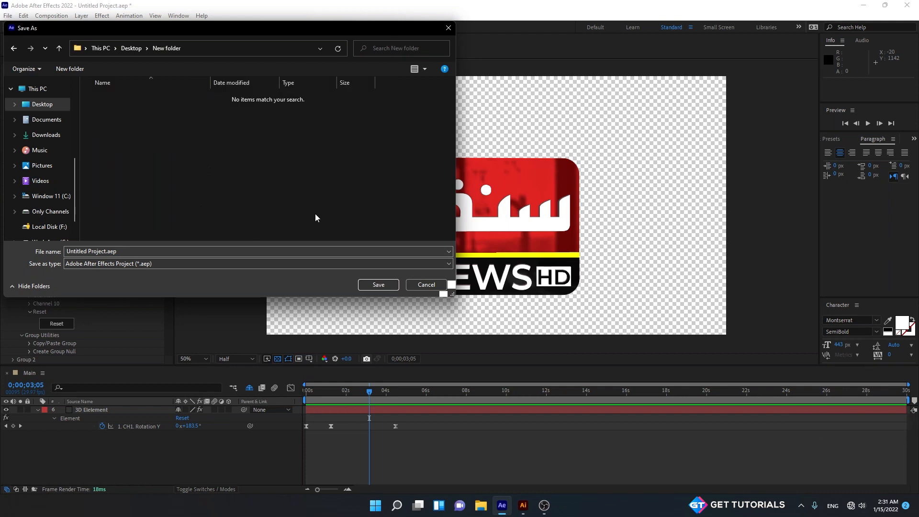
pyautogui.click(385, 285)
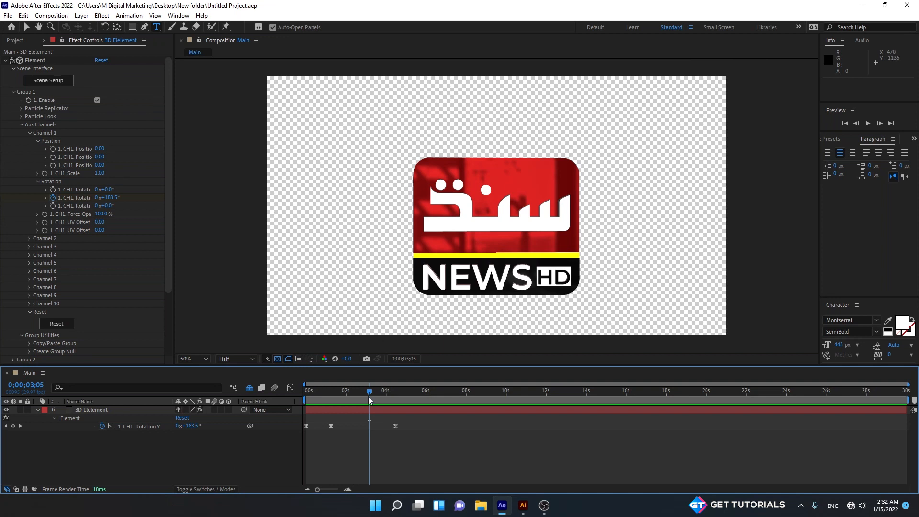
# - Preview the logo rotation twice from the start and scrub through the three Y rotation keyframes
pyautogui.moveTo(369, 400); pyautogui.dragTo(306, 397)
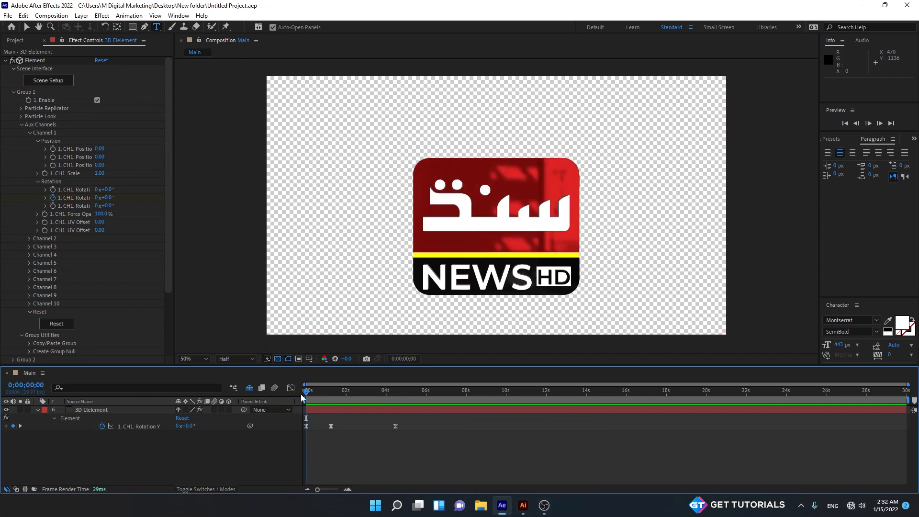
pyautogui.press('space')
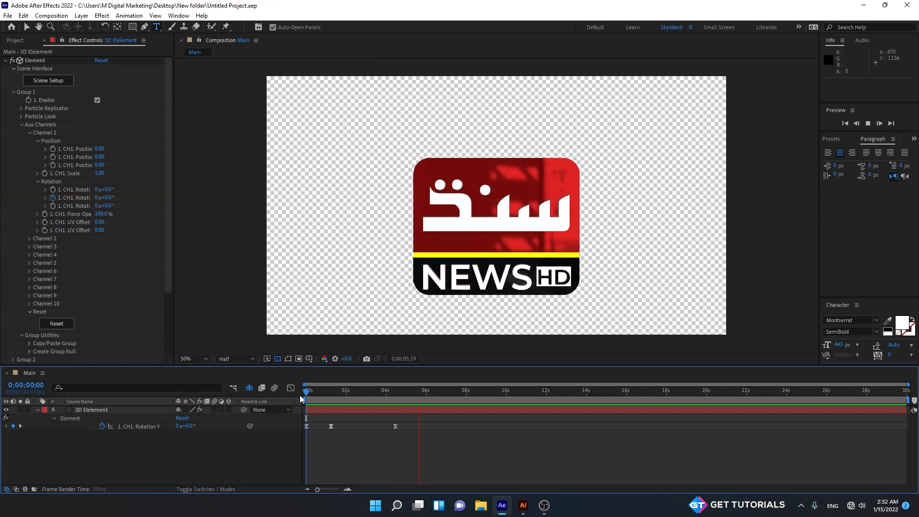
pyautogui.press('space')
pyautogui.moveTo(325, 395); pyautogui.dragTo(297, 396)
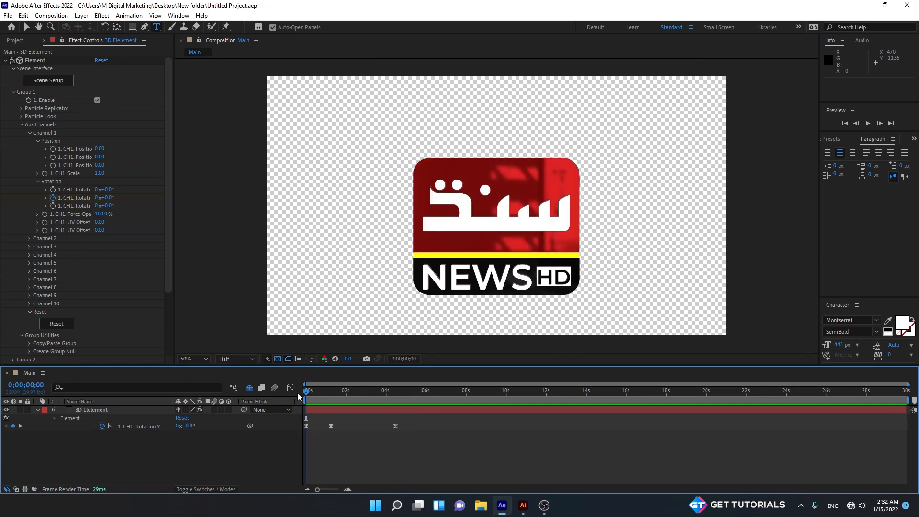
pyautogui.press('space')
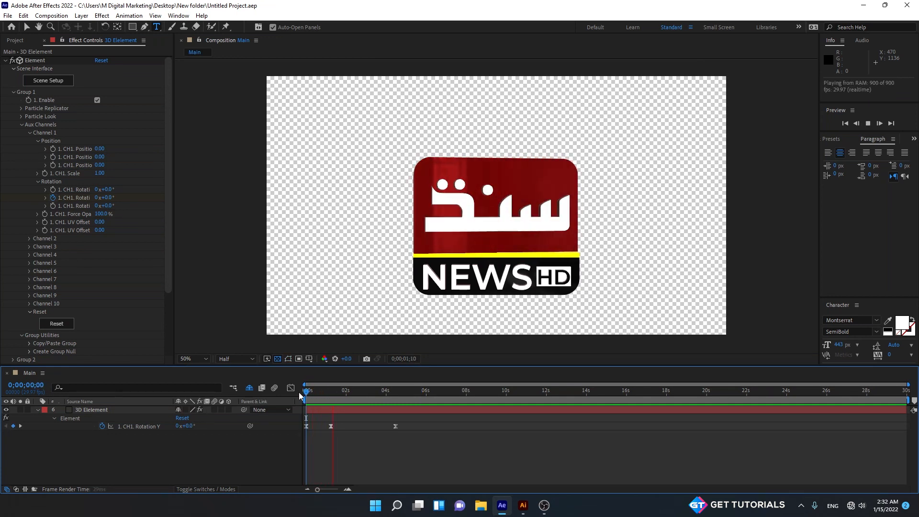
pyautogui.press('space')
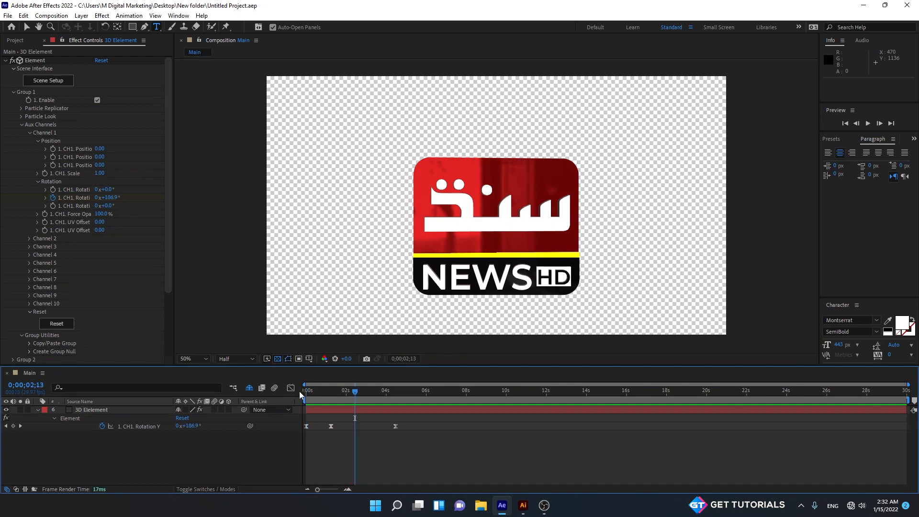
pyautogui.click(307, 395)
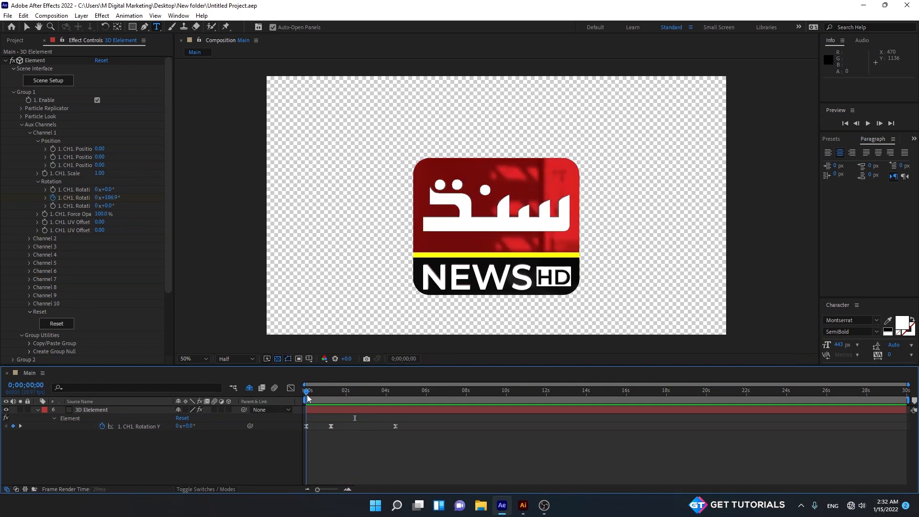
pyautogui.moveTo(308, 396); pyautogui.dragTo(331, 401)
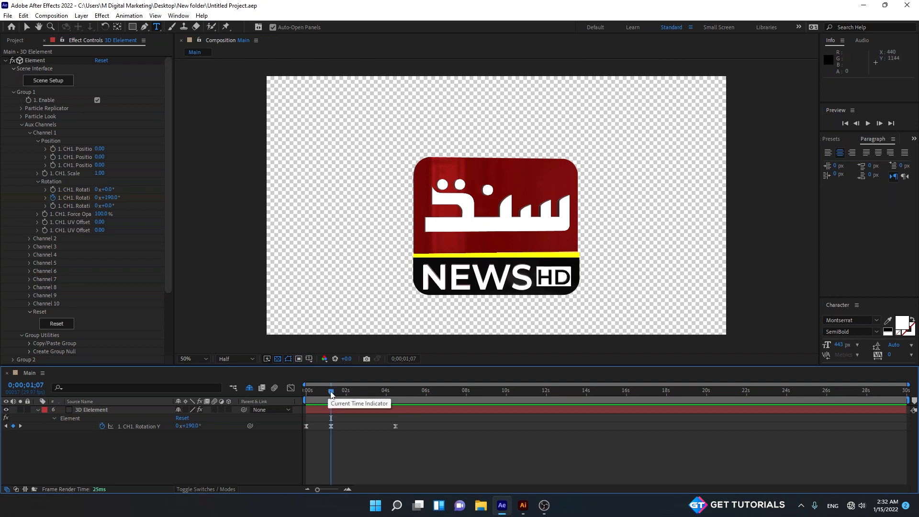
pyautogui.moveTo(331, 393); pyautogui.dragTo(395, 411)
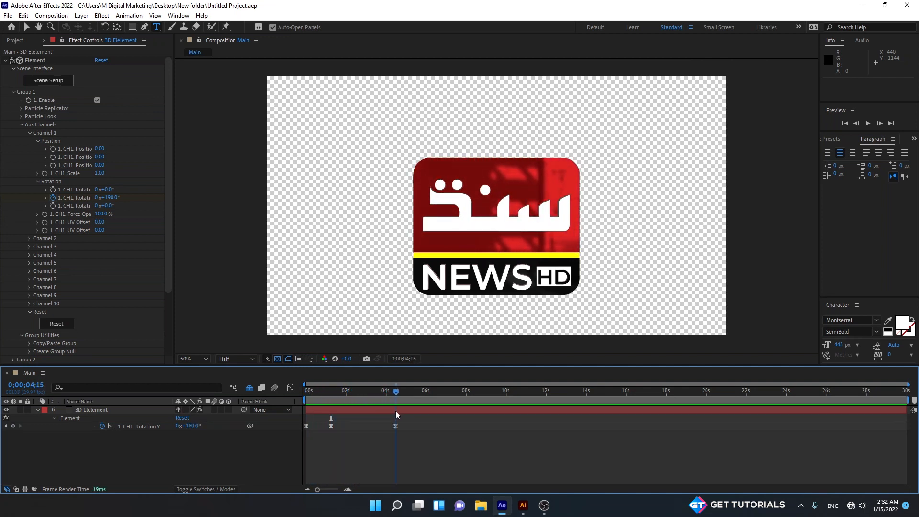
# - Set Channel 1's Y rotation to 172° at 0;00;04;15 and to 360° at 0;00;07;29
pyautogui.click(395, 411)
pyautogui.click(396, 426)
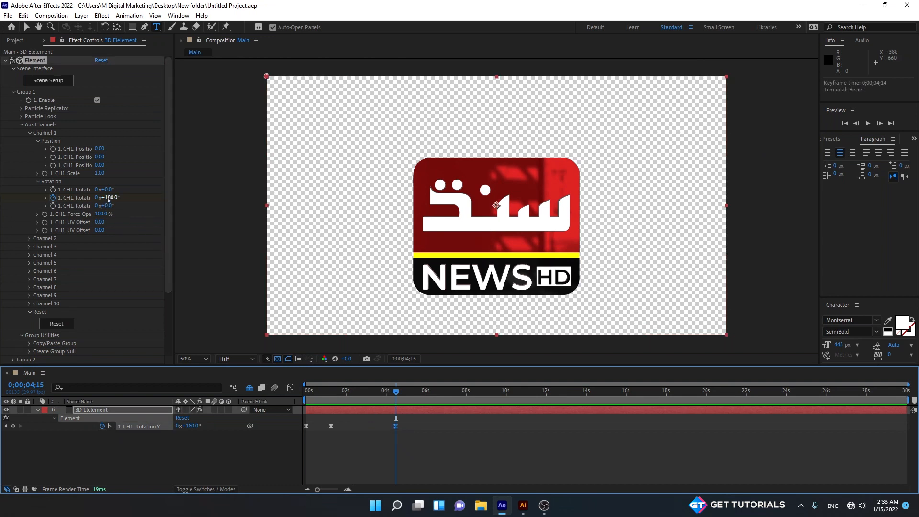
pyautogui.moveTo(109, 200); pyautogui.dragTo(105, 200)
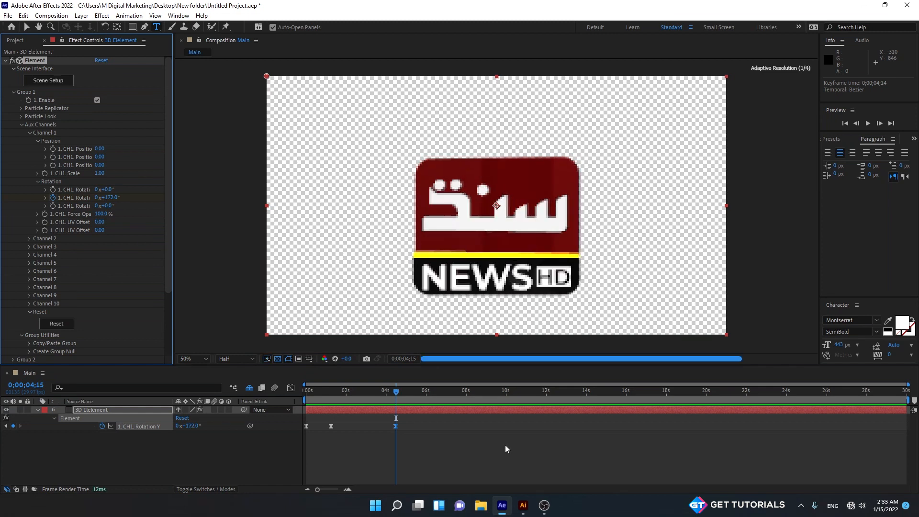
pyautogui.click(466, 396)
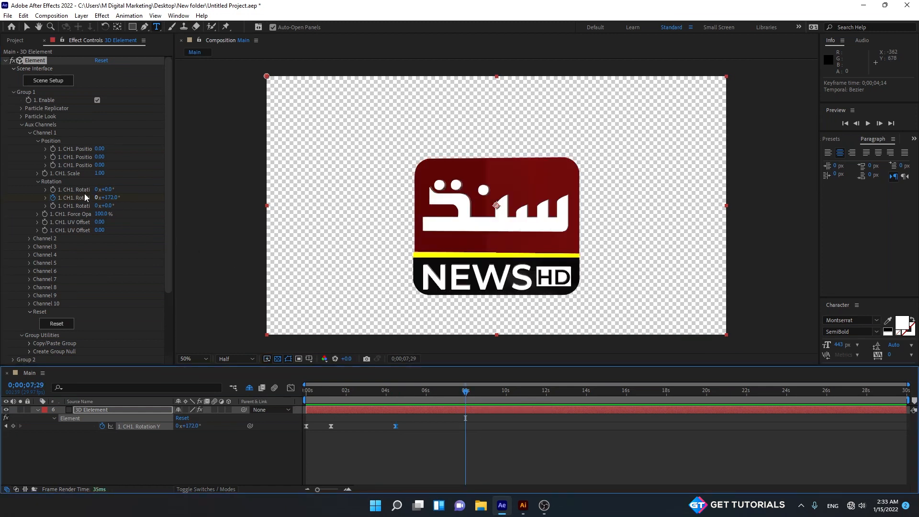
pyautogui.click(108, 198)
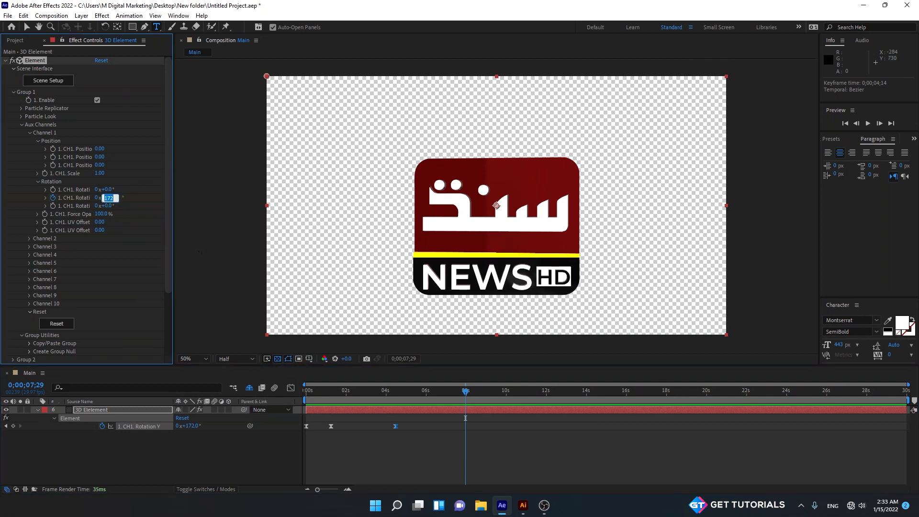
pyautogui.write('360')
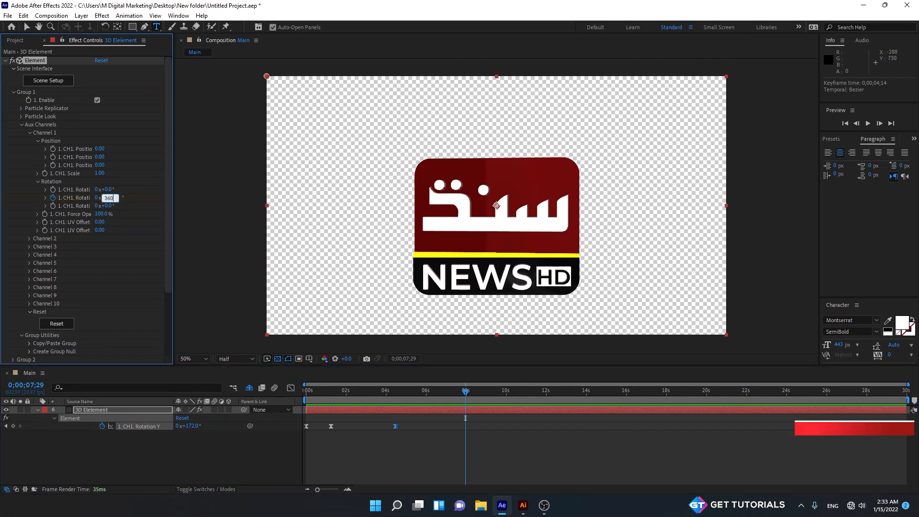
pyautogui.press('Return')
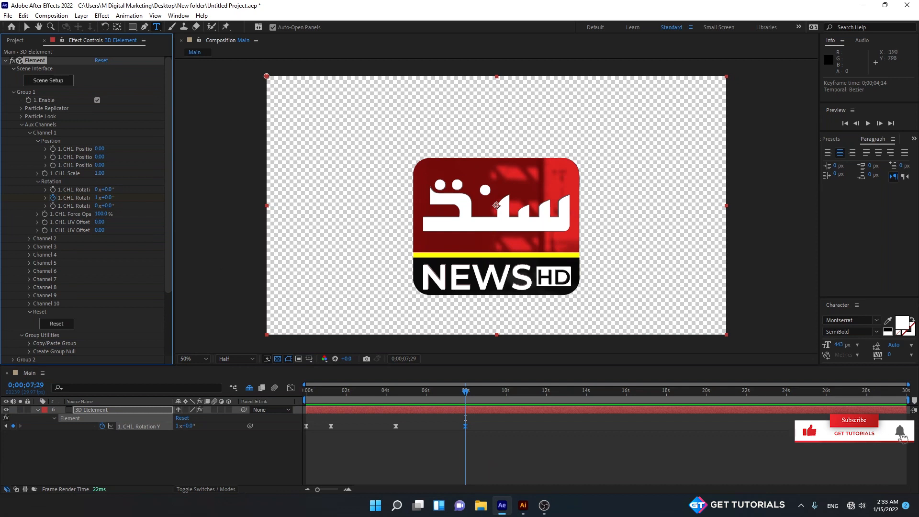
# - Preview the rotation from the start and scrub the section leading to the last Y rotation keyframe
pyautogui.moveTo(408, 397); pyautogui.dragTo(277, 396)
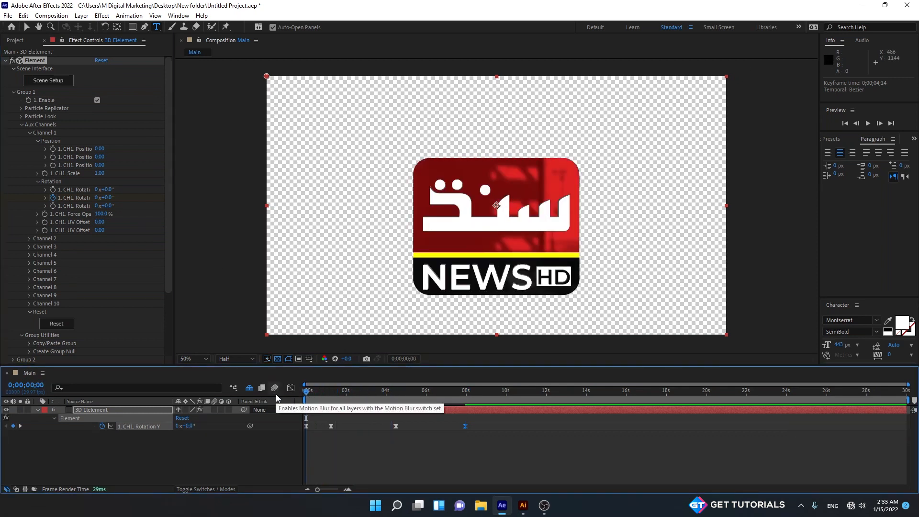
pyautogui.press('space')
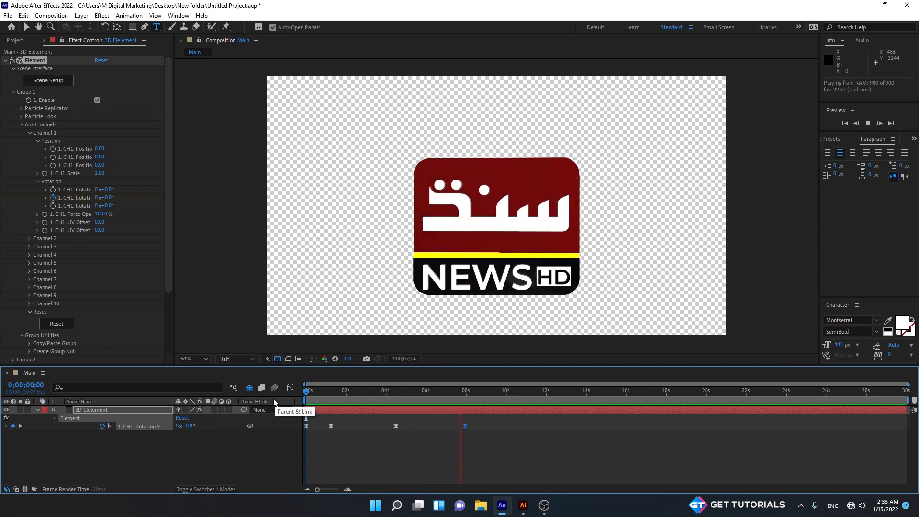
pyautogui.press('space')
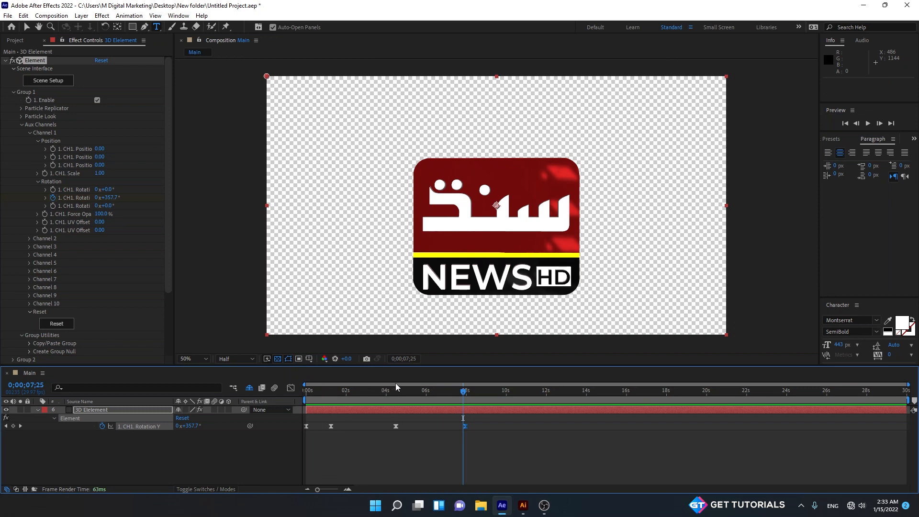
pyautogui.click(467, 395)
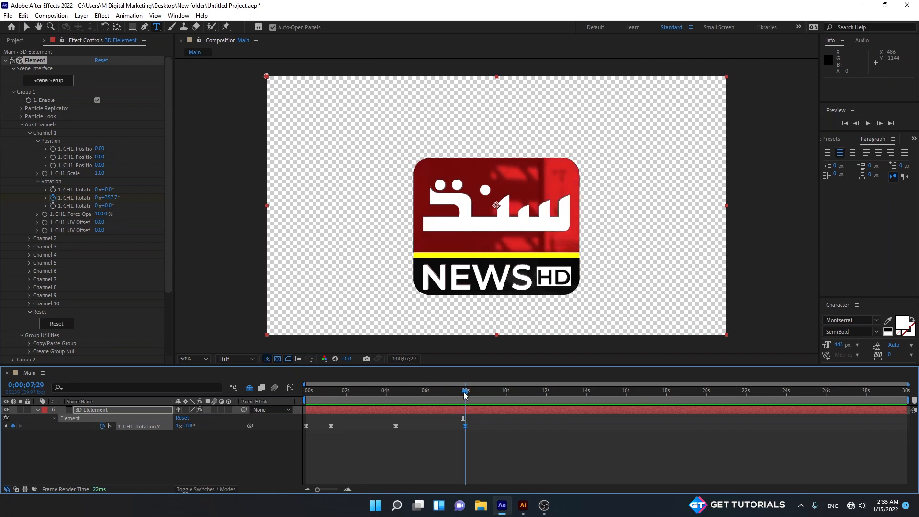
pyautogui.moveTo(409, 393); pyautogui.dragTo(466, 407)
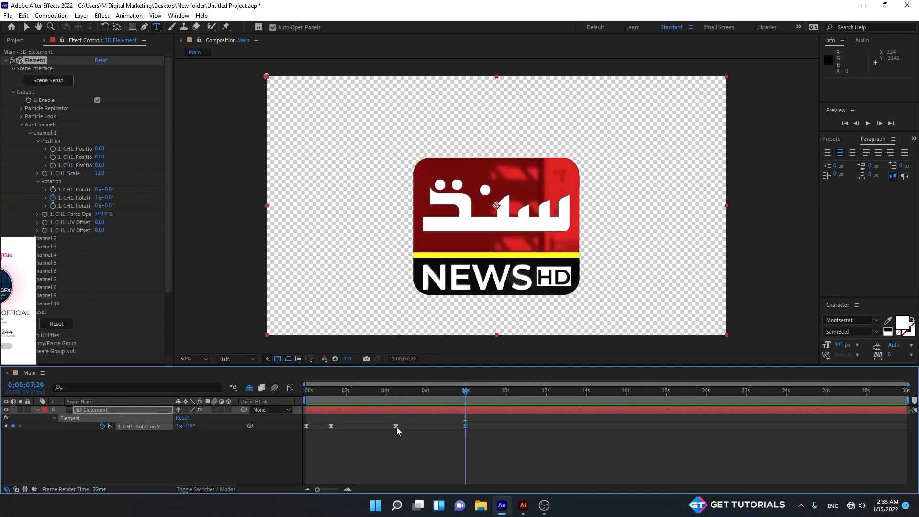
pyautogui.moveTo(396, 427)
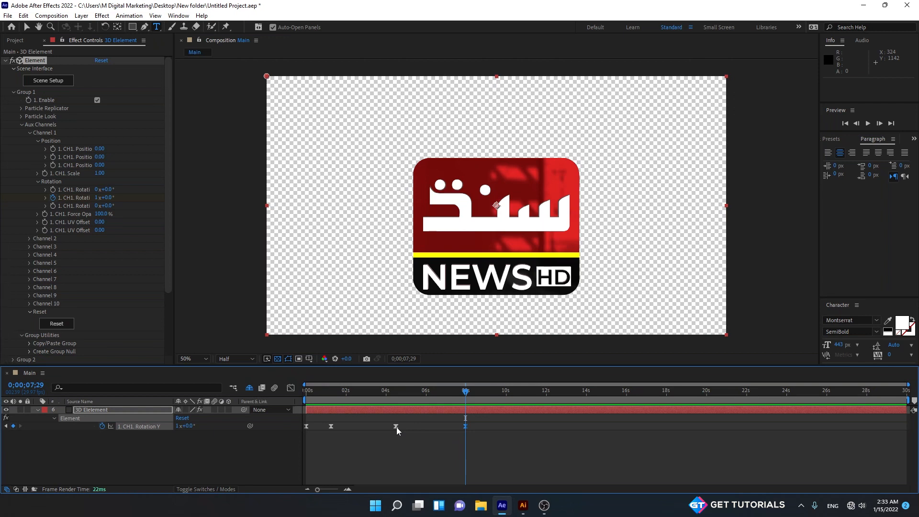
# - Undo the 360° and 172° changes to Channel 1's Y rotation
pyautogui.click(396, 426)
pyautogui.hotkey('ctrl', 'z')
pyautogui.hotkey('ctrl', 'z')
pyautogui.press('j')
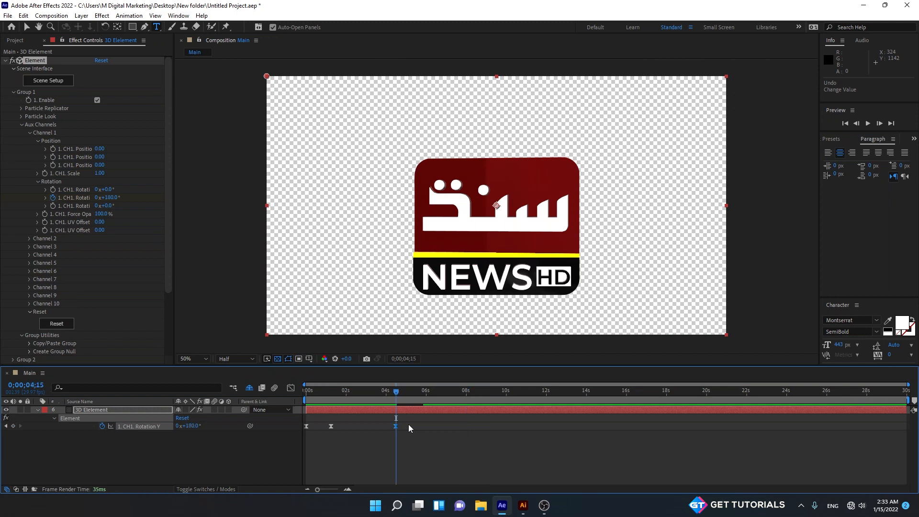
# - Set the third Channel 1 Y rotation keyframe, at 0;00;04;14, to 156°
pyautogui.click(396, 392)
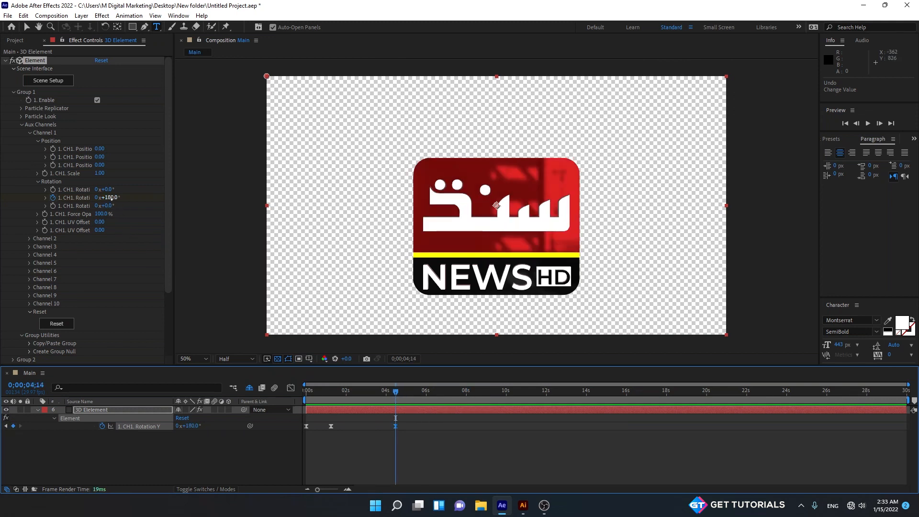
pyautogui.moveTo(109, 197); pyautogui.dragTo(98, 197)
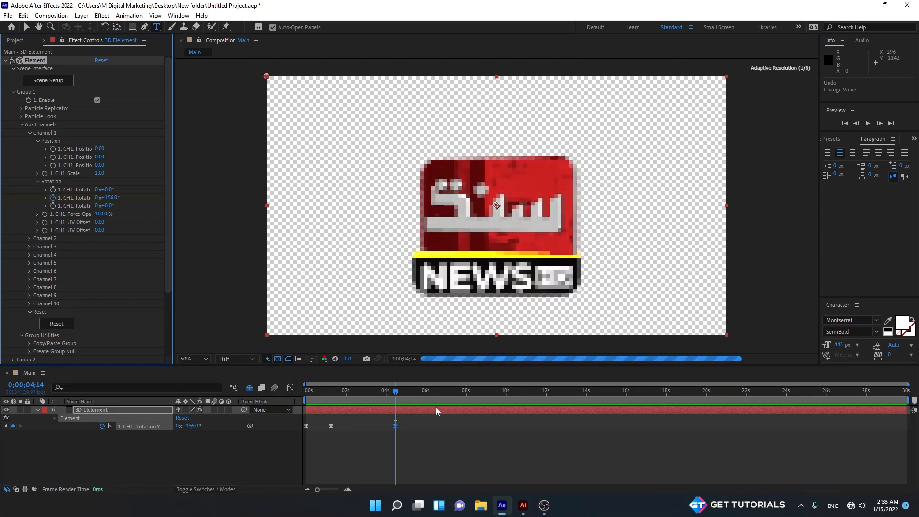
# - Add a Channel 1 Y rotation keyframe of 360° at 0;00;07;18 and preview the animation
pyautogui.click(458, 393)
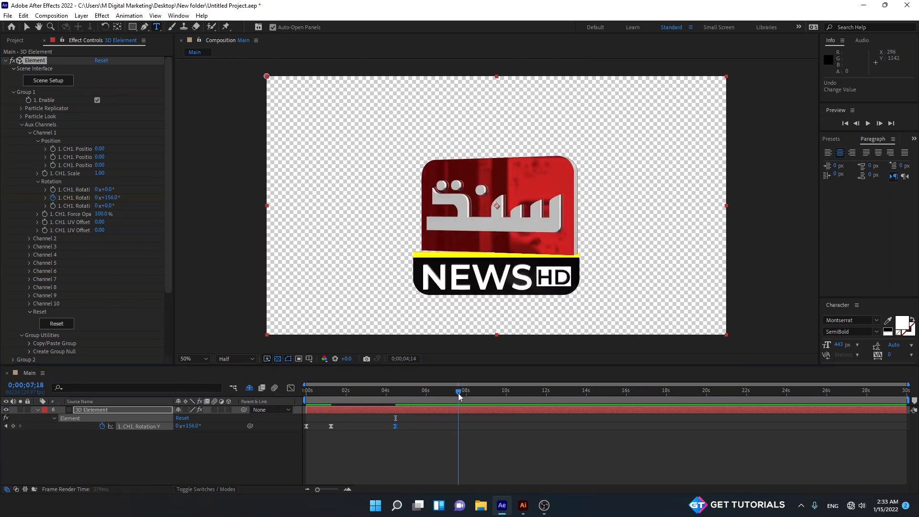
pyautogui.click(108, 197)
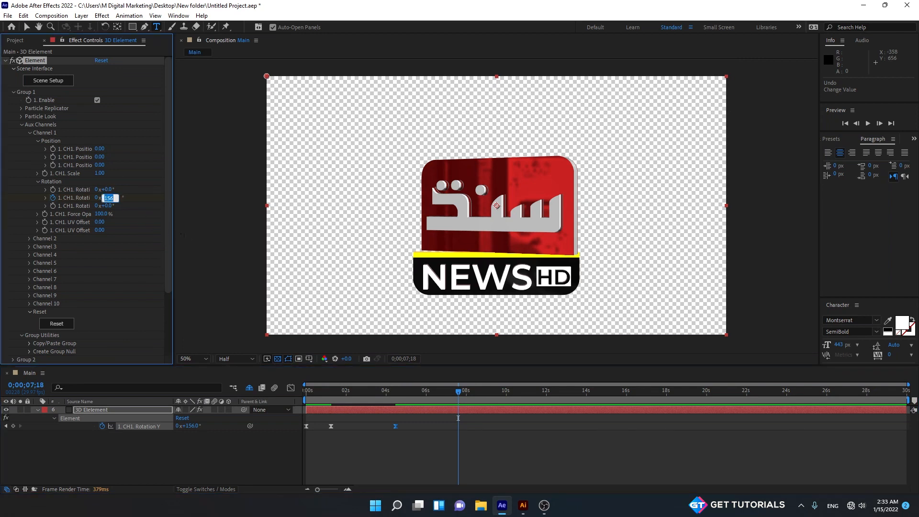
pyautogui.write('360')
pyautogui.press('Return')
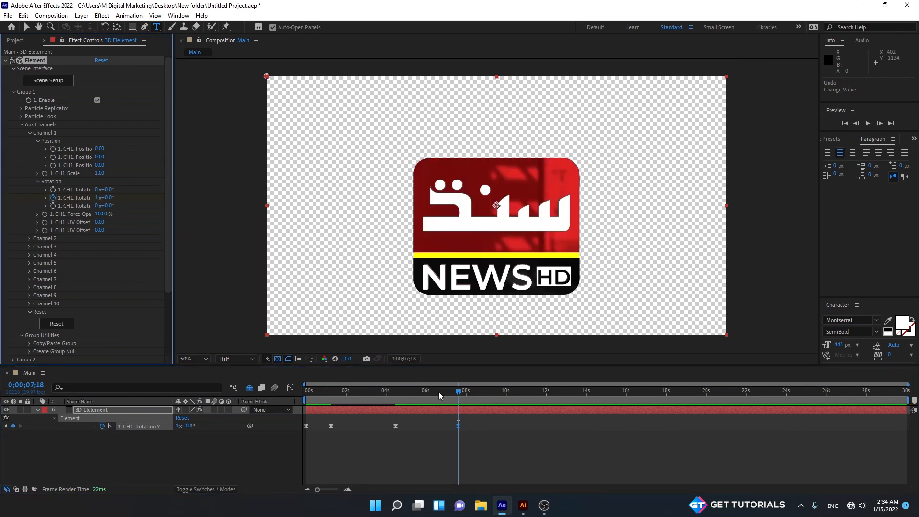
pyautogui.press('space')
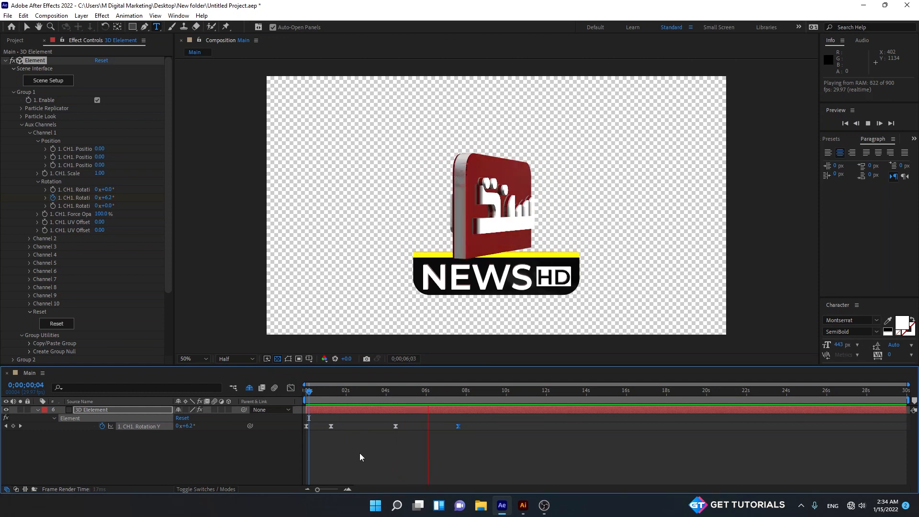
pyautogui.press('space')
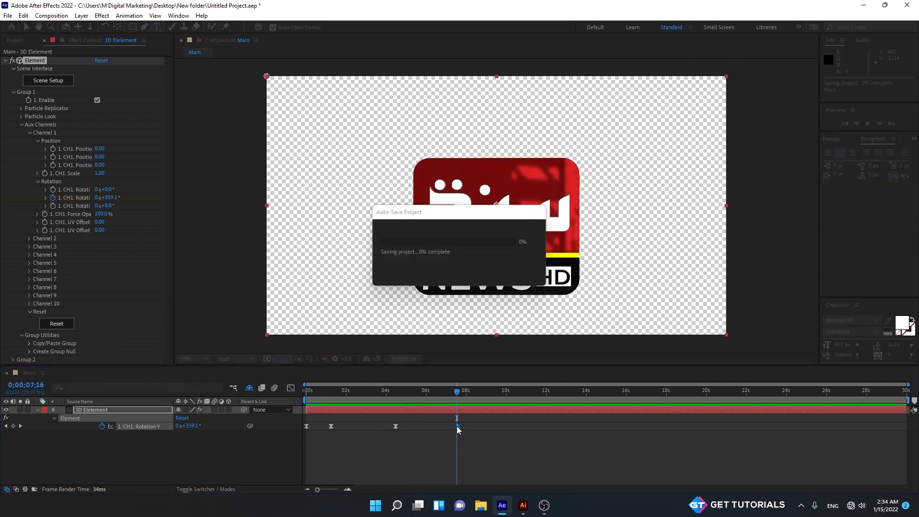
# - Move the last Channel 1 Y rotation keyframe earlier, to 0;00;06;06, and preview the animation
pyautogui.moveTo(458, 426); pyautogui.dragTo(429, 430)
pyautogui.press('space')
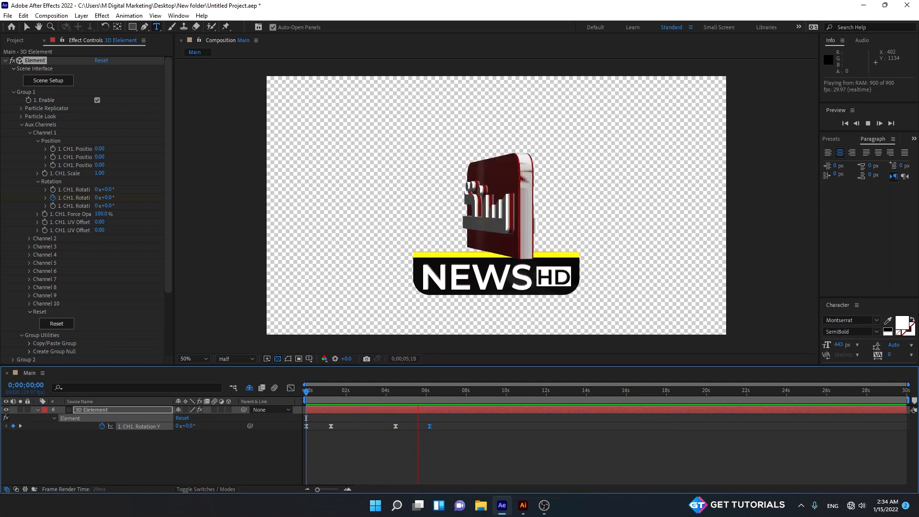
pyautogui.press('space')
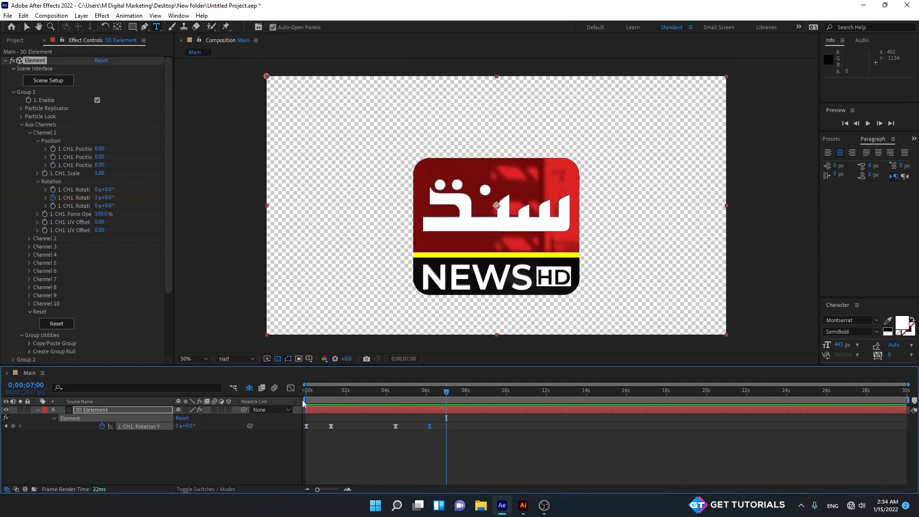
pyautogui.moveTo(449, 391); pyautogui.dragTo(410, 401)
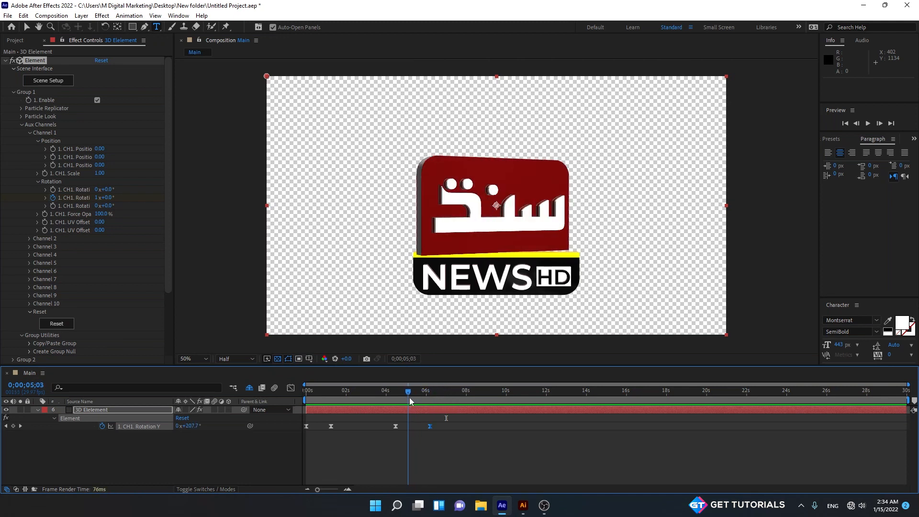
# - Expand Channel 2's rotation settings at 0;00;01;07 and try an X rotation of 343°, undoing the change
pyautogui.moveTo(410, 401); pyautogui.dragTo(334, 412)
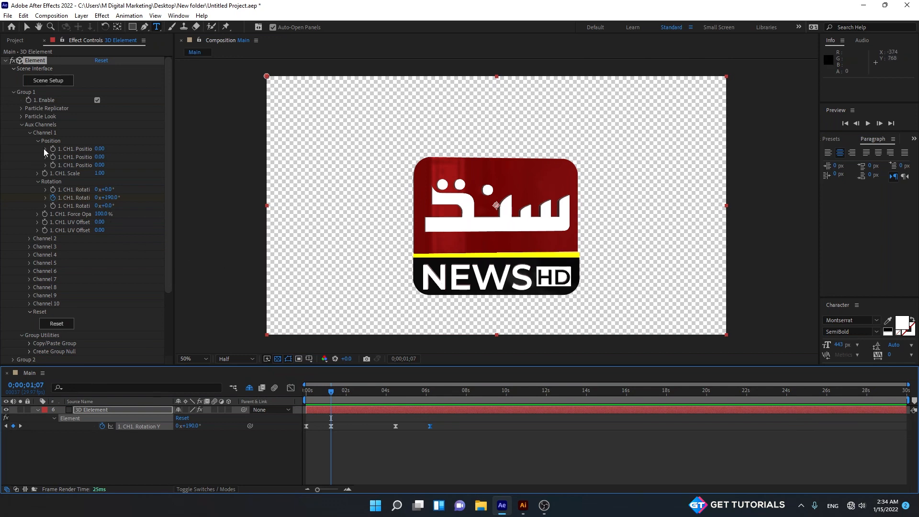
pyautogui.click(29, 238)
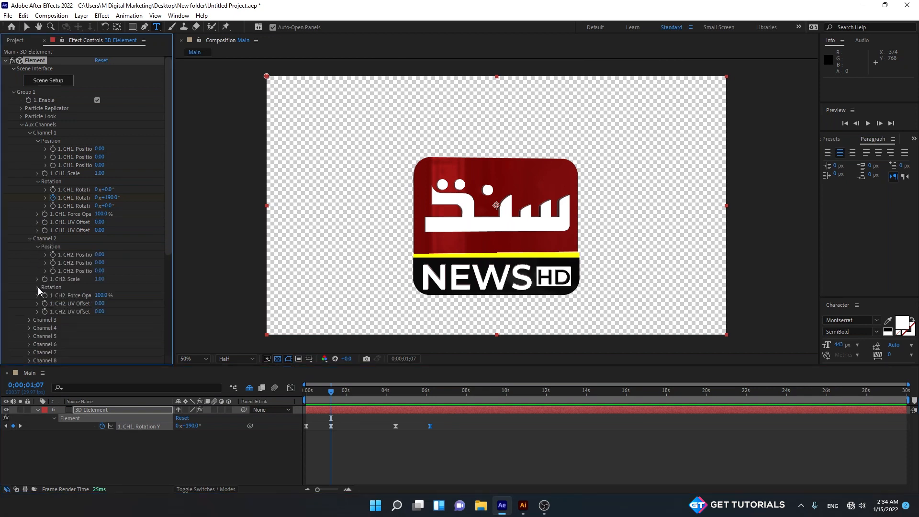
pyautogui.click(39, 287)
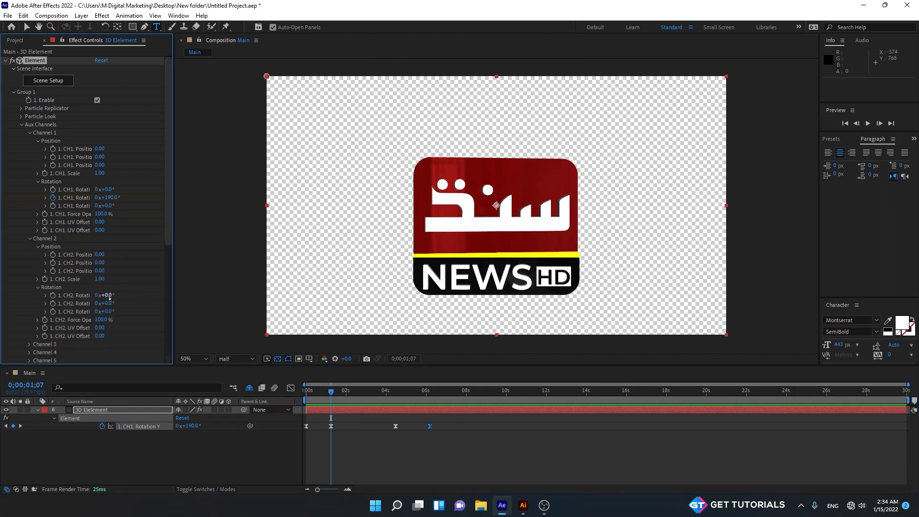
pyautogui.moveTo(110, 296); pyautogui.dragTo(274, 295)
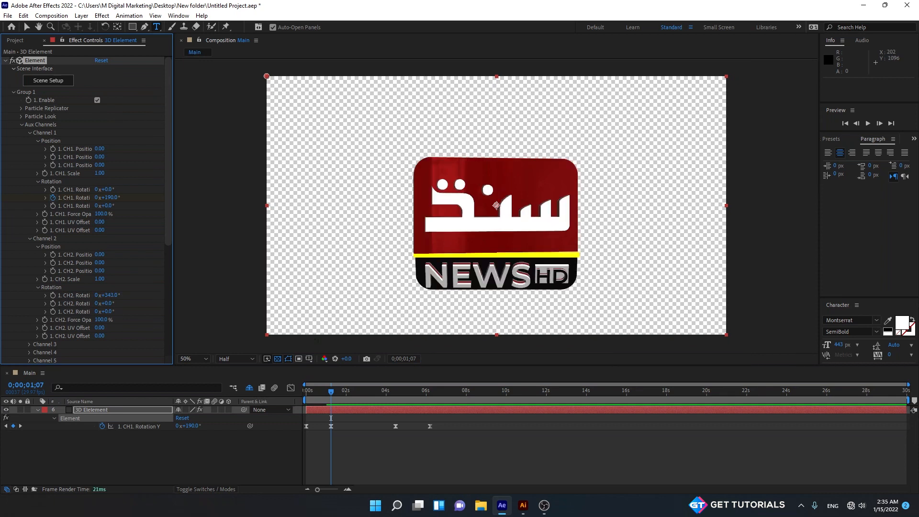
pyautogui.hotkey('ctrl', 'z')
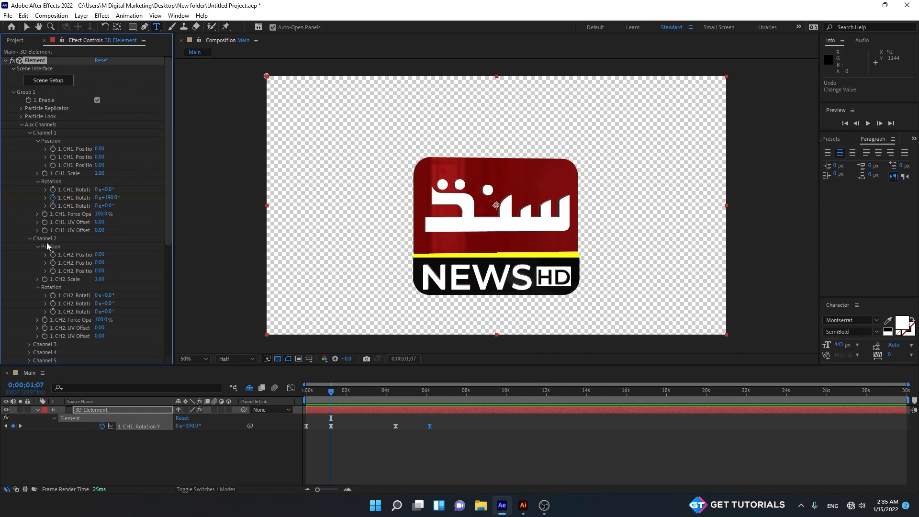
# - Keyframe Channel 2's X rotation from 0° at 0;00;01;07 to one full turn at 0;00;02;15, and reveal the keyframes in the timeline
pyautogui.click(53, 295)
pyautogui.click(357, 395)
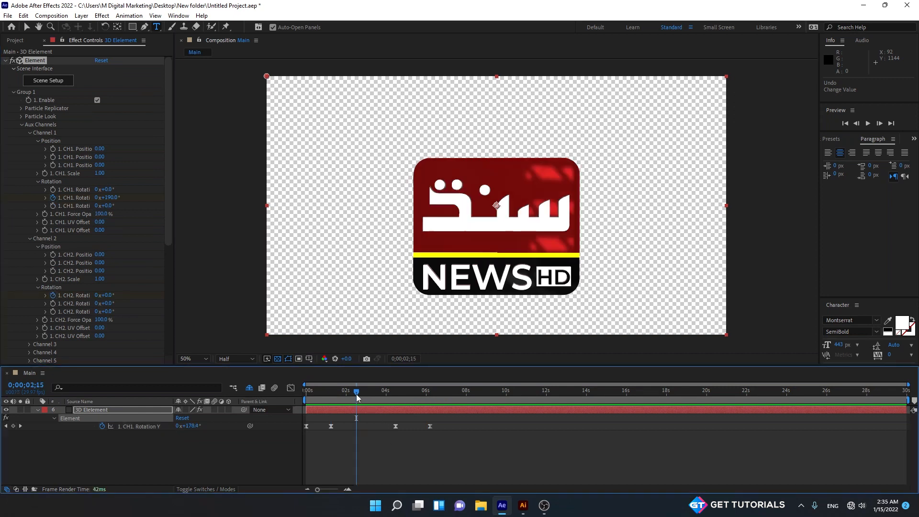
pyautogui.click(106, 295)
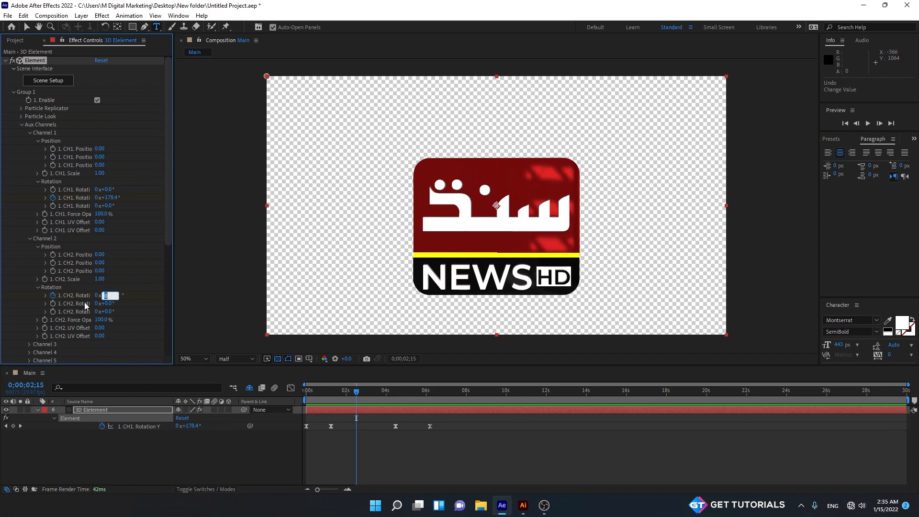
pyautogui.hotkey('shift', 'Tab')
pyautogui.press('Return')
pyautogui.press('u')
pyautogui.press('u')
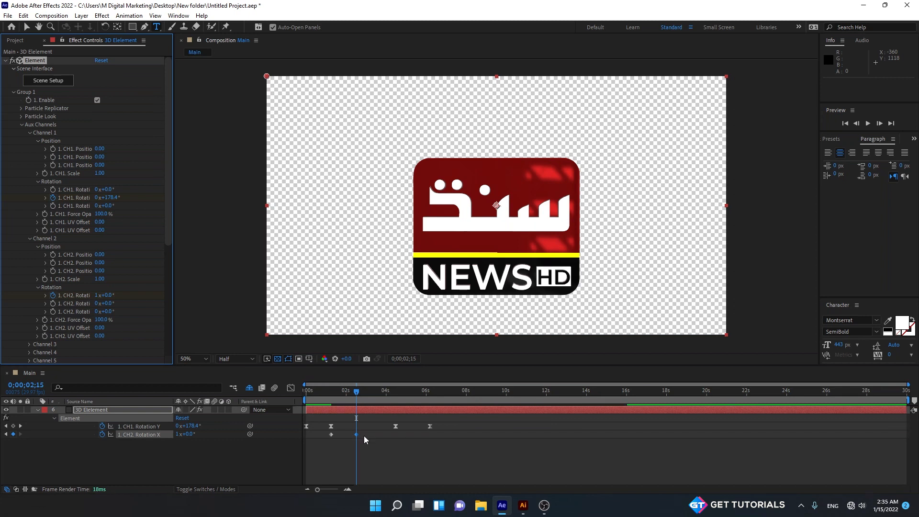
# - Apply Easy Ease to both Channel 2 X rotation keyframes and preview the spin from 0;00;01;07
pyautogui.moveTo(363, 435); pyautogui.dragTo(327, 438)
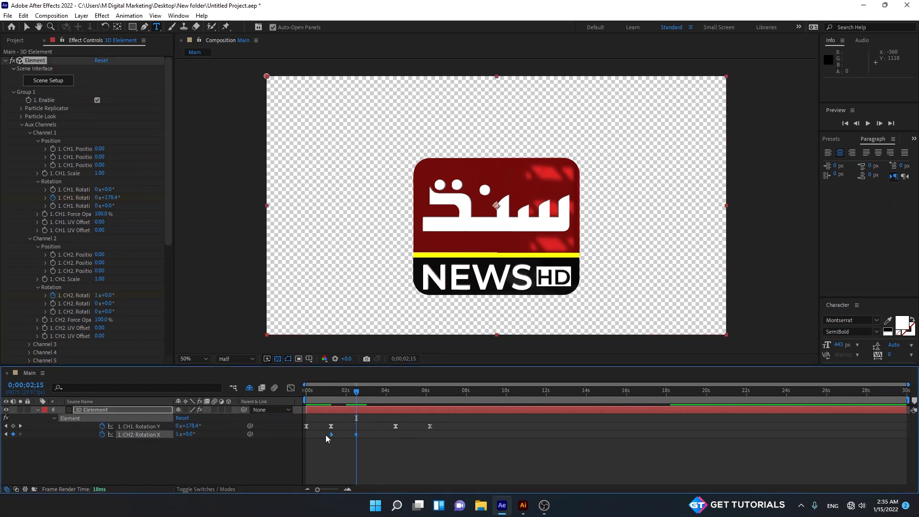
pyautogui.click(331, 393)
pyautogui.press('space')
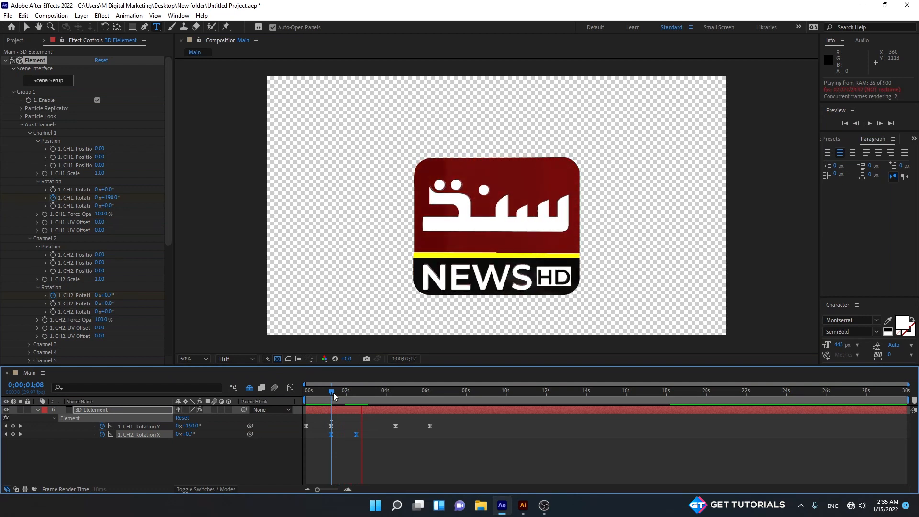
pyautogui.press('space')
pyautogui.moveTo(346, 394); pyautogui.dragTo(333, 397)
pyautogui.press('j')
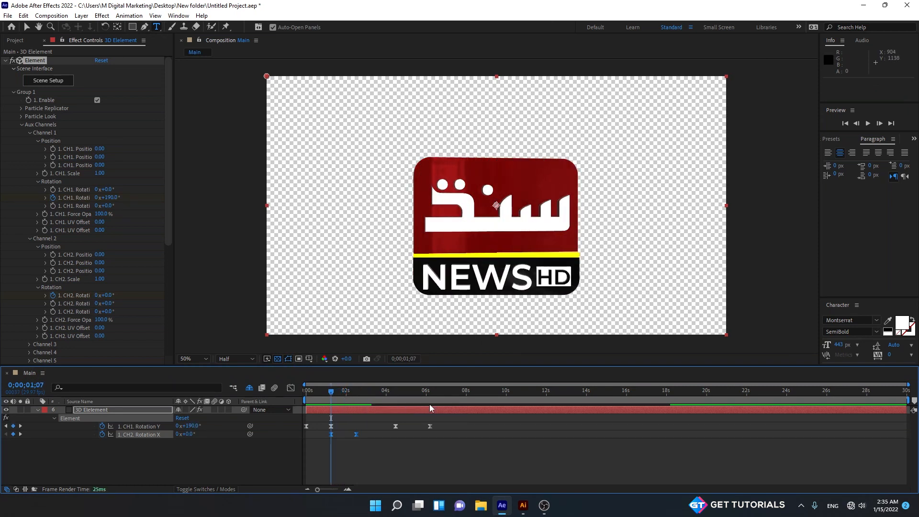
pyautogui.press('space')
pyautogui.press('space')
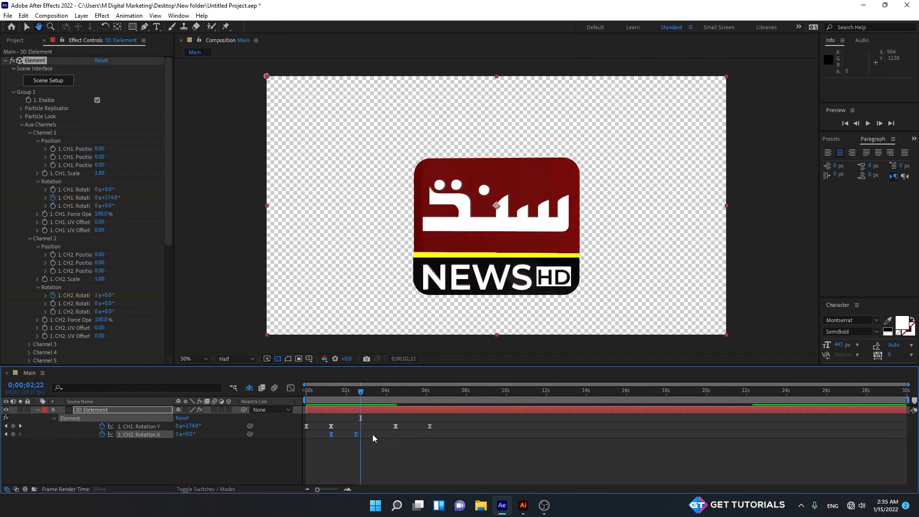
# - Move the second Channel 2 X rotation keyframe to 0;00;03;04
pyautogui.click(354, 441)
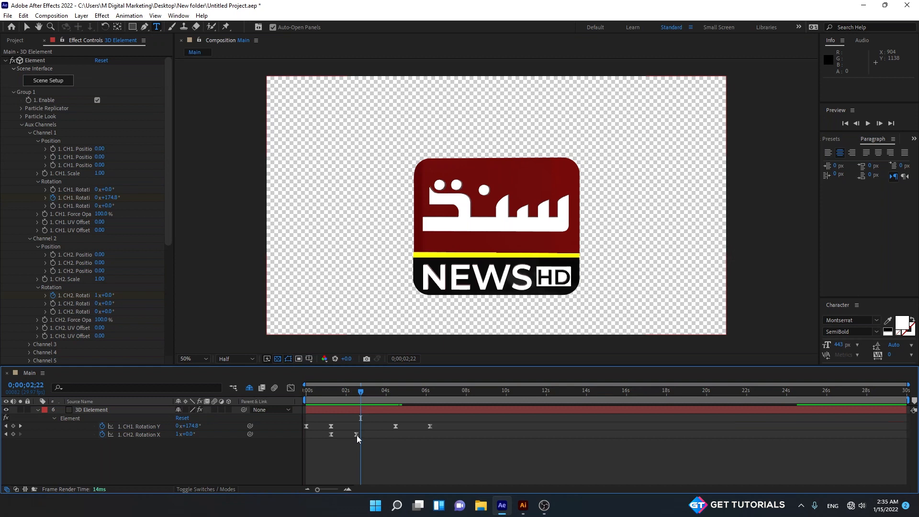
pyautogui.click(357, 435)
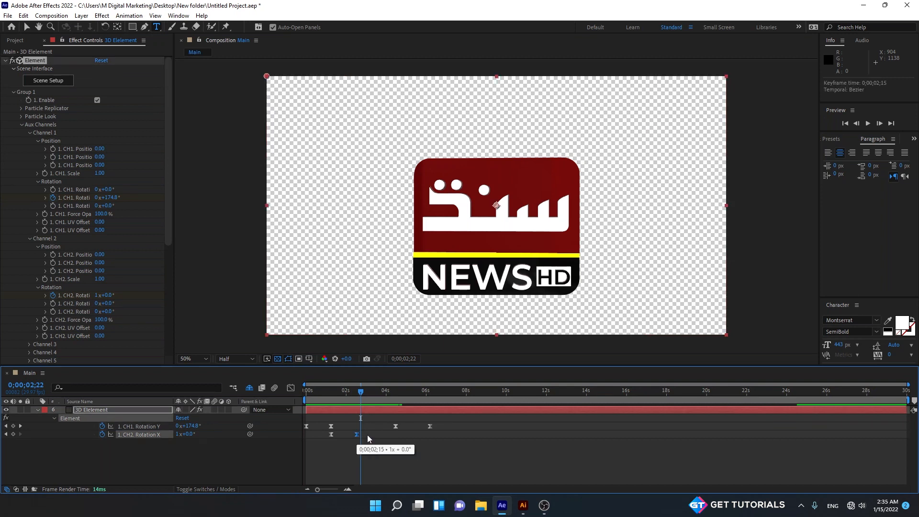
pyautogui.moveTo(370, 436); pyautogui.dragTo(370, 435)
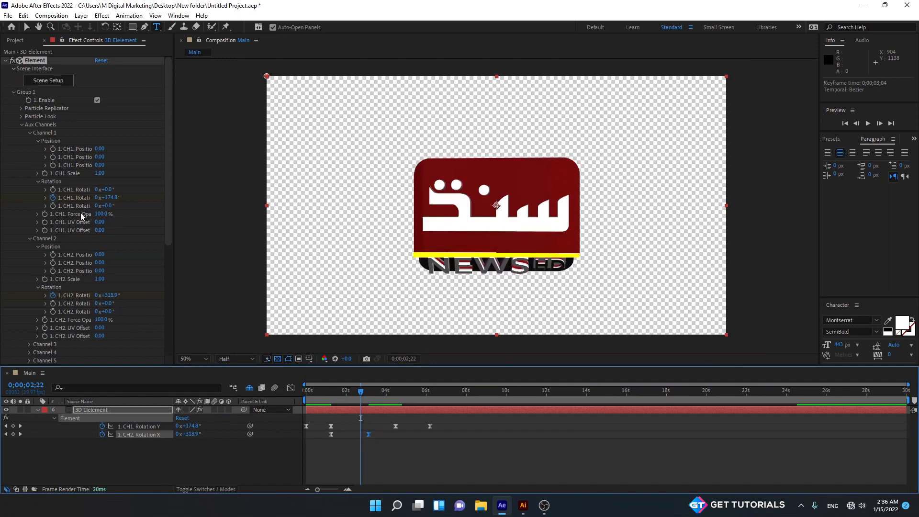
# - Inspect the 3D logo from other angles in the Element scene setup and return to the composition
pyautogui.click(44, 81)
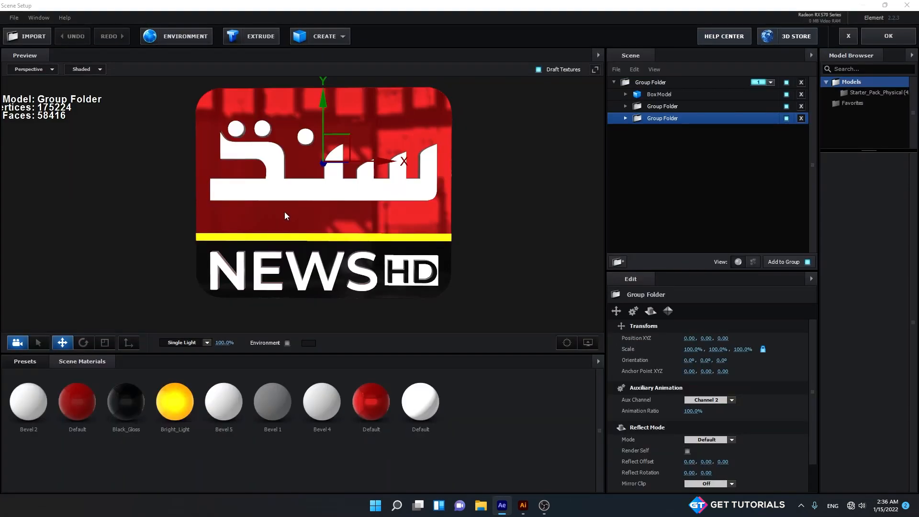
pyautogui.moveTo(180, 227); pyautogui.dragTo(298, 231)
pyautogui.moveTo(429, 418); pyautogui.dragTo(381, 290)
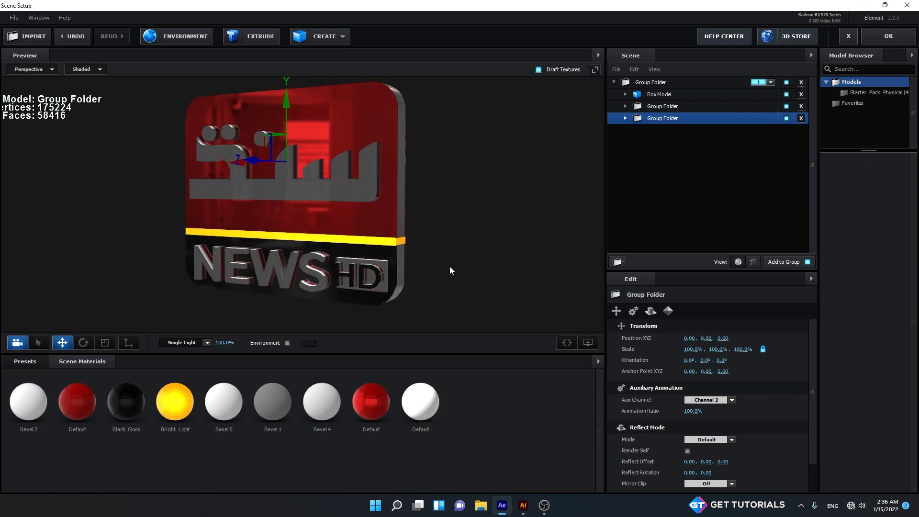
pyautogui.click(869, 36)
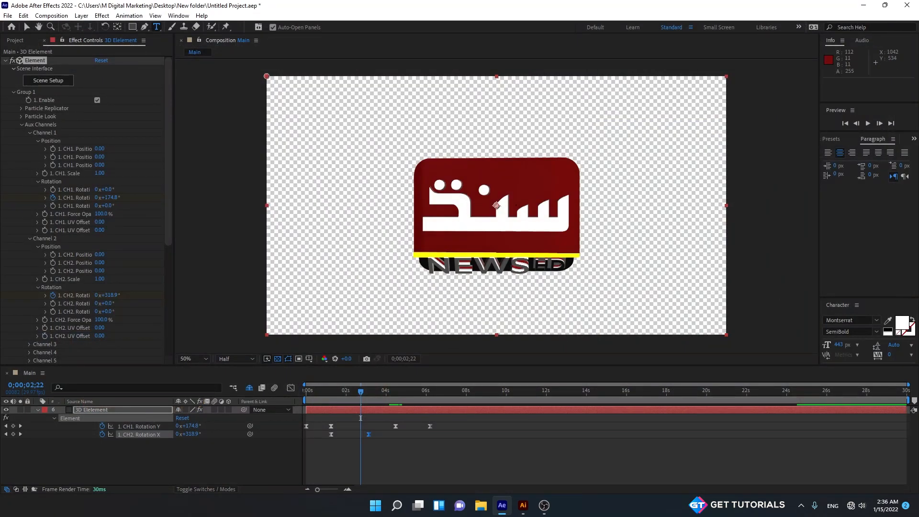
# - Preview the combined Channel 1 and Channel 2 rotation animation from the start of the timeline
pyautogui.moveTo(362, 393); pyautogui.dragTo(305, 394)
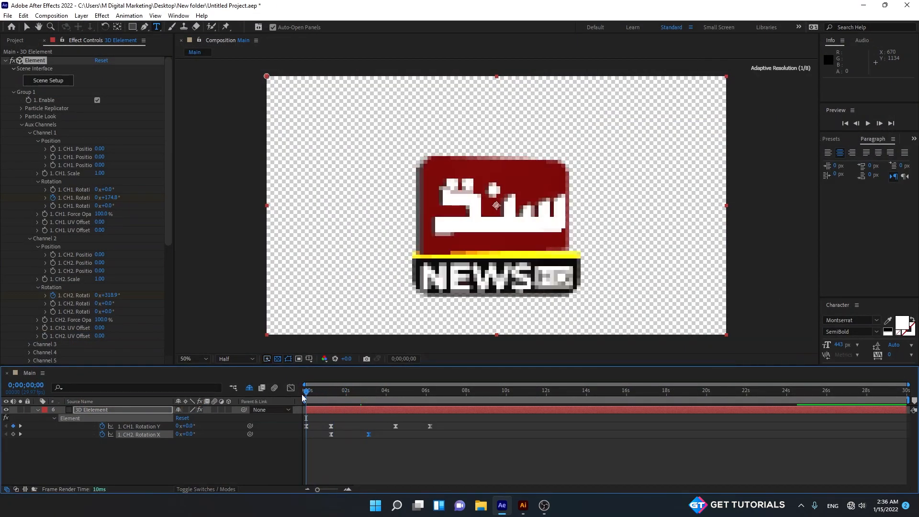
pyautogui.press('space')
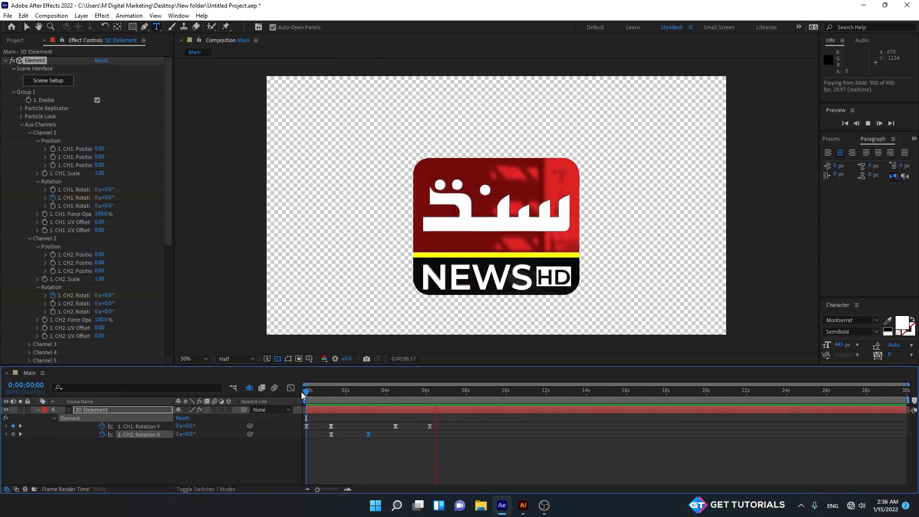
pyautogui.press('space')
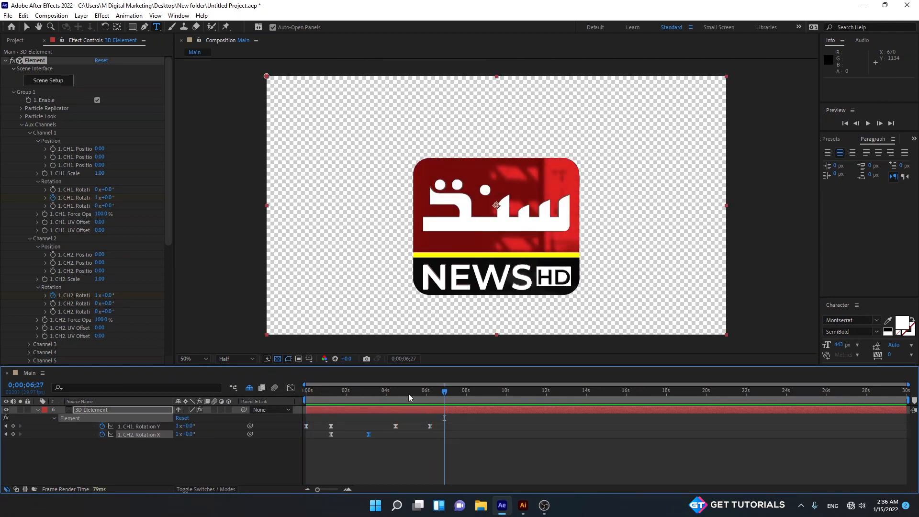
pyautogui.moveTo(444, 394); pyautogui.dragTo(430, 393)
pyautogui.moveTo(102, 304); pyautogui.dragTo(113, 304)
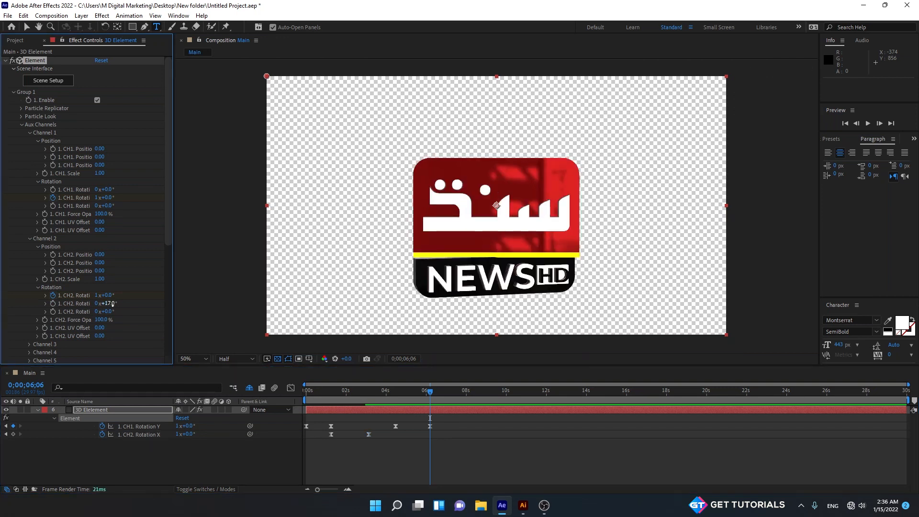
pyautogui.hotkey('ctrl', 'z')
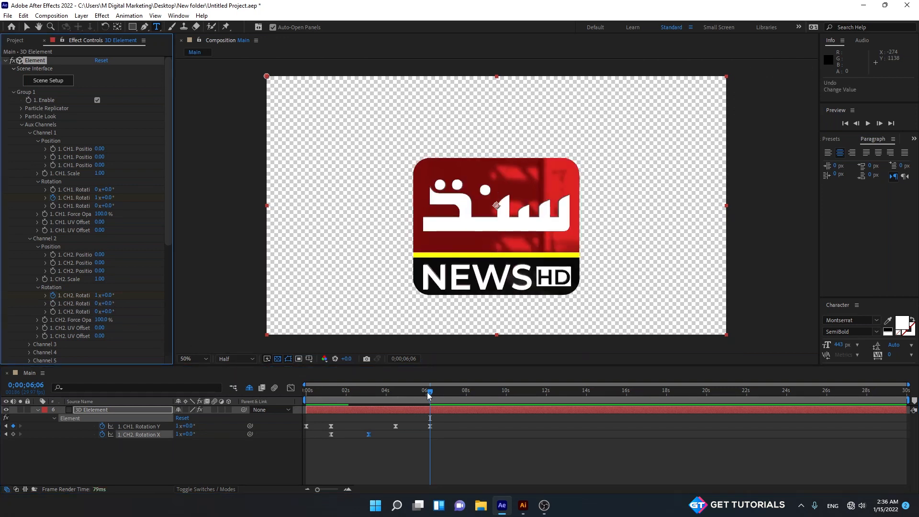
# - Keyframe Channel 2's Y rotation from 0° at 0;00;04;14 to -180° at 0;00;05;12
pyautogui.moveTo(427, 391); pyautogui.dragTo(395, 394)
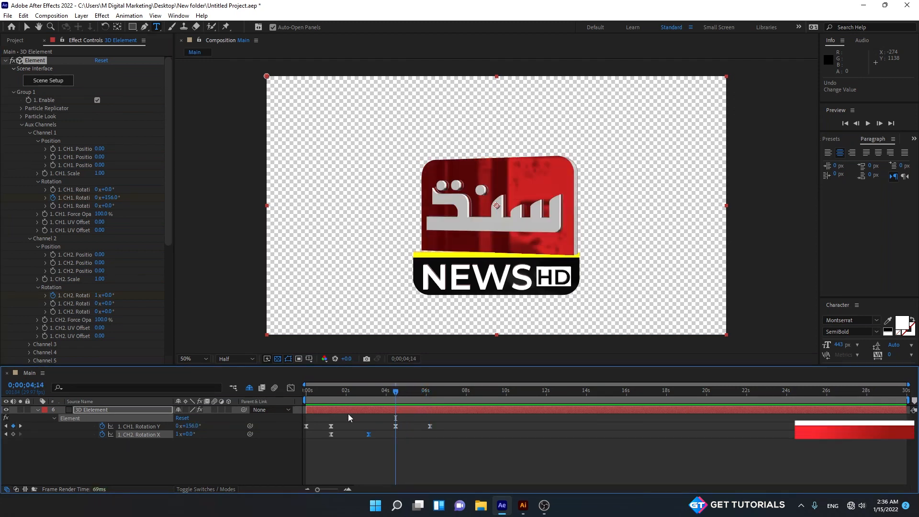
pyautogui.click(53, 304)
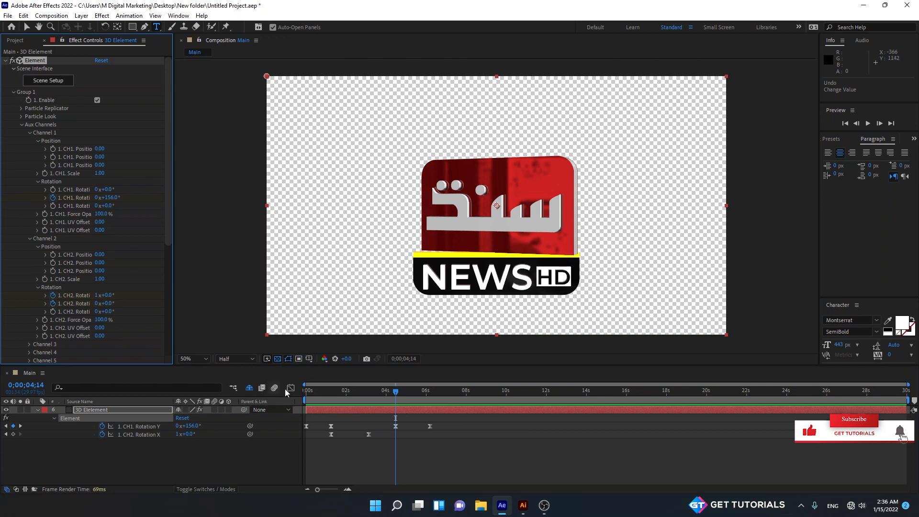
pyautogui.moveTo(395, 392); pyautogui.dragTo(414, 395)
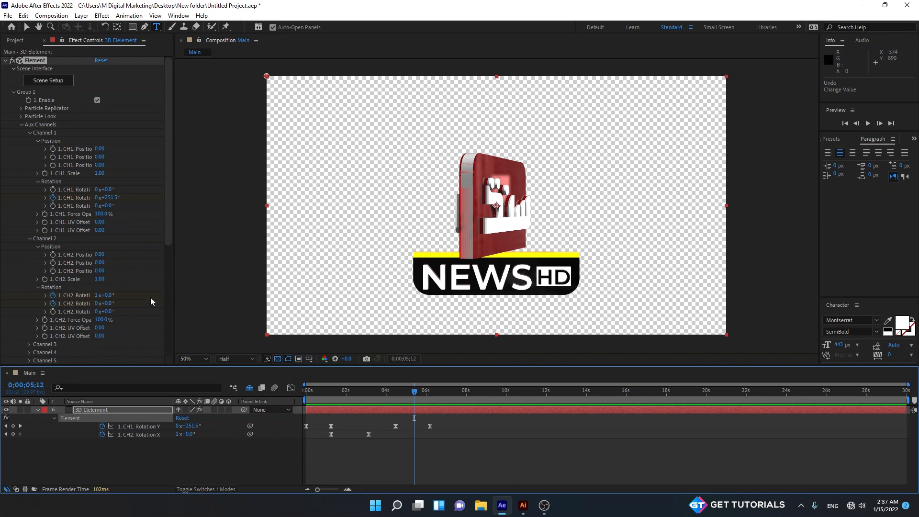
pyautogui.click(106, 303)
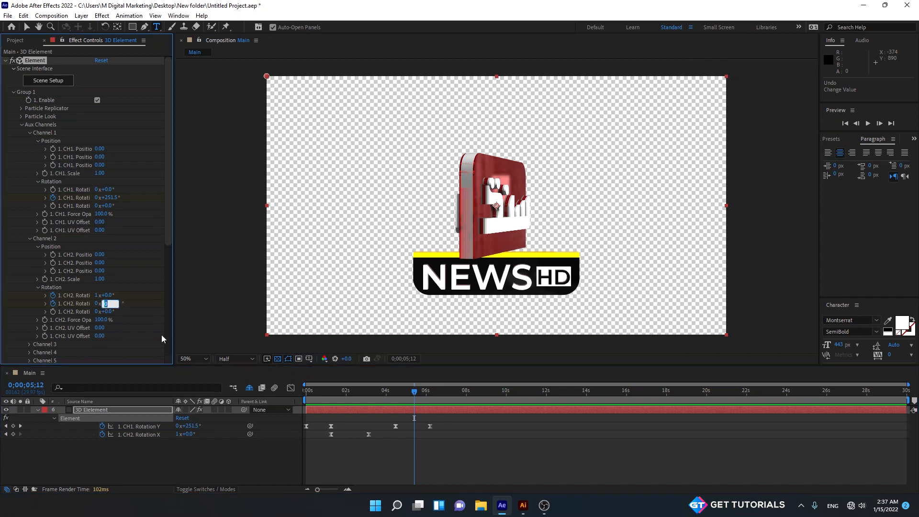
pyautogui.write('-180')
pyautogui.press('Return')
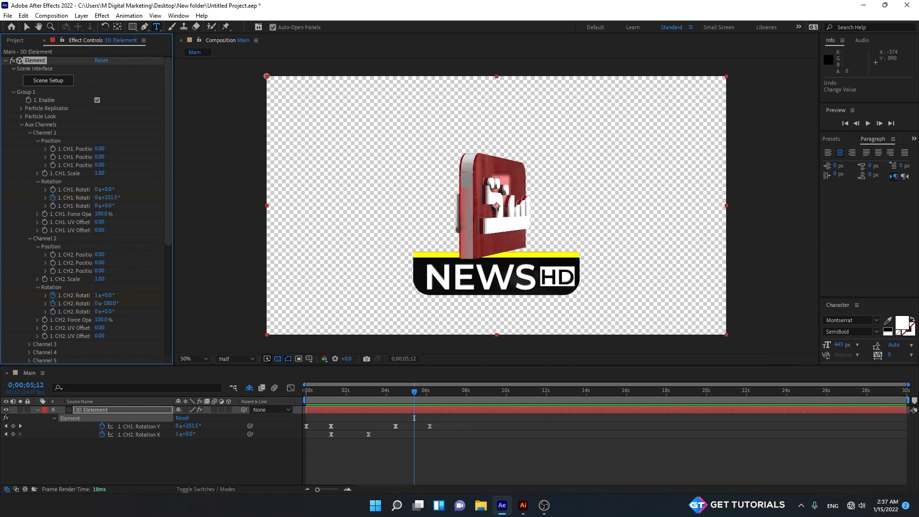
# - Reveal the Channel 2 Y rotation keyframes in the timeline and apply Easy Ease to both of them
pyautogui.click(397, 392)
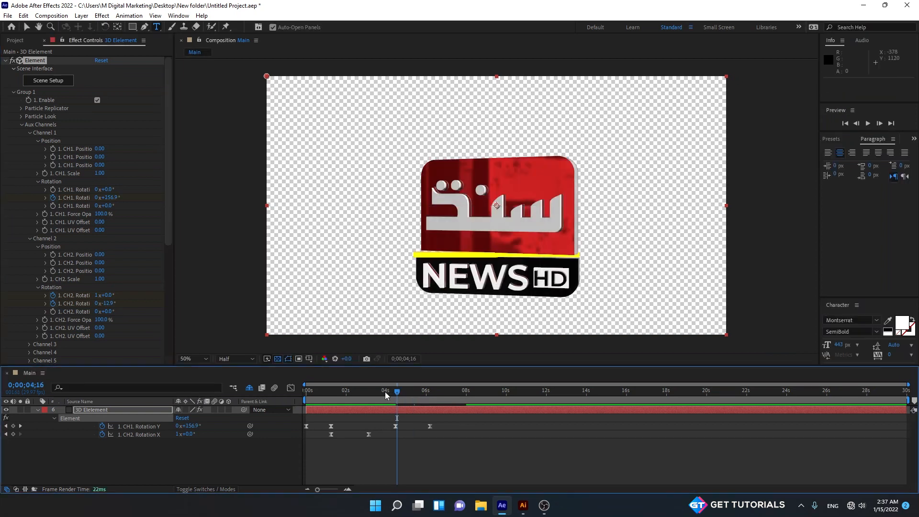
pyautogui.press('u')
pyautogui.press('u')
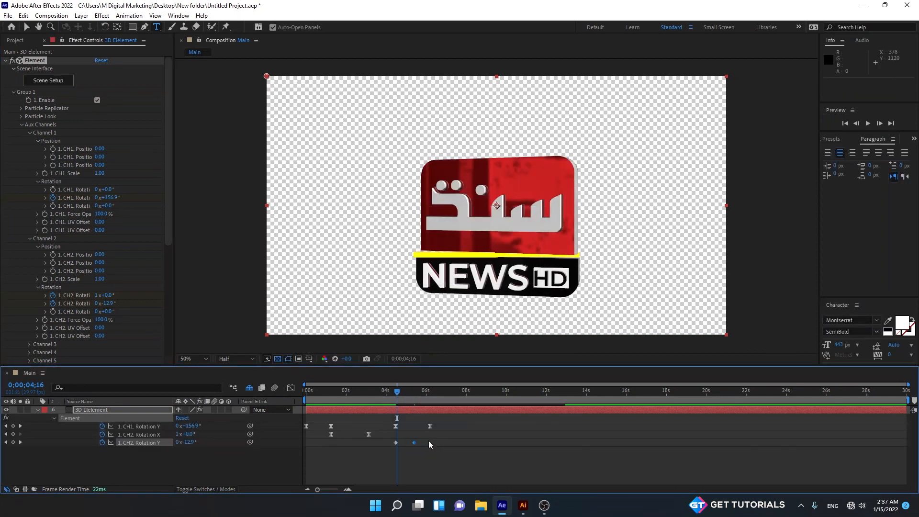
pyautogui.moveTo(427, 447); pyautogui.dragTo(390, 436)
pyautogui.press('u')
pyautogui.press('u')
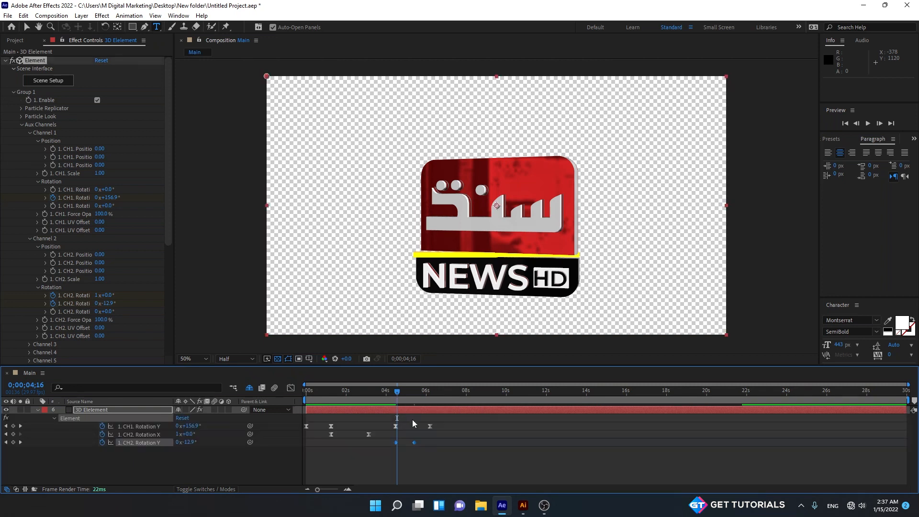
pyautogui.press('j')
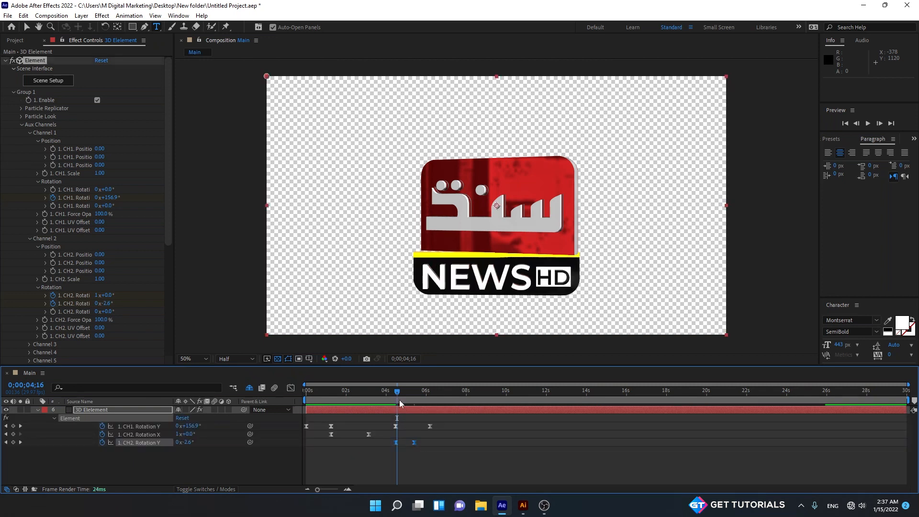
# - Preview the eased Channel 2 Y rotation from 0;00;04;14
pyautogui.press('F9')
pyautogui.click(419, 462)
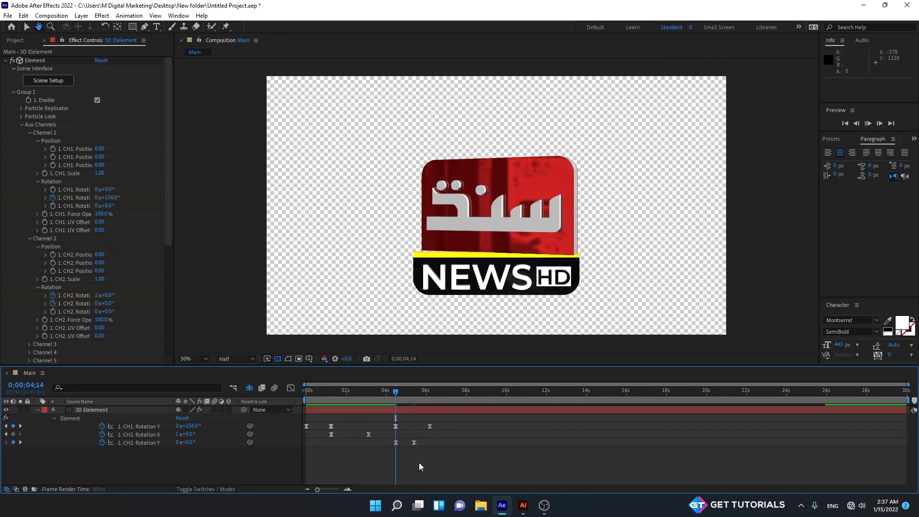
pyautogui.press('space')
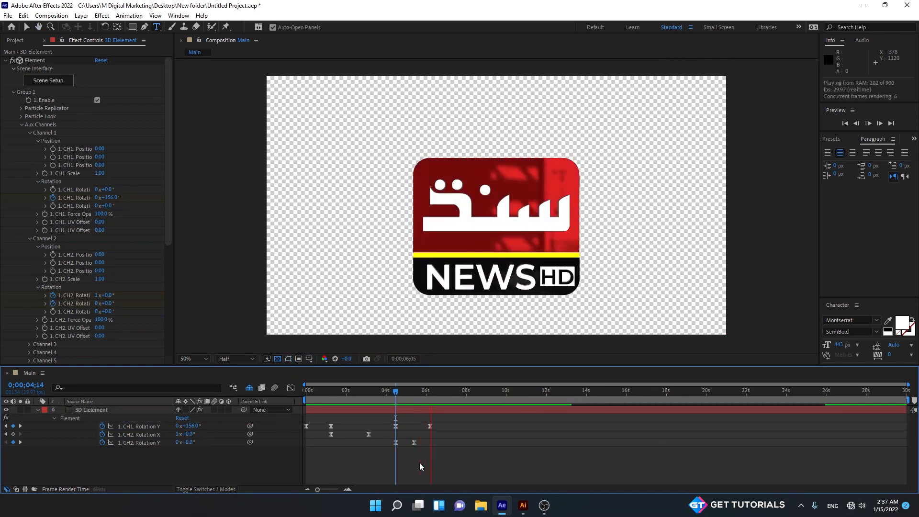
pyautogui.press('space')
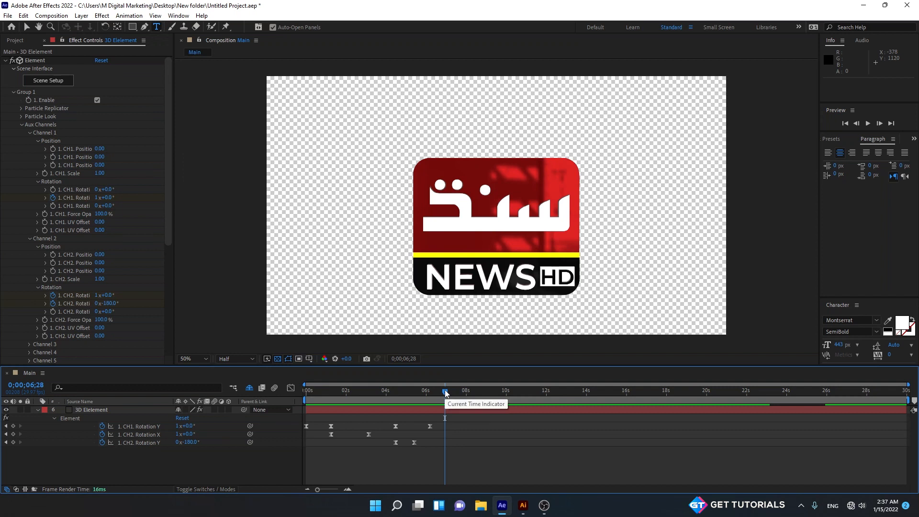
# - Add a Channel 2 Y rotation hold keyframe at 0;00;06;28, followed by one of -360° at 0;00;07;25
pyautogui.click(395, 443)
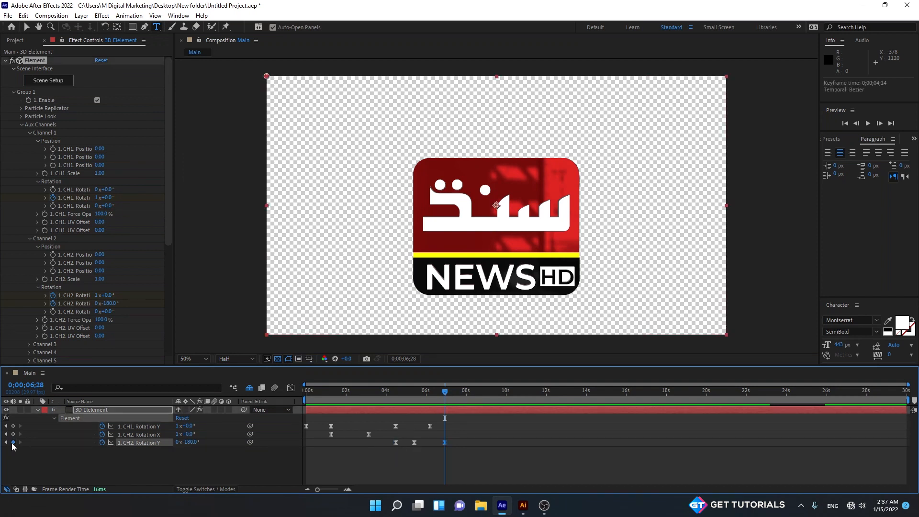
pyautogui.moveTo(449, 396); pyautogui.dragTo(464, 398)
pyautogui.click(190, 442)
pyautogui.write('-360')
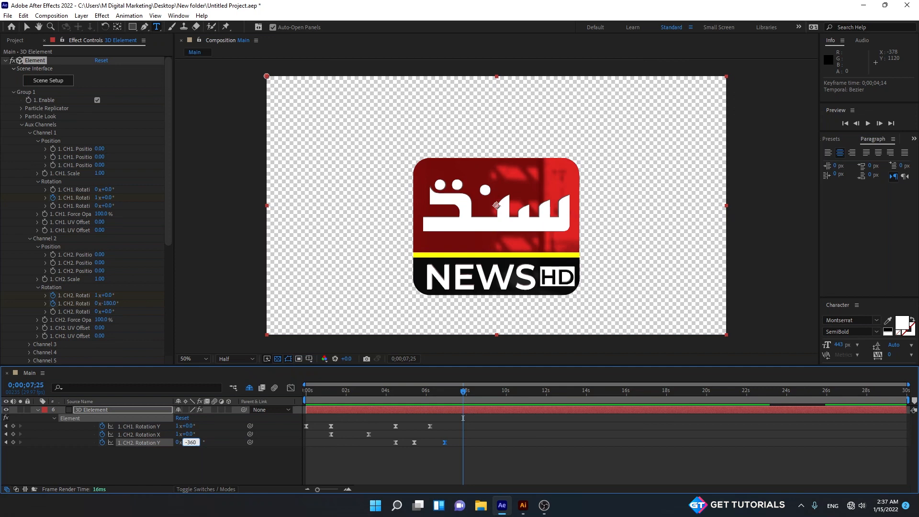
pyautogui.press('Return')
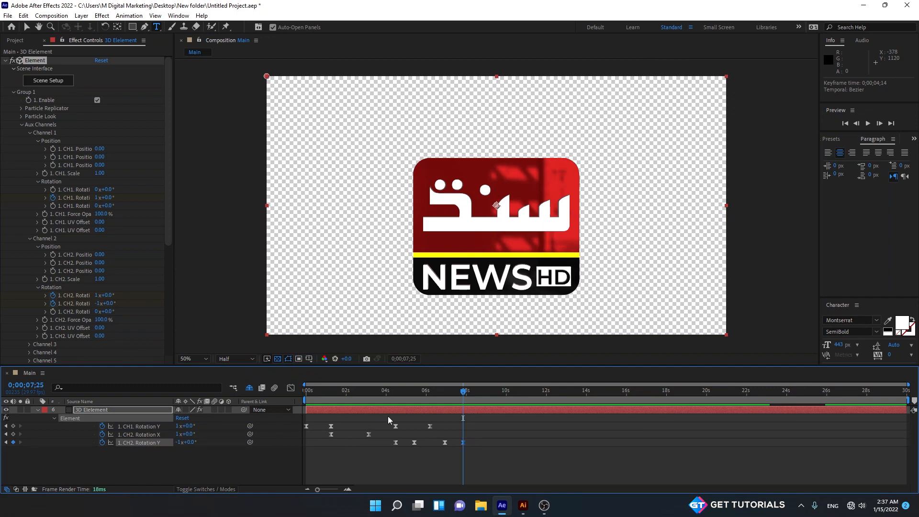
# - Set the Channel 2 Y rotation keyframe at 0;00;05;12 to -169° and preview the motion from 0;00;04;09
pyautogui.moveTo(454, 392); pyautogui.dragTo(414, 391)
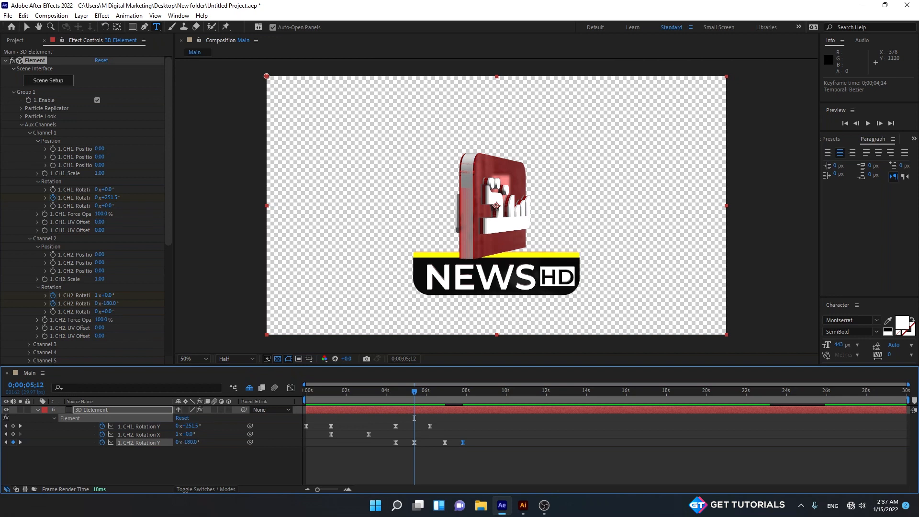
pyautogui.moveTo(191, 442); pyautogui.dragTo(192, 443)
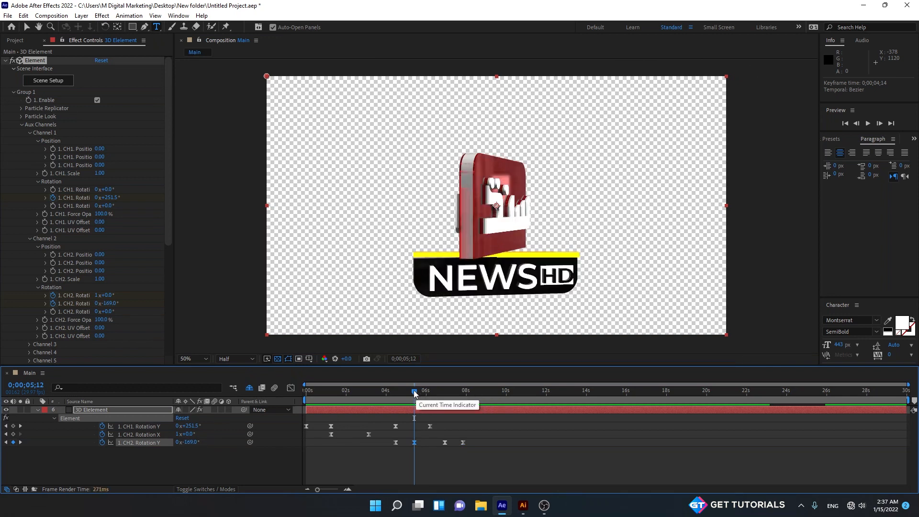
pyautogui.click(392, 391)
pyautogui.press('space')
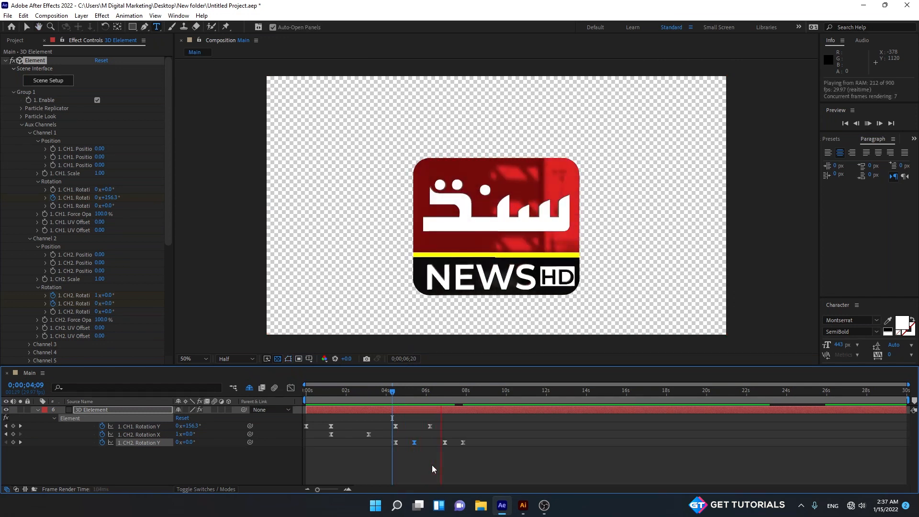
pyautogui.press('space')
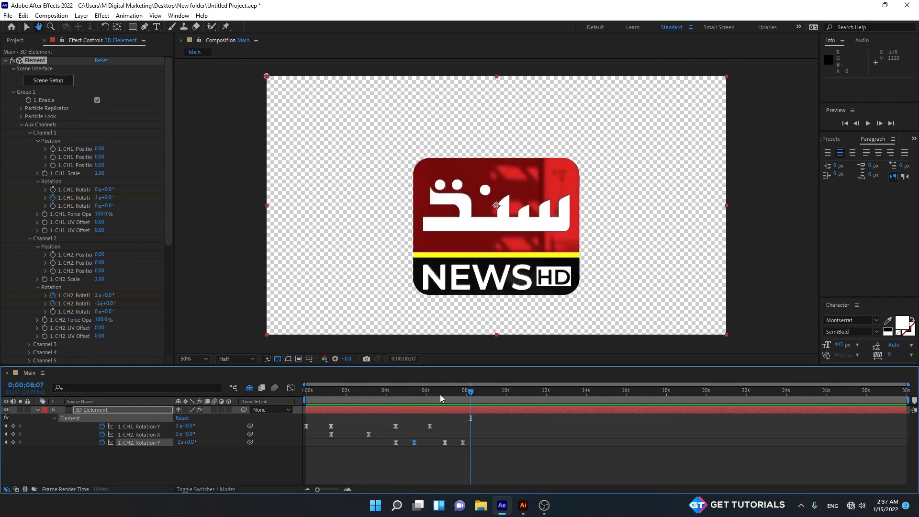
# - Set the Channel 2 Y rotation keyframe at 0;00;06;28 to -170°
pyautogui.press('j')
pyautogui.press('j')
pyautogui.press('j')
pyautogui.press('j')
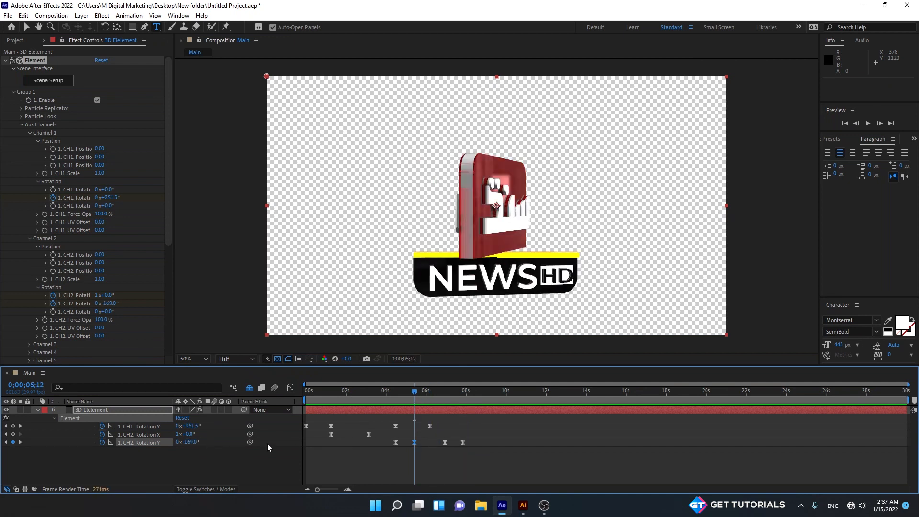
pyautogui.moveTo(416, 394); pyautogui.dragTo(445, 400)
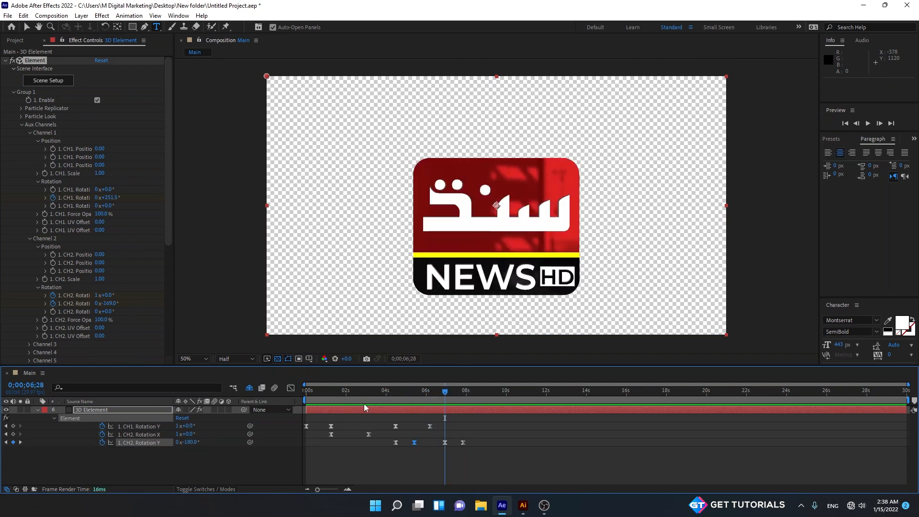
pyautogui.moveTo(189, 442); pyautogui.dragTo(195, 442)
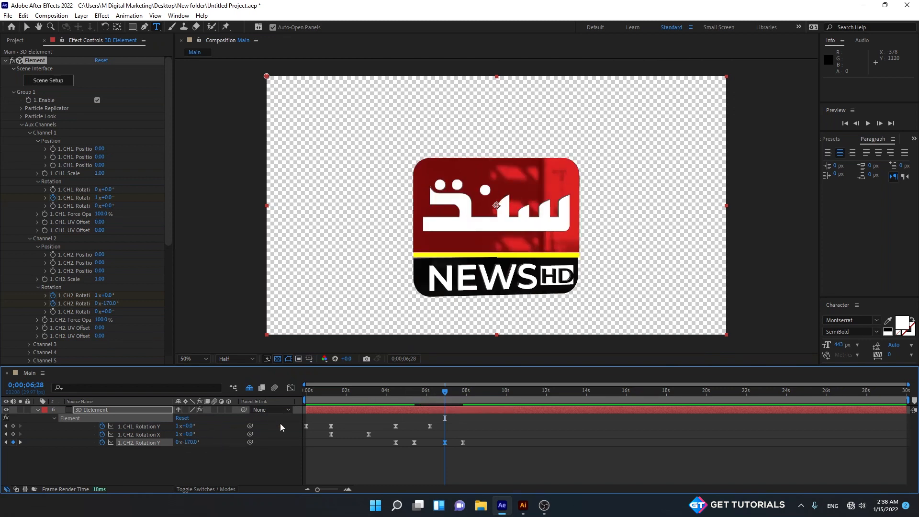
# - Preview the adjusted Channel 2 rotation from 0;00;05;13 and save the project
pyautogui.click(414, 398)
pyautogui.press('space')
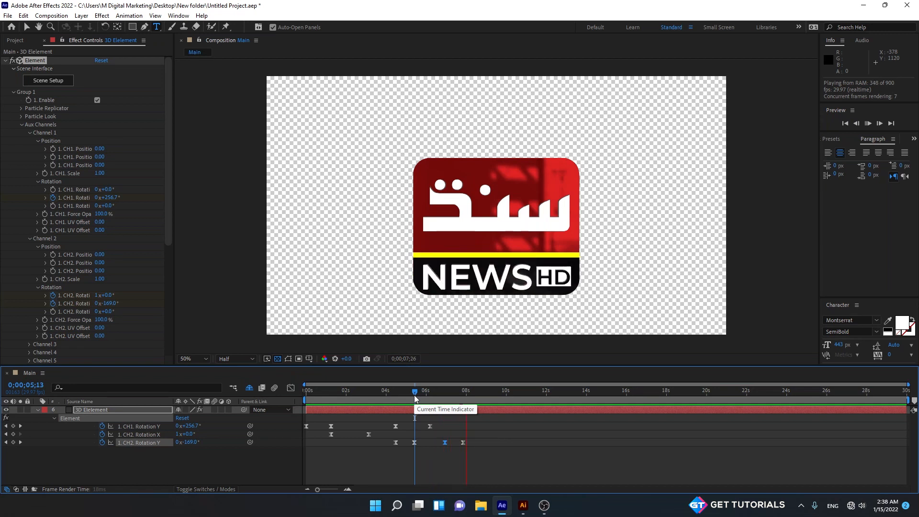
pyautogui.press('space')
pyautogui.hotkey('ctrl', 's')
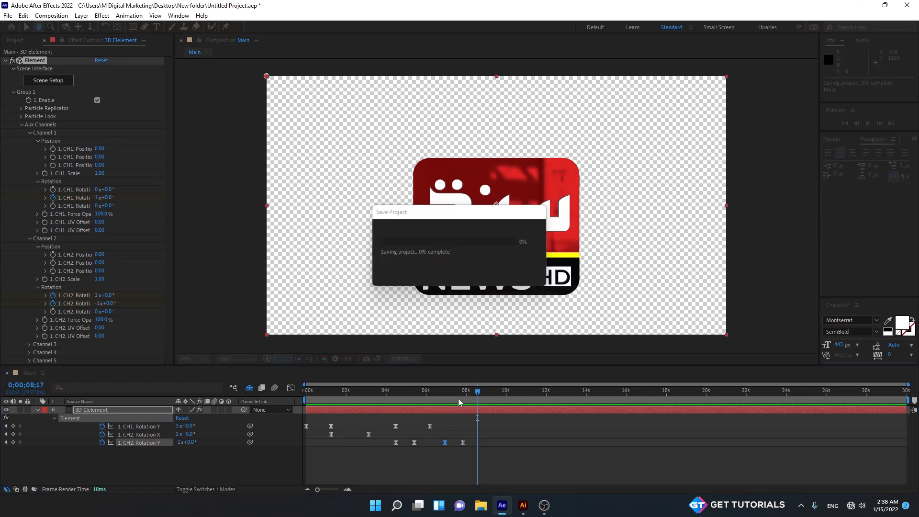
# - Examine the seam between the yellow bar and the logo parts up close at 0;00;07;04 and 0;00;04;14
pyautogui.moveTo(478, 392); pyautogui.dragTo(449, 393)
pyautogui.press('.')
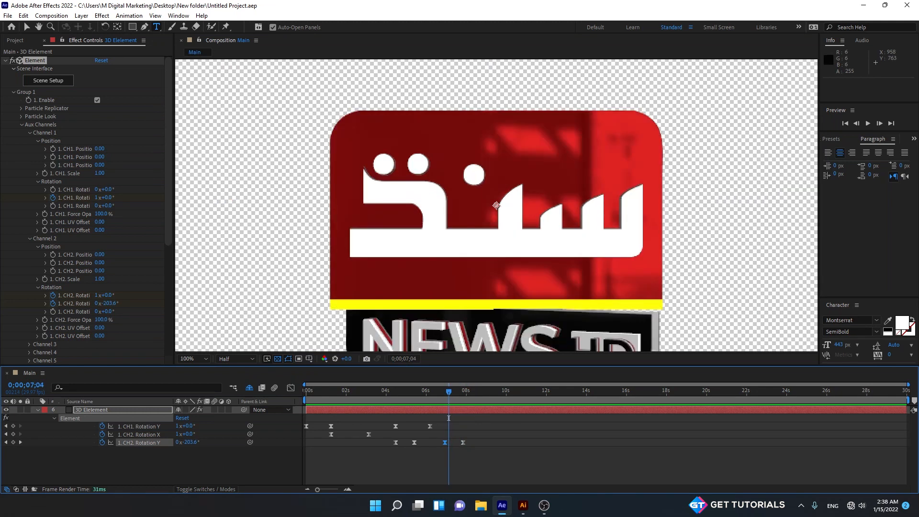
pyautogui.press('.')
pyautogui.press('h')
pyautogui.moveTo(493, 321); pyautogui.dragTo(473, 139)
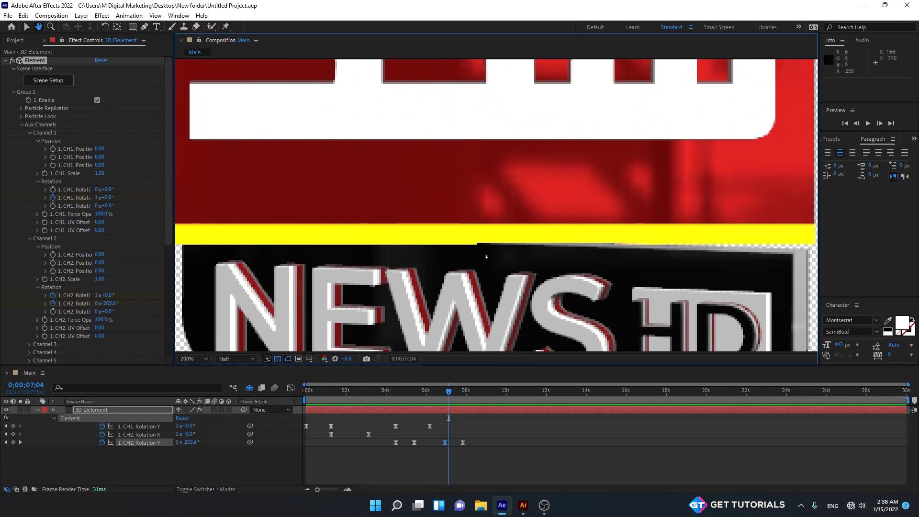
pyautogui.hotkey('ctrl', 't')
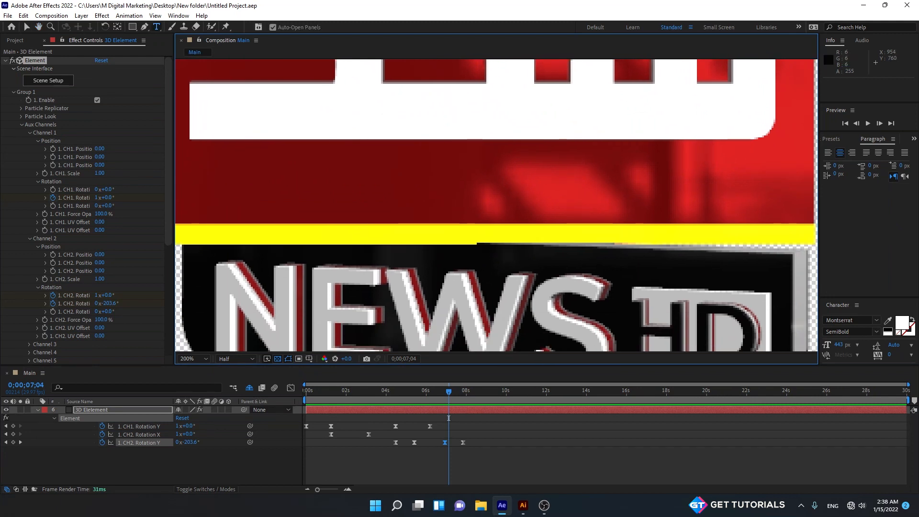
pyautogui.click(448, 391)
pyautogui.moveTo(449, 392); pyautogui.dragTo(396, 391)
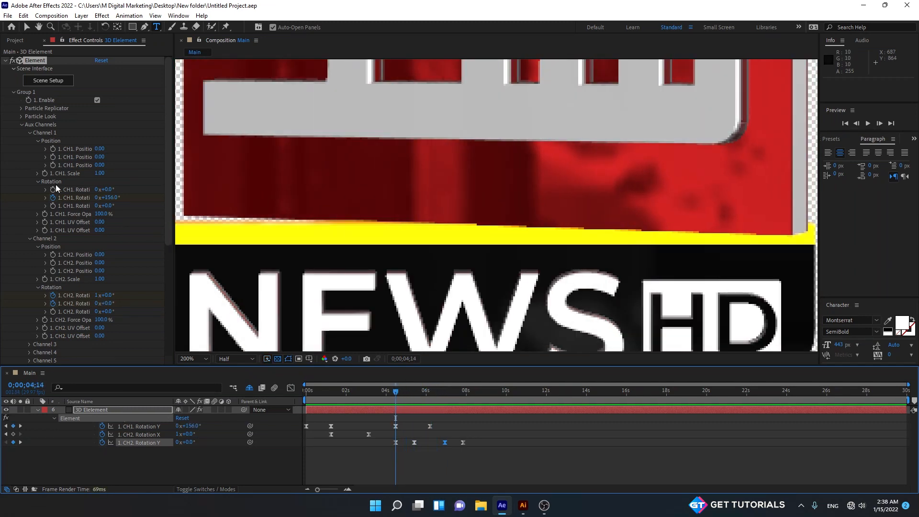
# - Open the Element scene setup and reduce the yellow box model's Y scale to about 6.8%
pyautogui.click(45, 82)
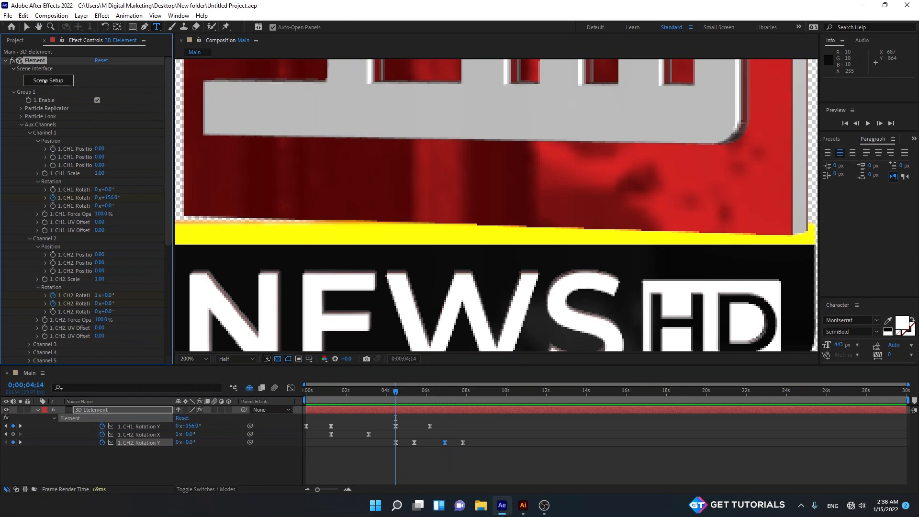
pyautogui.click(45, 81)
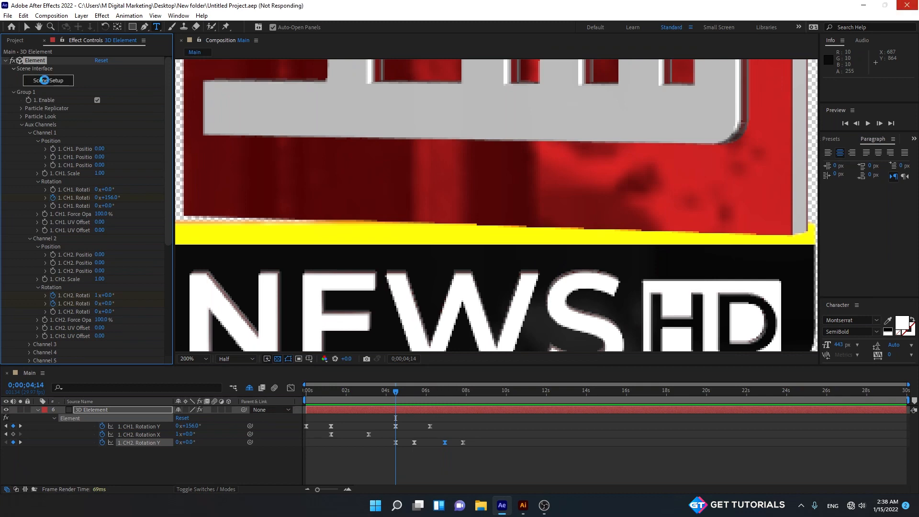
pyautogui.scroll(4, 324, 254)
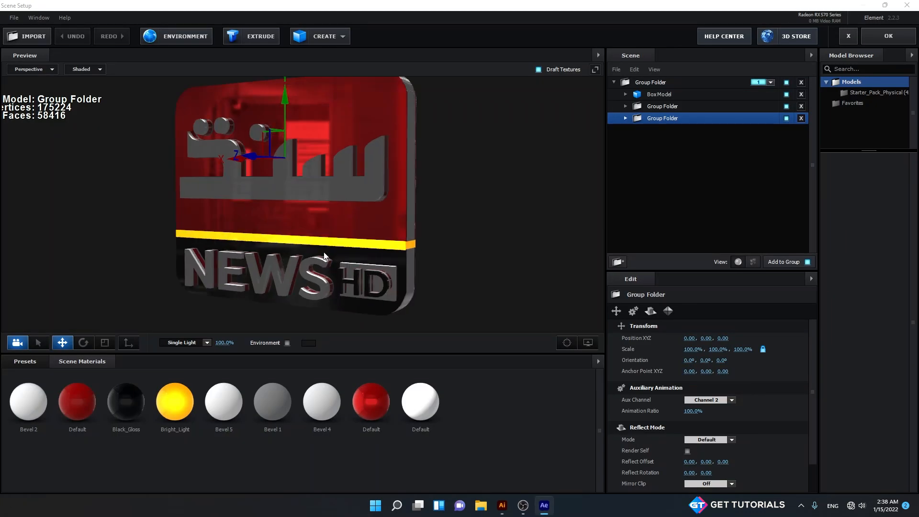
pyautogui.moveTo(253, 254); pyautogui.dragTo(256, 194)
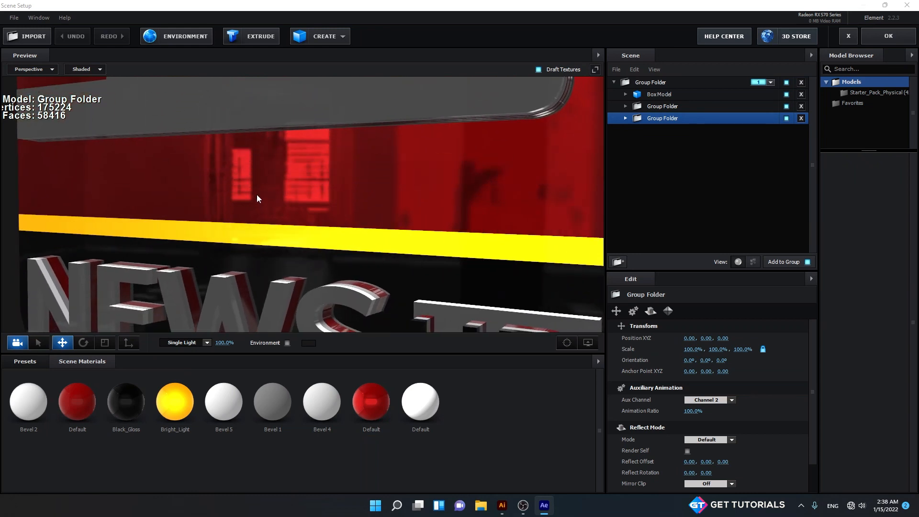
pyautogui.scroll(5, 312, 245)
pyautogui.moveTo(281, 273); pyautogui.dragTo(272, 186)
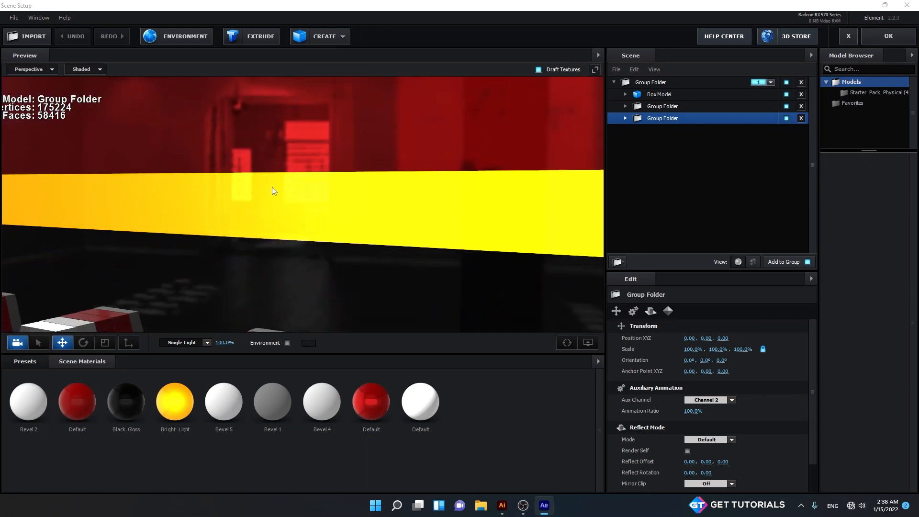
pyautogui.scroll(5, 271, 183)
pyautogui.scroll(-1, 300, 186)
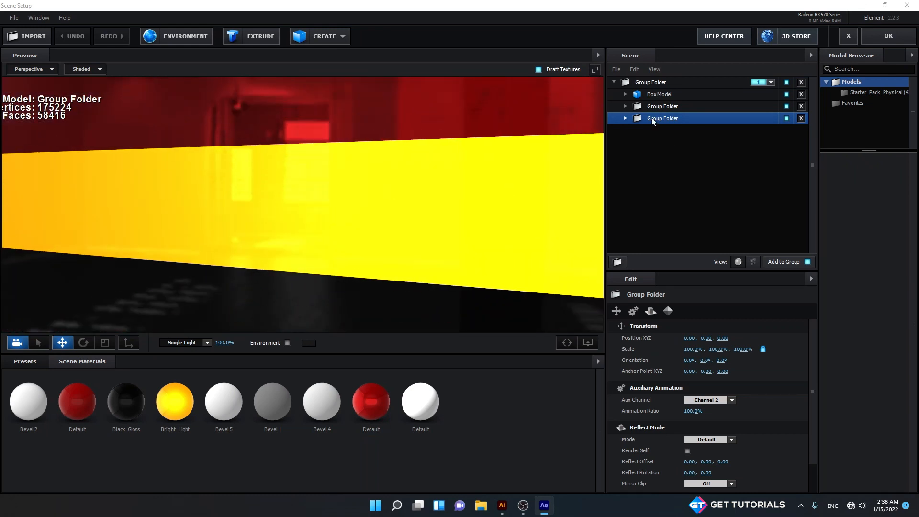
pyautogui.click(656, 94)
pyautogui.press('r')
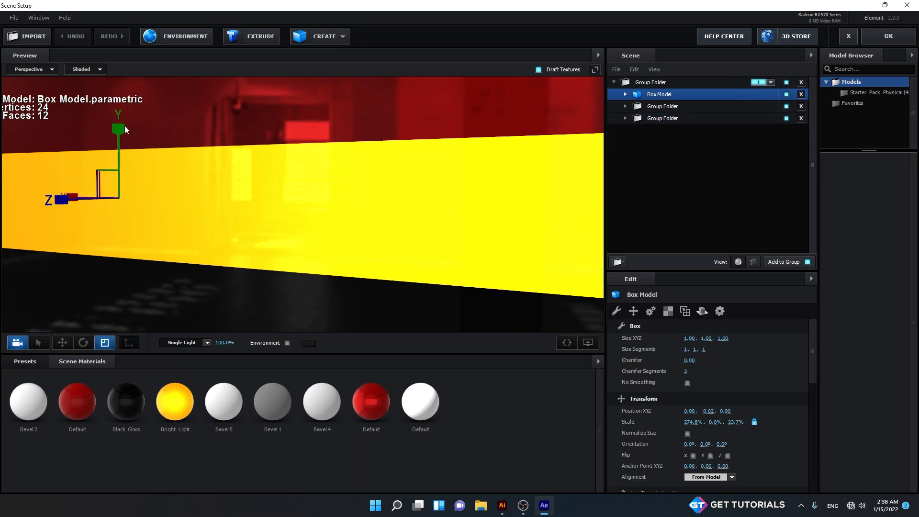
pyautogui.moveTo(124, 126); pyautogui.dragTo(118, 136)
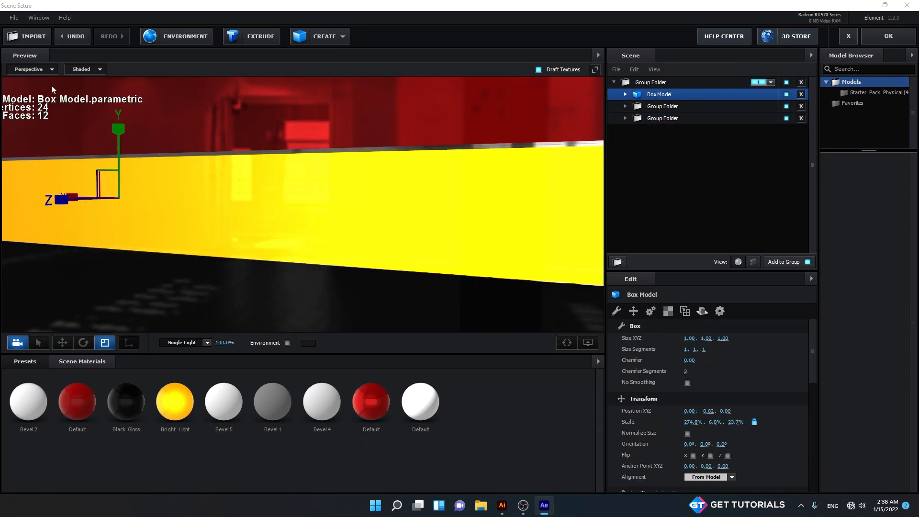
# - Switch the scene preview to the Front view and enlarge the yellow box model's Y scale to about 7.3%
pyautogui.click(31, 69)
pyautogui.click(37, 134)
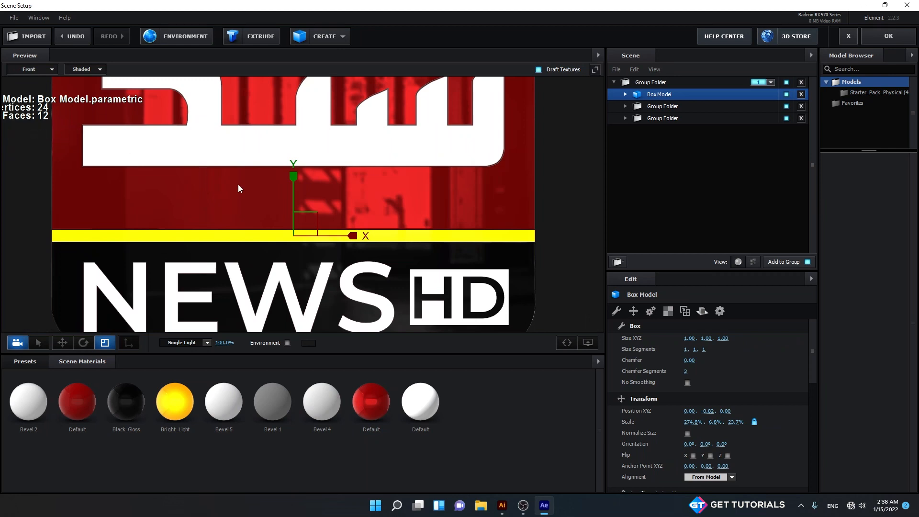
pyautogui.scroll(5, 297, 220)
pyautogui.scroll(4, 295, 261)
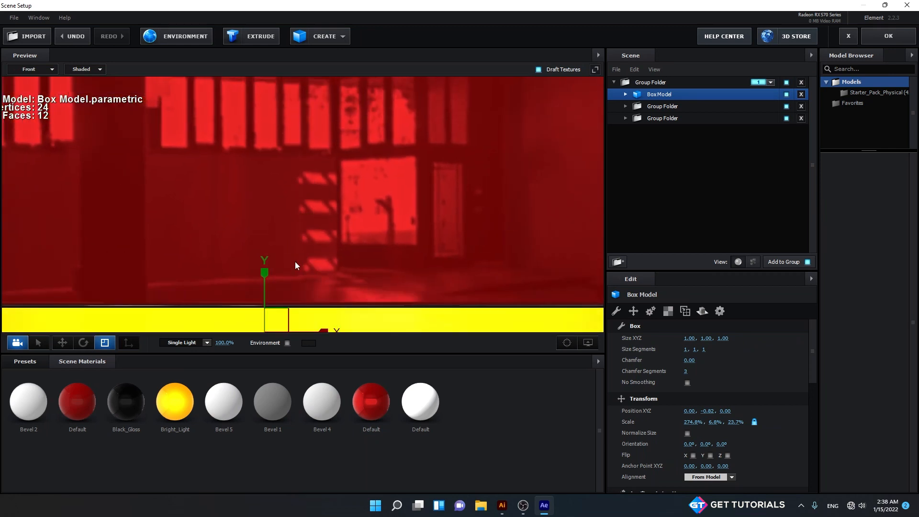
pyautogui.moveTo(300, 273); pyautogui.dragTo(291, 106)
pyautogui.scroll(5, 271, 153)
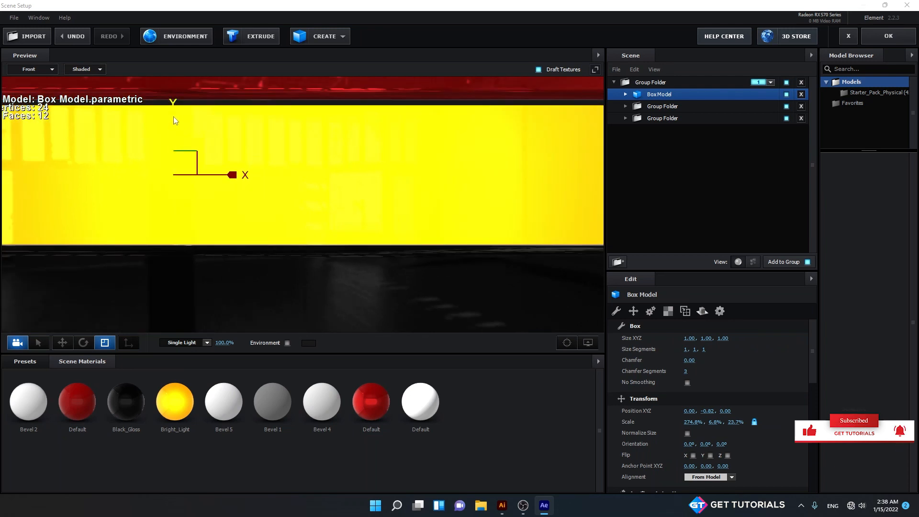
pyautogui.moveTo(173, 116); pyautogui.dragTo(176, 111)
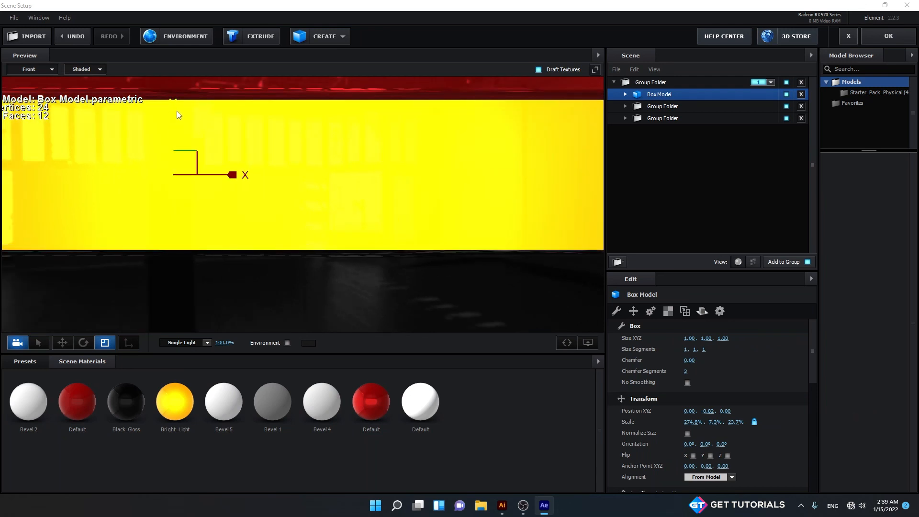
# - Fine-tune the yellow box model's Y scale to about 7.5% and apply the scene changes to the composition
pyautogui.moveTo(279, 164)
pyautogui.mouseDown()
pyautogui.moveTo(302, 117)
pyautogui.moveTo(308, 122)
pyautogui.moveTo(283, 148)
pyautogui.mouseUp()
pyautogui.press('w')
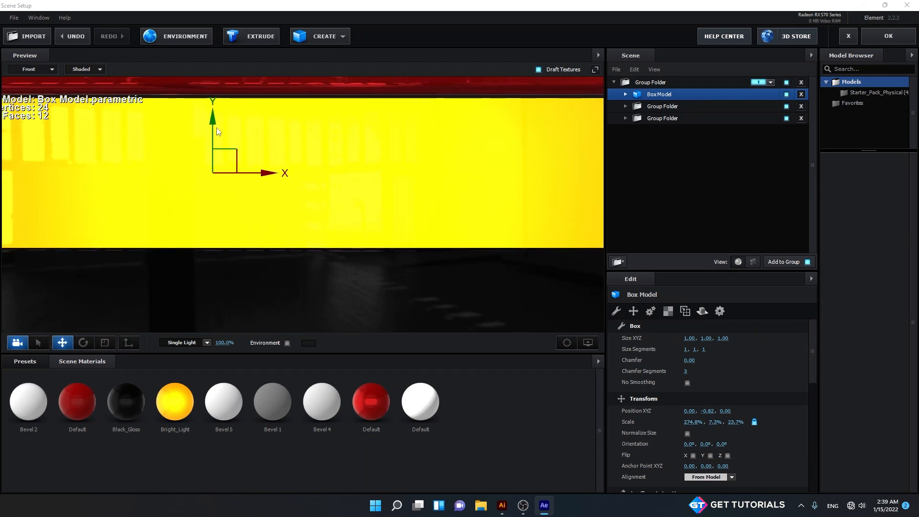
pyautogui.press('r')
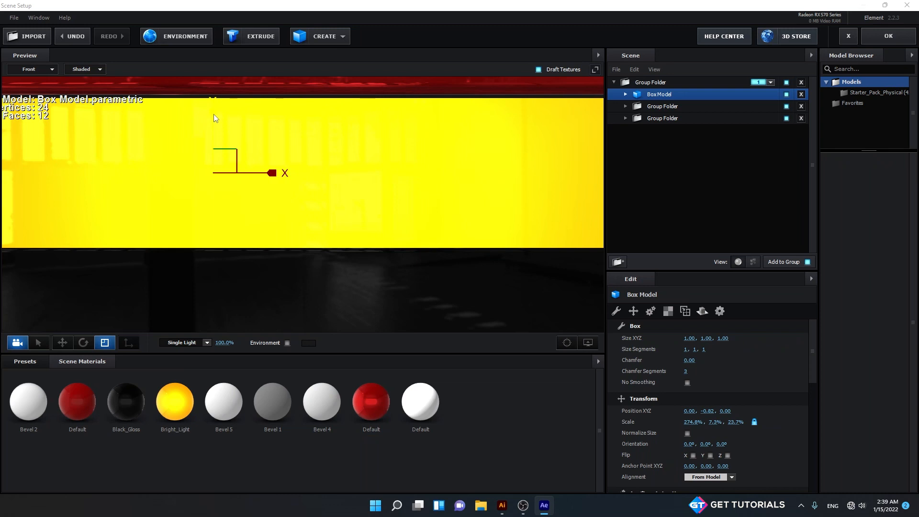
pyautogui.moveTo(214, 114); pyautogui.dragTo(213, 111)
pyautogui.press('w')
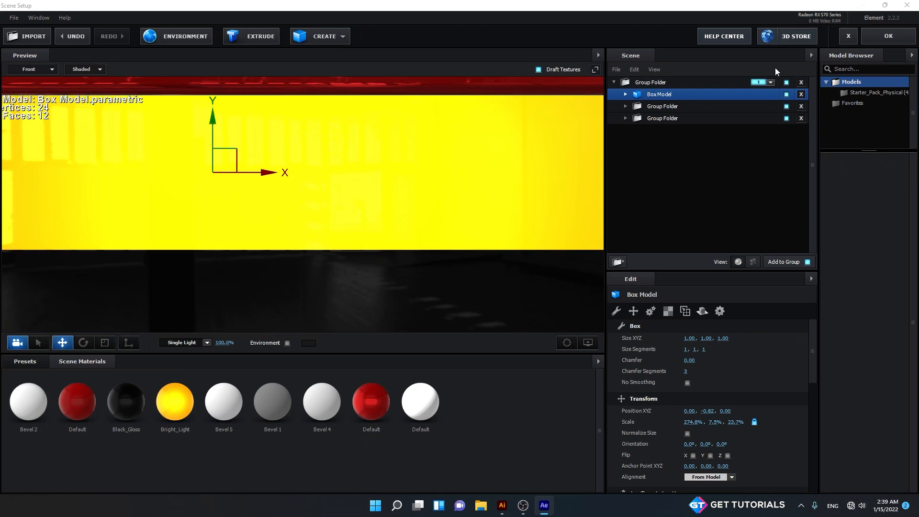
pyautogui.click(882, 42)
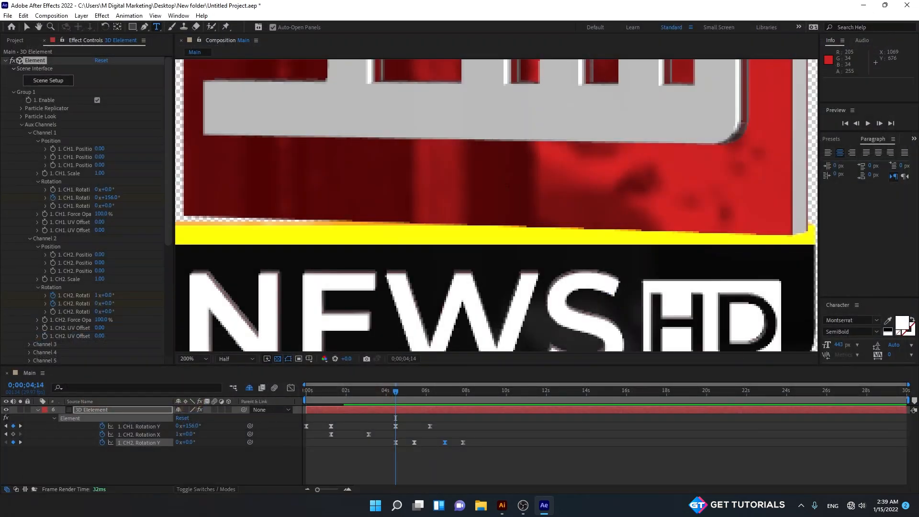
# - Play back the logo animation from the first frame with the full logo in view
pyautogui.moveTo(355, 397); pyautogui.dragTo(266, 409)
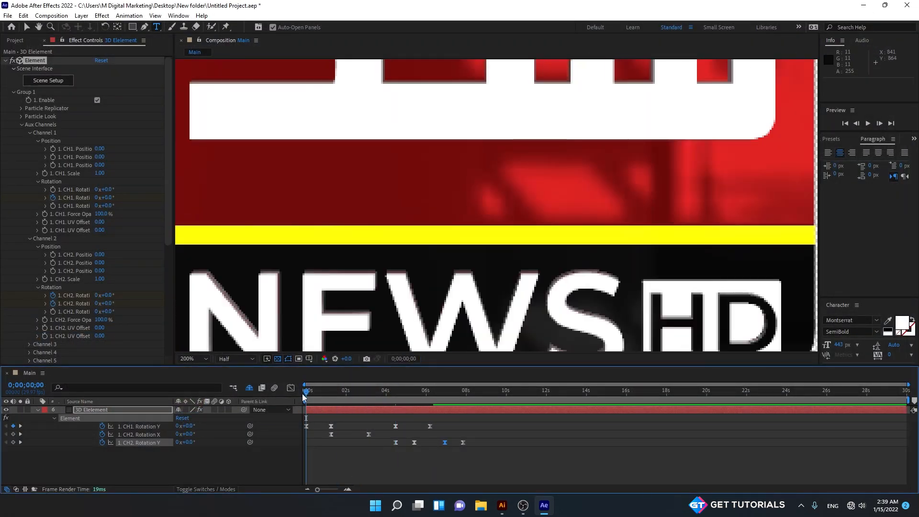
pyautogui.scroll(-1, 319, 294)
pyautogui.press('space')
pyautogui.moveTo(387, 221); pyautogui.dragTo(363, 259)
pyautogui.click(260, 459)
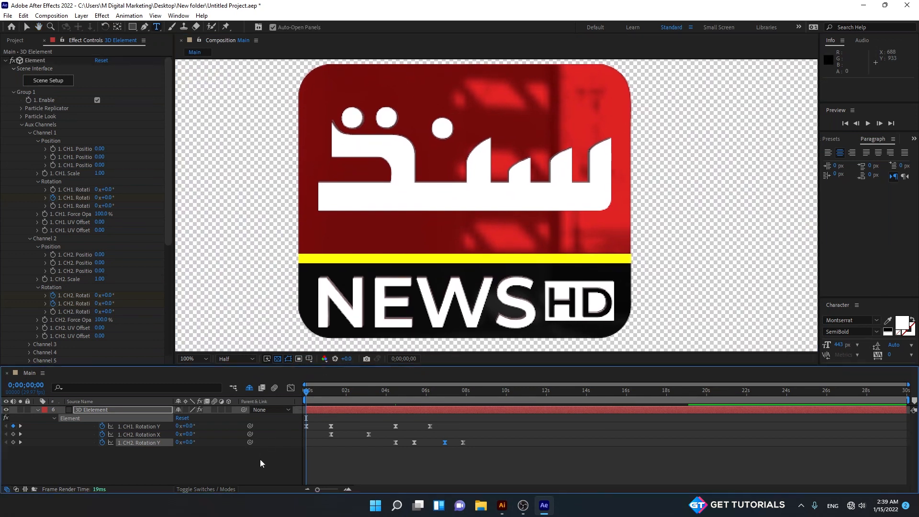
pyautogui.press('space')
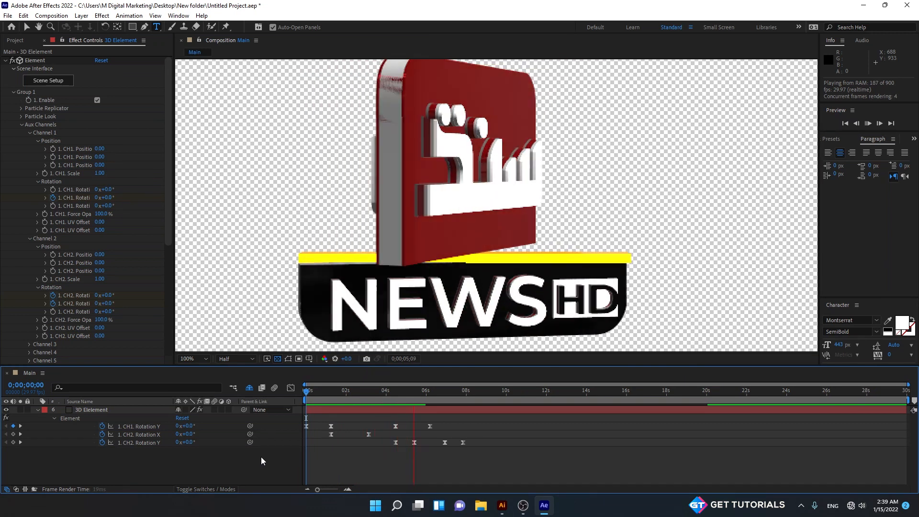
pyautogui.press('space')
# - Examine the seam between the yellow bar and the NEWS HD block up close at 0;00;06;10
pyautogui.hotkey('ctrl', 't')
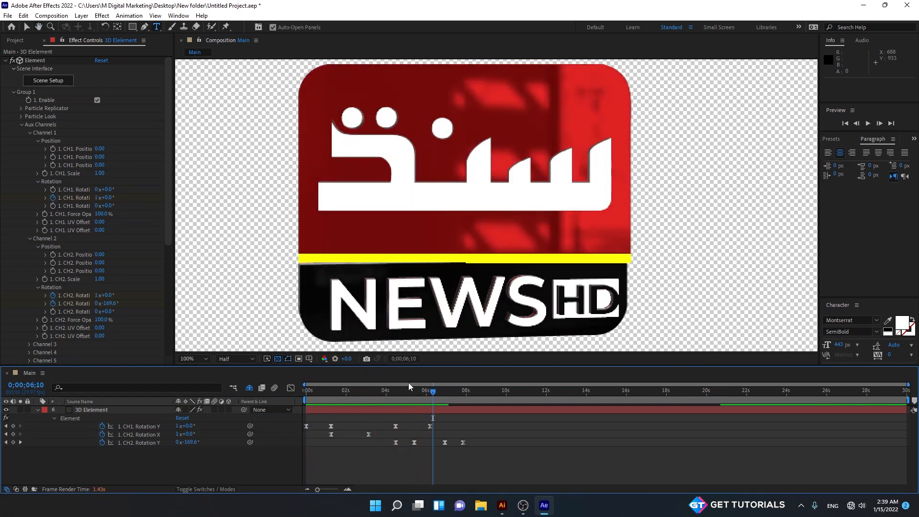
pyautogui.press('.')
pyautogui.press('space')
pyautogui.moveTo(424, 325); pyautogui.dragTo(390, 221)
pyautogui.scroll(1, 418, 256)
pyautogui.press('space')
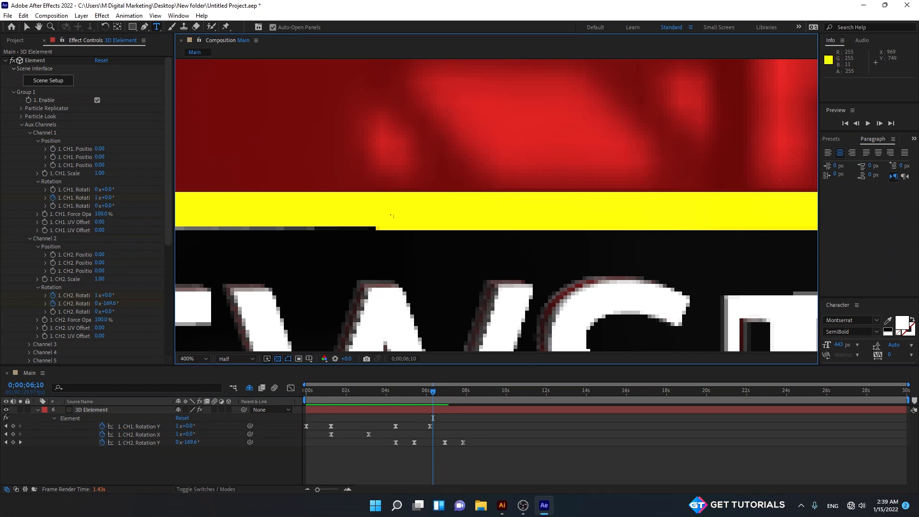
pyautogui.scroll(-2, 392, 218)
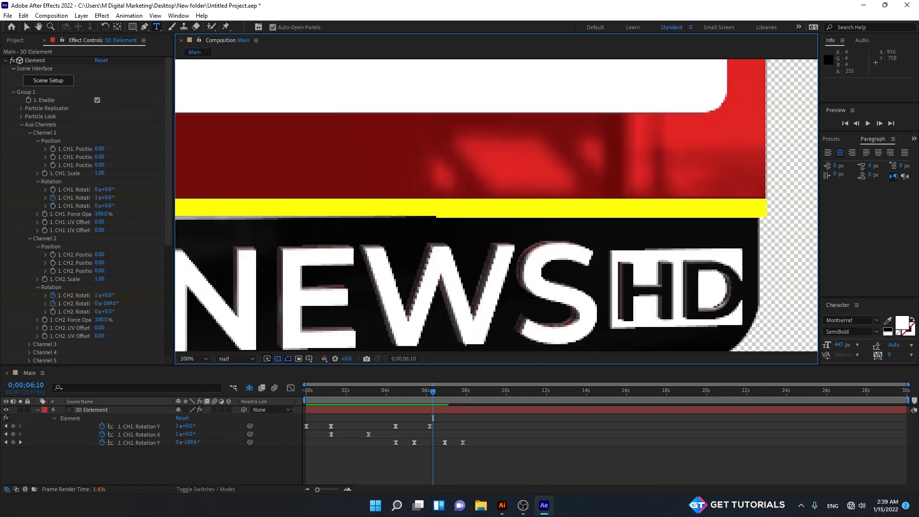
pyautogui.press('space')
pyautogui.scroll(-1, 448, 206)
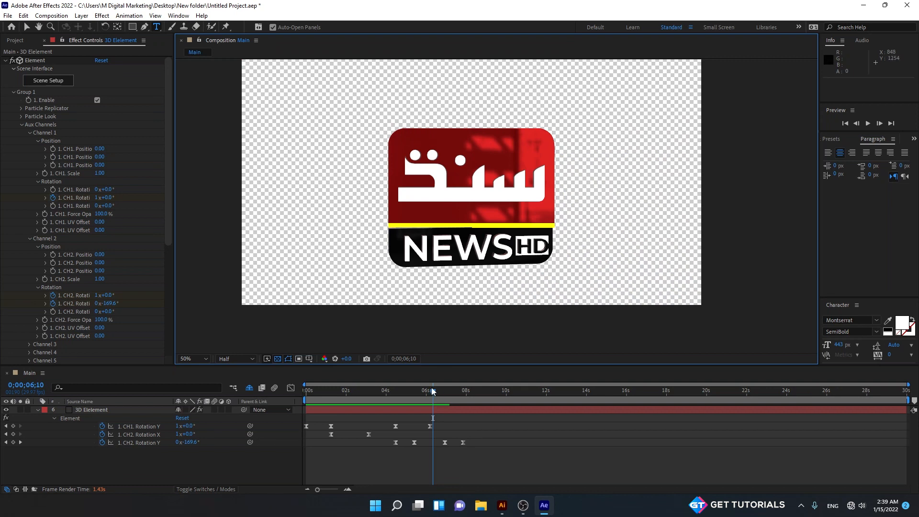
# - Preview the rotation animation from 0;00;00;00 through its last keyframe and return to the start
pyautogui.moveTo(433, 391); pyautogui.dragTo(289, 407)
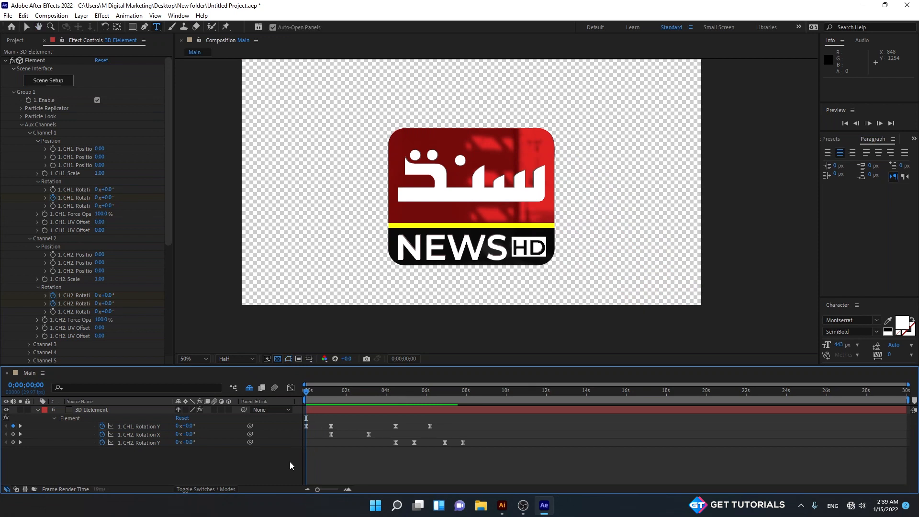
pyautogui.press('space')
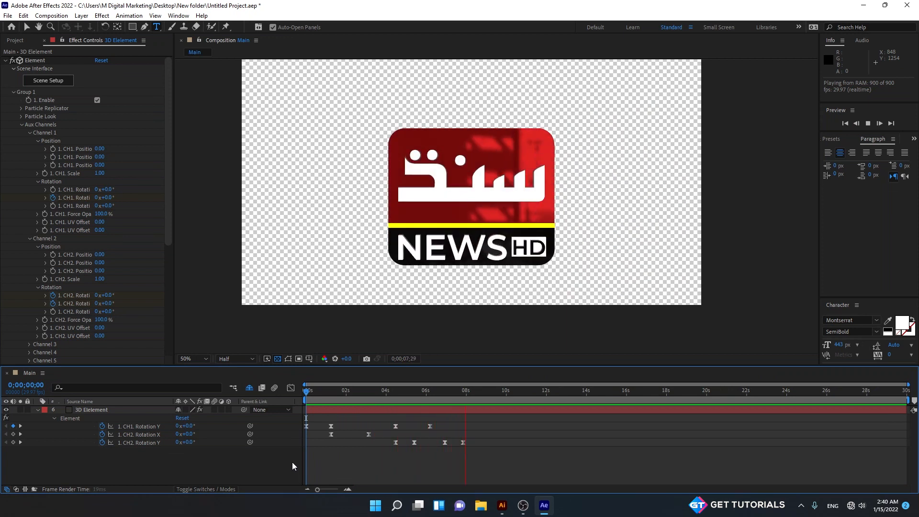
pyautogui.press('space')
pyautogui.moveTo(451, 390); pyautogui.dragTo(299, 424)
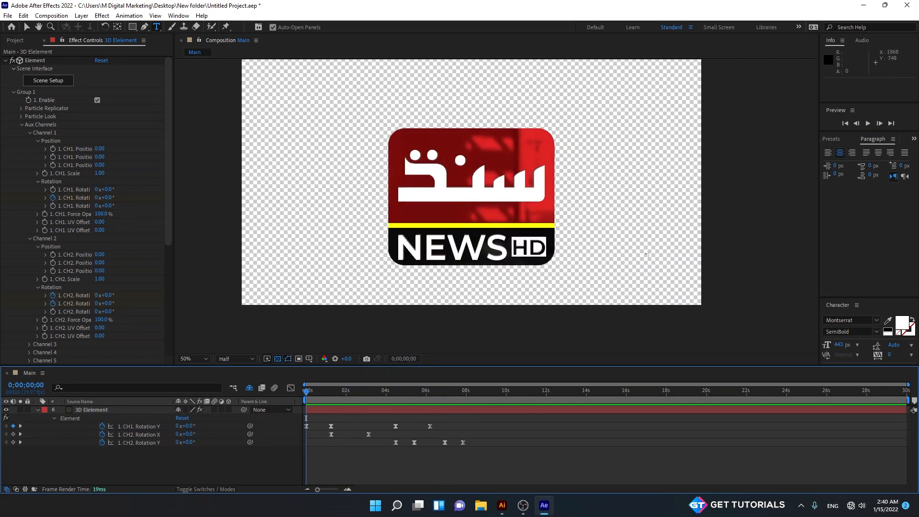
# - Find the CC Light Sweep effect and apply it to the Element 3D logo layer
pyautogui.click(833, 140)
pyautogui.click(849, 150)
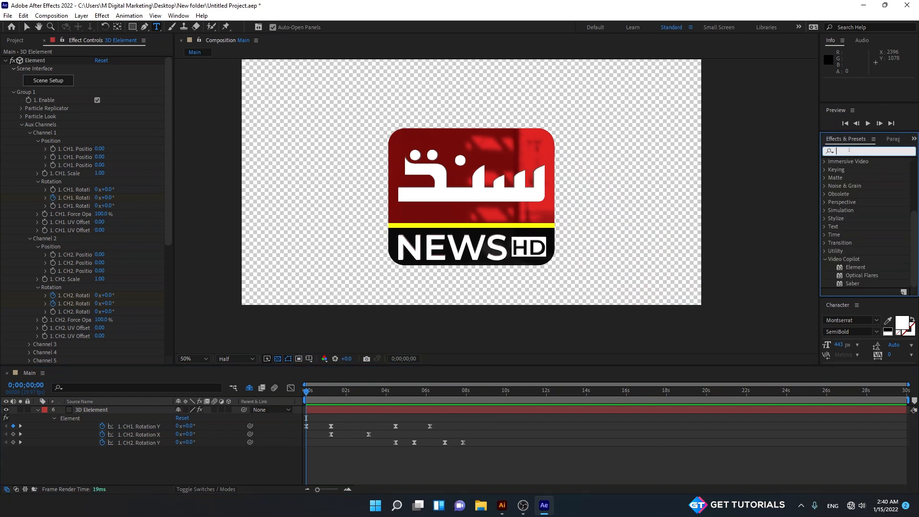
pyautogui.write('cc')
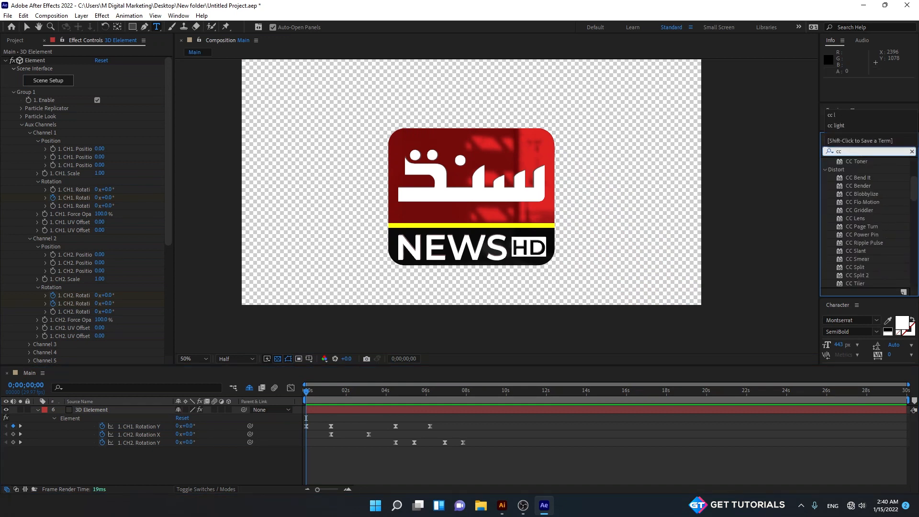
pyautogui.write(' ligh')
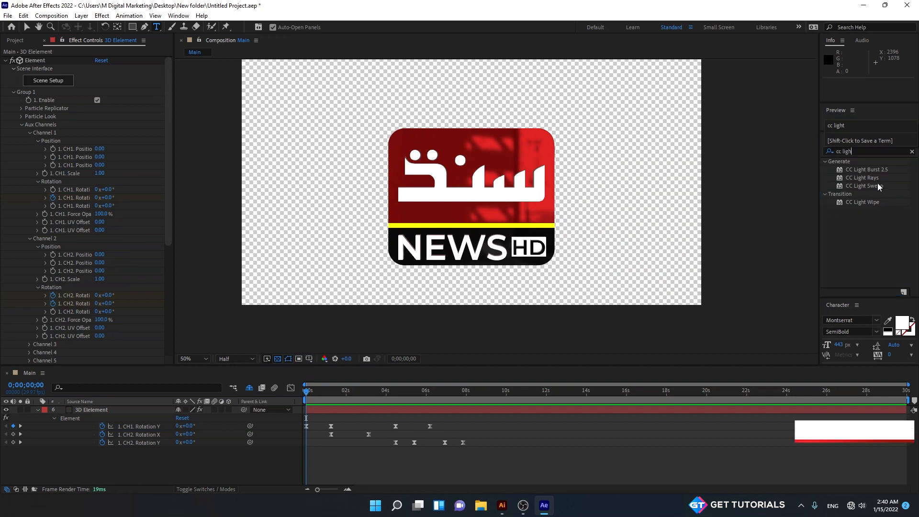
pyautogui.moveTo(879, 186); pyautogui.dragTo(134, 416)
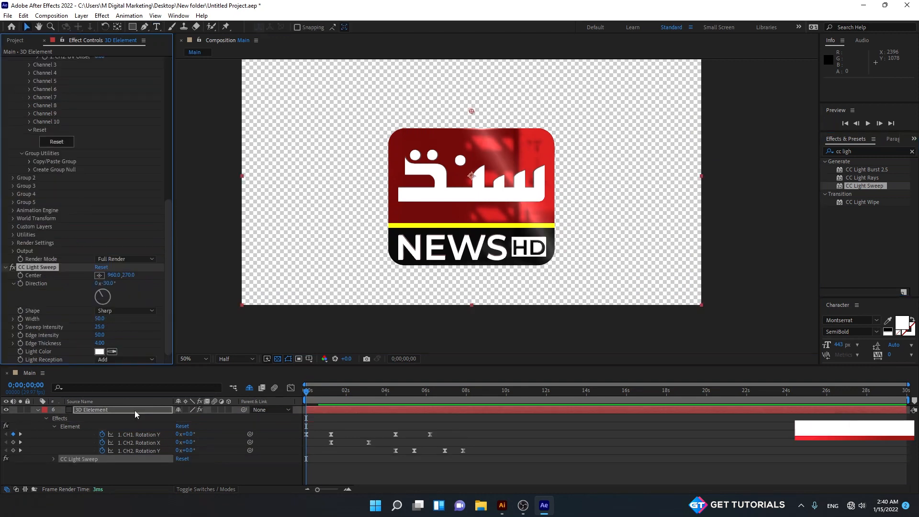
# - Style the light sweep with a Smooth shape, an orange light color and a sweep intensity of 44
pyautogui.click(119, 311)
pyautogui.click(108, 326)
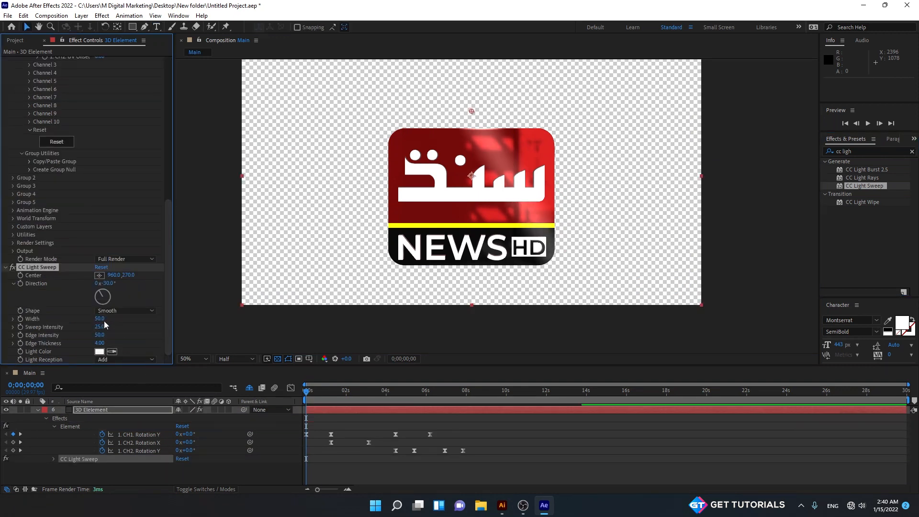
pyautogui.click(99, 354)
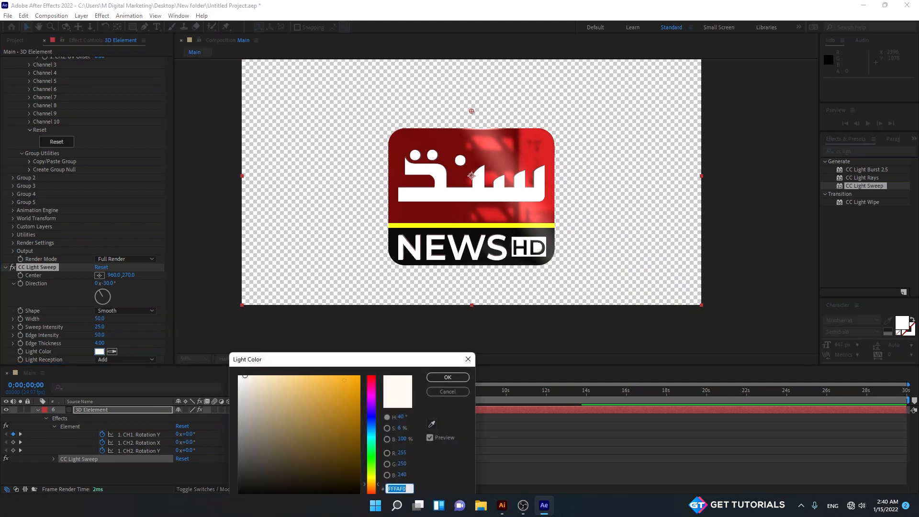
pyautogui.moveTo(328, 379); pyautogui.dragTo(408, 376)
pyautogui.click(447, 377)
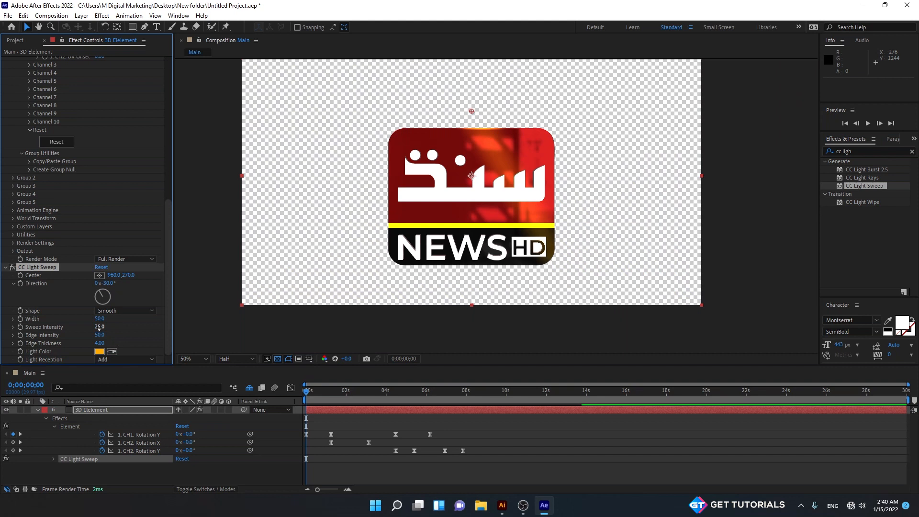
pyautogui.moveTo(99, 328); pyautogui.dragTo(106, 330)
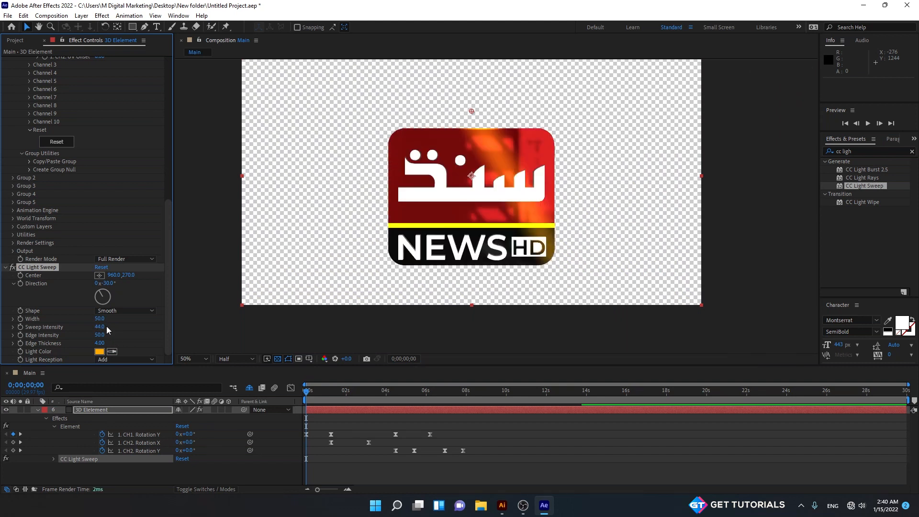
# - Keyframe the light sweep's Center X from 1730 at 0;00;07;25 to -70 at 0;00;09;25
pyautogui.moveTo(452, 397); pyautogui.dragTo(463, 395)
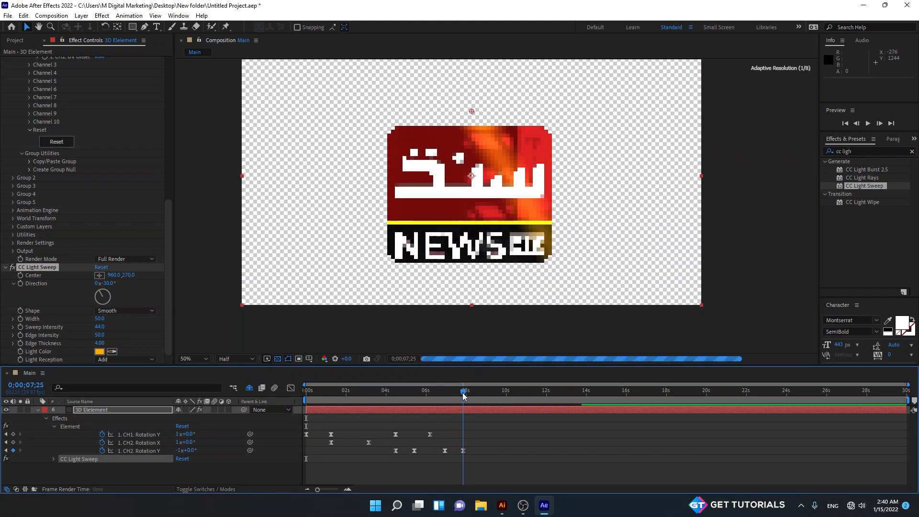
pyautogui.click(20, 282)
pyautogui.click(114, 276)
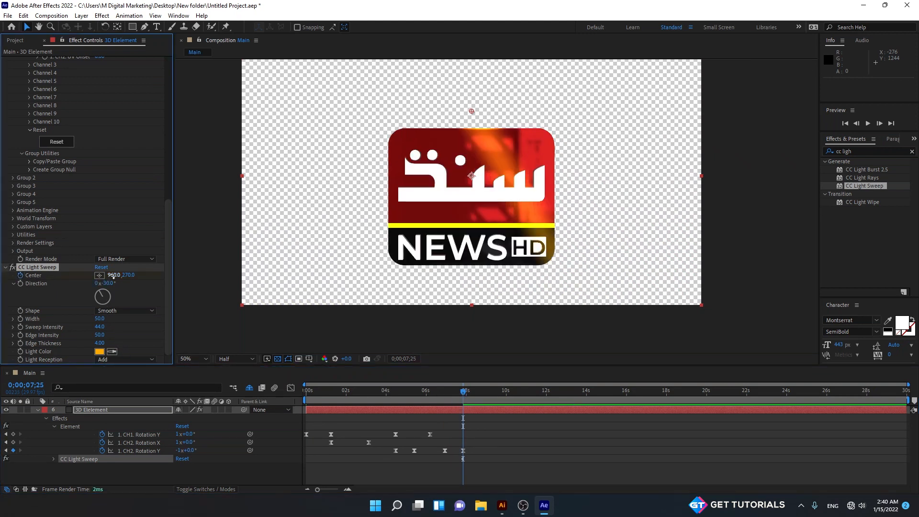
pyautogui.write('1060')
pyautogui.press('Return')
pyautogui.moveTo(472, 111); pyautogui.dragTo(656, 111)
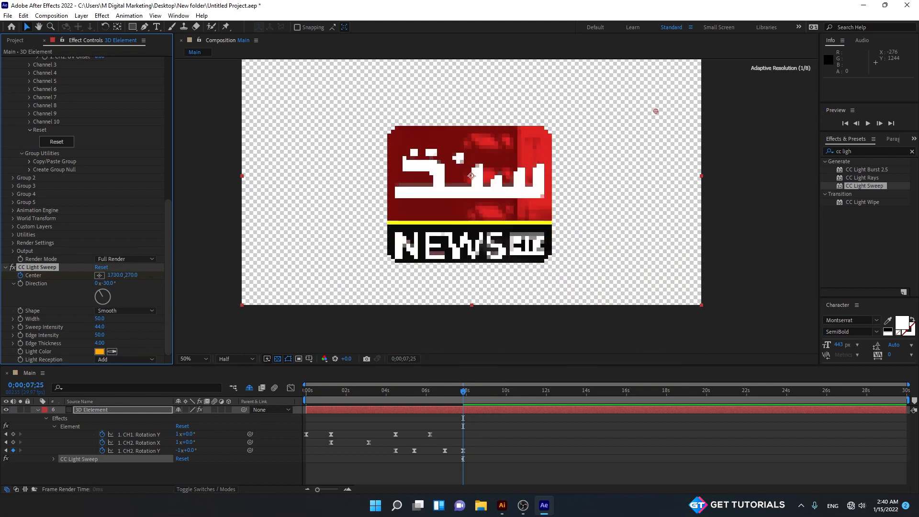
pyautogui.click(502, 391)
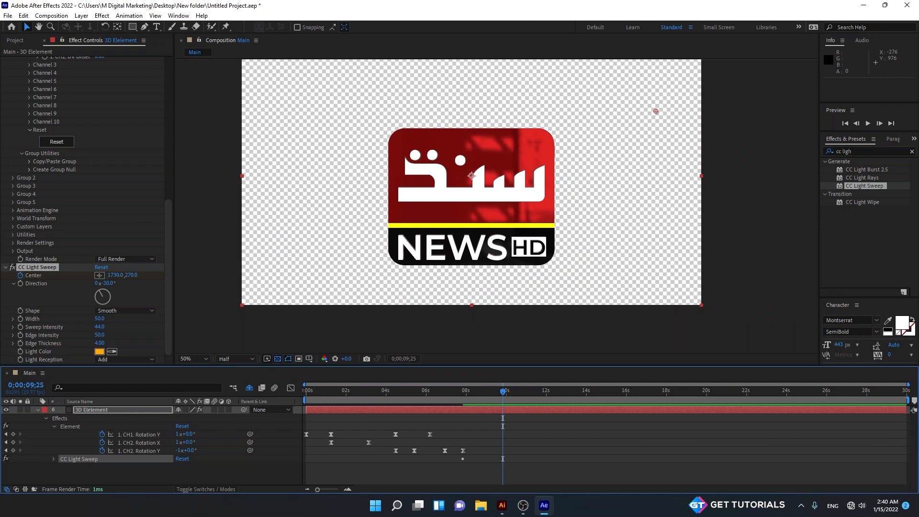
pyautogui.moveTo(115, 275); pyautogui.dragTo(10, 275)
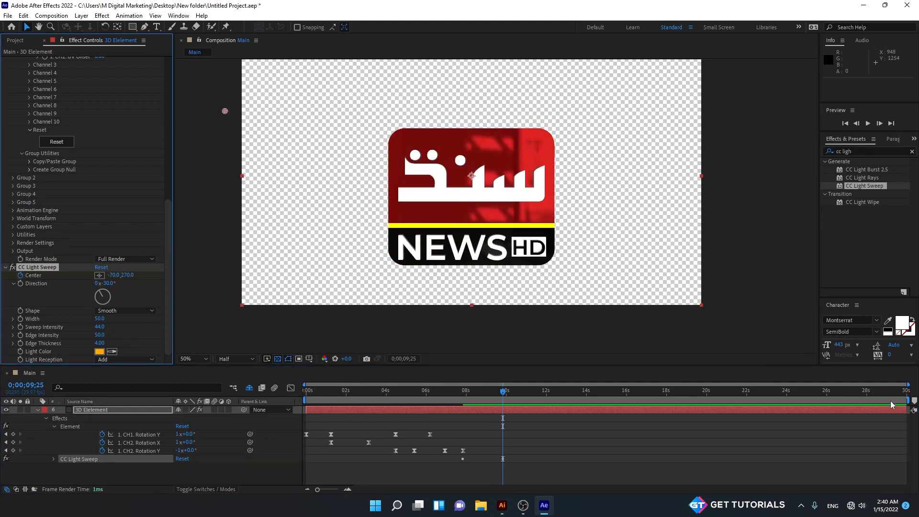
# - Shorten the work area to end at 0;00;09;29 and preview the animation
pyautogui.moveTo(909, 401); pyautogui.dragTo(507, 400)
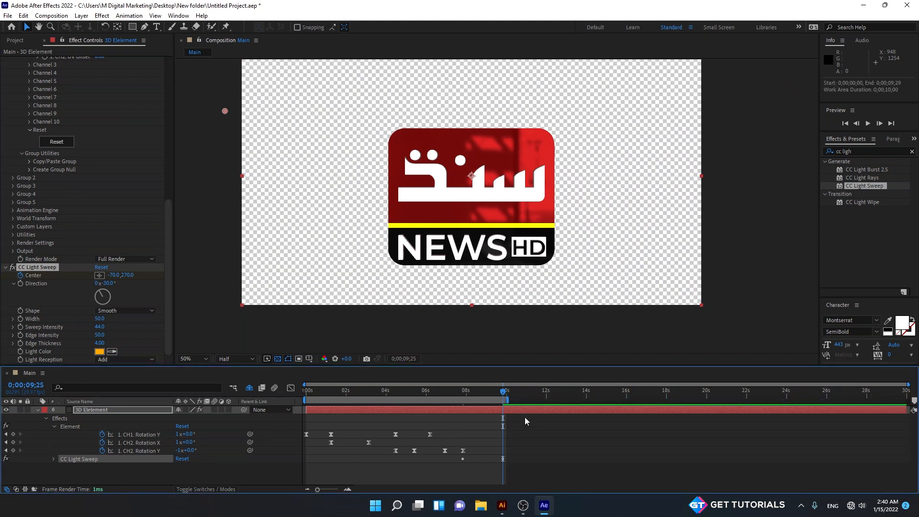
pyautogui.press('space')
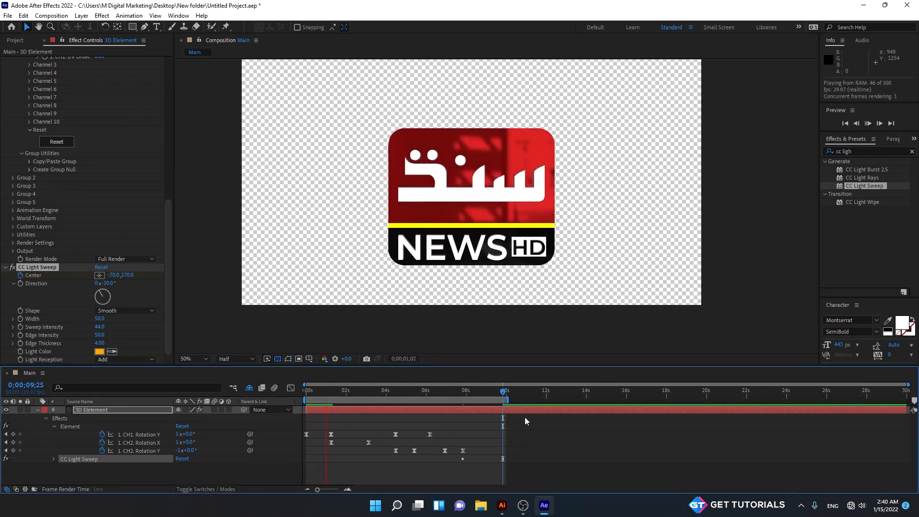